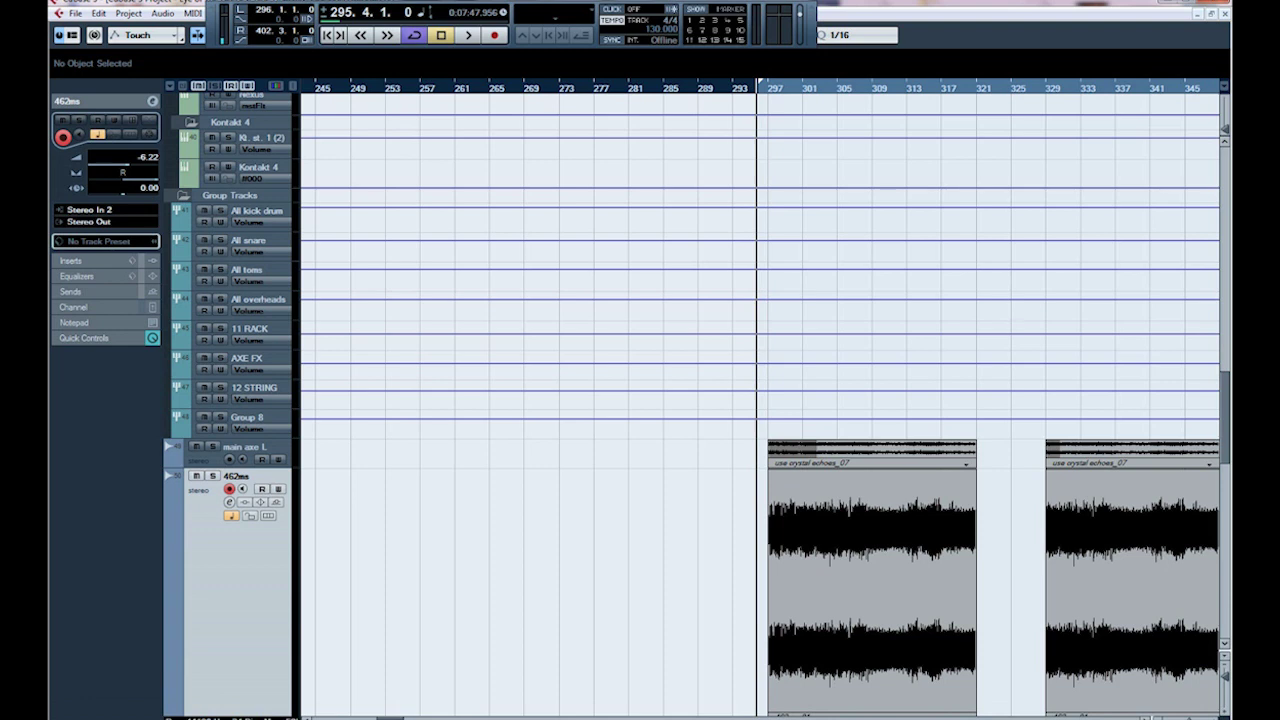
# Solo the main axe L track and play it back from bar 296
pyautogui.hscroll(5, 760, 400)
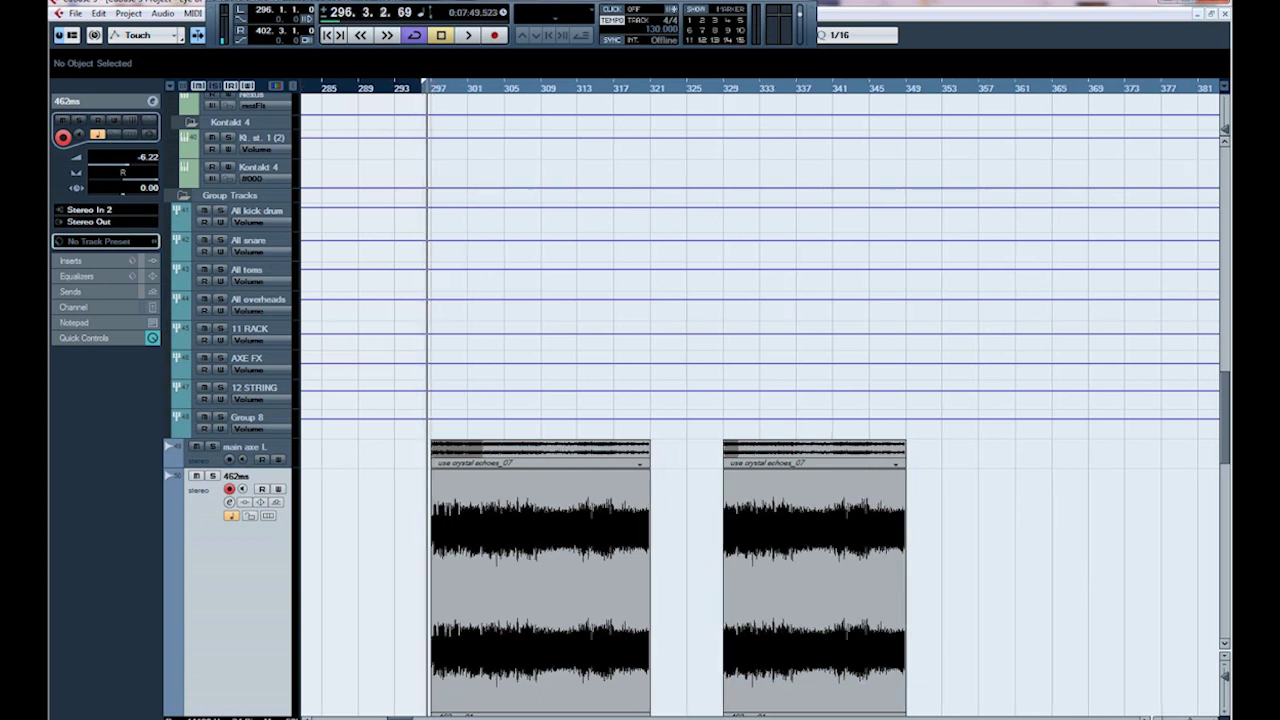
pyautogui.press('h')
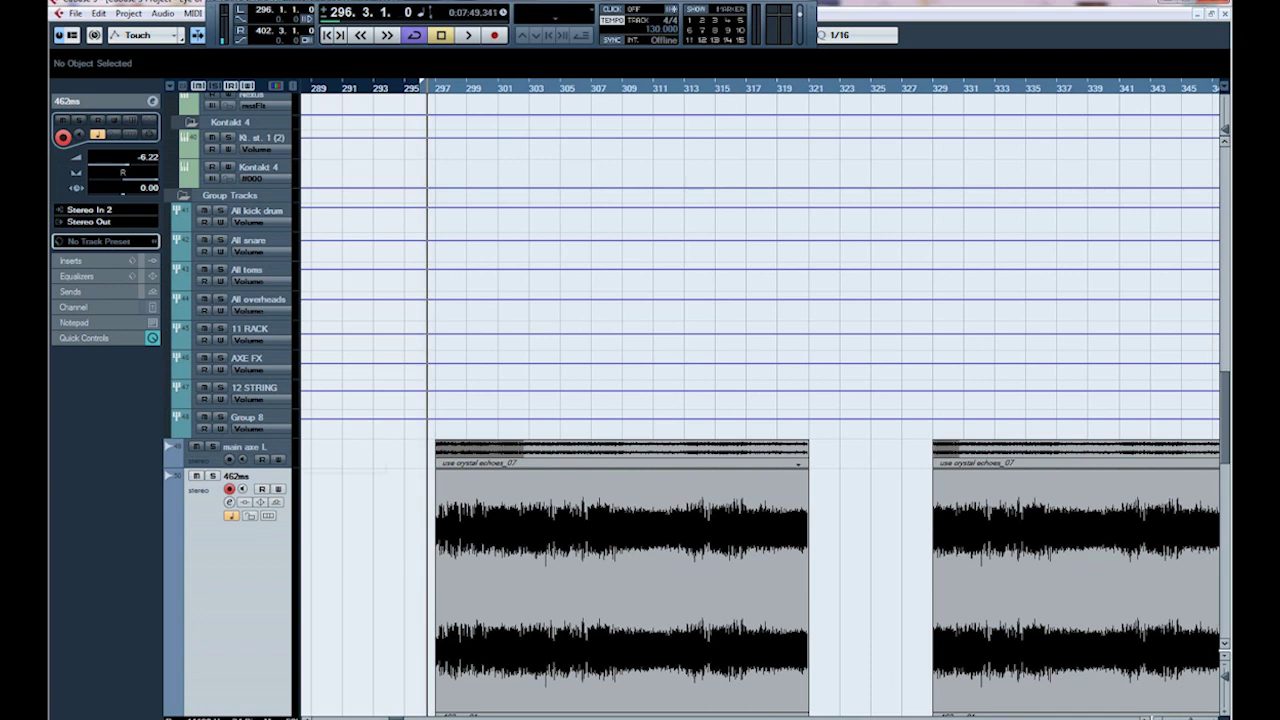
pyautogui.click(212, 446)
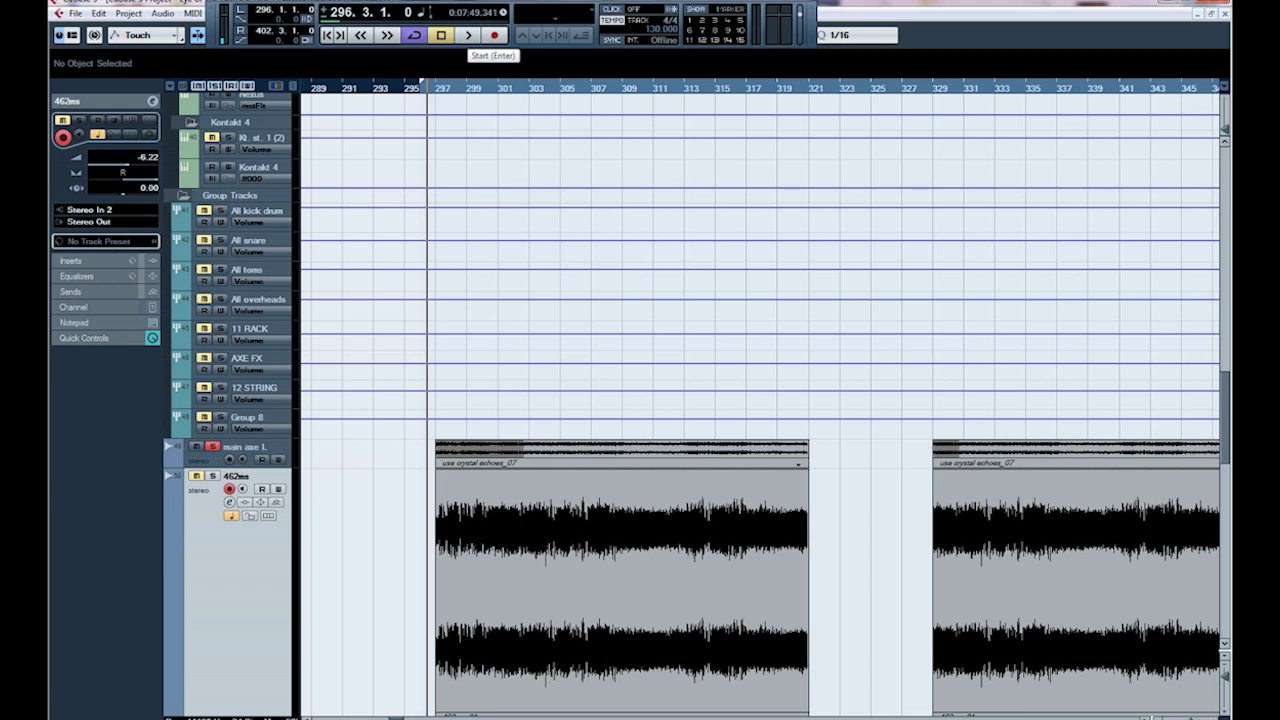
pyautogui.click(468, 35)
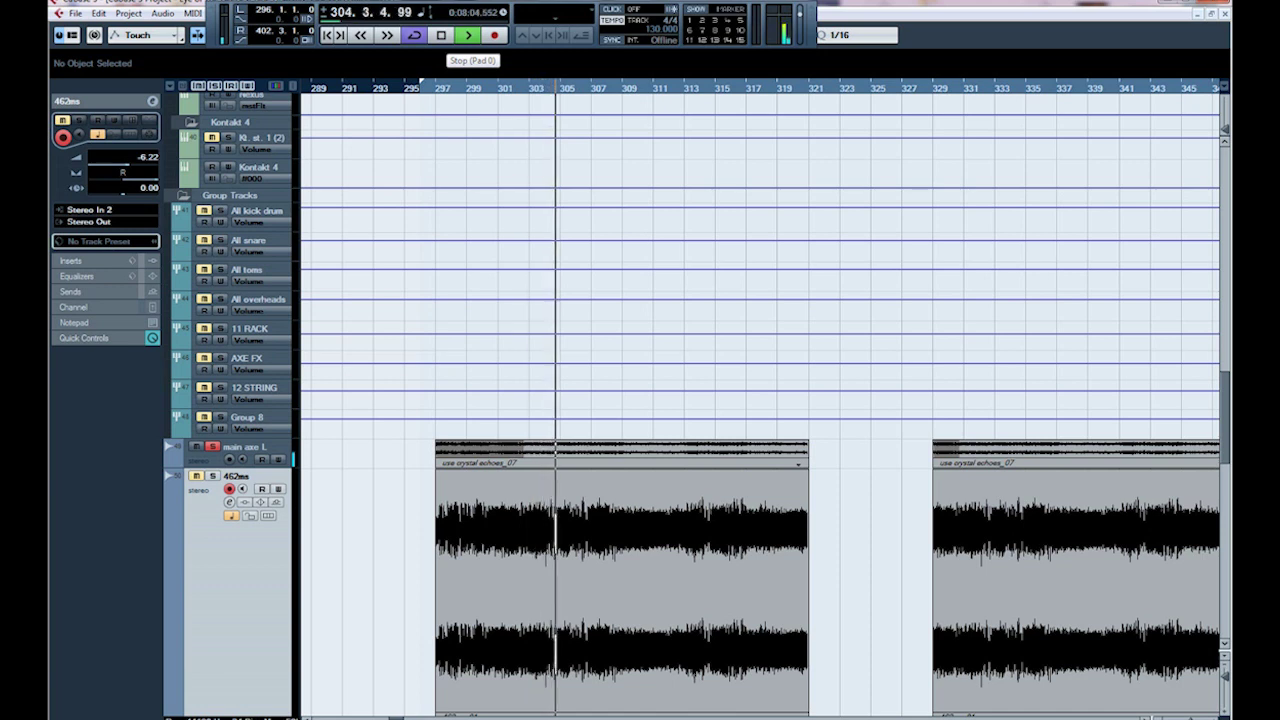
pyautogui.press('space')
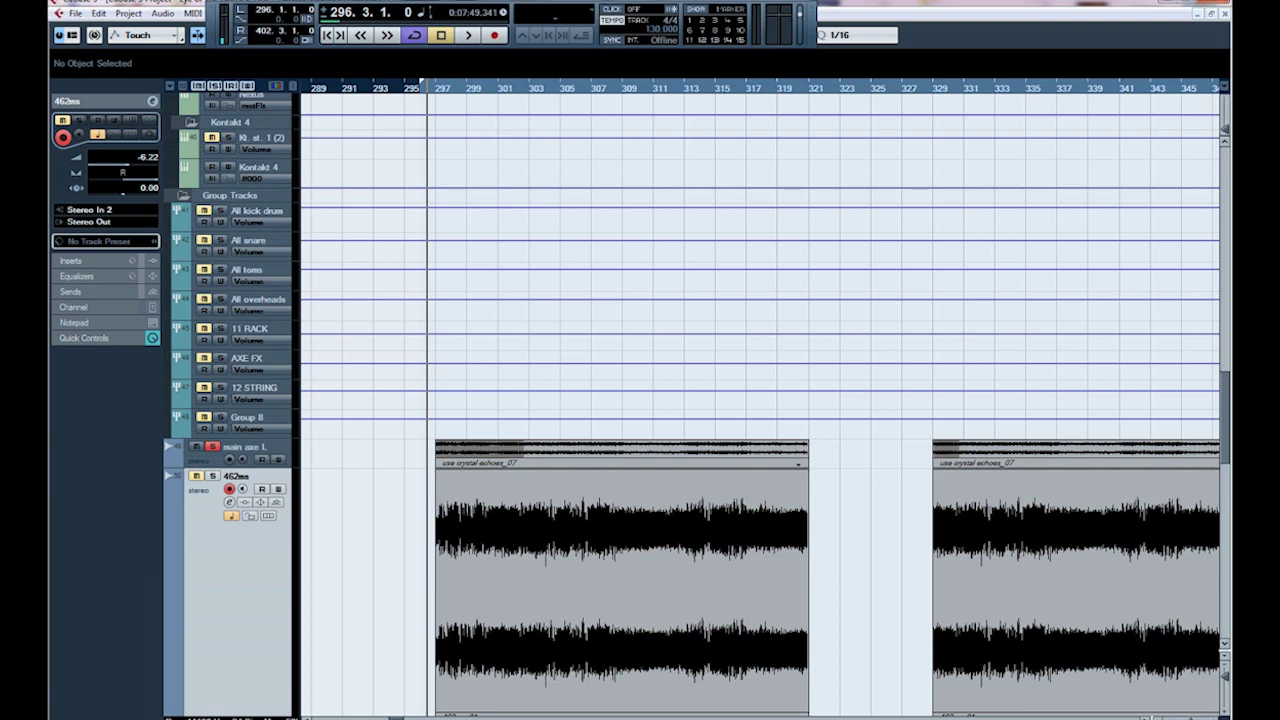
# Move the transport panel clear of the menus, then unsolo the main axe L track and select it
pyautogui.moveTo(226, 22); pyautogui.dragTo(359, 29)
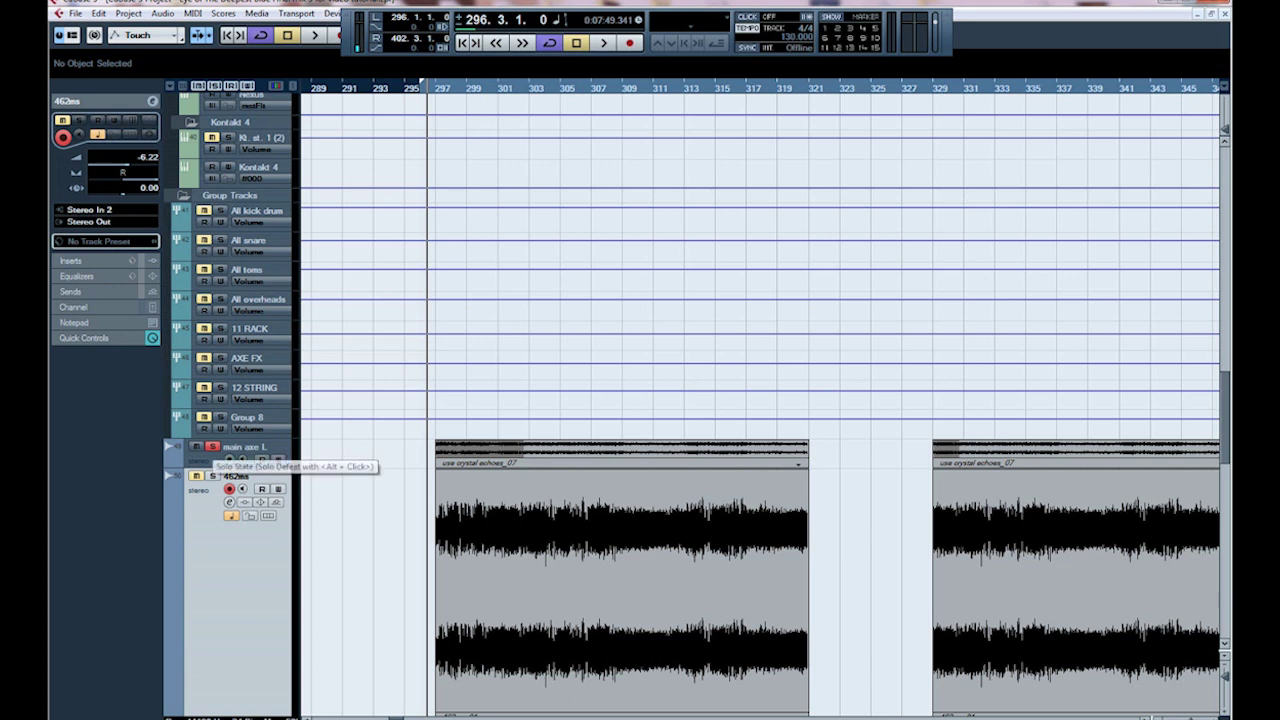
pyautogui.click(212, 446)
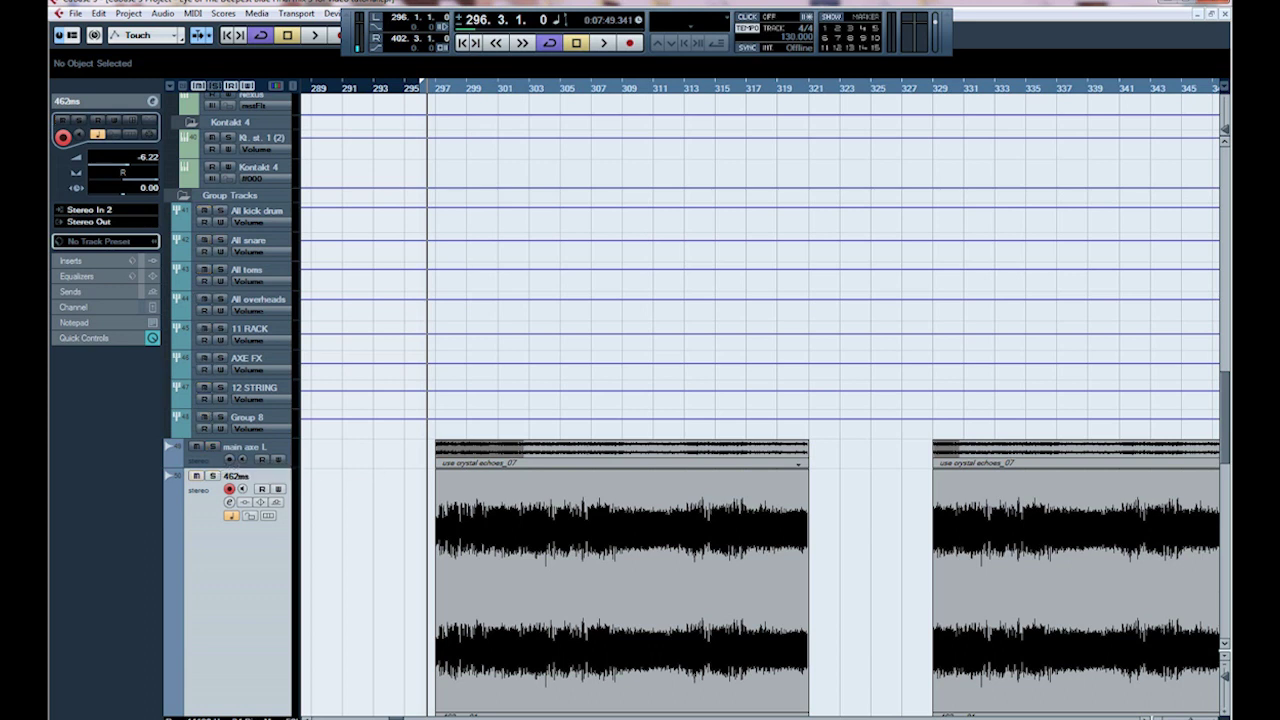
pyautogui.click(245, 447)
pyautogui.scroll(-3, 760, 400)
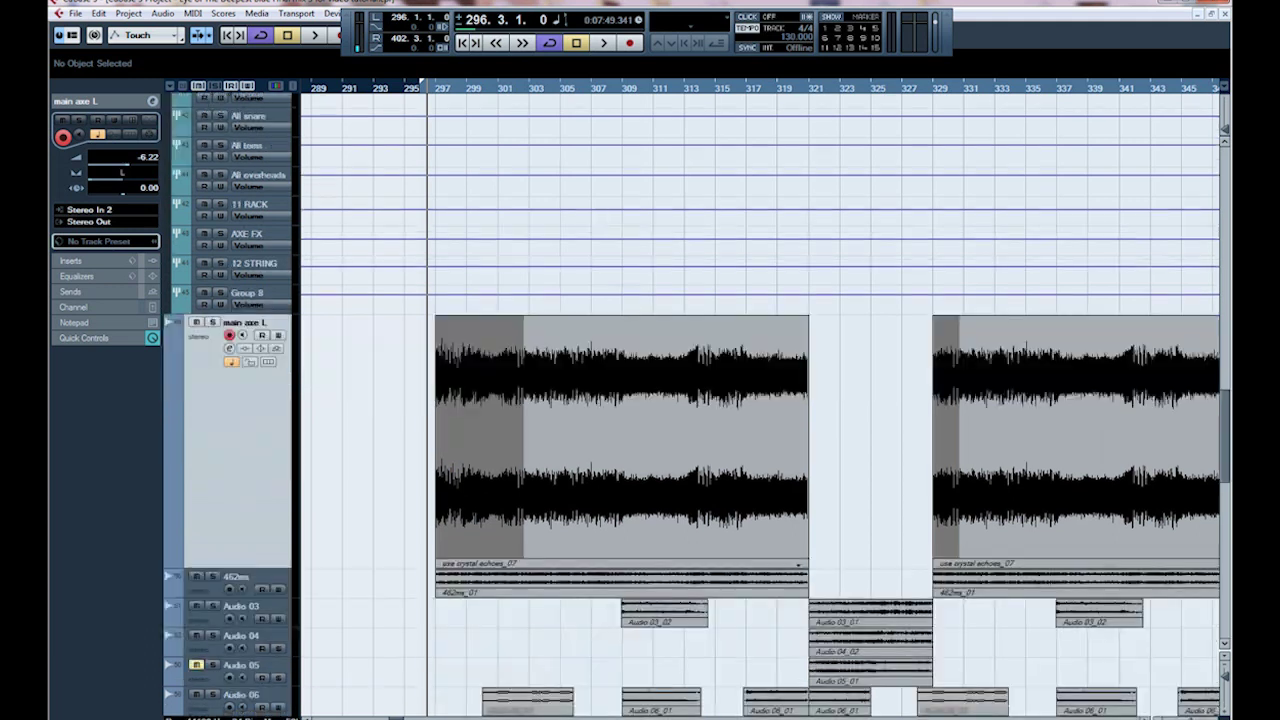
# Select the 462ms track and solo it together with main axe L
pyautogui.click(240, 580)
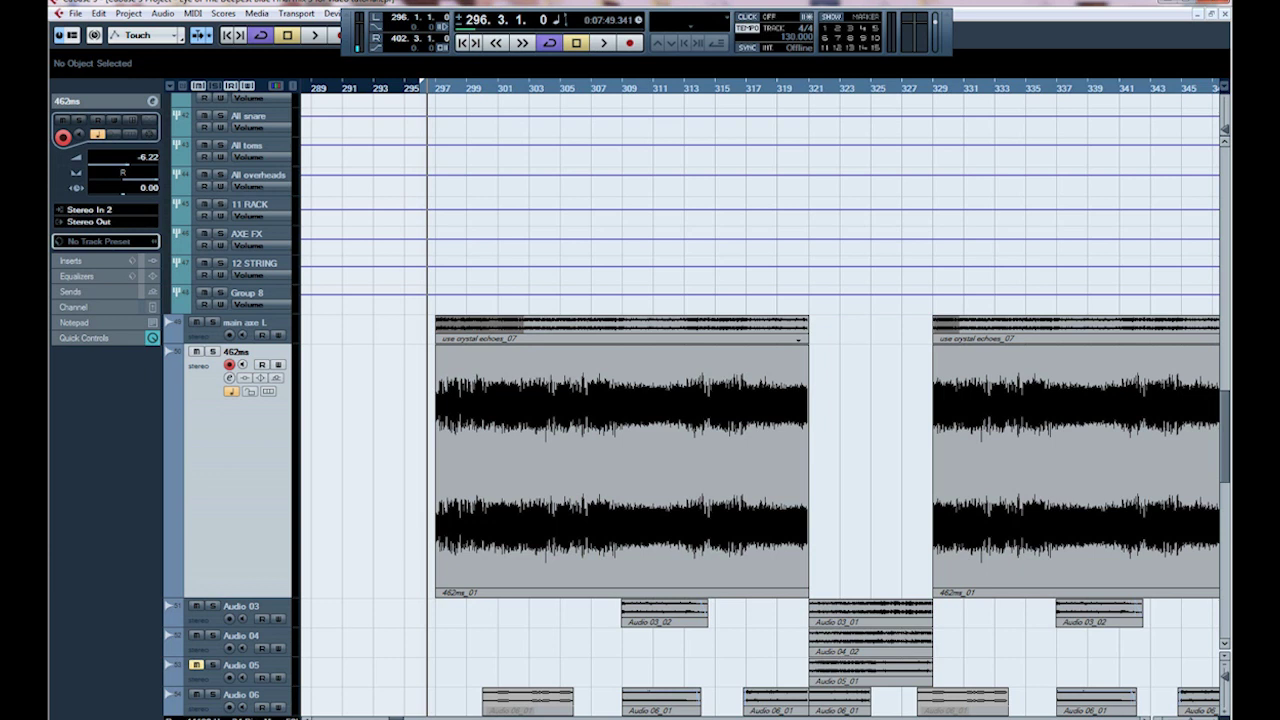
pyautogui.click(212, 322)
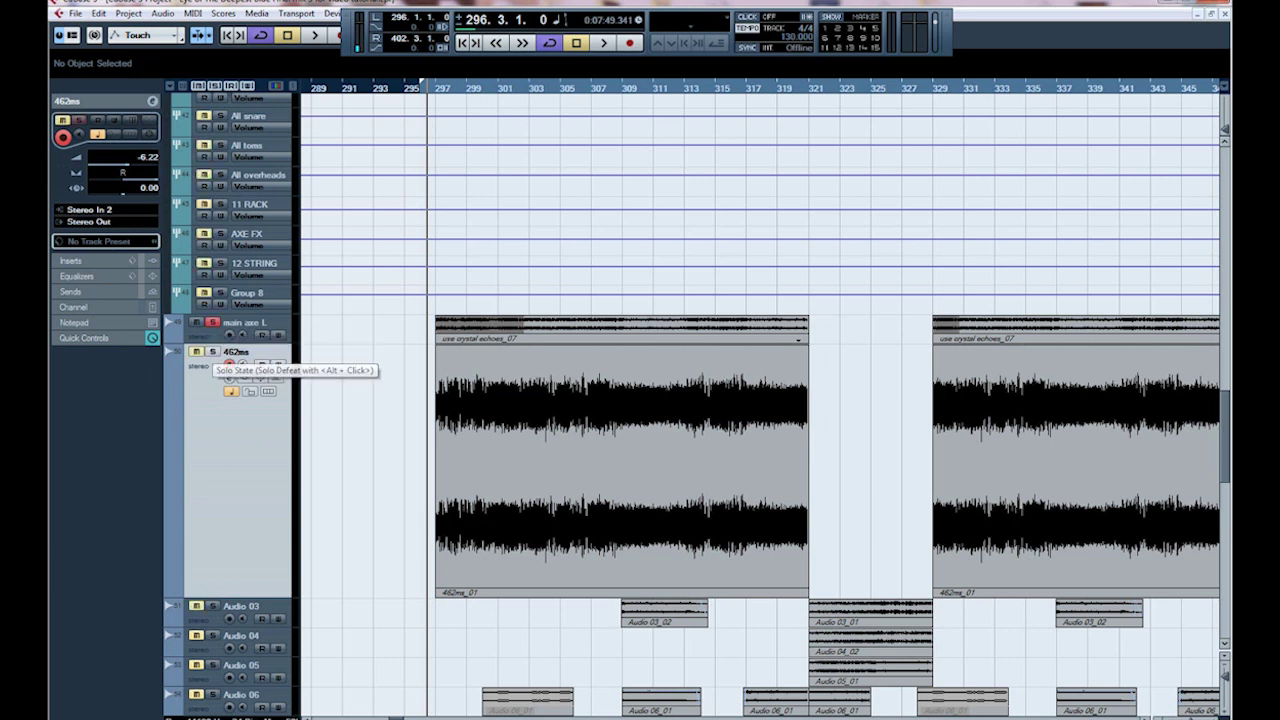
pyautogui.click(212, 352)
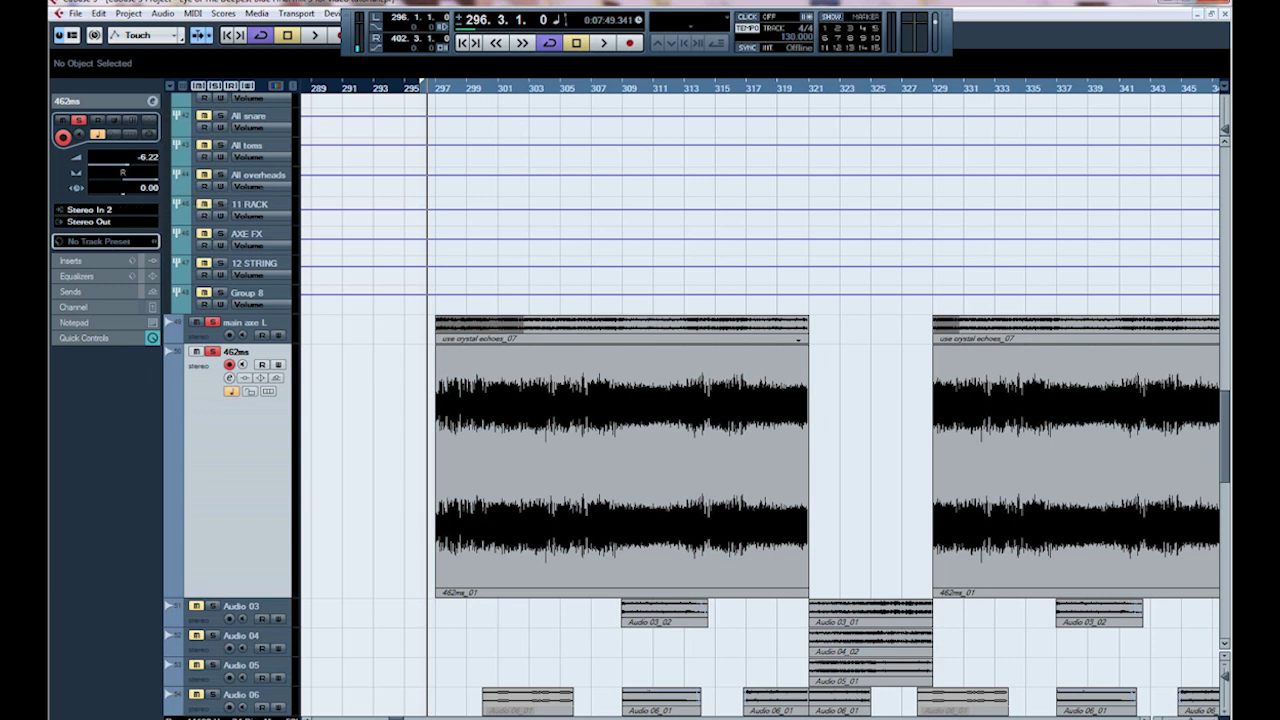
# Check the 462ms track's delay setting and play back the full mix from bar 296
pyautogui.moveTo(140, 187)
pyautogui.mouseDown()
pyautogui.moveTo(140, 175)
pyautogui.moveTo(140, 187)
pyautogui.mouseUp()
pyautogui.keyDown('ctrl'); pyautogui.click(140, 187); pyautogui.keyUp('ctrl')
pyautogui.click(604, 43)
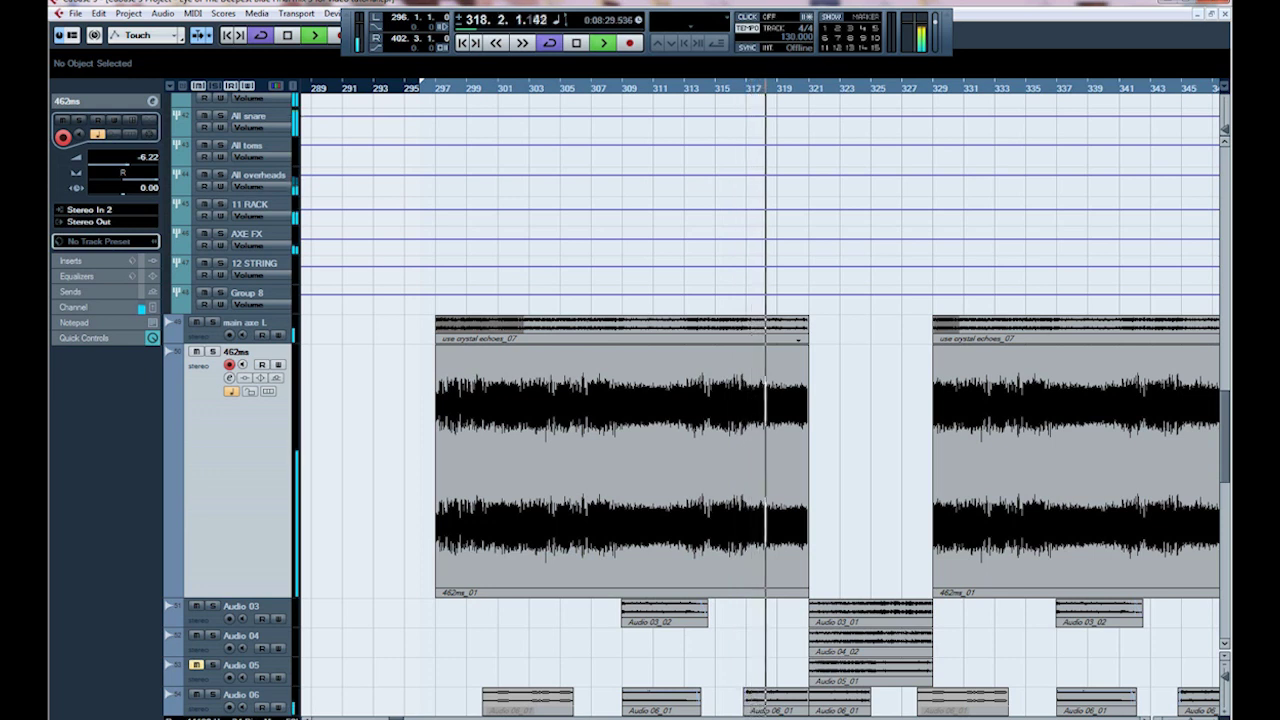
pyautogui.press('space')
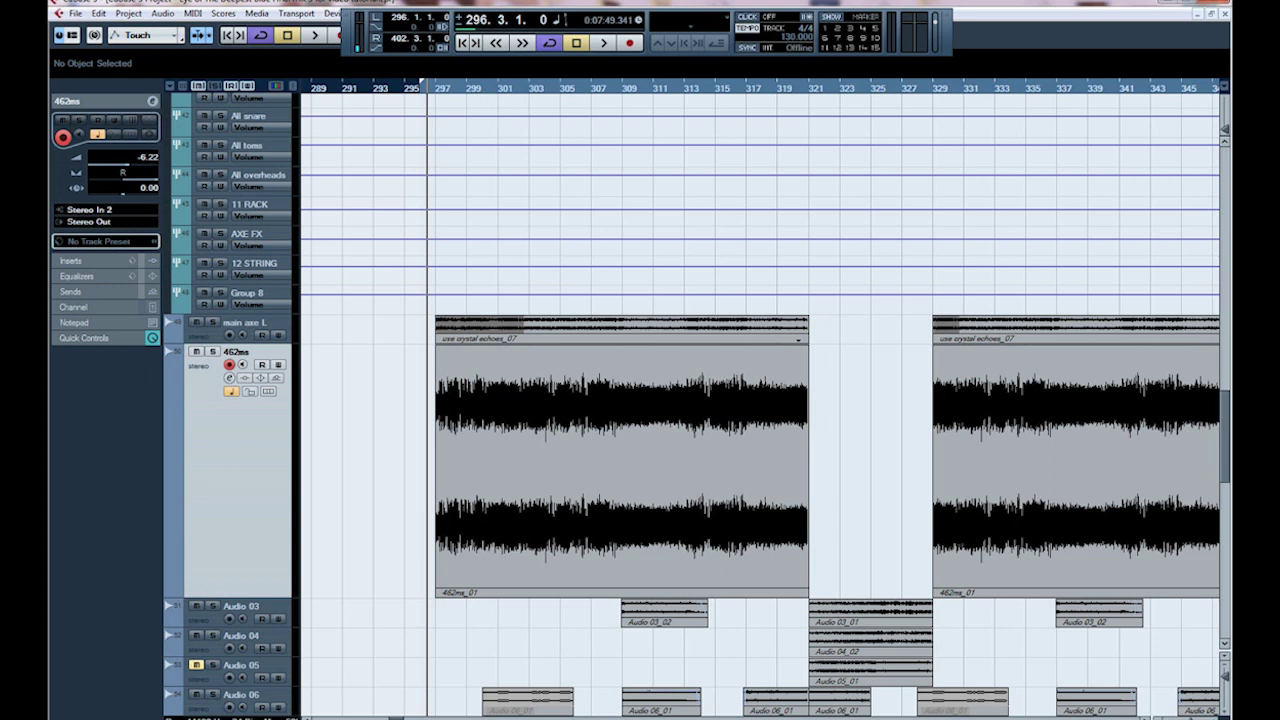
# Solo the main axe L track and open its channel settings clear of the lower tracks
pyautogui.press('h')
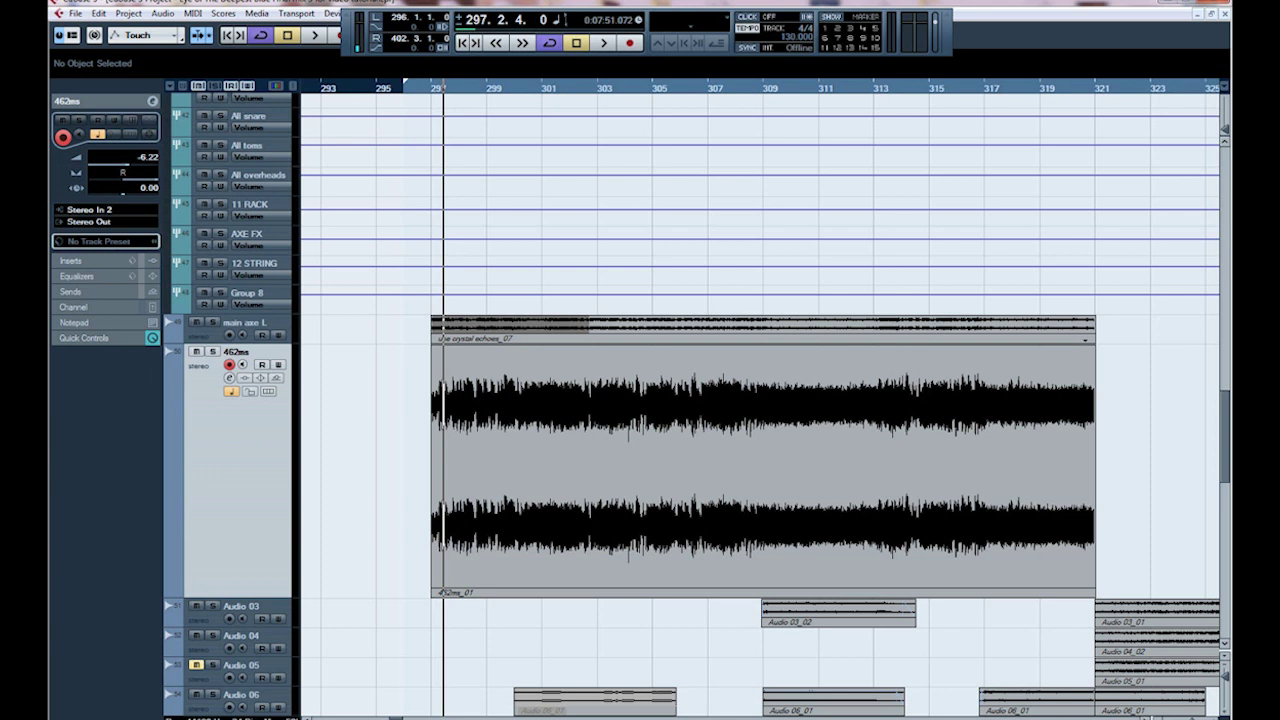
pyautogui.click(240, 323)
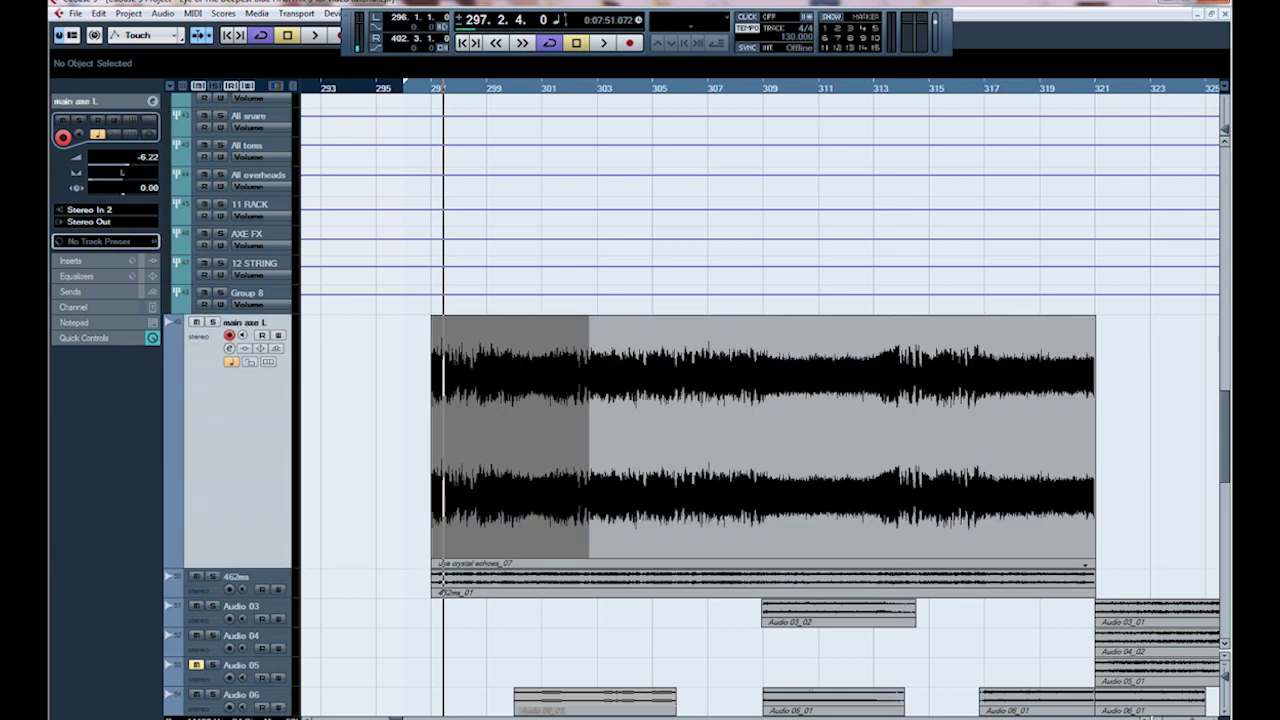
pyautogui.click(212, 322)
pyautogui.click(229, 348)
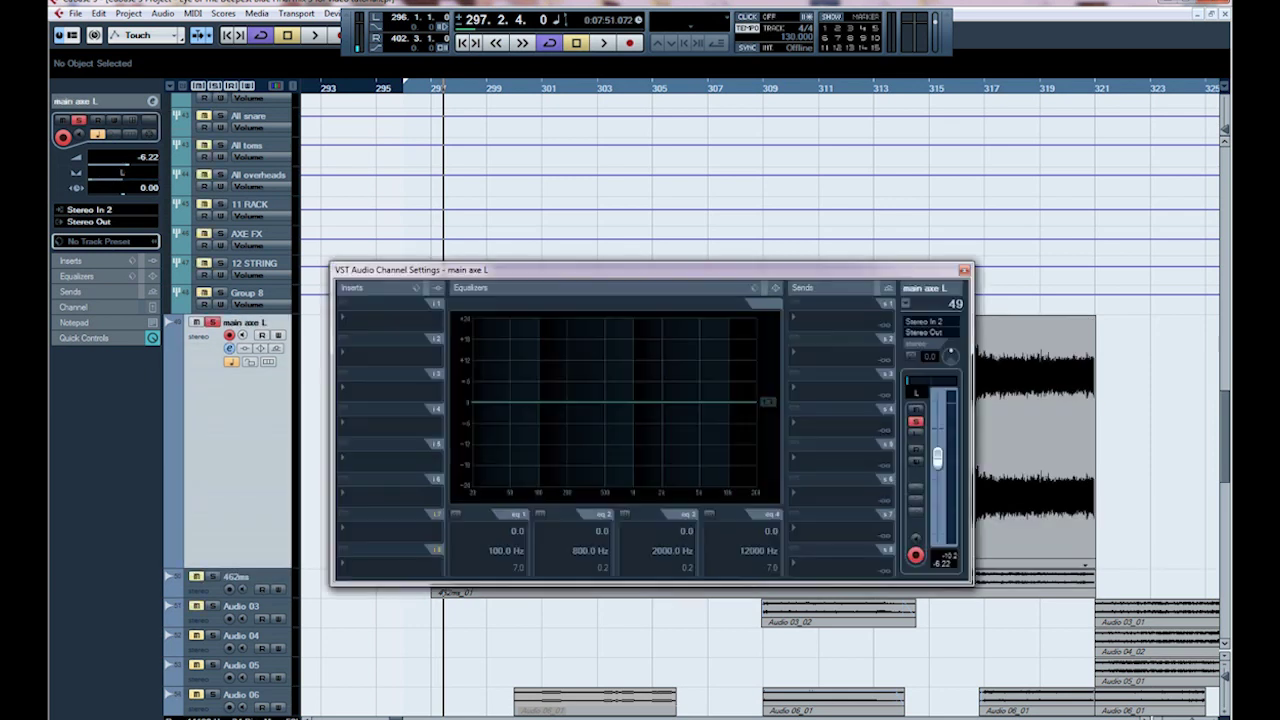
pyautogui.moveTo(600, 270); pyautogui.dragTo(497, 110)
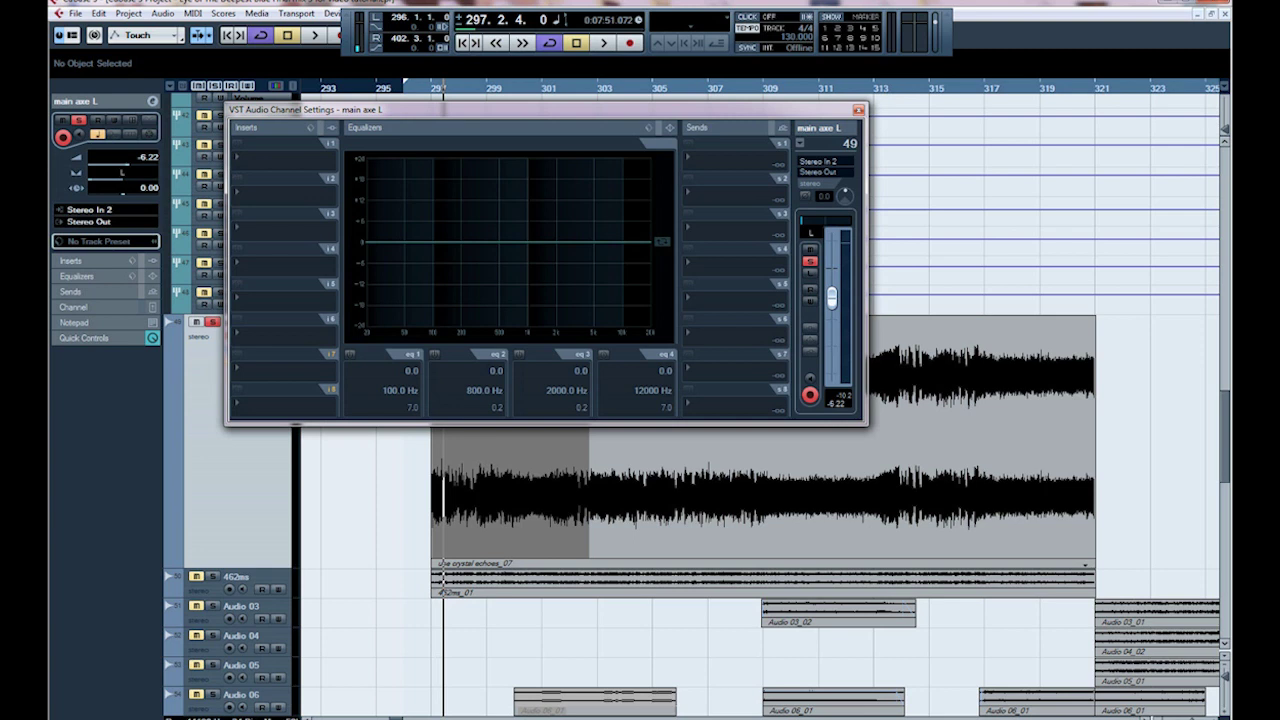
# During playback, set main axe L's EQ band 1 to High Pass I at 100 Hz
pyautogui.press('space')
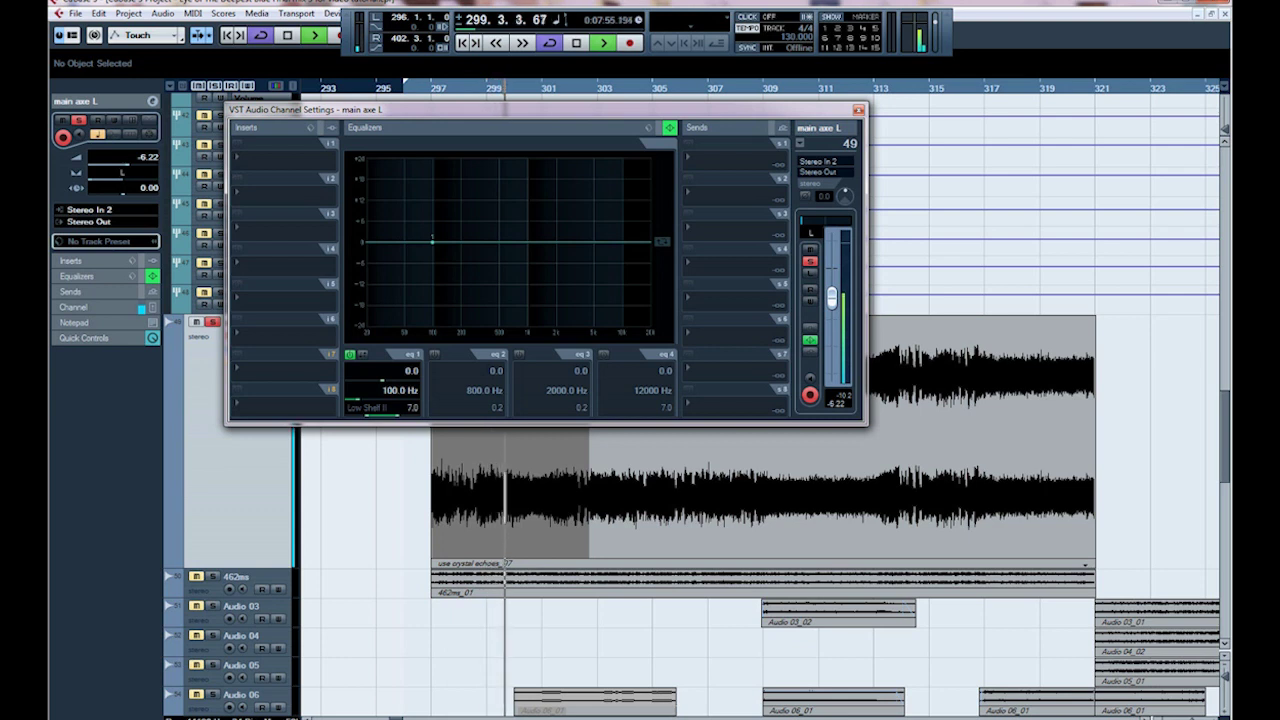
pyautogui.click(368, 407)
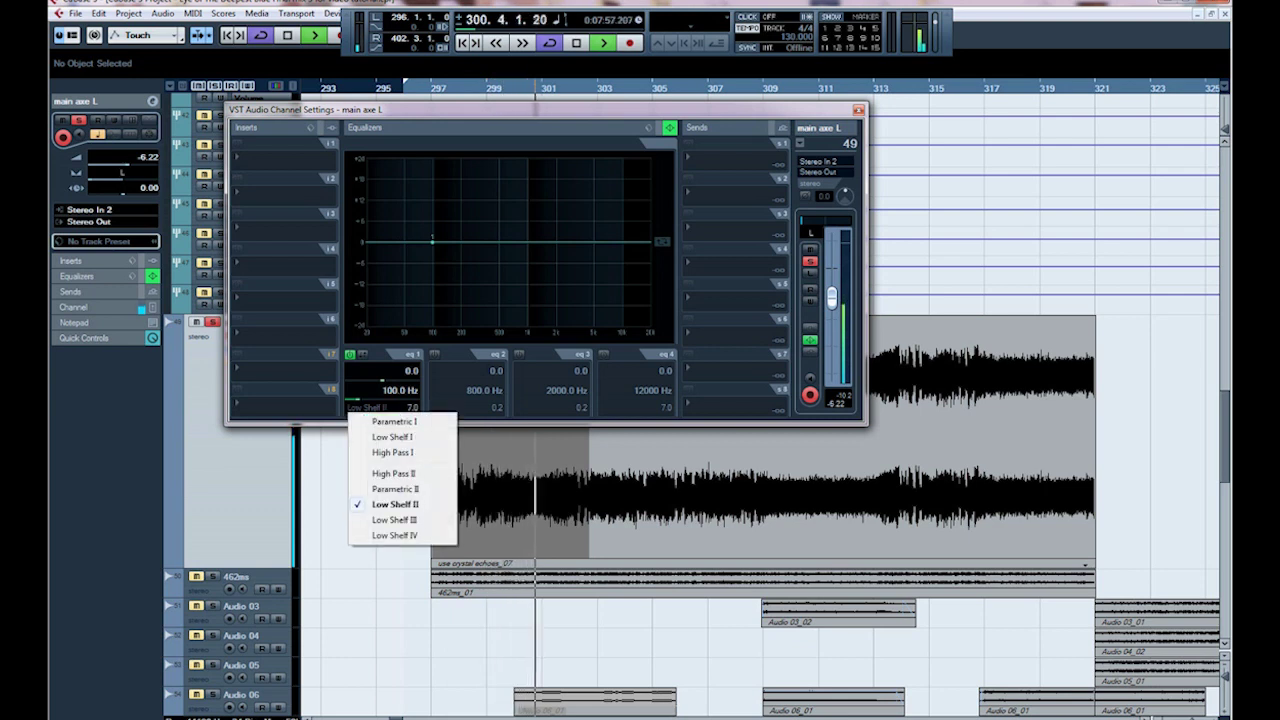
pyautogui.click(392, 452)
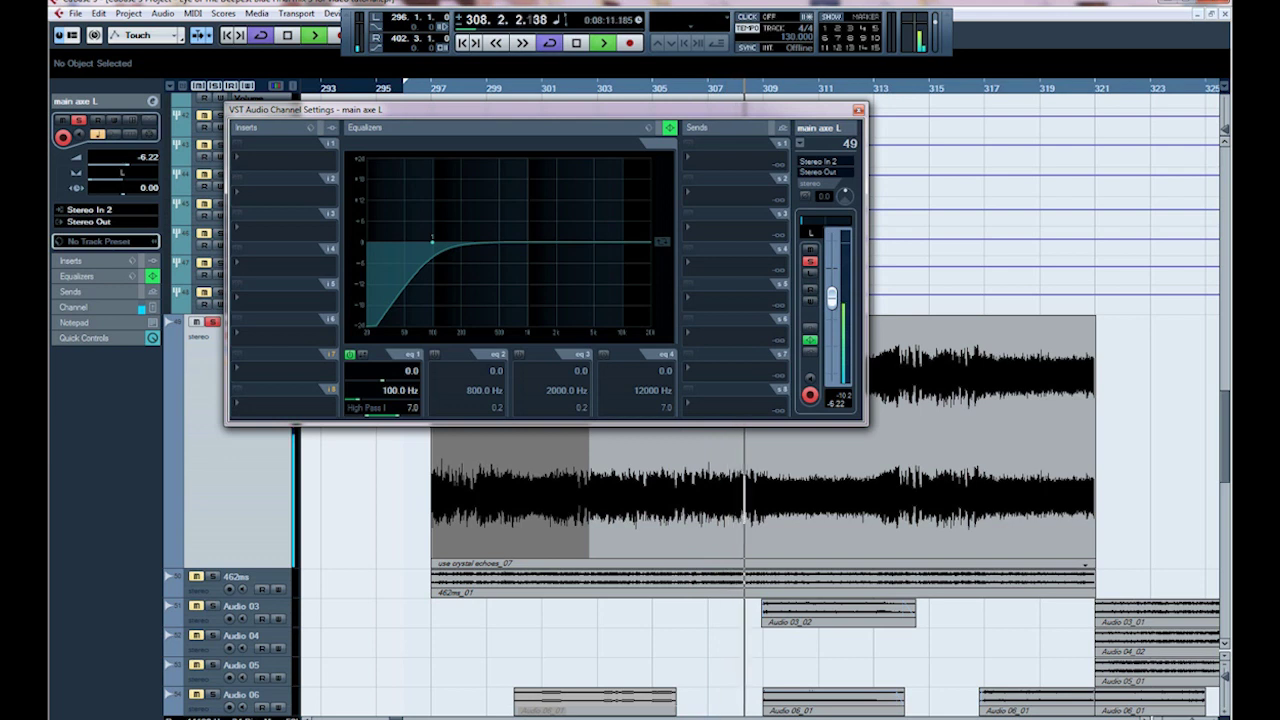
# Stop playback, bypass EQ band 1 and close the channel settings, leaving main axe L unsoloed
pyautogui.press('space')
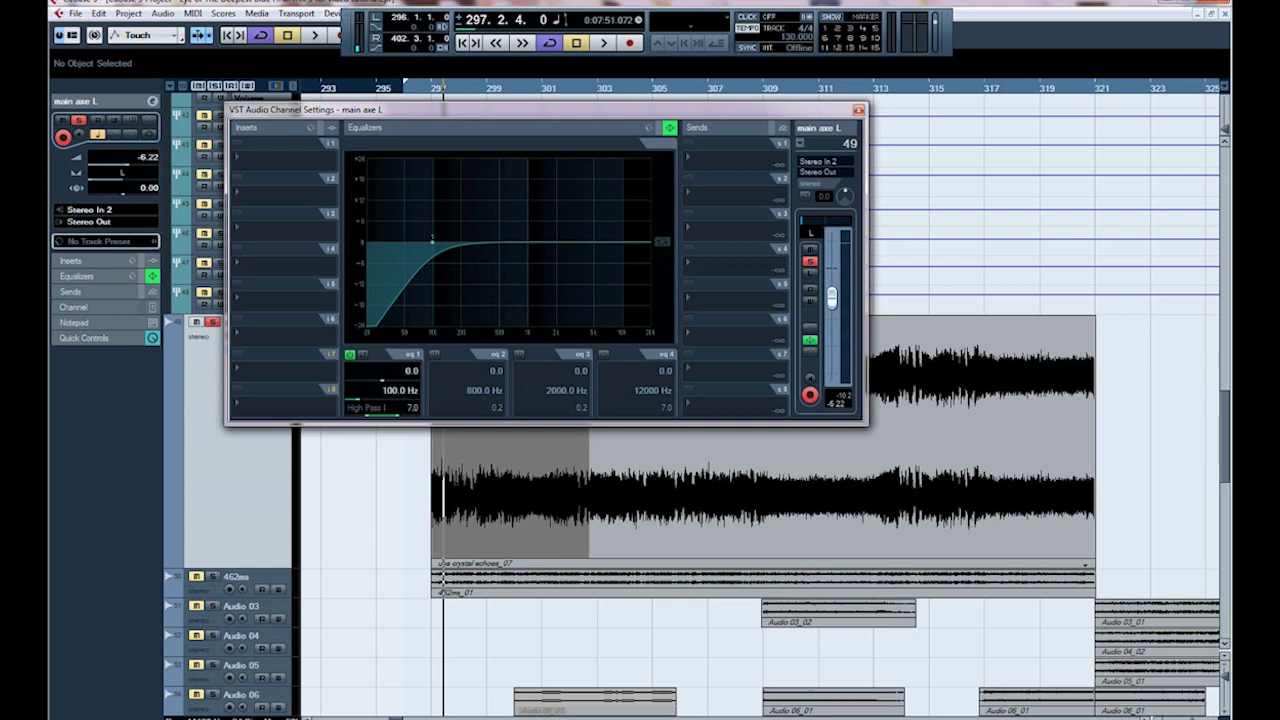
pyautogui.click(350, 354)
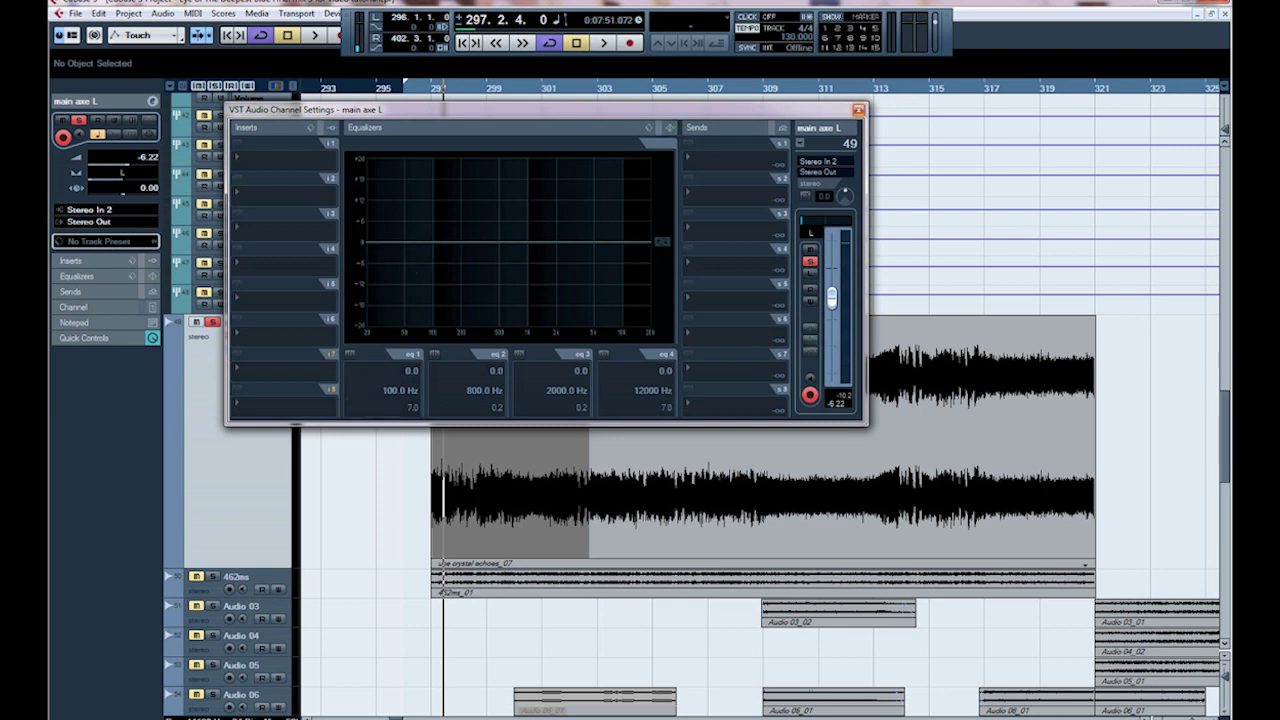
pyautogui.click(858, 110)
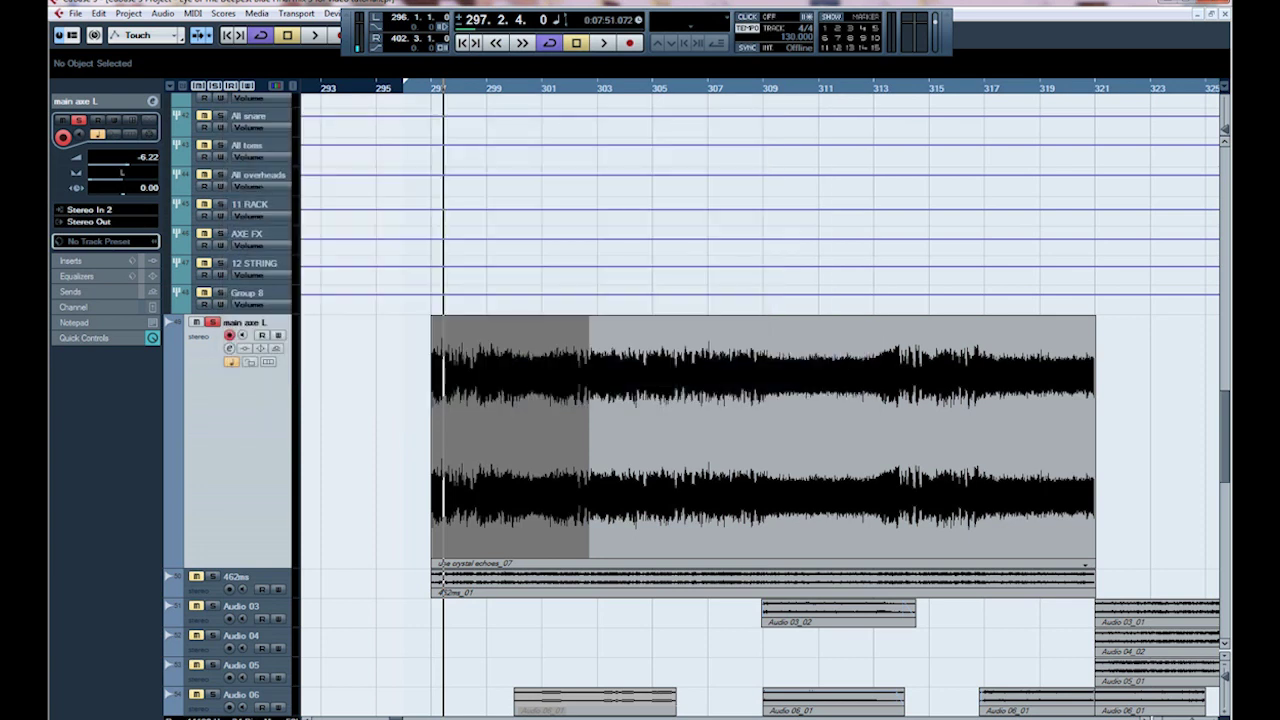
pyautogui.press('s')
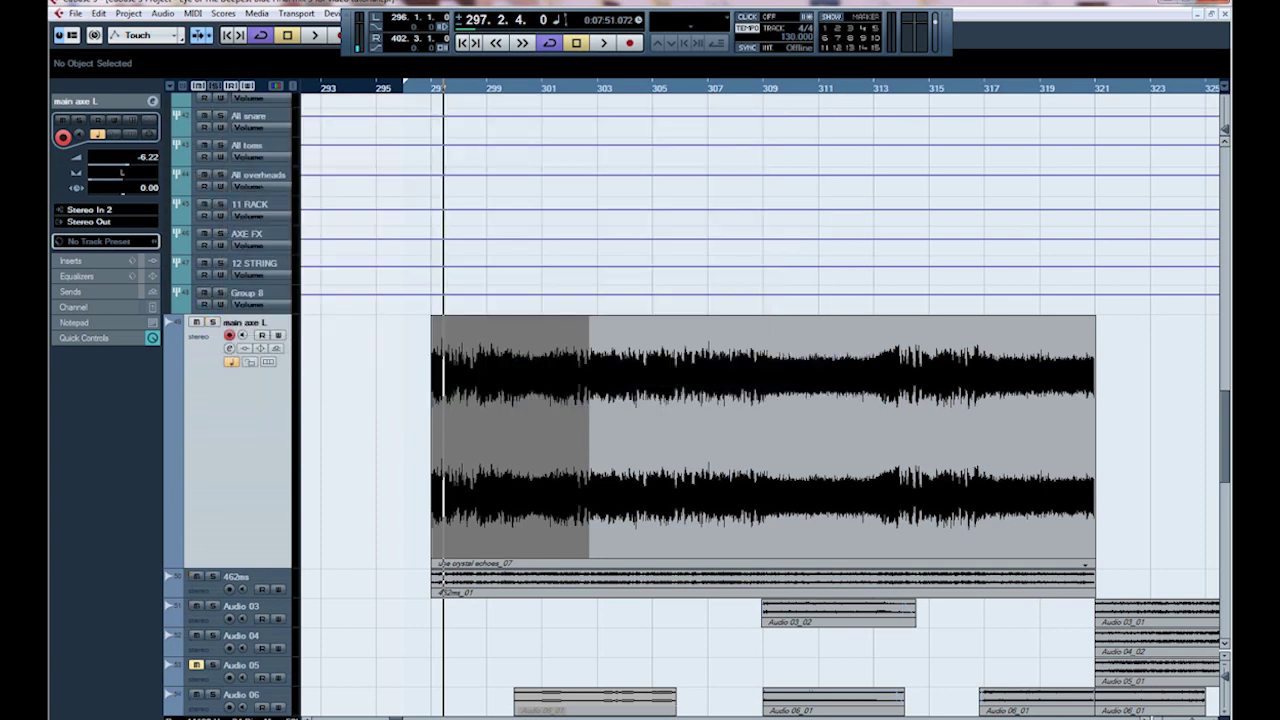
# Play the full arrangement from bar 297 and try the mute on the Bass Guitar track
pyautogui.scroll(10, 760, 400)
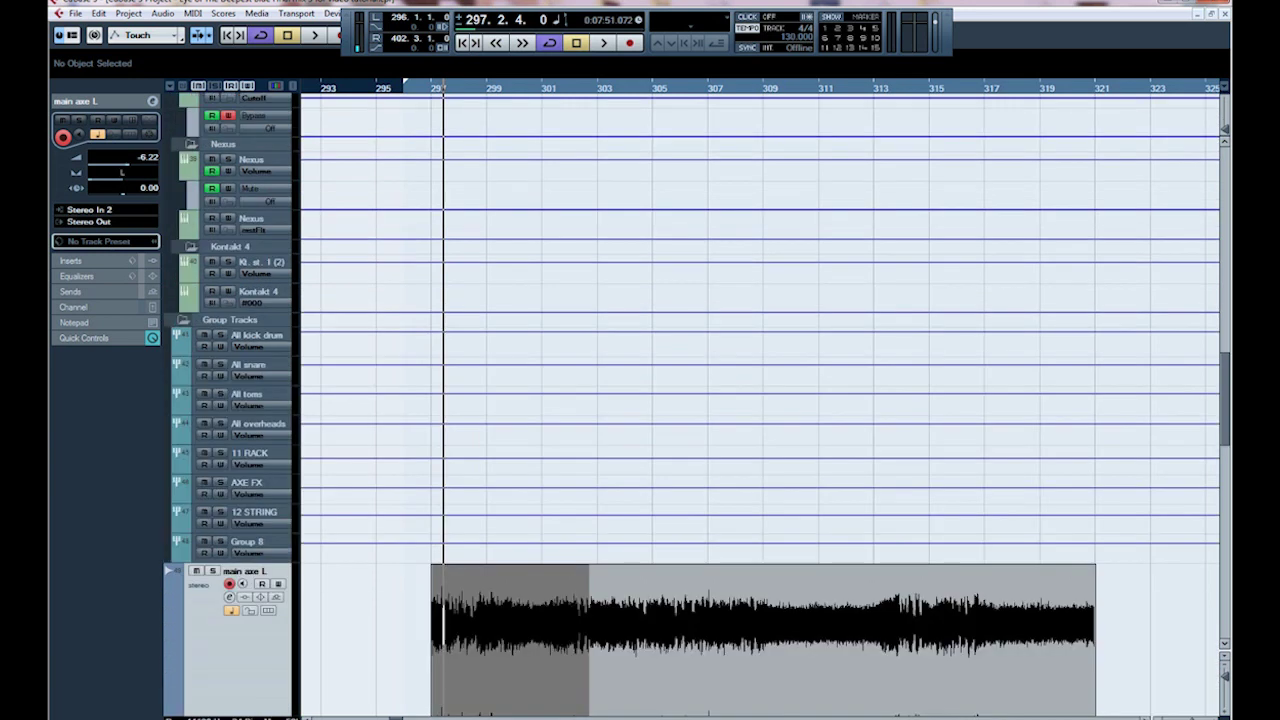
pyautogui.scroll(10, 760, 400)
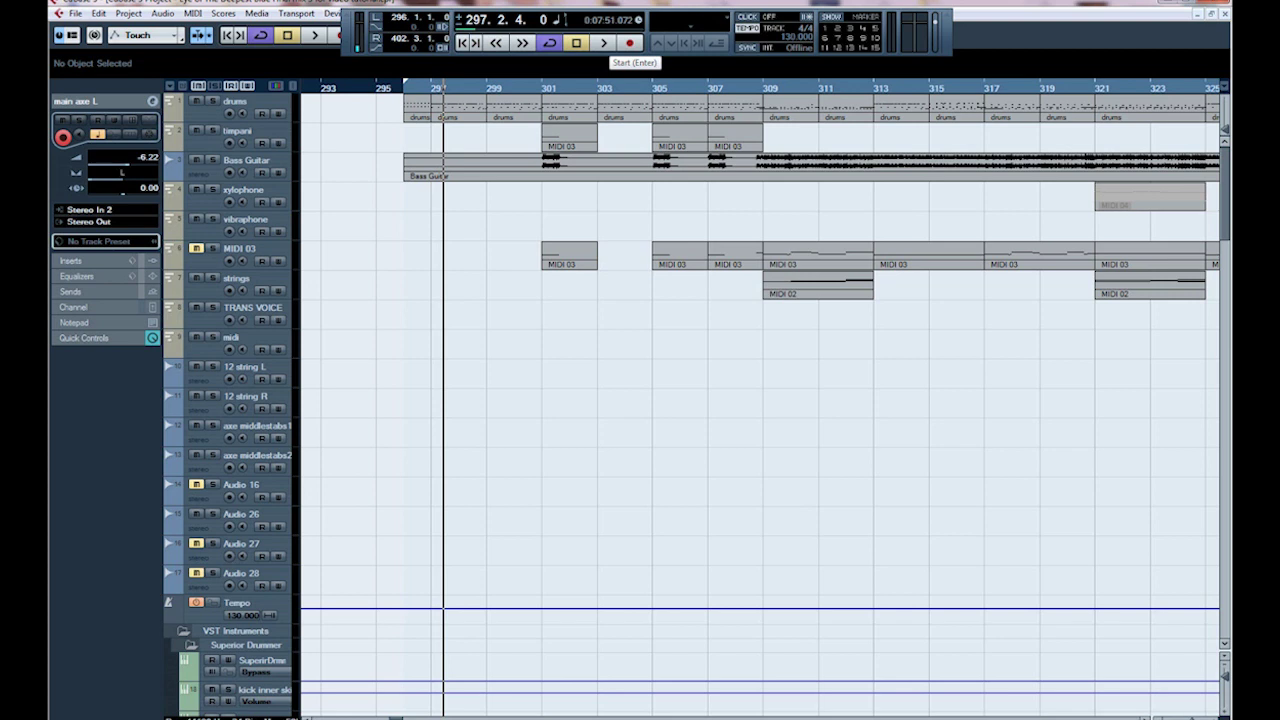
pyautogui.click(603, 42)
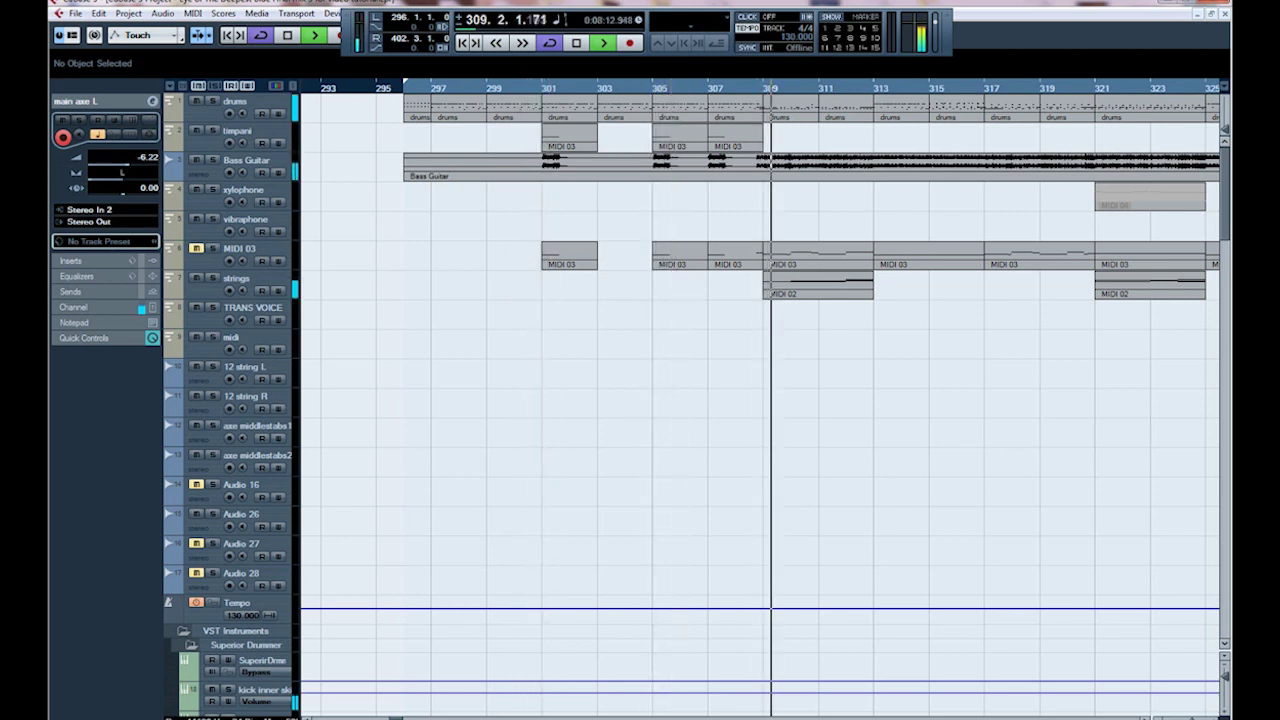
pyautogui.click(196, 160)
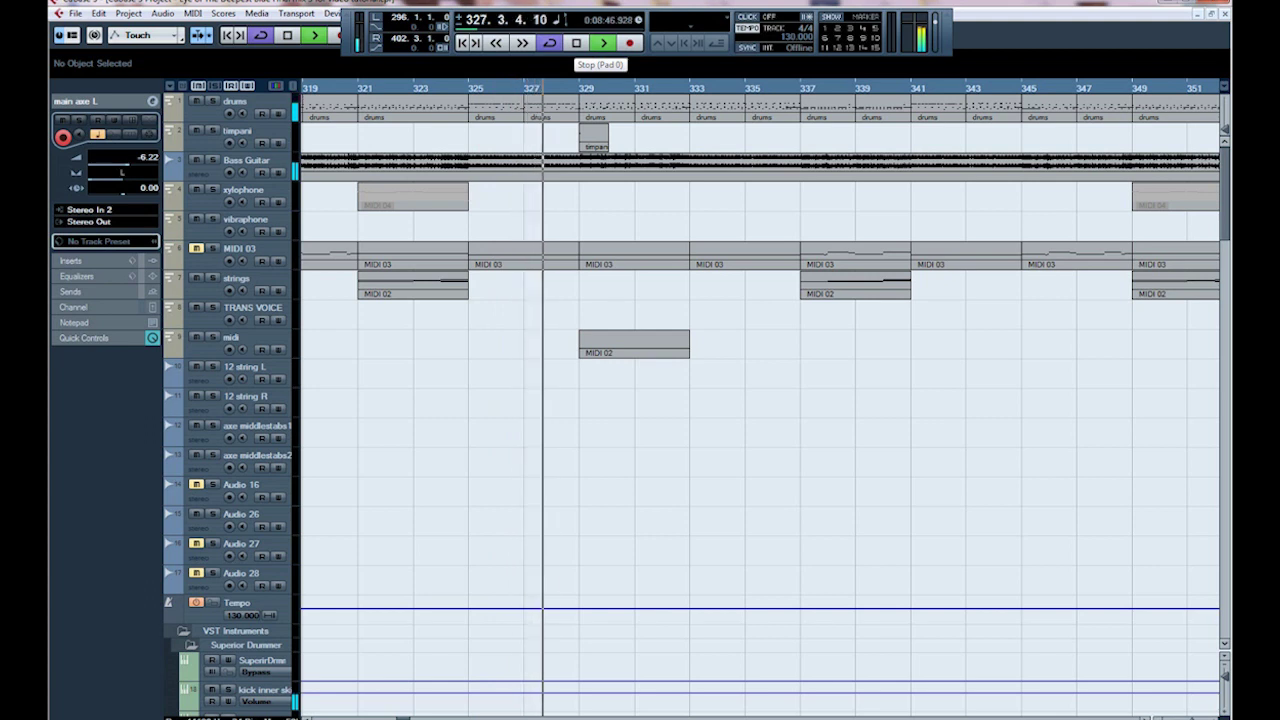
pyautogui.click(576, 42)
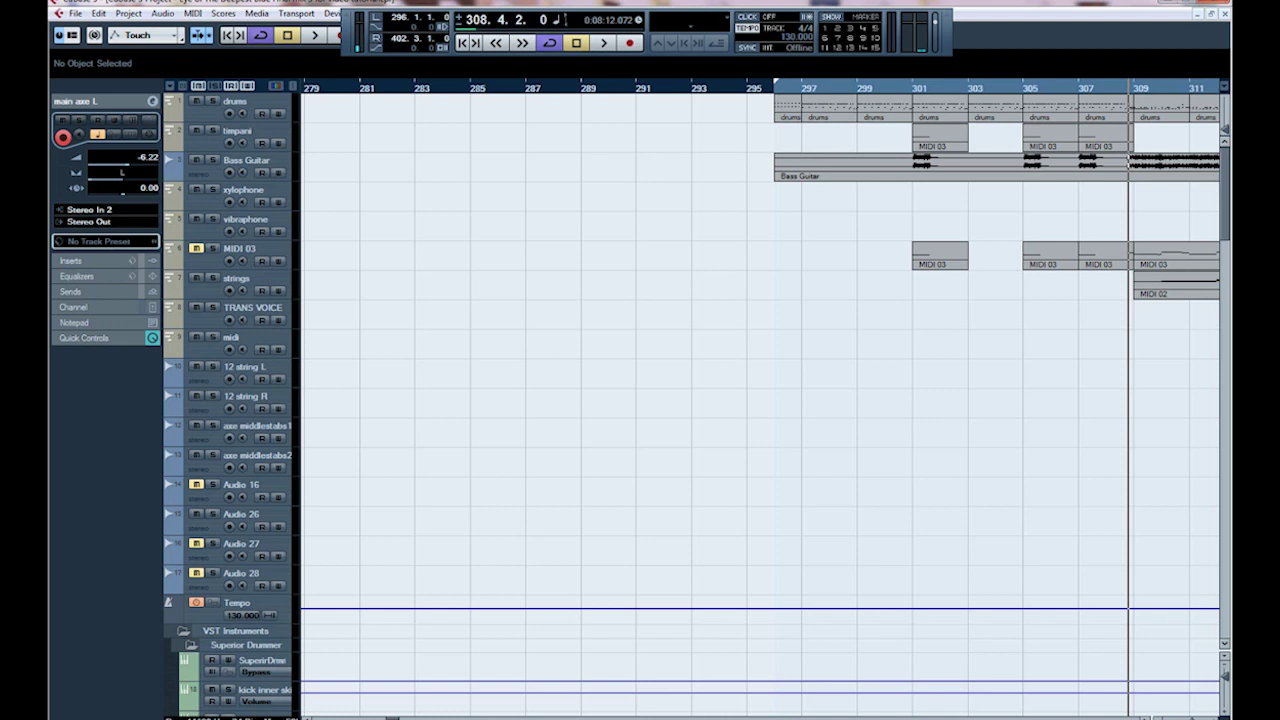
# Examine the overall song arrangement, including the main axe L clips and the audio tracks below them
pyautogui.press('g')
pyautogui.press('g')
pyautogui.press('g')
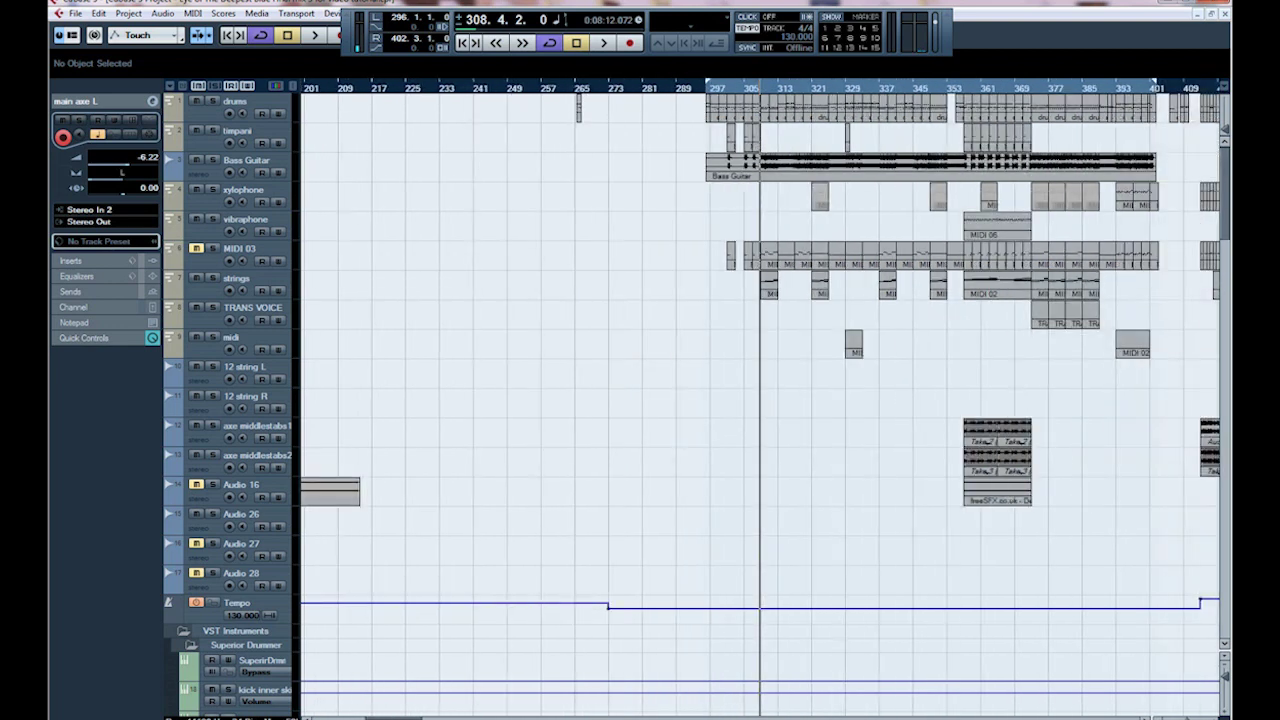
pyautogui.press('h')
pyautogui.press('h')
pyautogui.press('h')
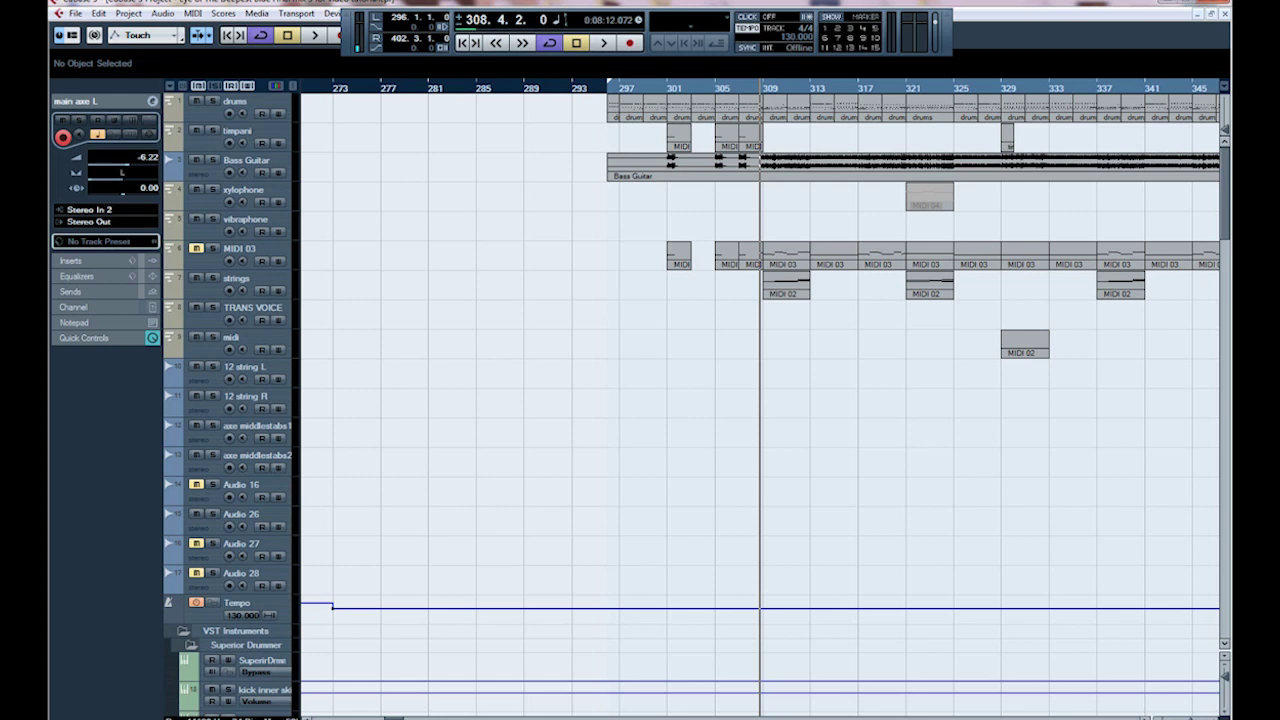
pyautogui.press('KP_Subtract')
pyautogui.press('h')
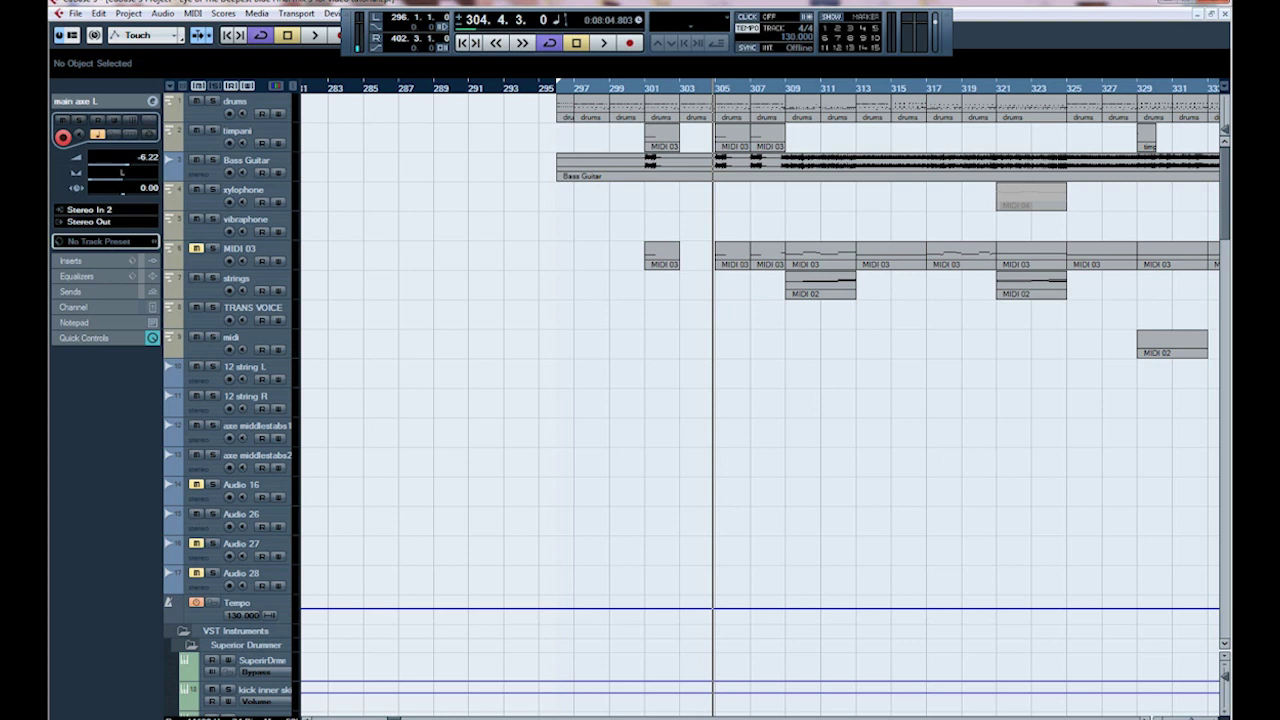
pyautogui.moveTo(713, 88); pyautogui.dragTo(760, 75)
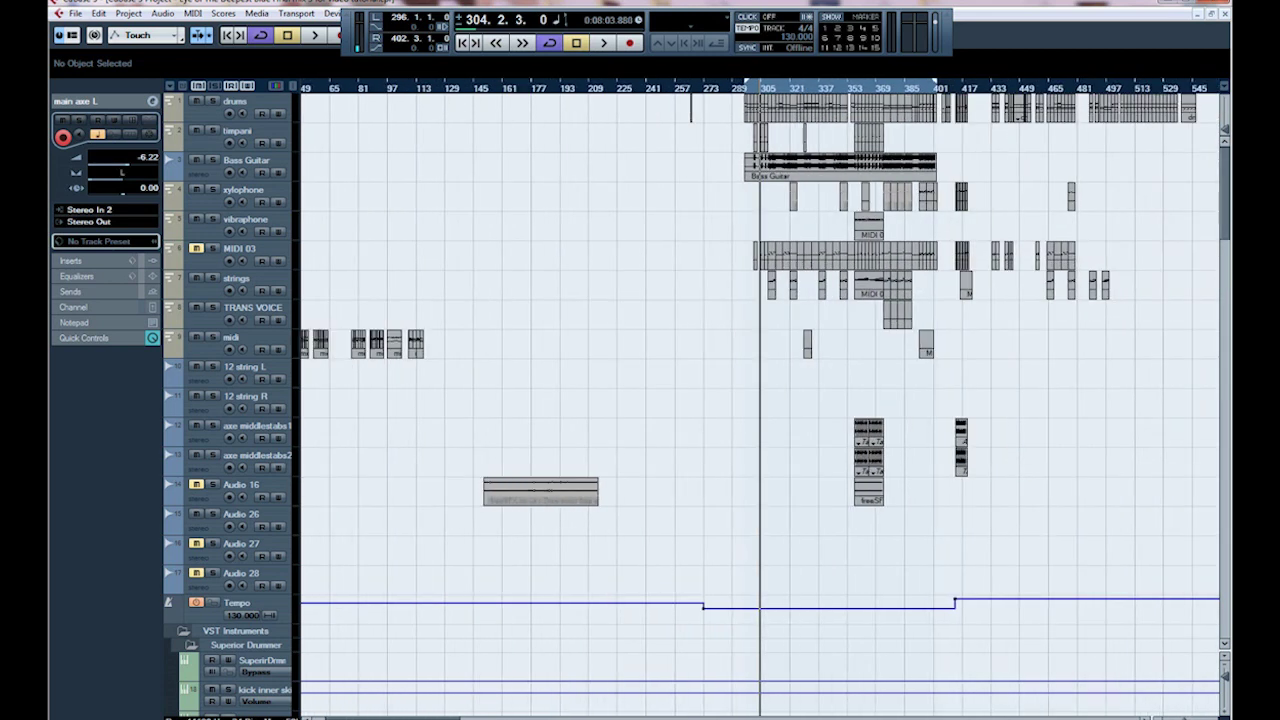
pyautogui.scroll(-15, 760, 400)
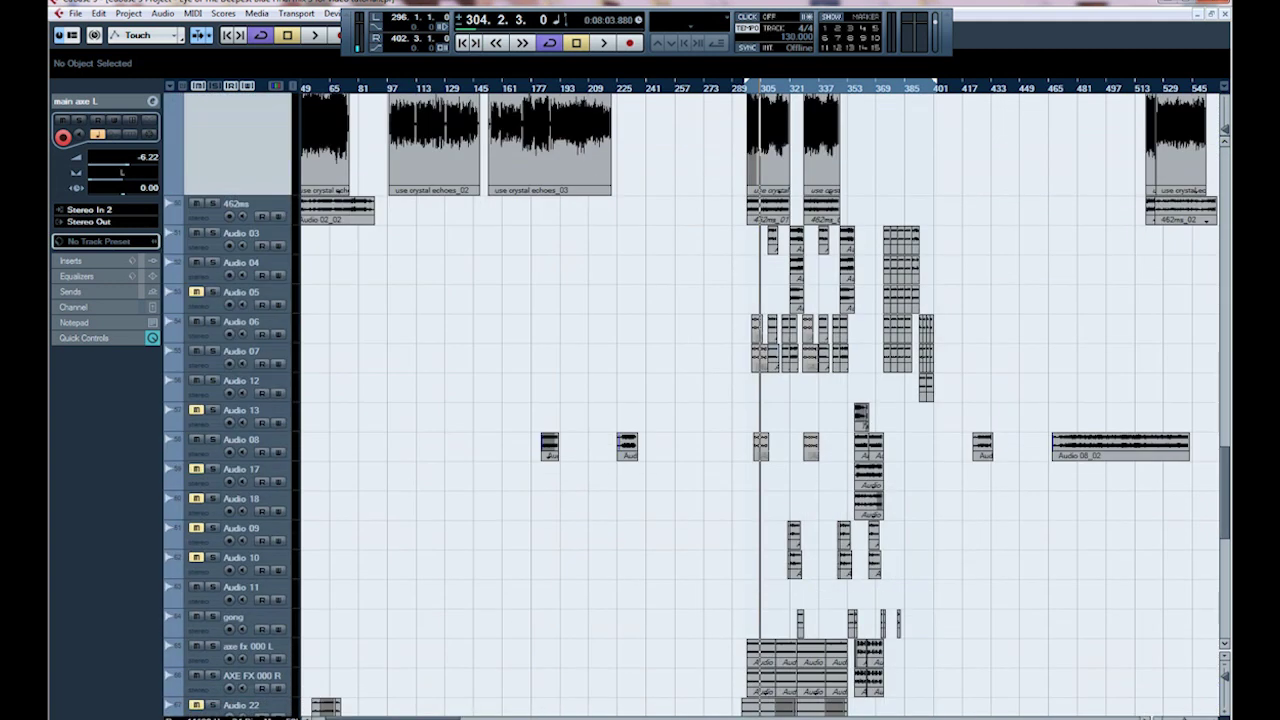
pyautogui.scroll(5, 760, 400)
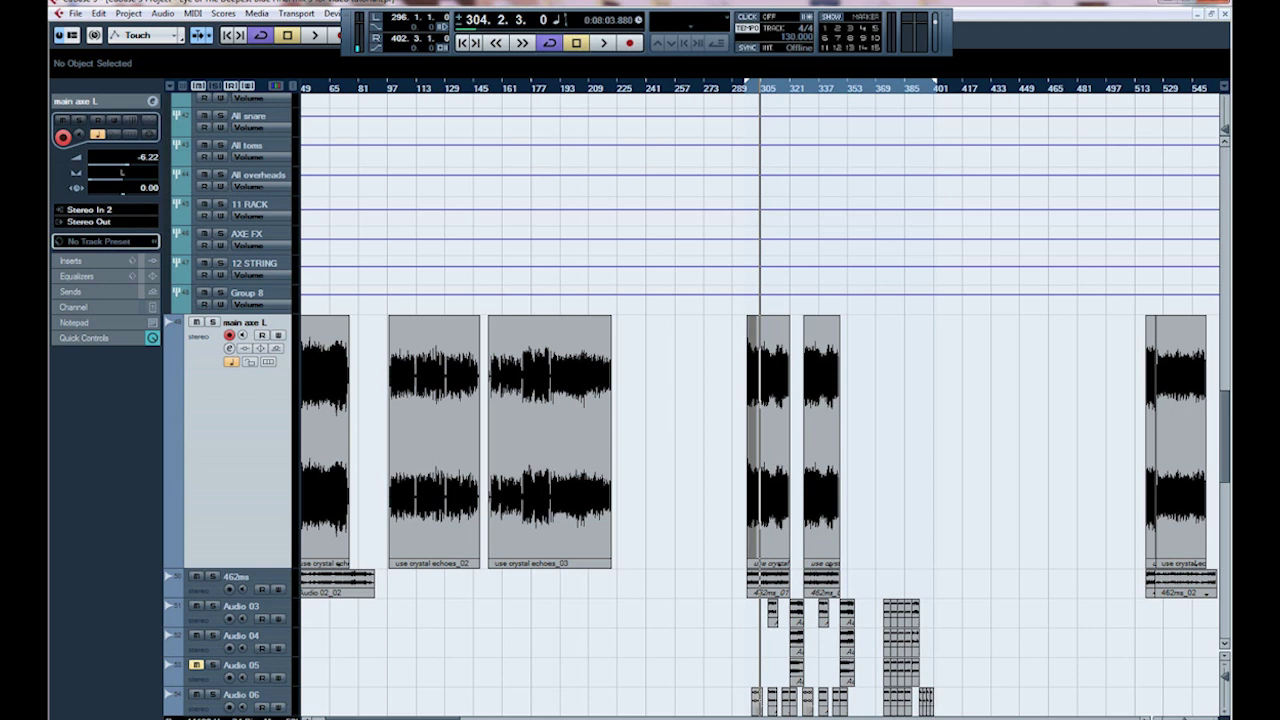
# Examine the main axe L and 462ms clips from bar 297 and the audio tracks below them
pyautogui.scroll(-2, 760, 400)
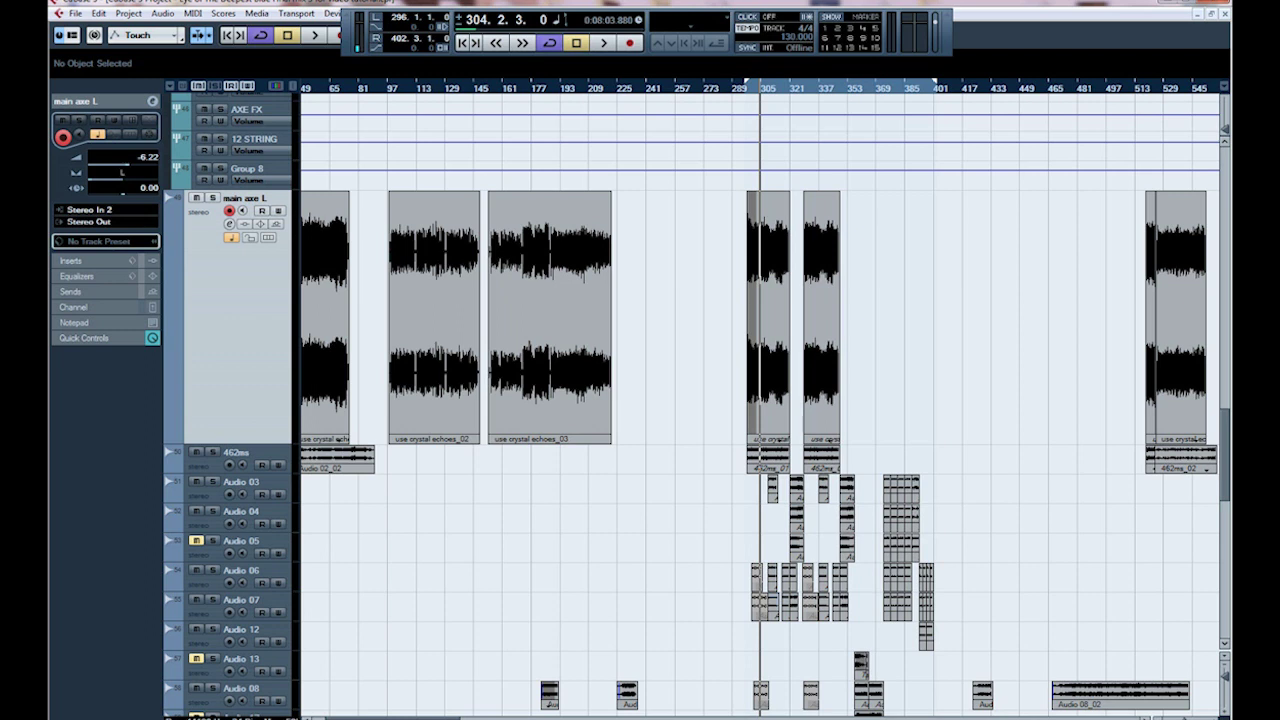
pyautogui.press('h')
pyautogui.press('h')
pyautogui.press('h')
pyautogui.press('h')
pyautogui.press('g')
pyautogui.press('g')
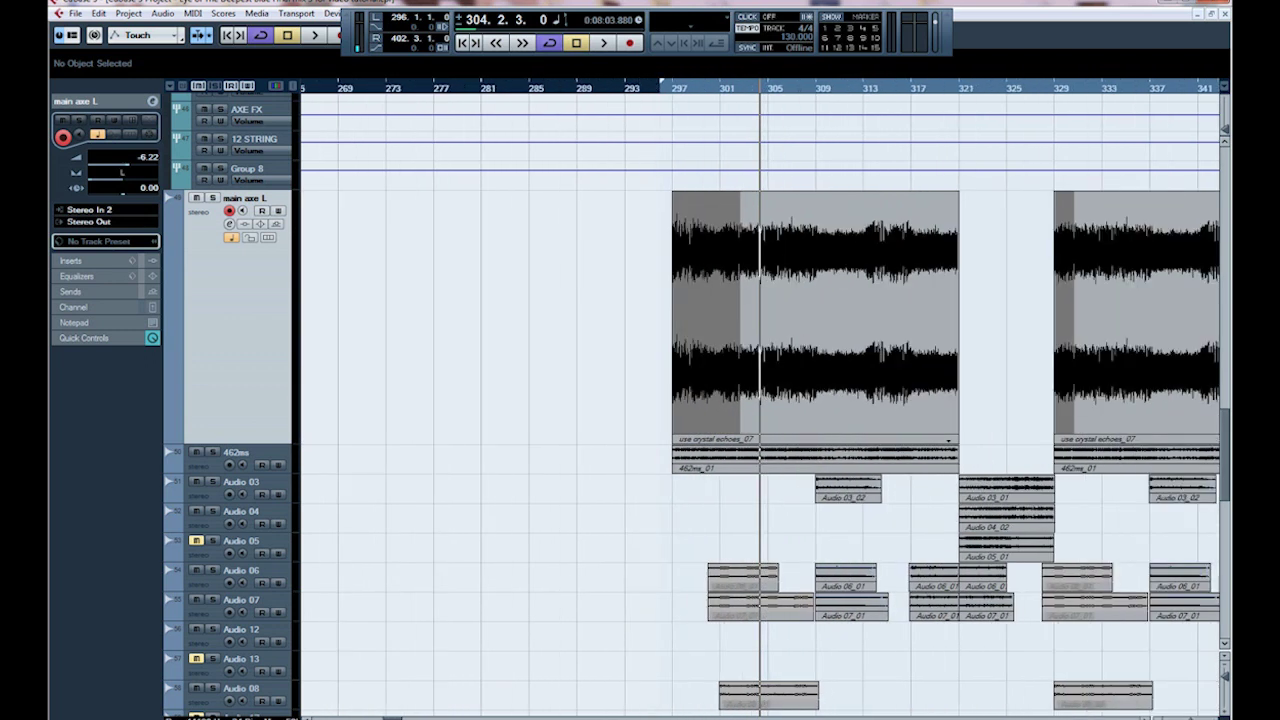
pyautogui.scroll(-3, 760, 400)
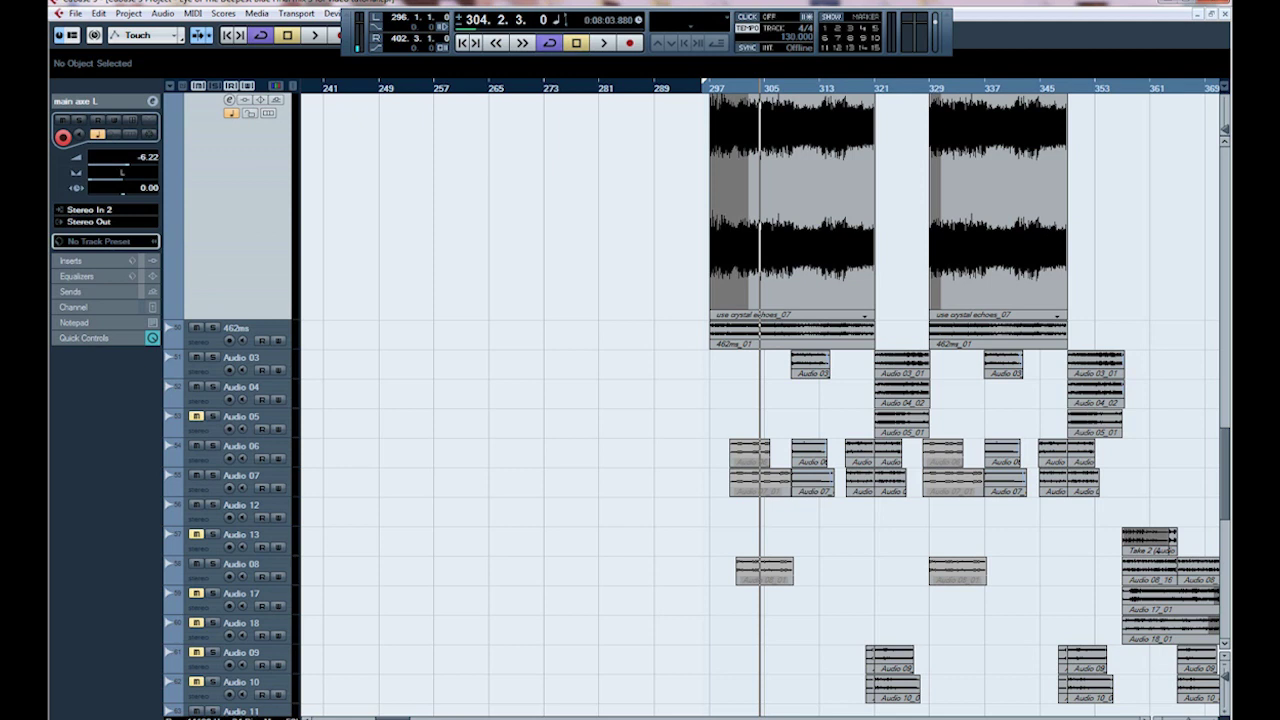
pyautogui.scroll(3, 760, 400)
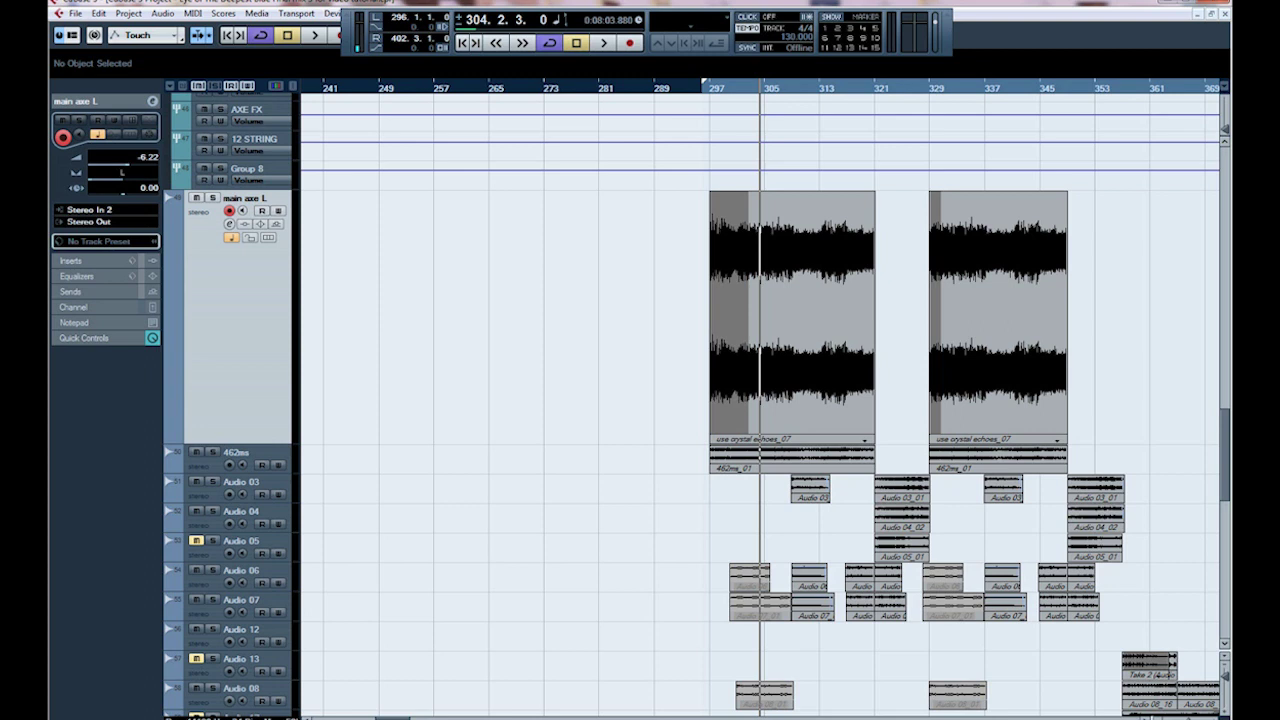
pyautogui.scroll(15, 760, 400)
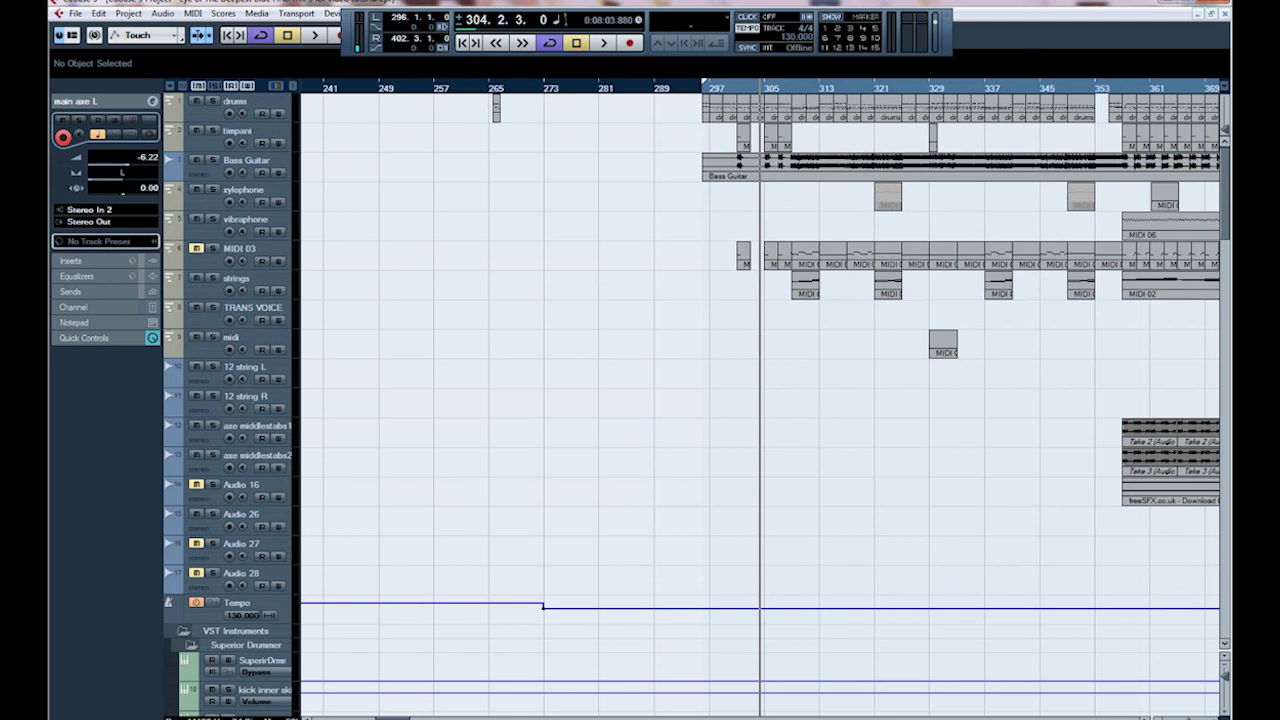
# Move the playhead to bar 301, enlarge the track heights and solo the drums and timpani tracks
pyautogui.press('h')
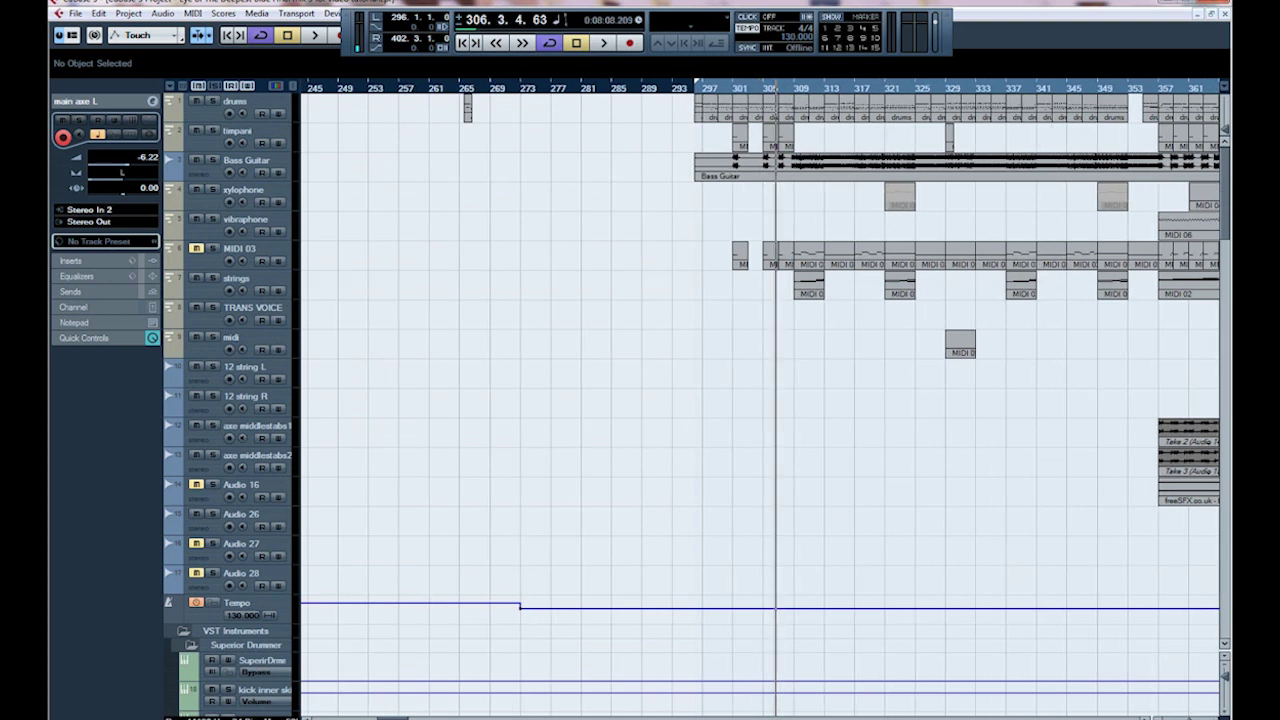
pyautogui.press('h')
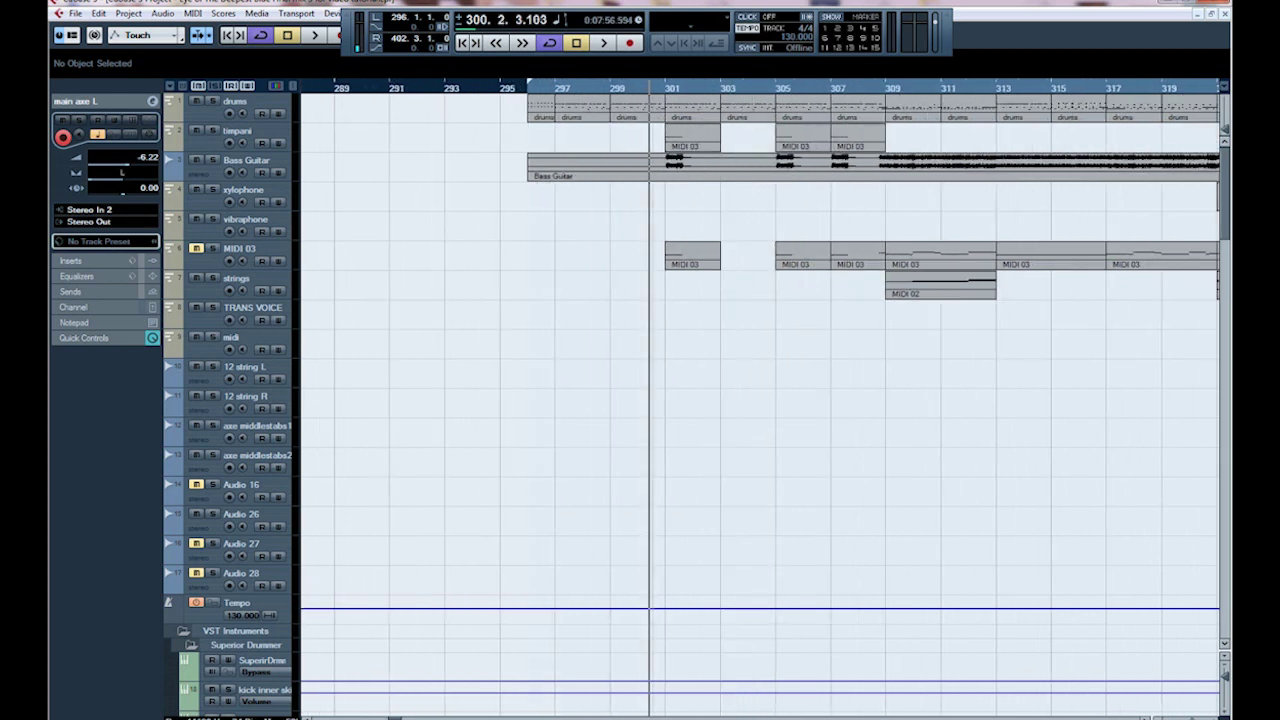
pyautogui.press('h')
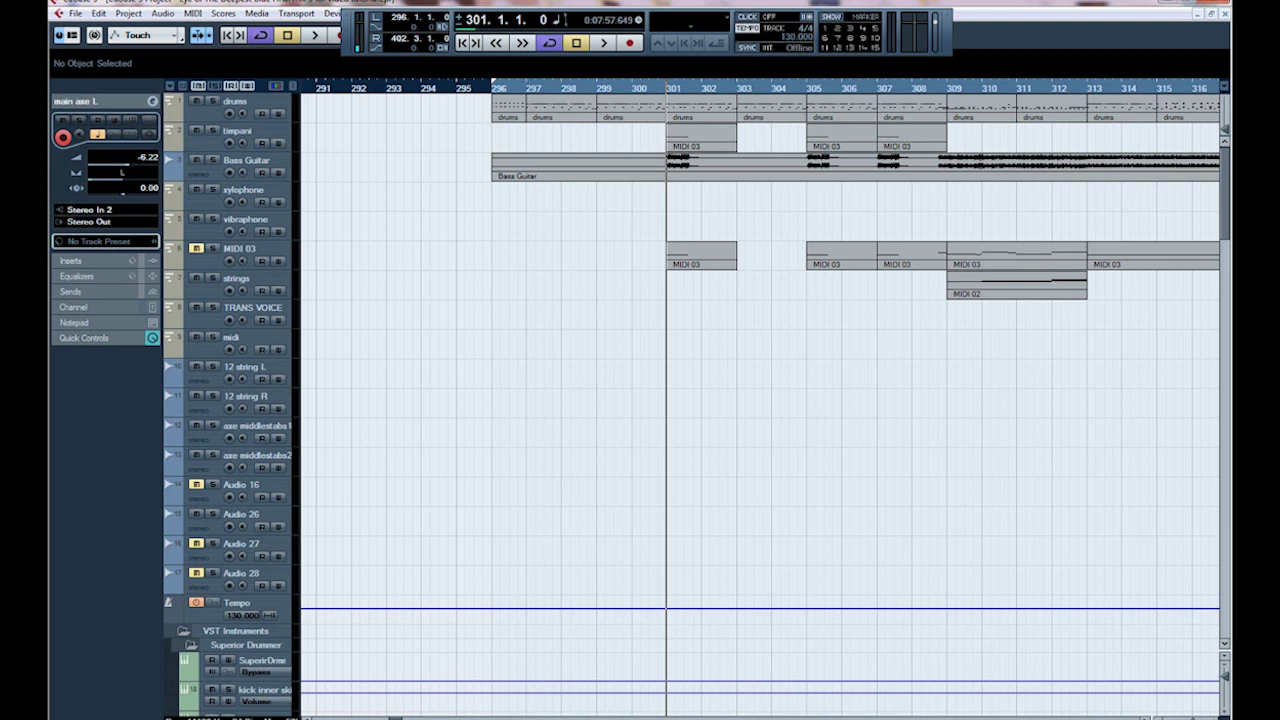
pyautogui.hotkey('shift', 'h')
pyautogui.hotkey('shift', 'h')
pyautogui.hotkey('shift', 'h')
pyautogui.hotkey('shift', 'h')
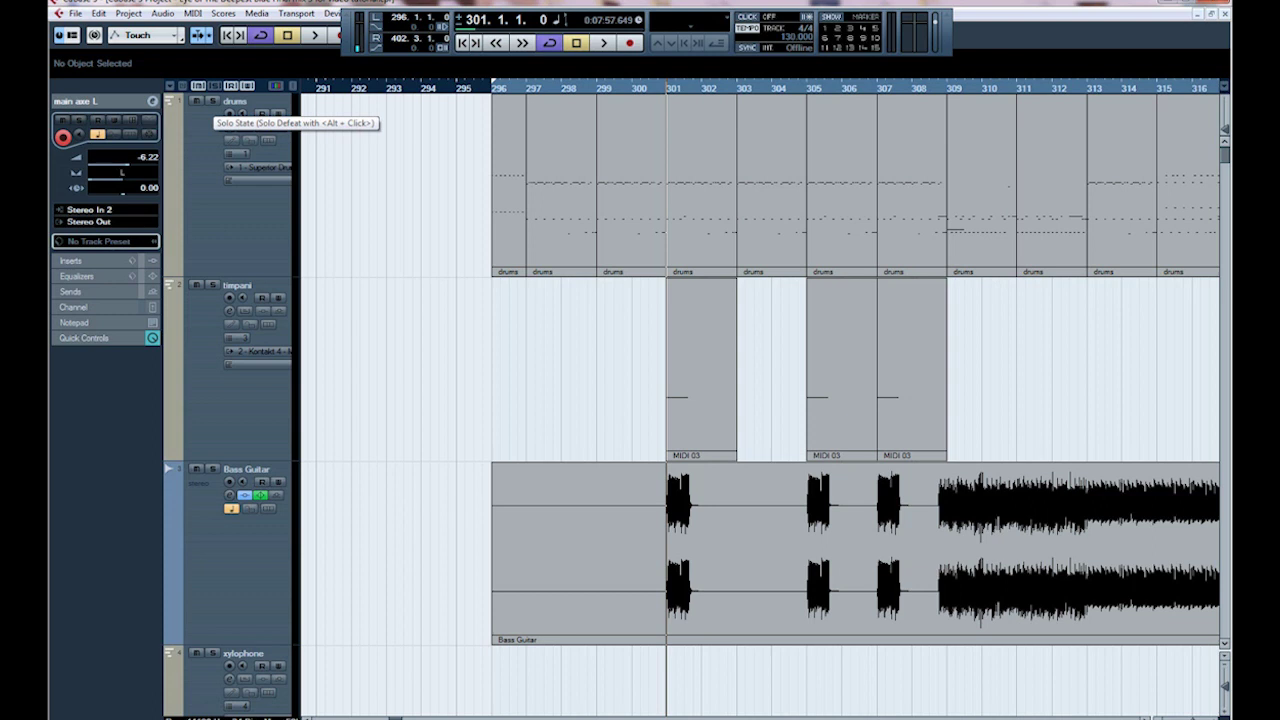
pyautogui.click(212, 102)
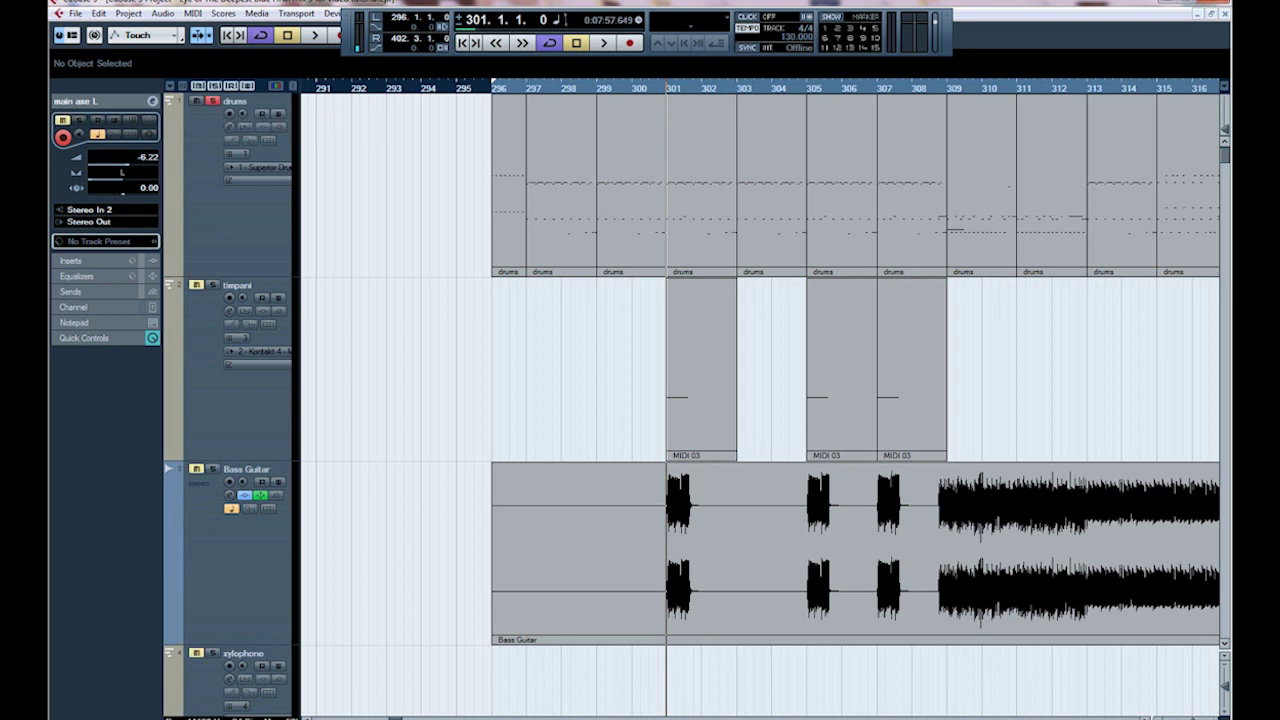
pyautogui.click(212, 286)
# Audition the drums and timpani from just before bar 301, first together, and finish with the timpani alone
pyautogui.press('h')
pyautogui.press('h')
pyautogui.press('h')
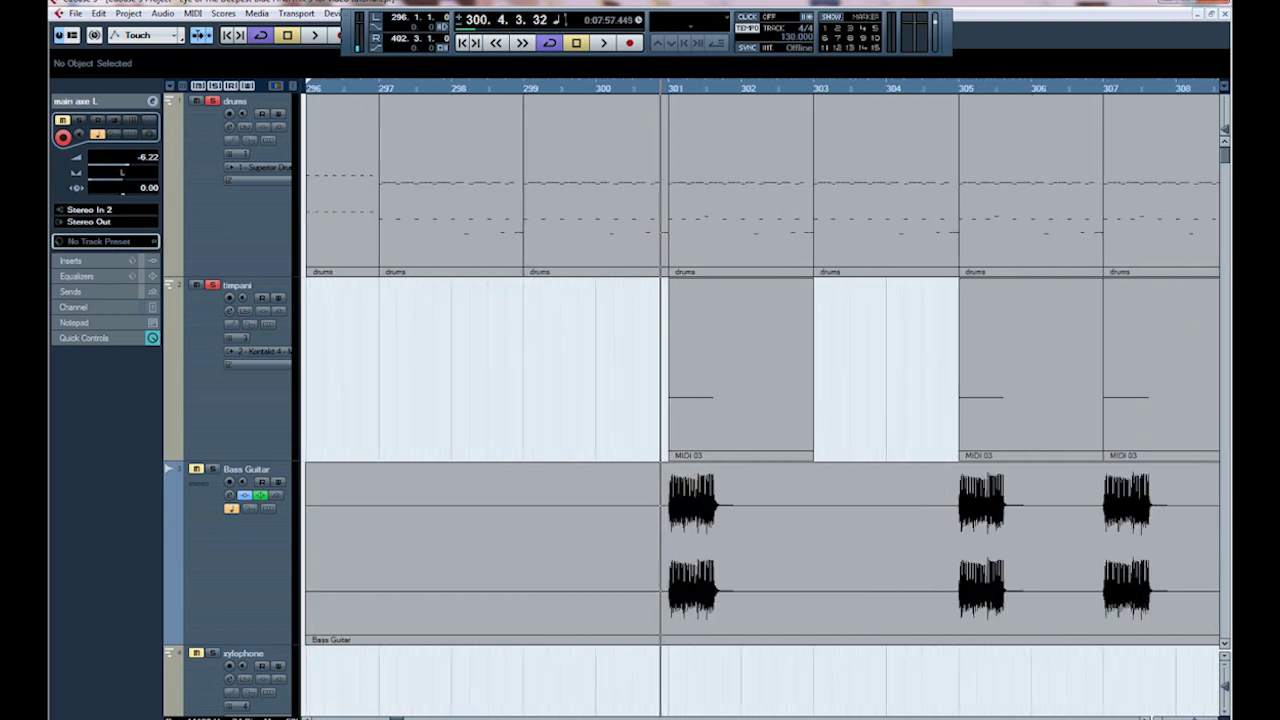
pyautogui.click(659, 88)
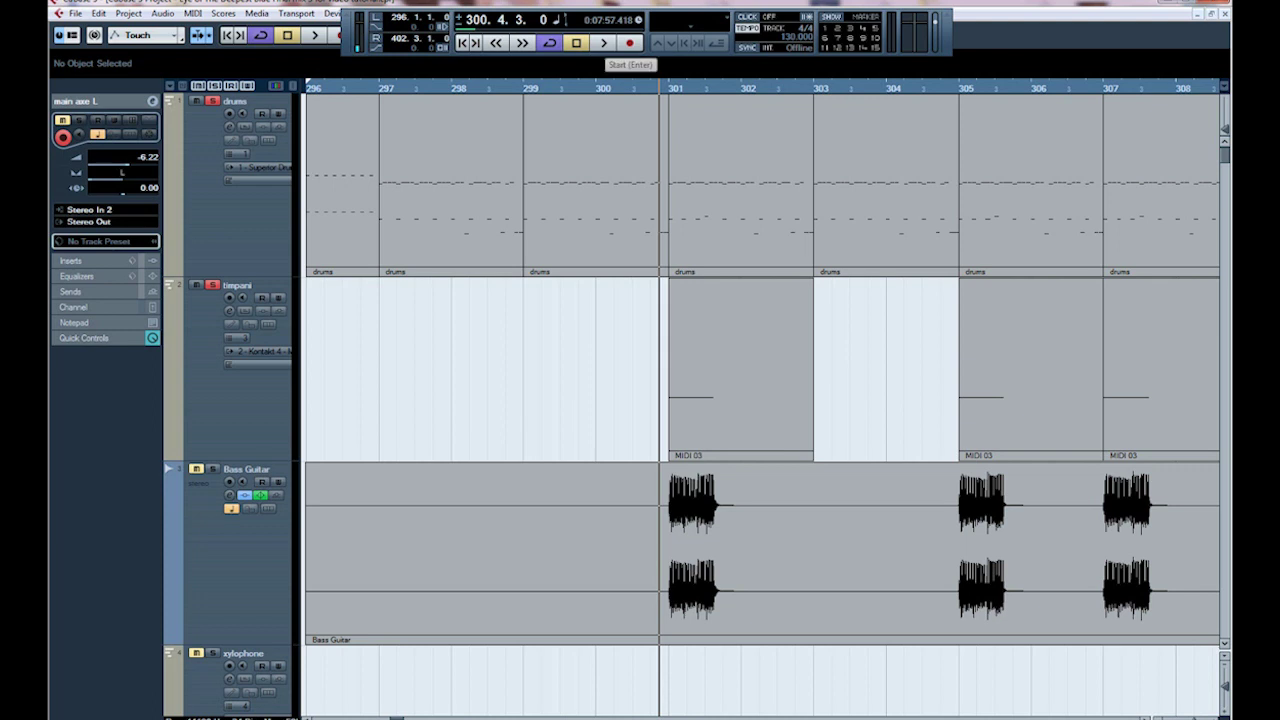
pyautogui.click(603, 43)
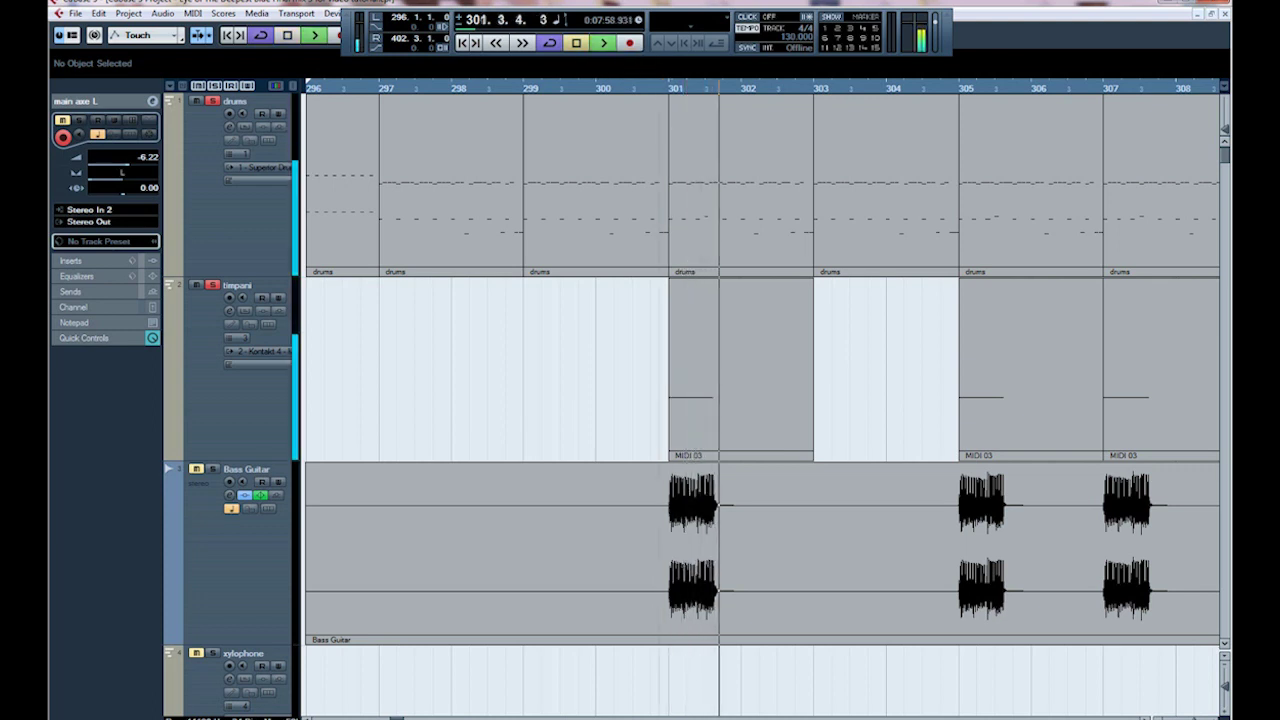
pyautogui.click(577, 43)
pyautogui.press('space')
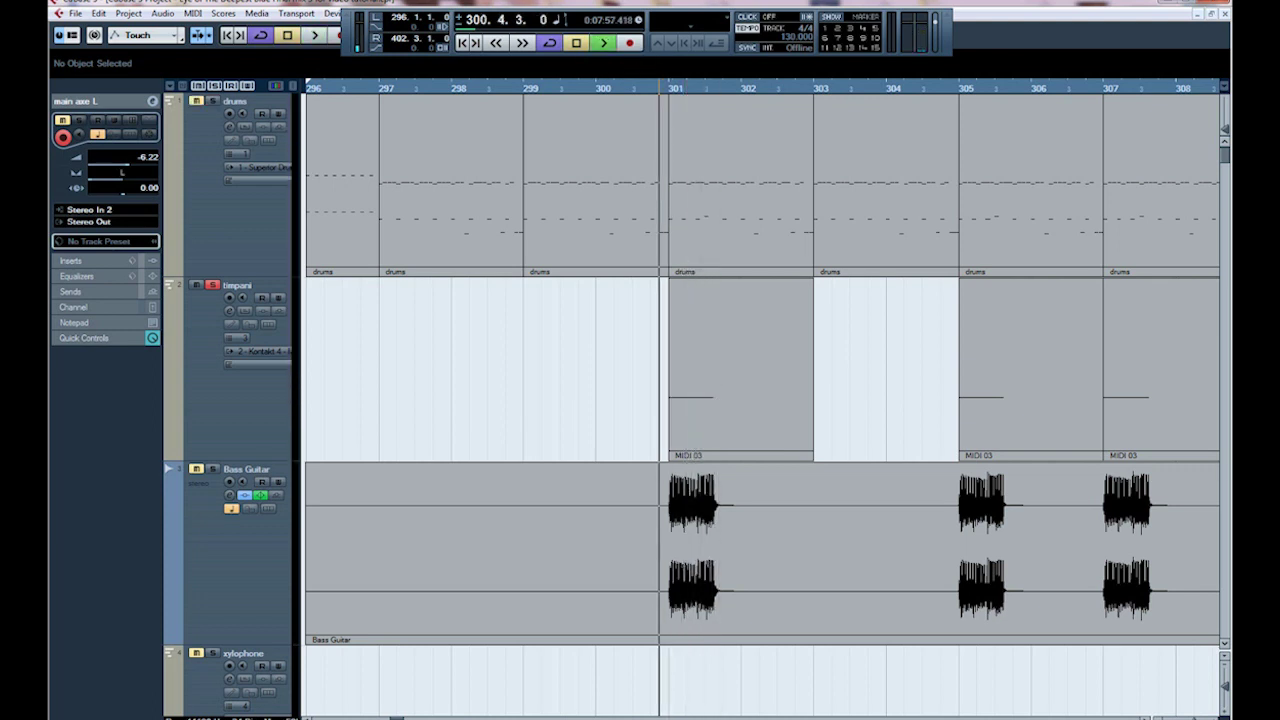
pyautogui.click(577, 43)
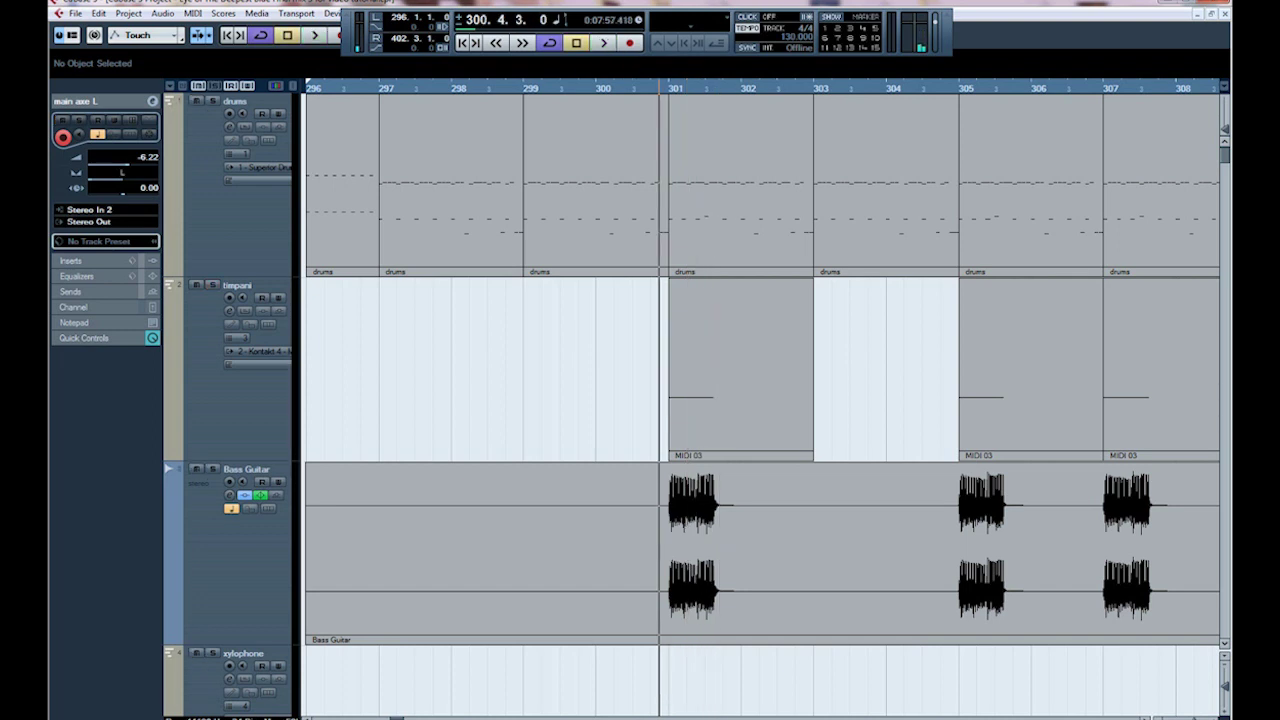
# Move the playhead to the end of bar 298 and try soloing drums and timpani, leaving both tracks unsoloed
pyautogui.click(519, 88)
pyautogui.click(212, 101)
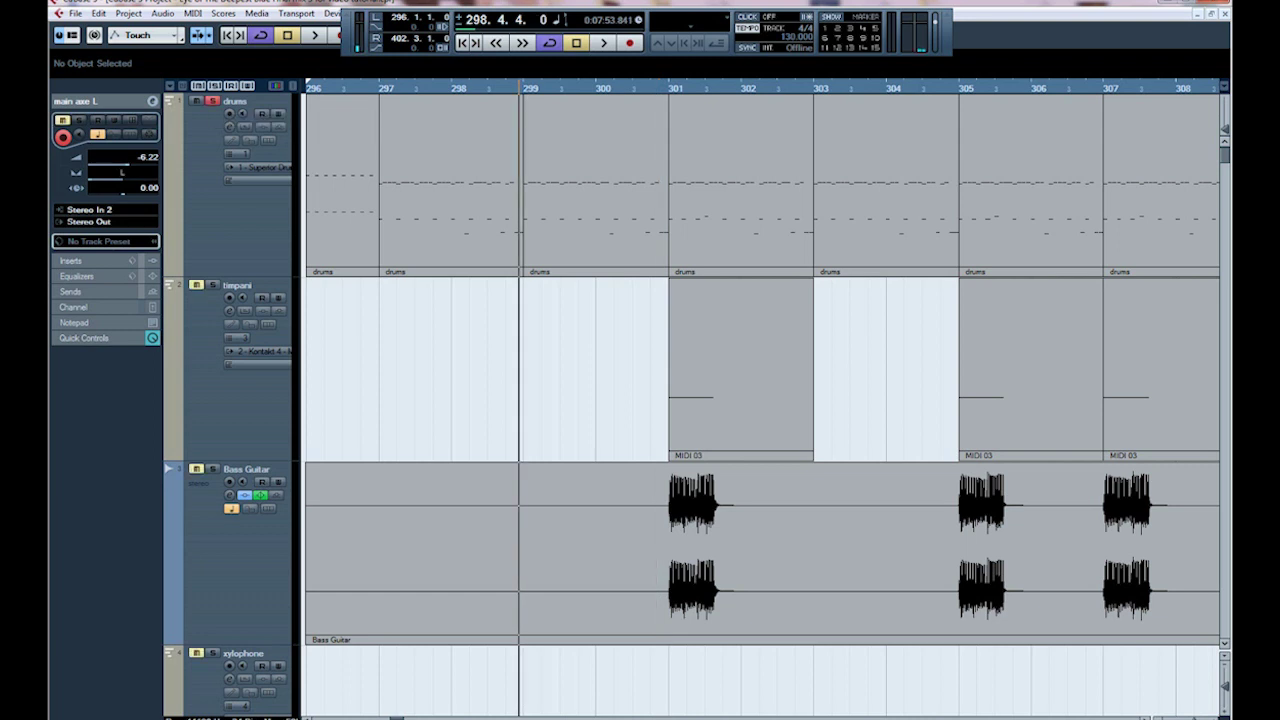
pyautogui.click(212, 285)
pyautogui.click(212, 101)
pyautogui.click(212, 285)
# Examine the bass, xylophone, vibraphone, MIDI 03 and strings parts in the section starting at bar 296
pyautogui.scroll(-3, 760, 400)
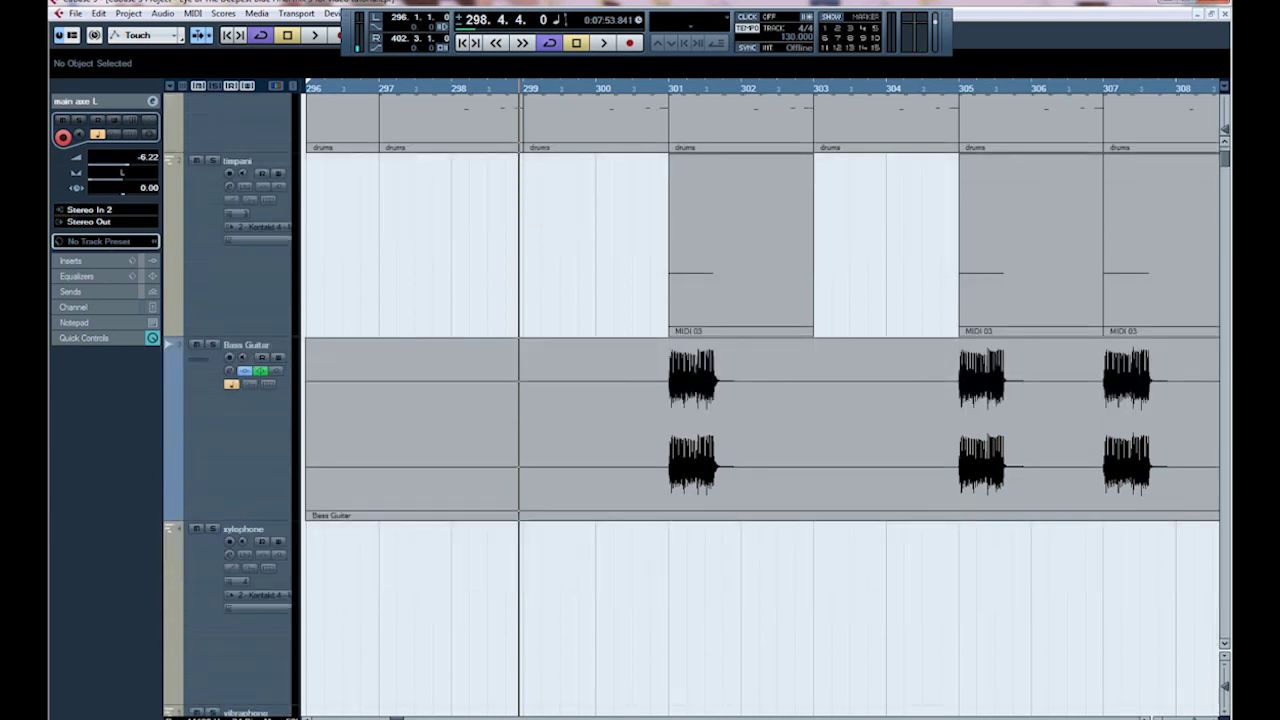
pyautogui.press('g')
pyautogui.press('g')
pyautogui.press('g')
pyautogui.press('g')
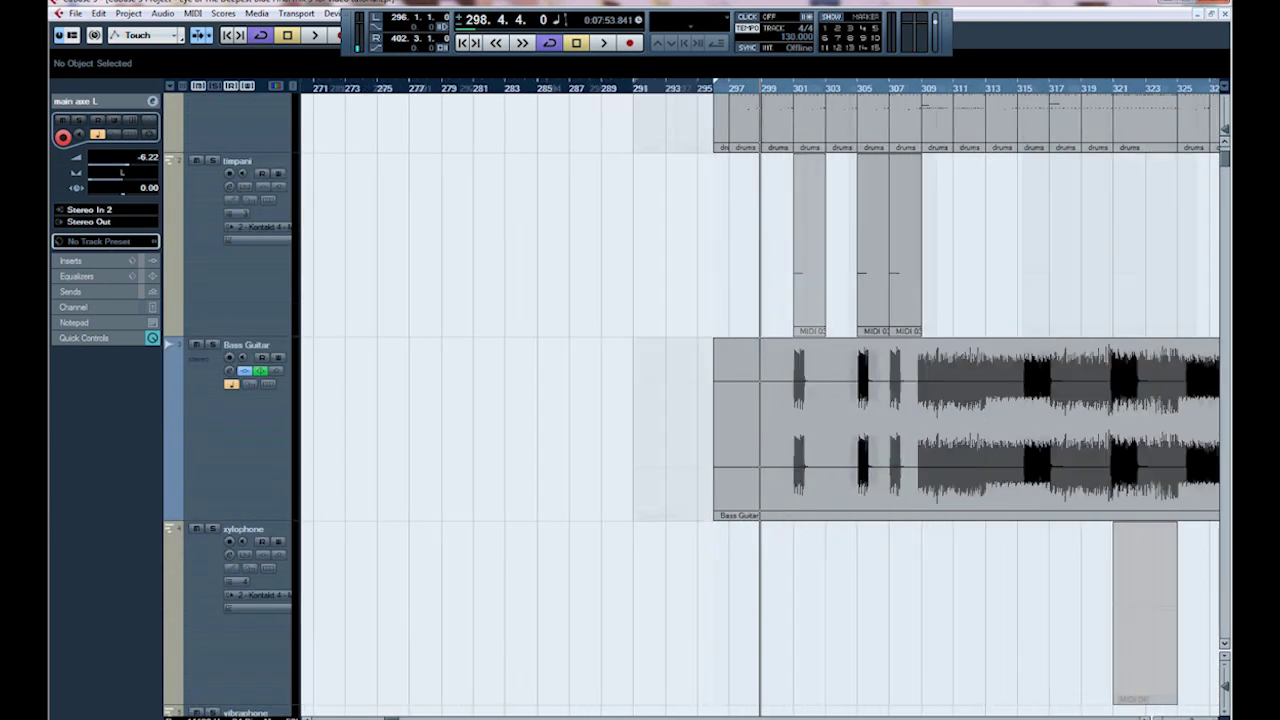
pyautogui.press('h')
pyautogui.press('h')
pyautogui.press('h')
pyautogui.scroll(-10, 760, 400)
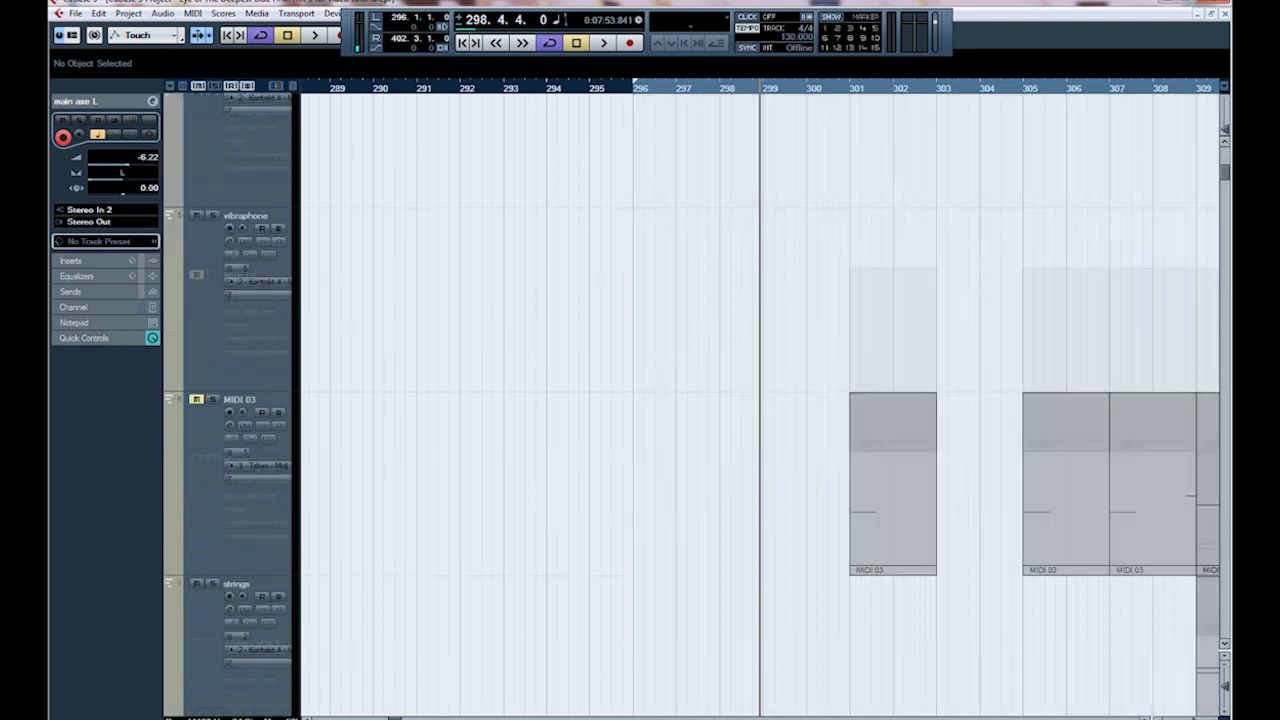
pyautogui.scroll(-3, 760, 400)
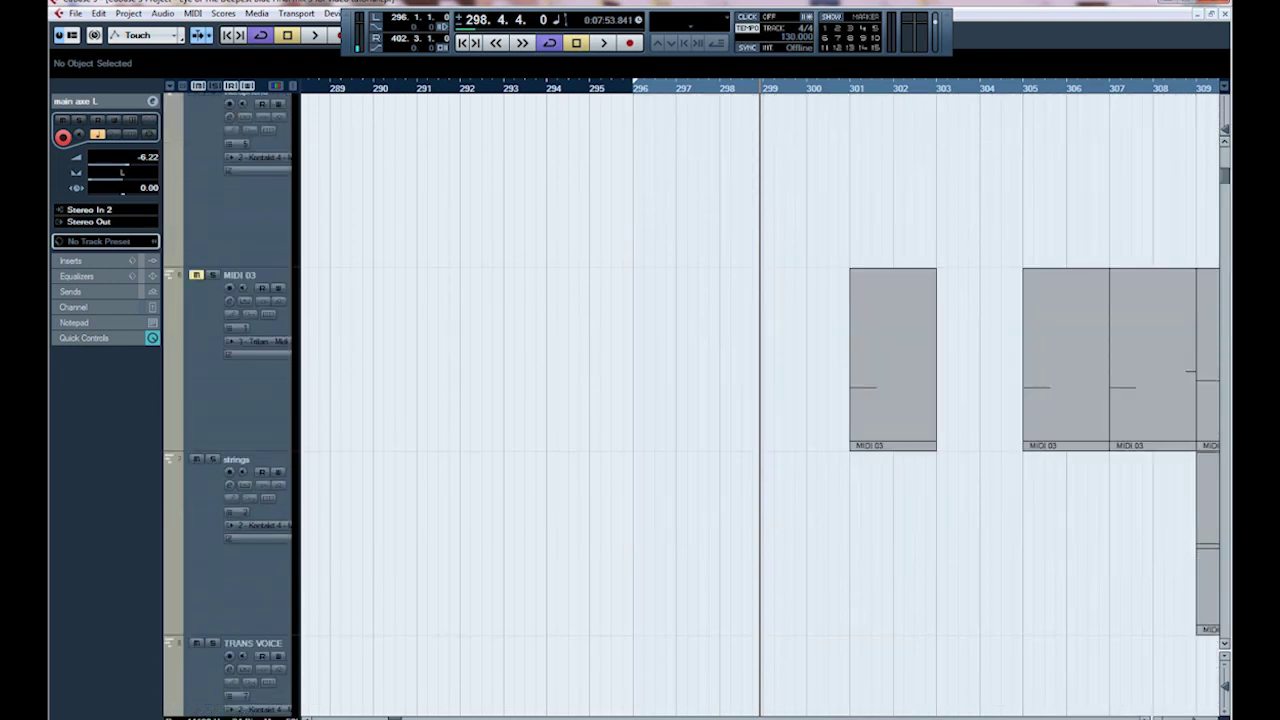
pyautogui.press('g')
pyautogui.press('g')
pyautogui.press('g')
pyautogui.press('g')
pyautogui.press('g')
pyautogui.press('g')
# Examine the arrangement around bar 321, from the drums and bass down through the 12 string and instrument automation tracks
pyautogui.scroll(10, 760, 400)
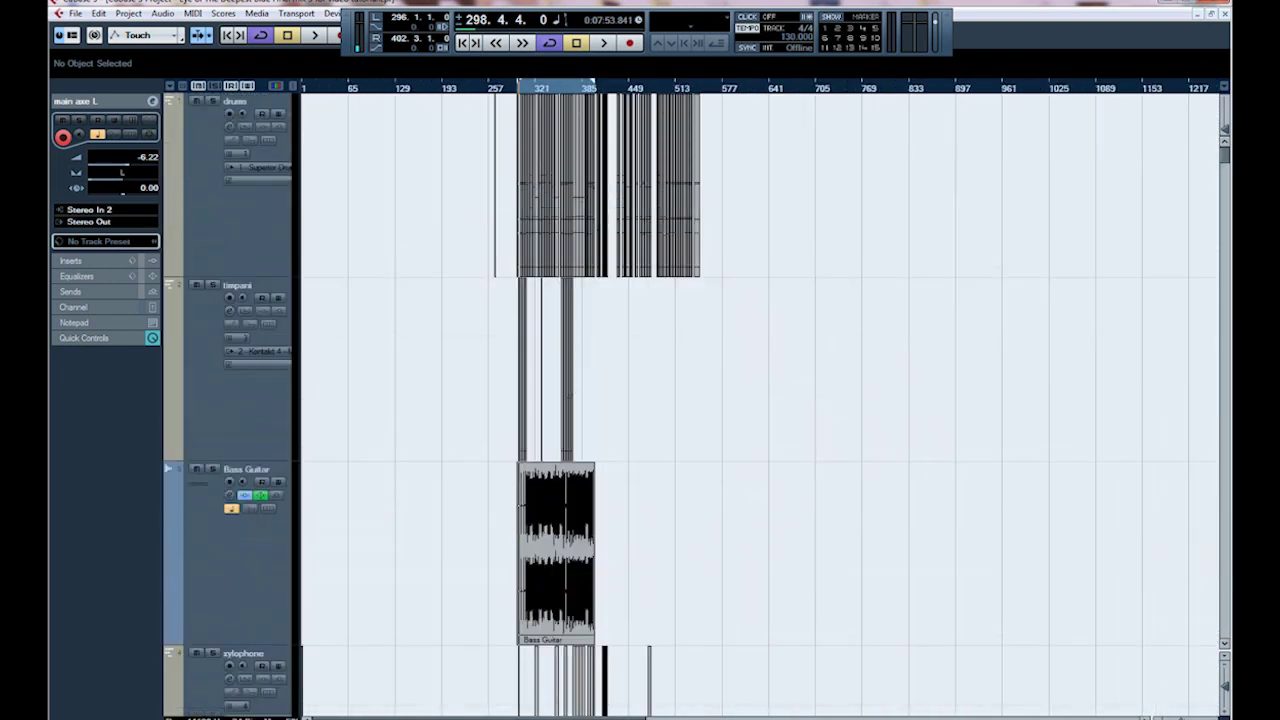
pyautogui.press('h')
pyautogui.press('h')
pyautogui.press('h')
pyautogui.press('h')
pyautogui.press('h')
pyautogui.press('h')
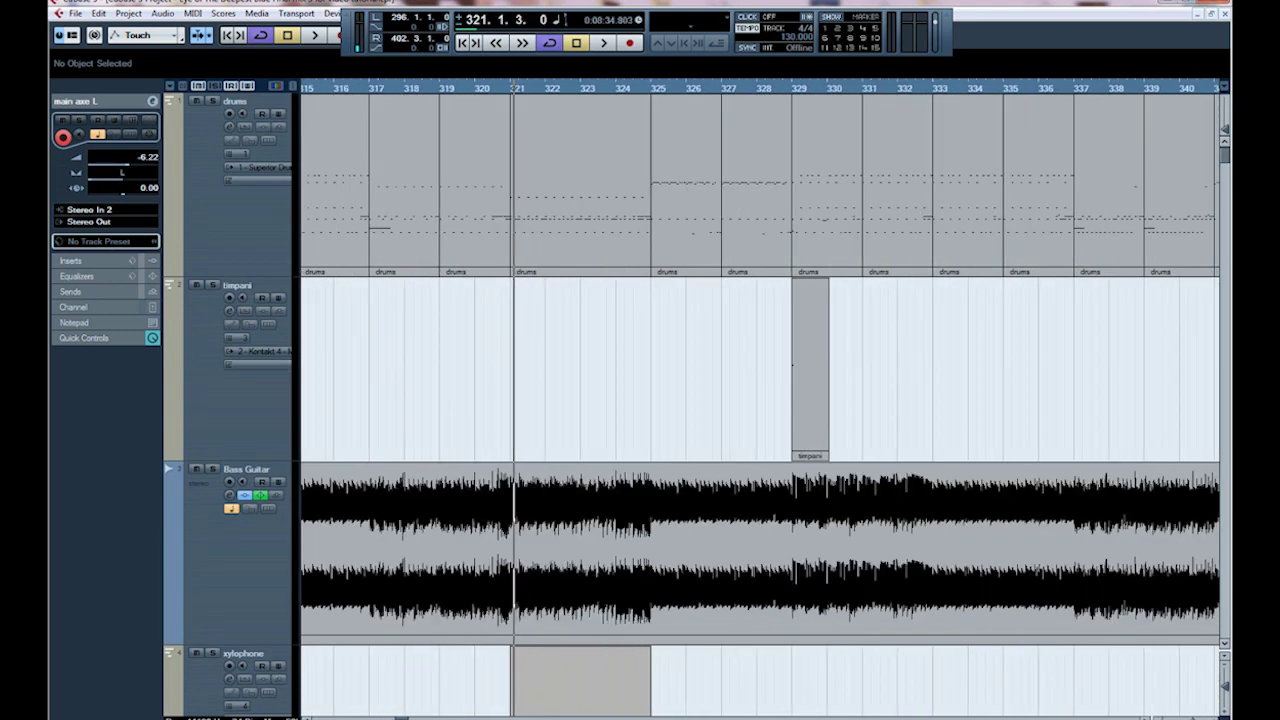
pyautogui.scroll(-15, 760, 400)
pyautogui.scroll(-5, 760, 400)
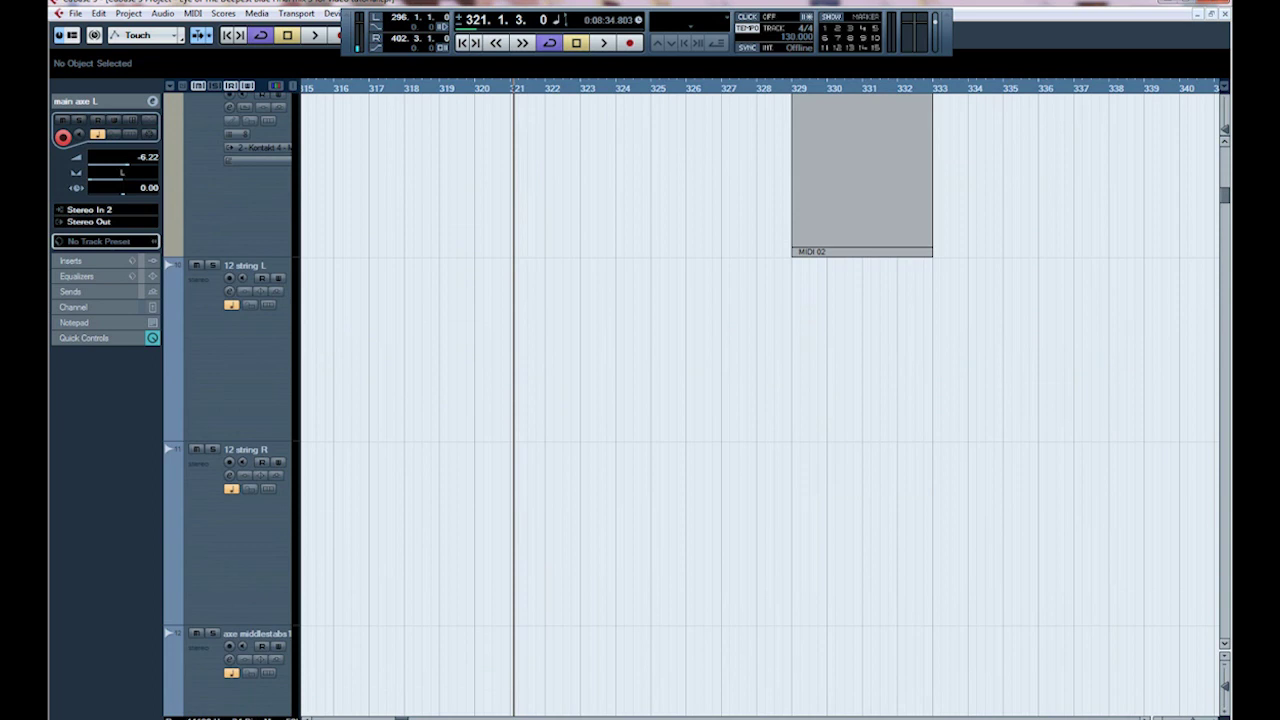
pyautogui.press('g')
pyautogui.press('g')
pyautogui.press('g')
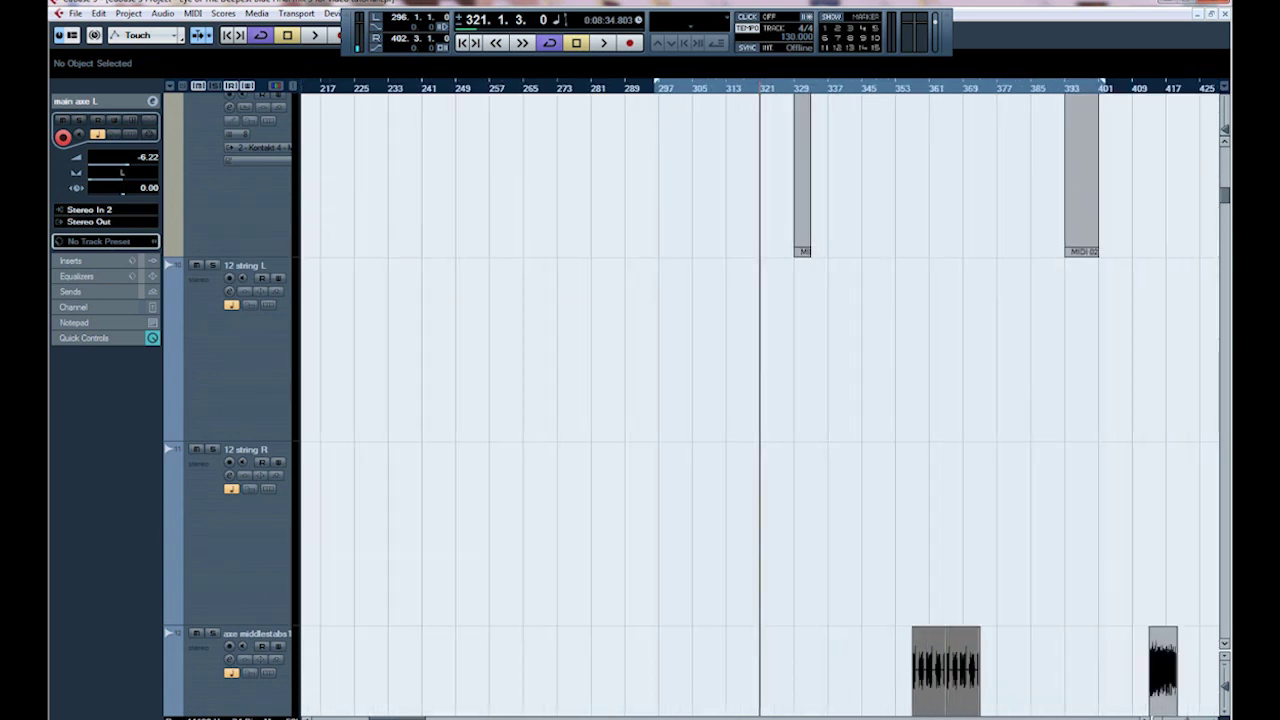
pyautogui.scroll(-3, 760, 400)
pyautogui.scroll(-10, 760, 400)
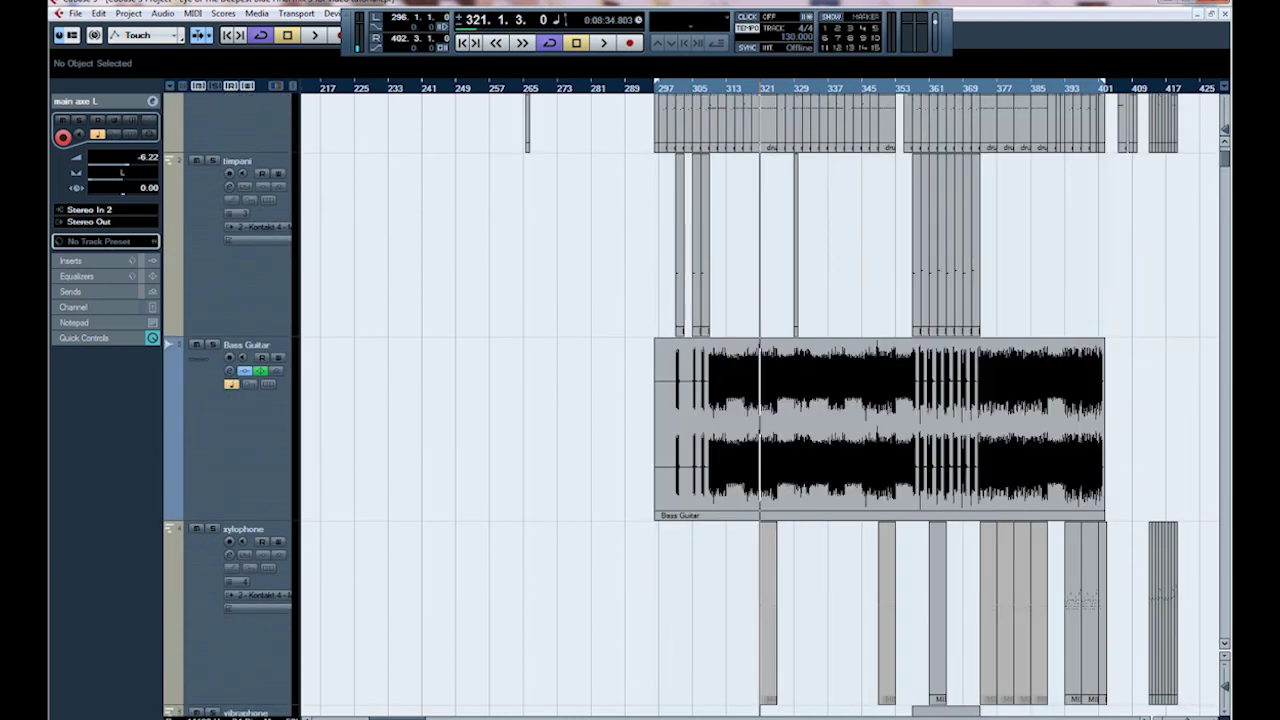
pyautogui.scroll(-10, 760, 400)
pyautogui.scroll(-10, 760, 400)
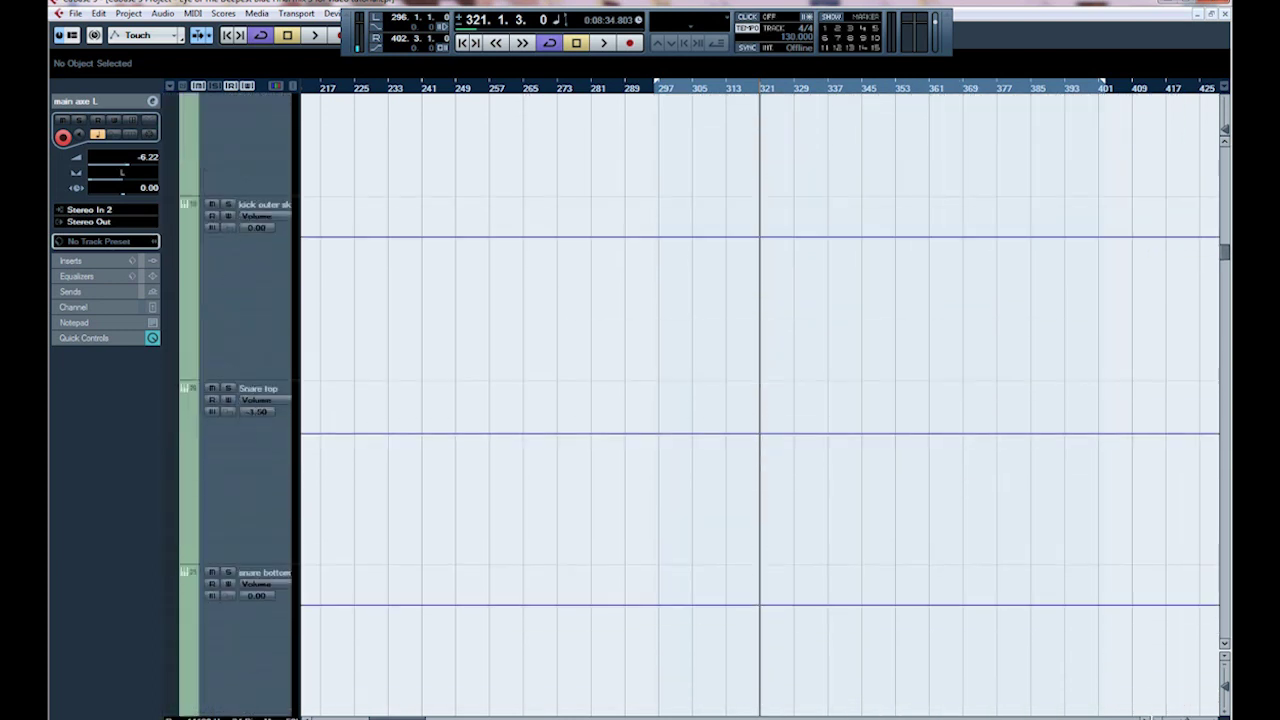
pyautogui.scroll(-8, 760, 400)
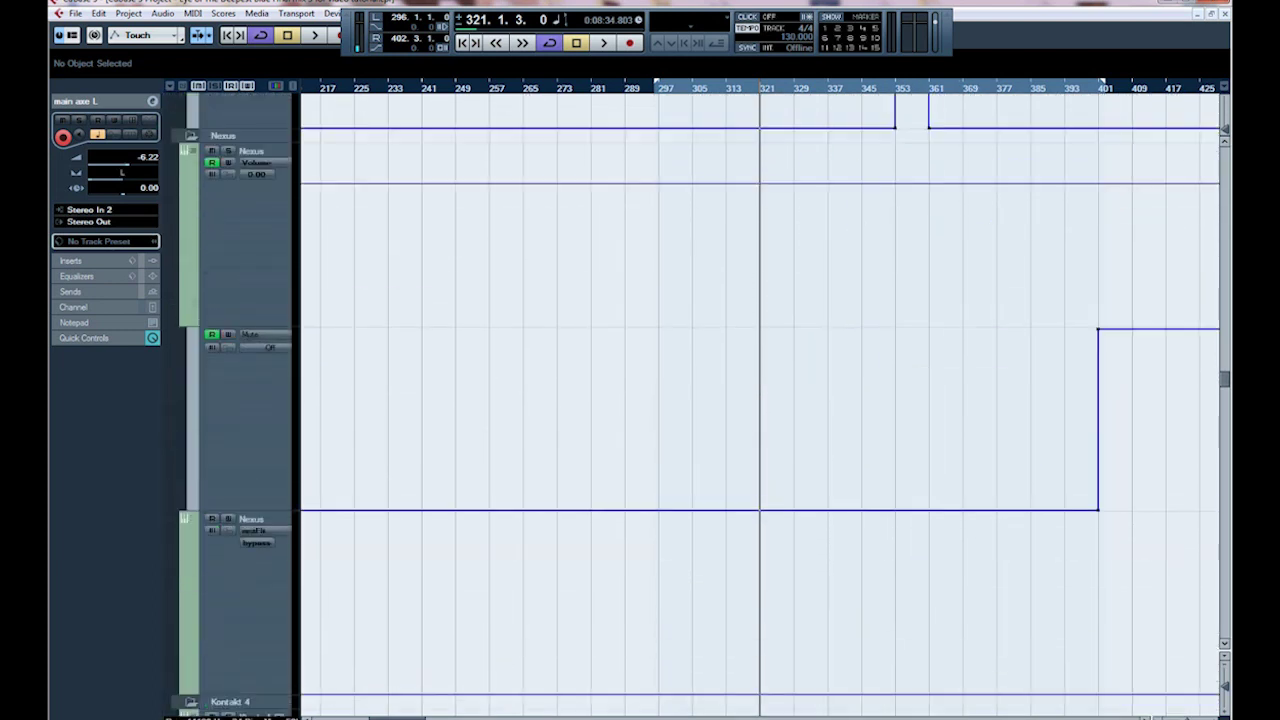
# Reduce the track heights and move the playhead to just before bar 297, focusing on the main axe L clip
pyautogui.moveTo(1225, 686); pyautogui.dragTo(1225, 680)
pyautogui.scroll(-4, 760, 400)
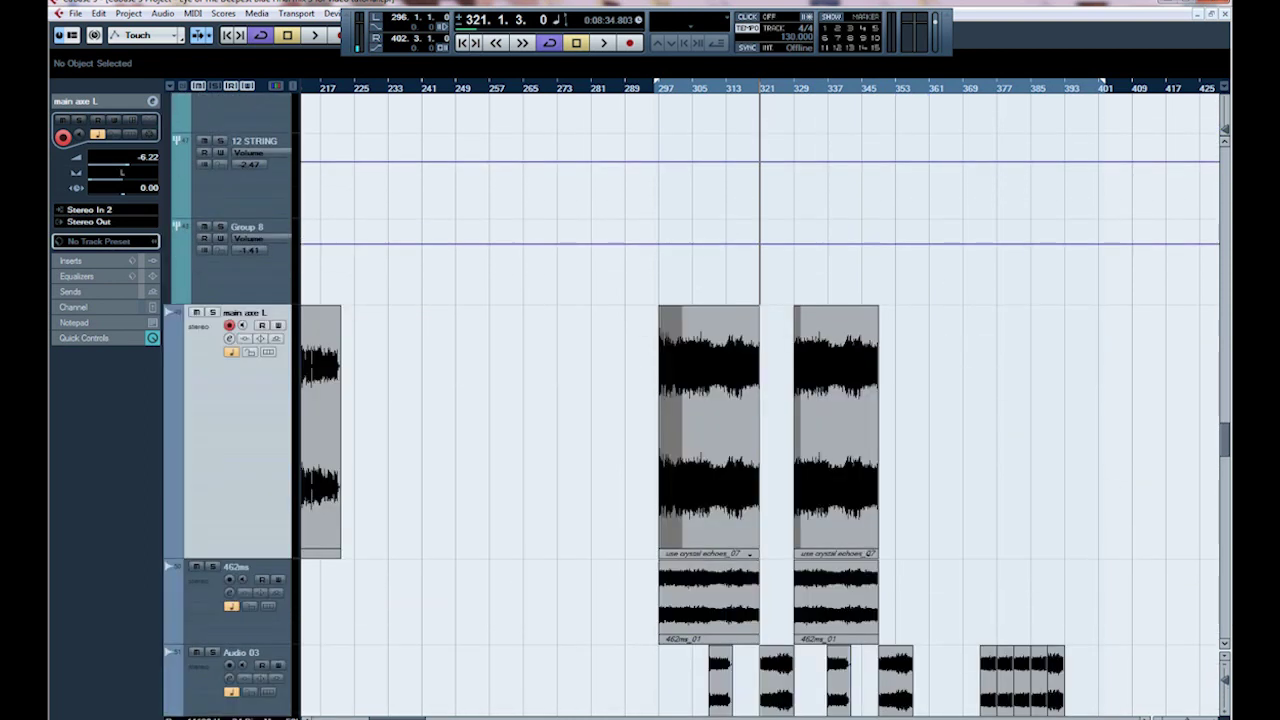
pyautogui.moveTo(673, 88); pyautogui.dragTo(376, 210)
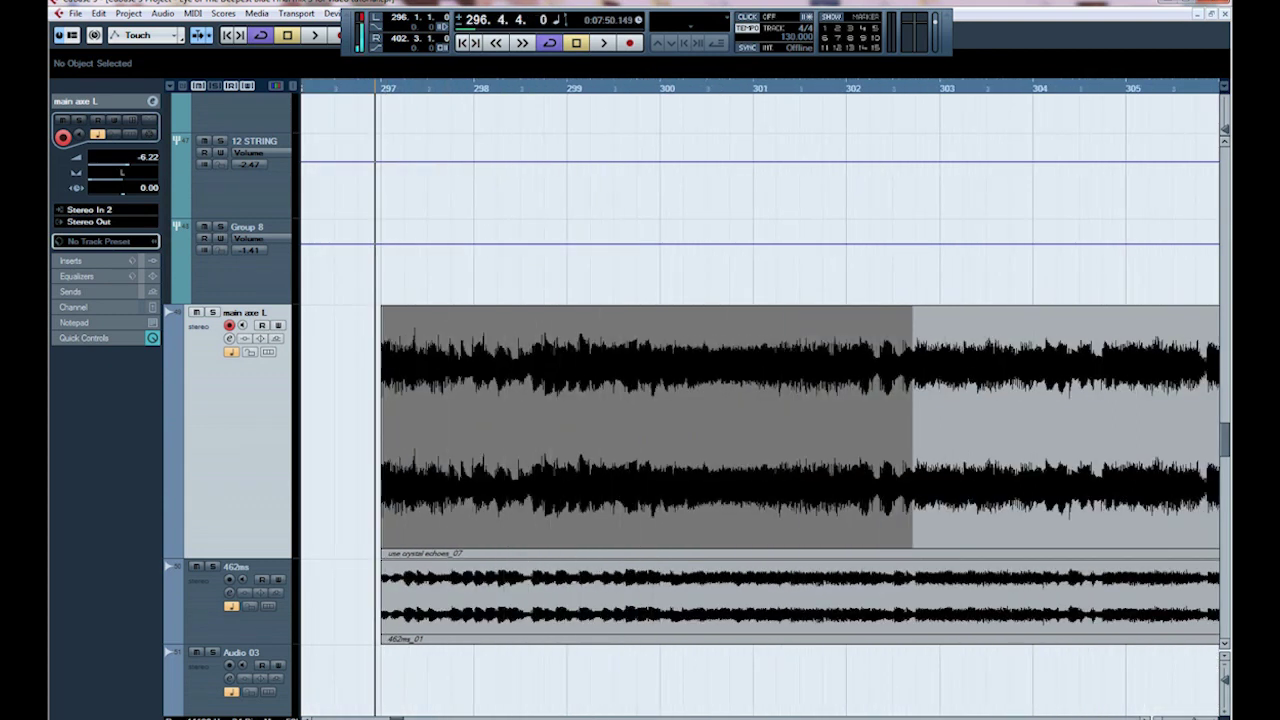
# Solo main axe L, play its clip briefly from just before bar 297 and stop
pyautogui.press('s')
pyautogui.press('space')
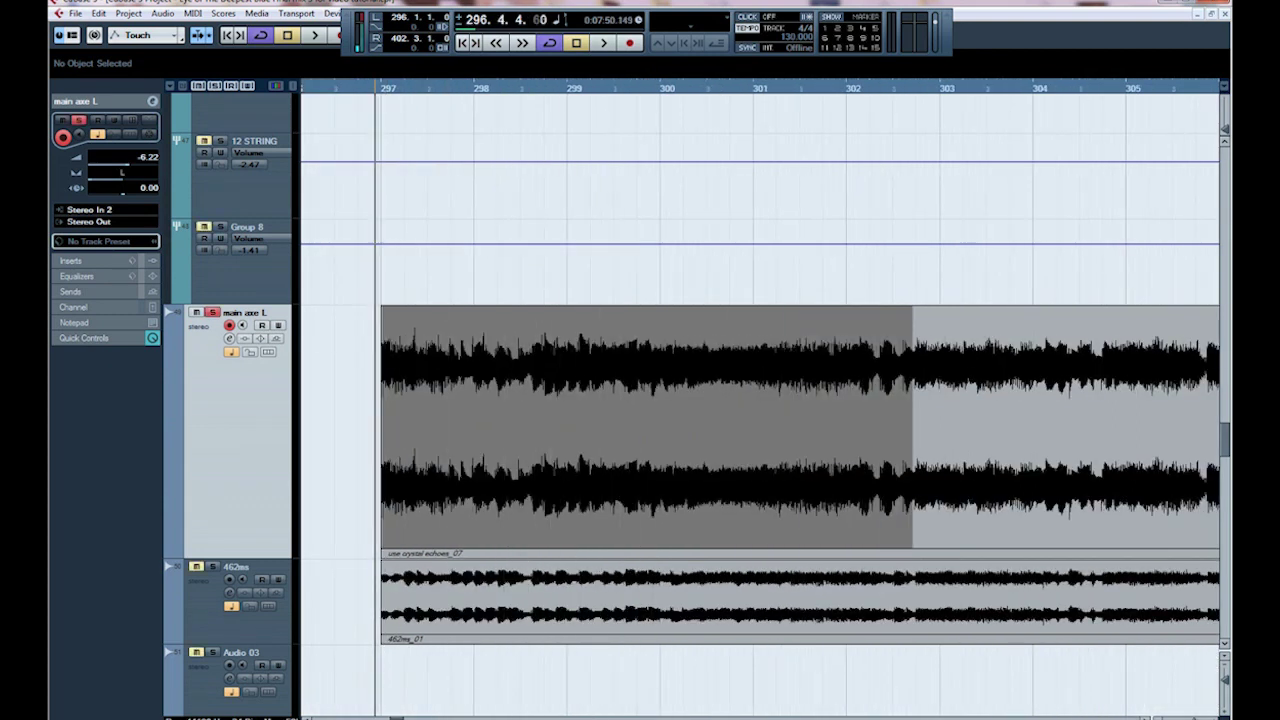
pyautogui.press('space')
# Move the playhead to the start of the main axe L clip at bar 297 and shorten its fade-in to 0.0.0.1
pyautogui.click(600, 425)
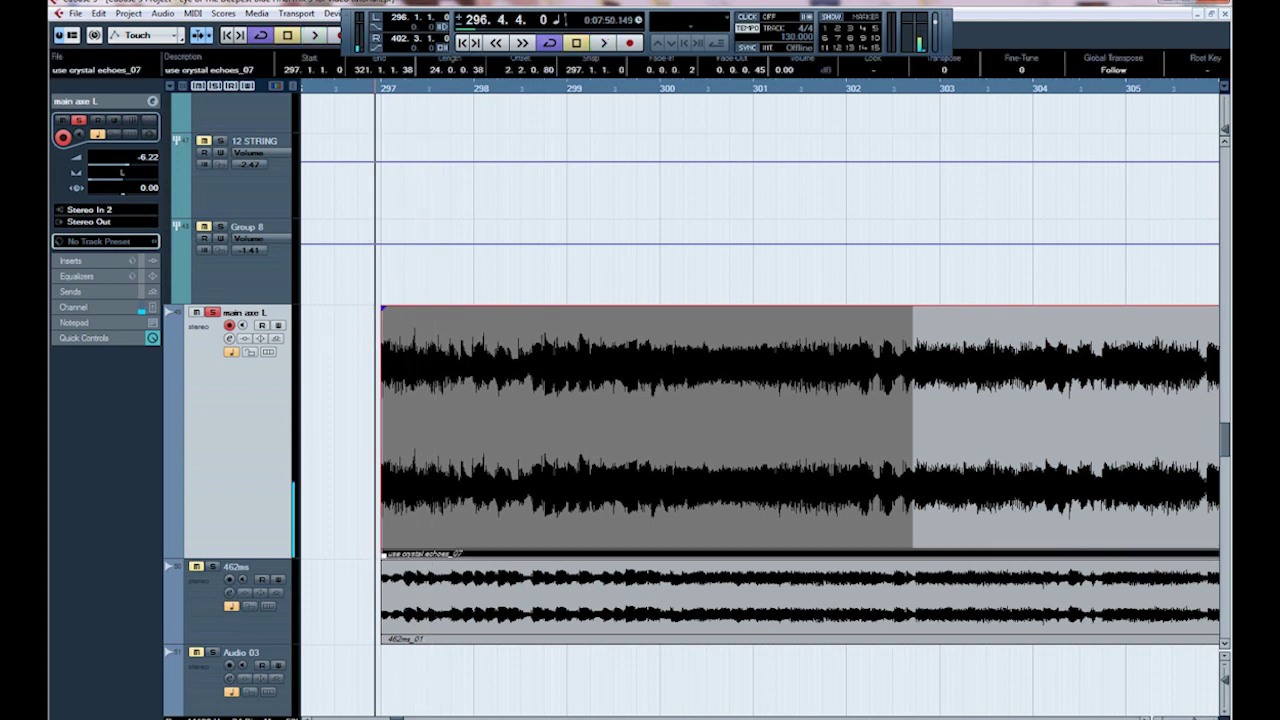
pyautogui.press('l')
pyautogui.press('h')
pyautogui.press('h')
pyautogui.press('h')
pyautogui.press('h')
pyautogui.press('h')
pyautogui.press('h')
pyautogui.press('h')
pyautogui.press('h')
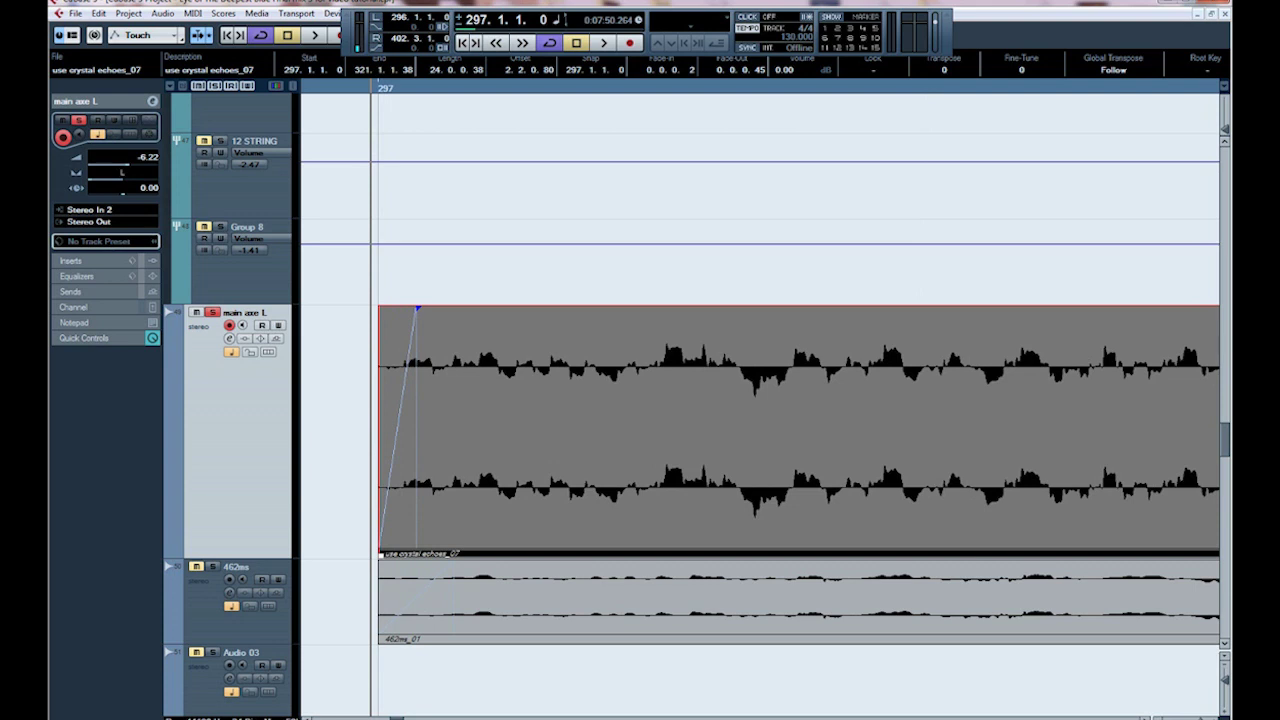
pyautogui.moveTo(417, 308)
pyautogui.mouseDown()
pyautogui.moveTo(609, 308)
pyautogui.moveTo(402, 308)
pyautogui.mouseUp()
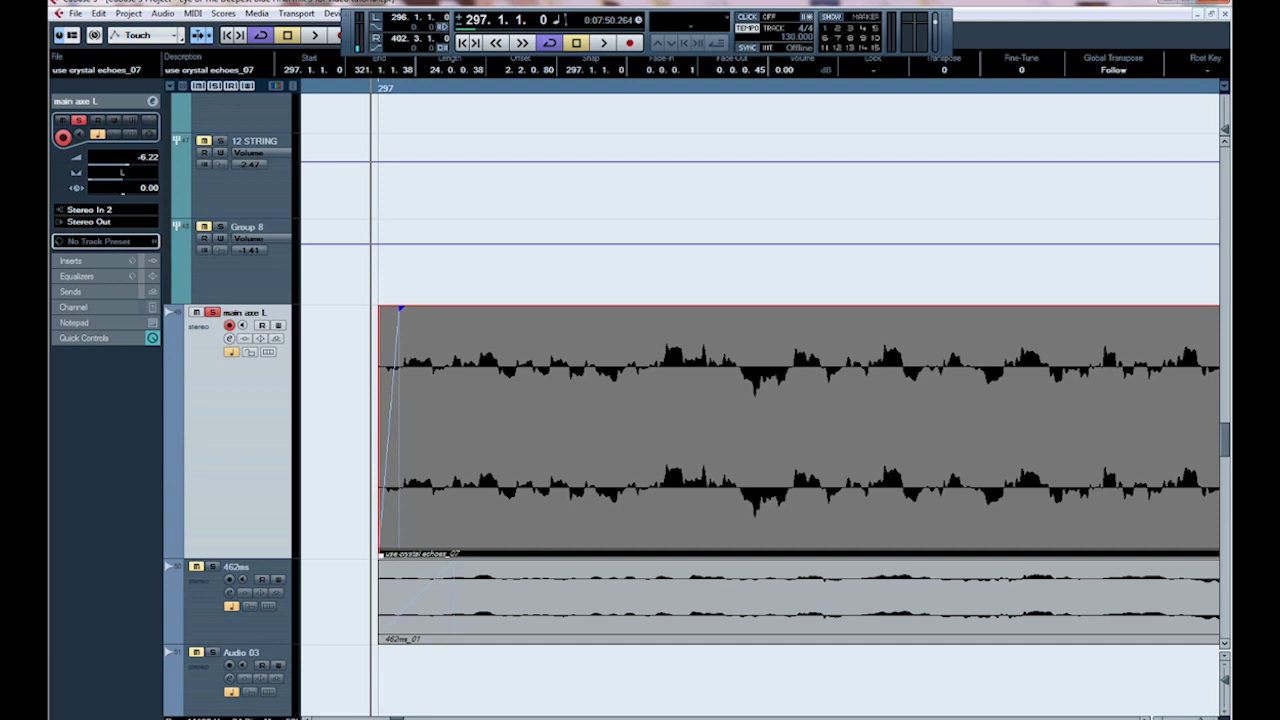
pyautogui.moveTo(400, 308); pyautogui.dragTo(397, 308)
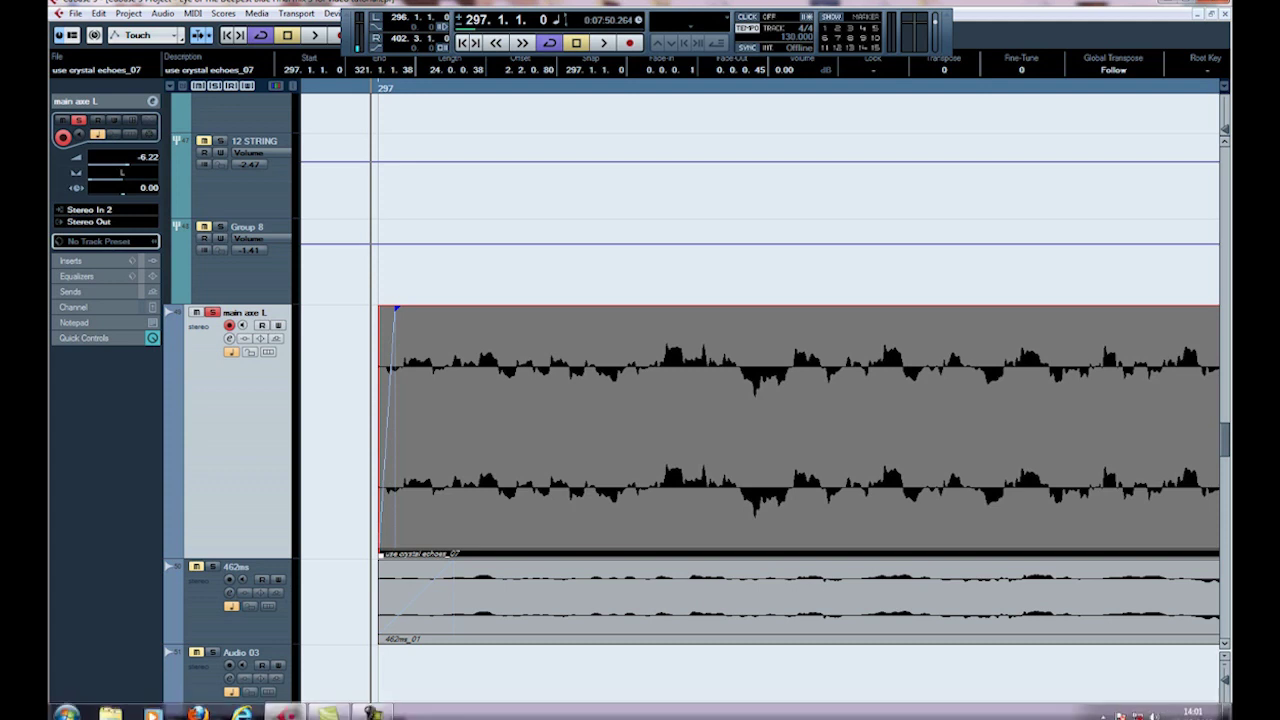
pyautogui.press('g')
pyautogui.press('g')
pyautogui.press('g')
pyautogui.press('g')
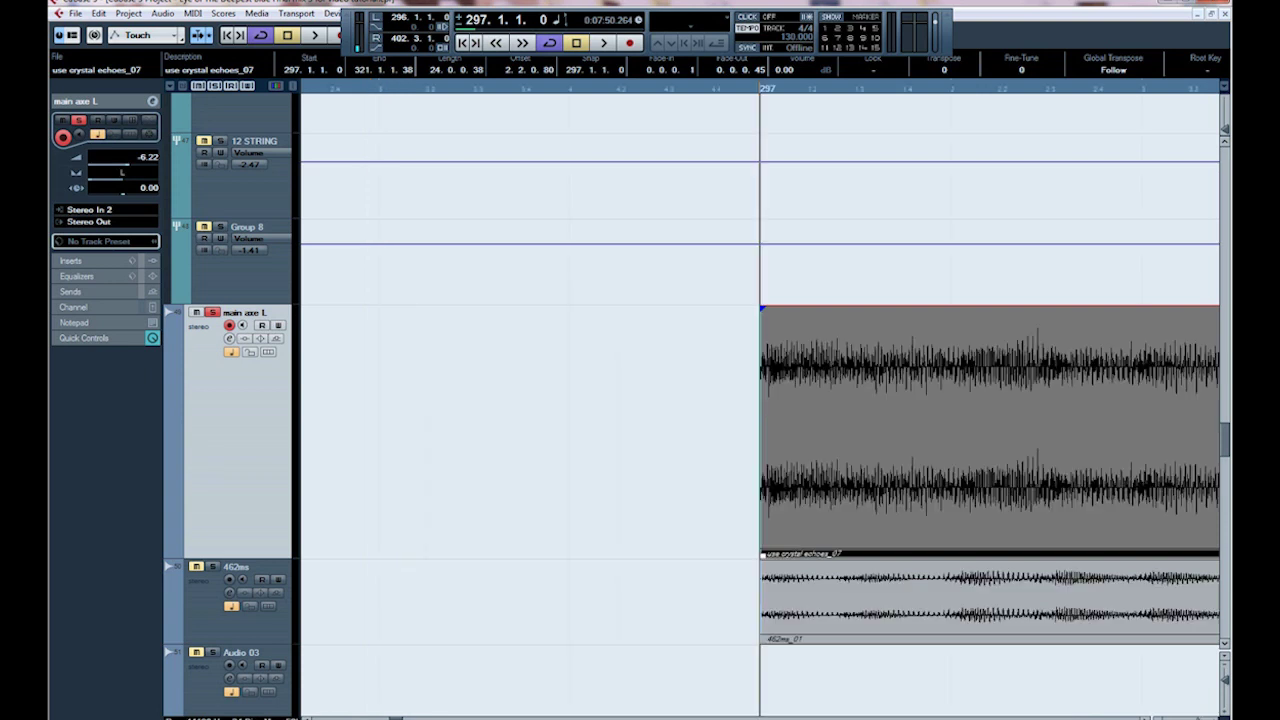
# Examine the main axe L clip's end at bar 321 and the gap before its next clip at bar 329
pyautogui.press('g')
pyautogui.press('g')
pyautogui.press('g')
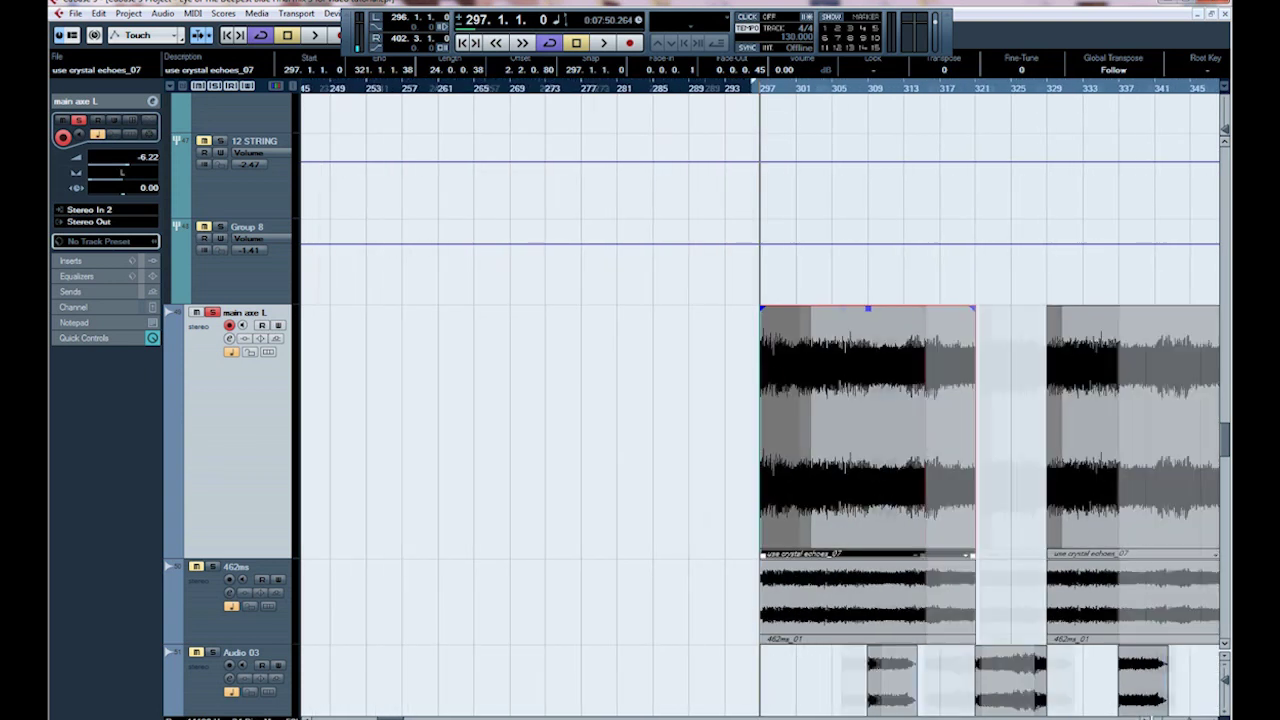
pyautogui.press('h')
pyautogui.press('h')
pyautogui.press('h')
pyautogui.press('h')
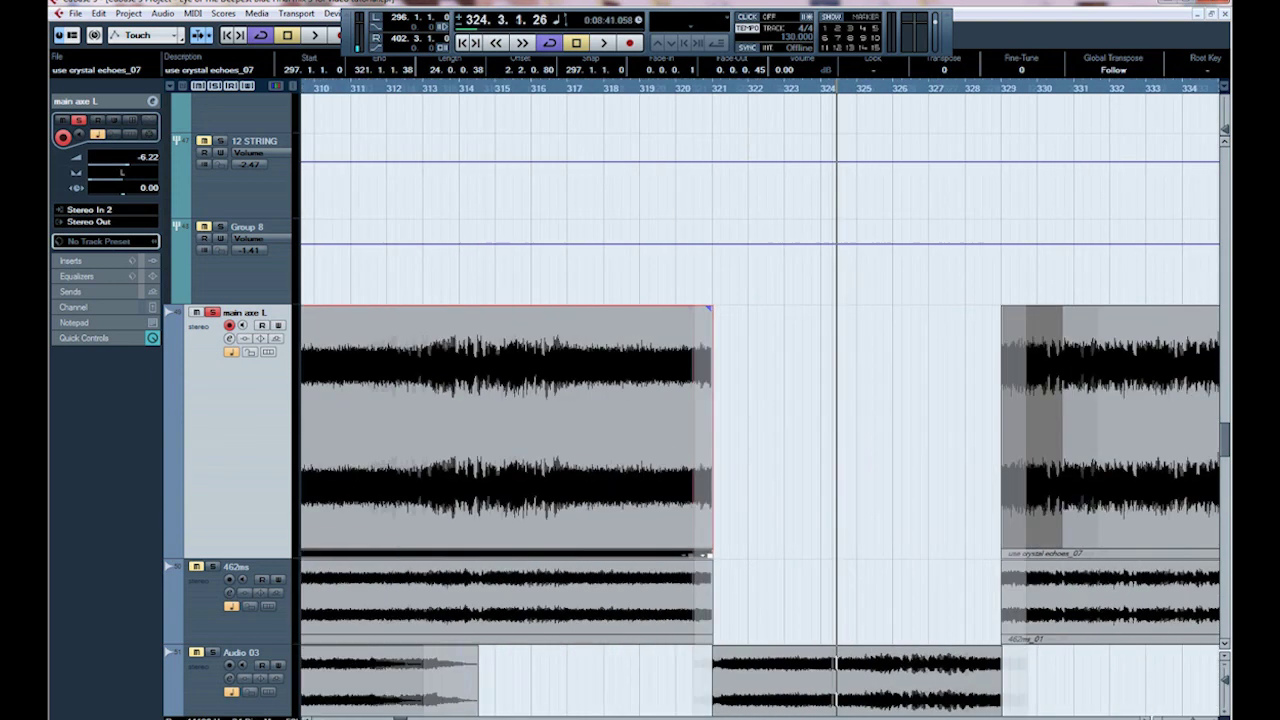
pyautogui.press('g')
pyautogui.press('g')
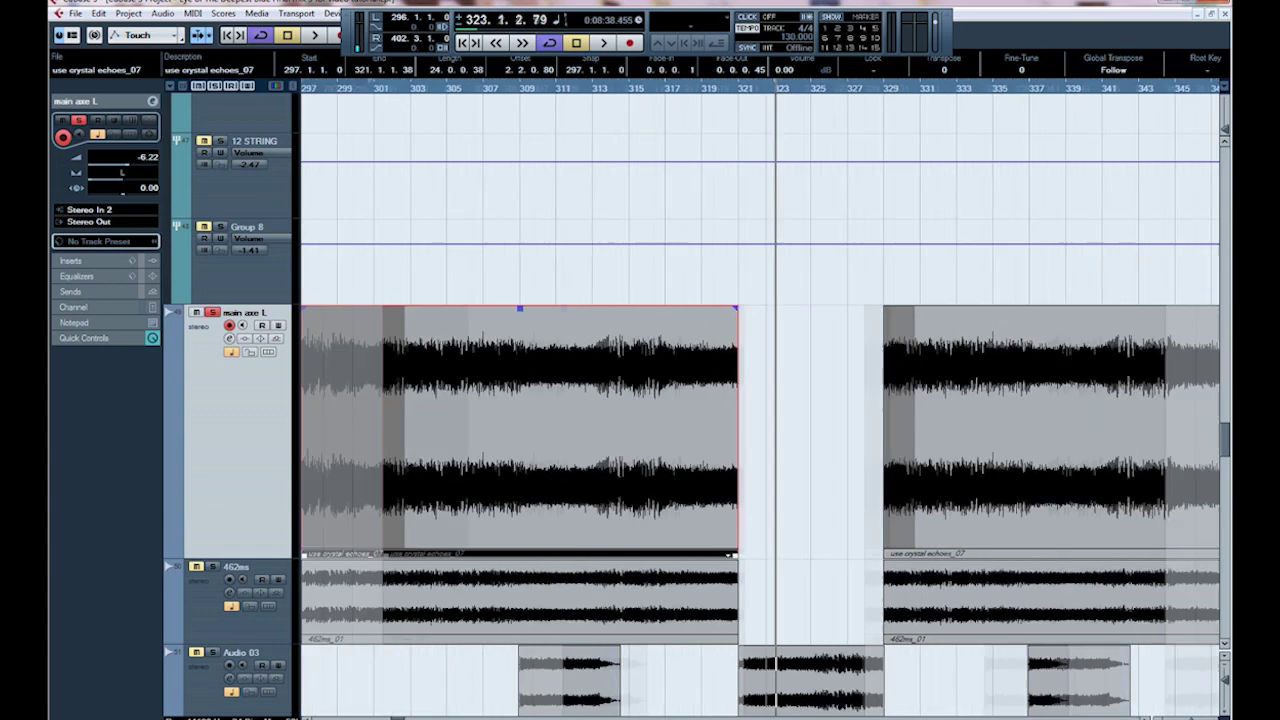
# Examine the fade-in at the start of the main axe L clip at bar 297 close up
pyautogui.press('KP_Subtract')
pyautogui.press('h')
pyautogui.press('h')
pyautogui.press('h')
pyautogui.press('h')
pyautogui.press('h')
pyautogui.press('h')
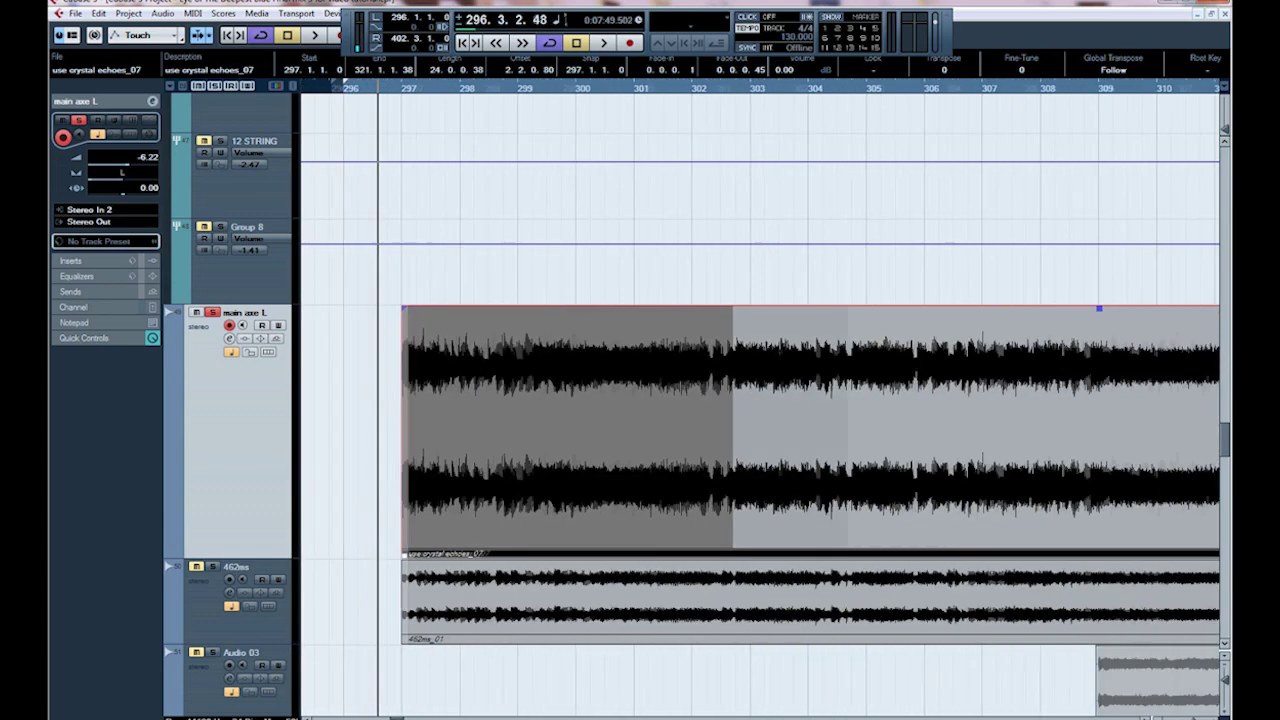
pyautogui.press('h')
pyautogui.press('h')
pyautogui.press('h')
pyautogui.press('h')
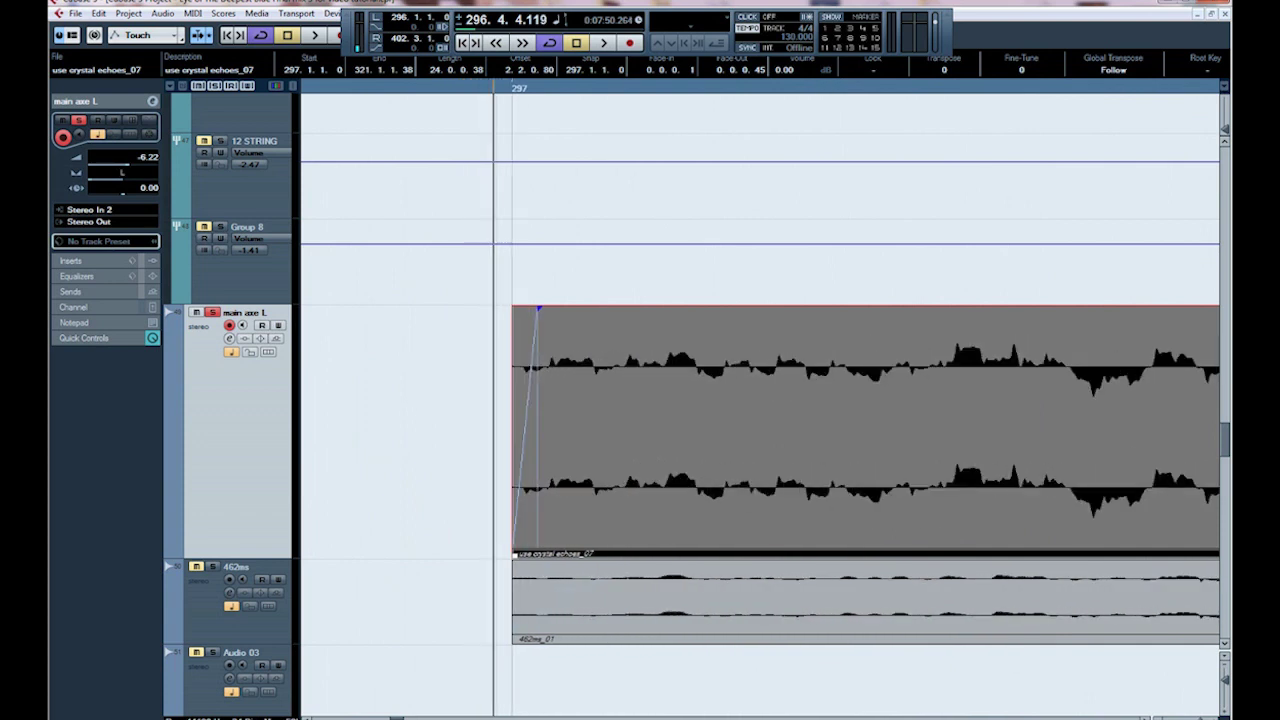
# Return the playhead to bar 297 and take main axe L out of solo, with the audio tracks below it in view
pyautogui.press('g')
pyautogui.press('g')
pyautogui.press('g')
pyautogui.press('g')
pyautogui.press('g')
pyautogui.press('g')
pyautogui.press('g')
pyautogui.press('g')
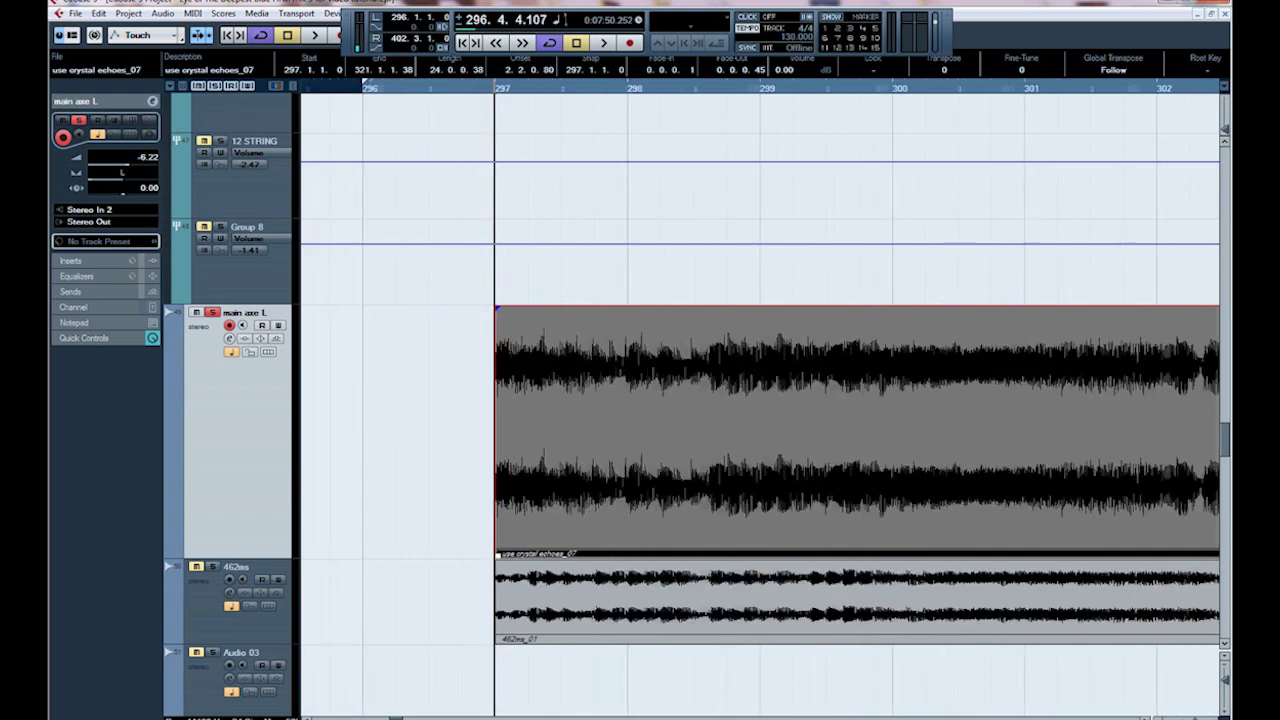
pyautogui.scroll(-6, 760, 400)
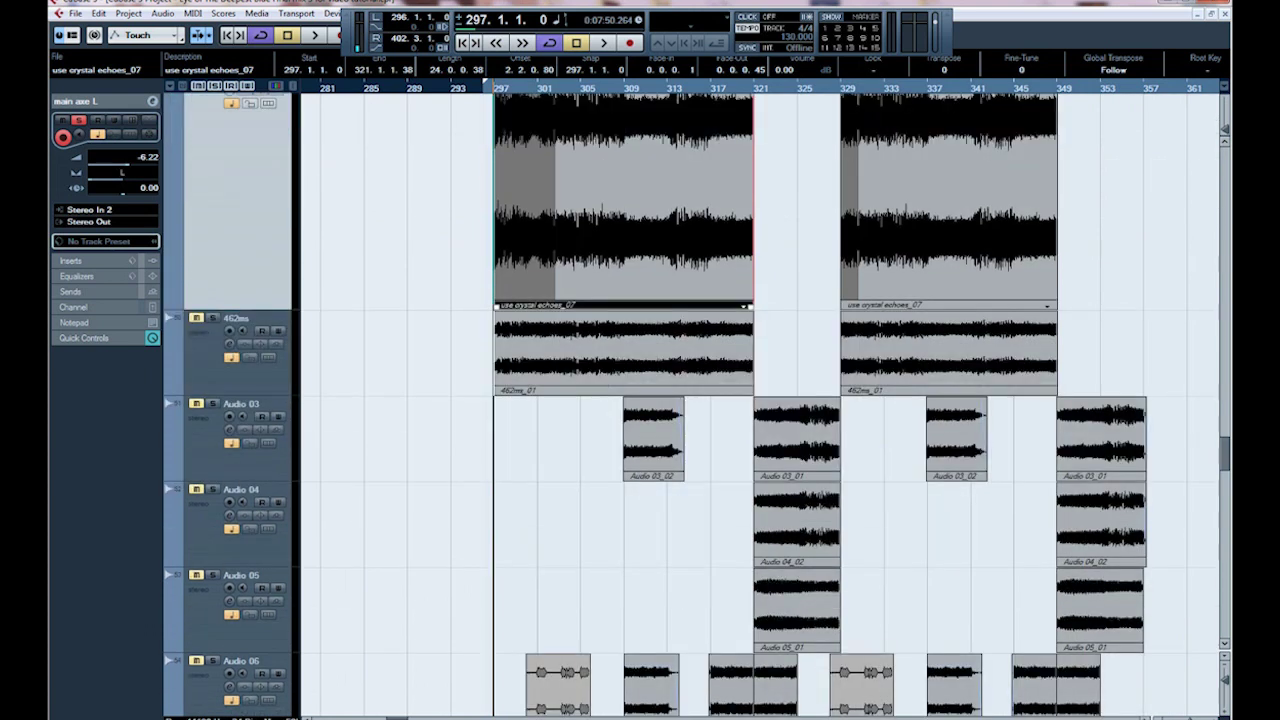
pyautogui.hotkey('alt', 'Down')
pyautogui.hotkey('alt', 'Down')
pyautogui.hotkey('alt', 'Down')
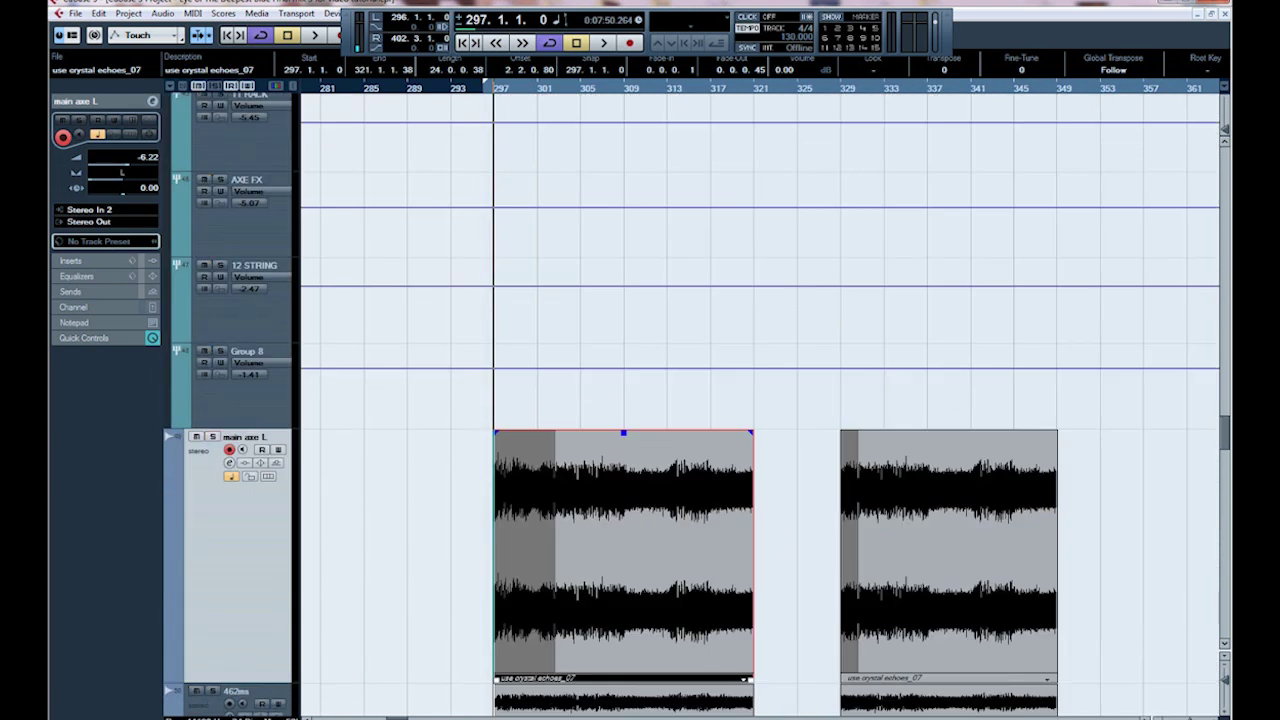
pyautogui.scroll(-4, 760, 400)
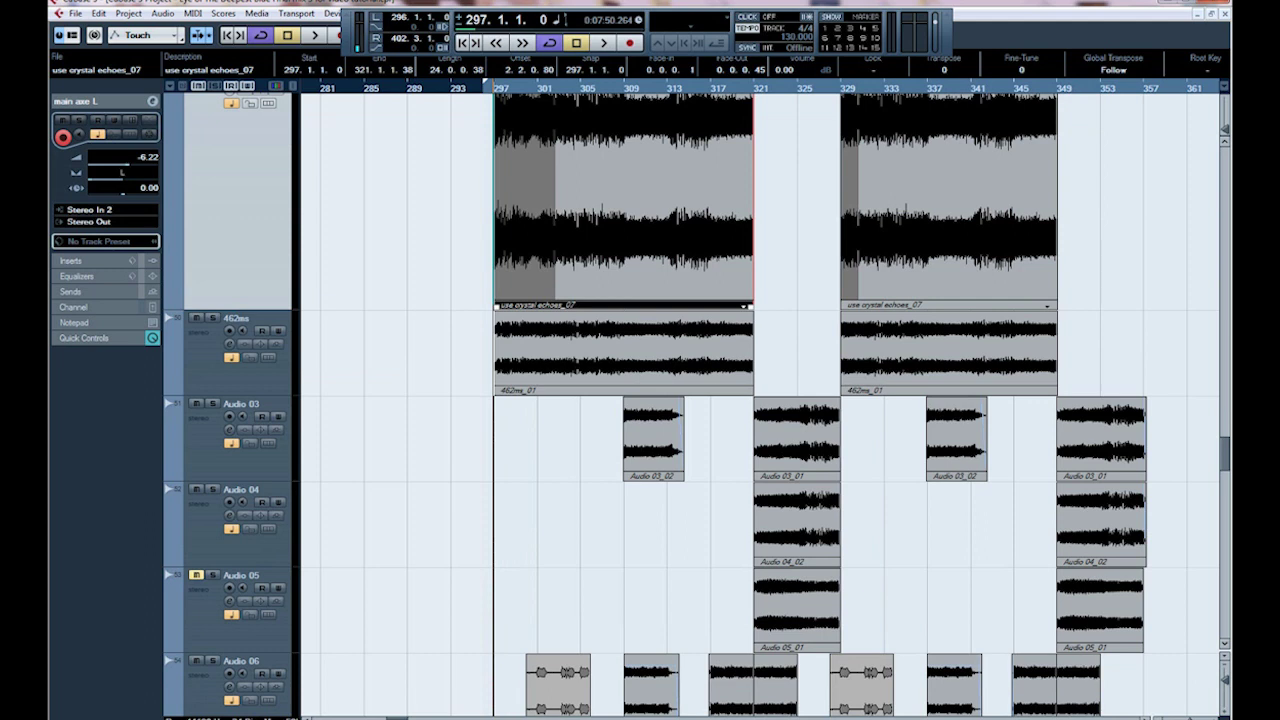
pyautogui.scroll(-3, 760, 400)
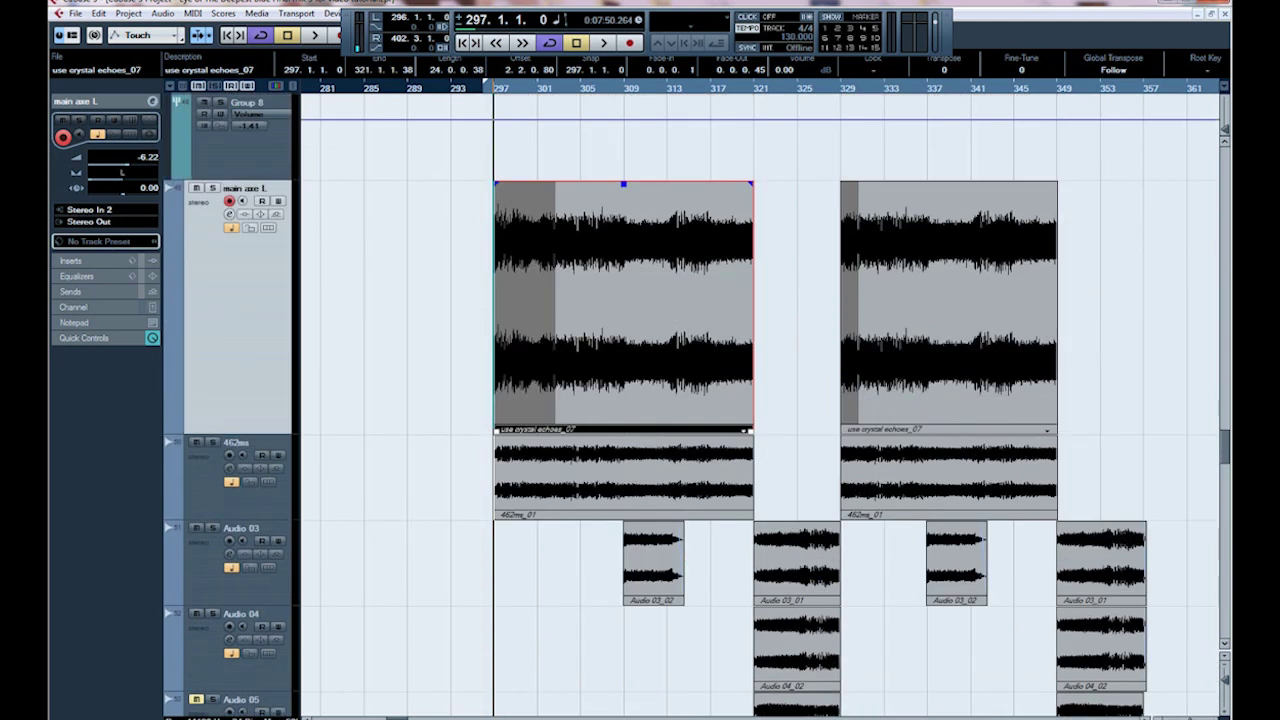
# Move the playhead to 308.4.3 and play the full mix briefly from there
pyautogui.click(622, 88)
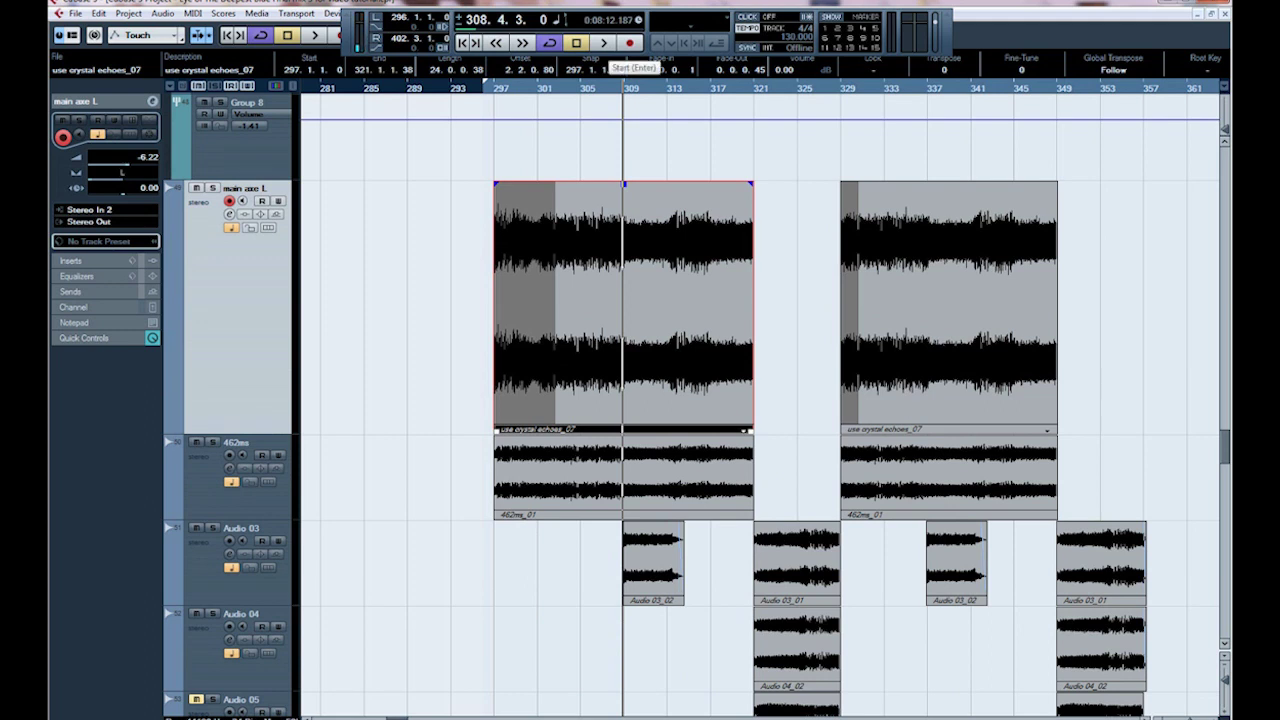
pyautogui.click(604, 42)
pyautogui.press('space')
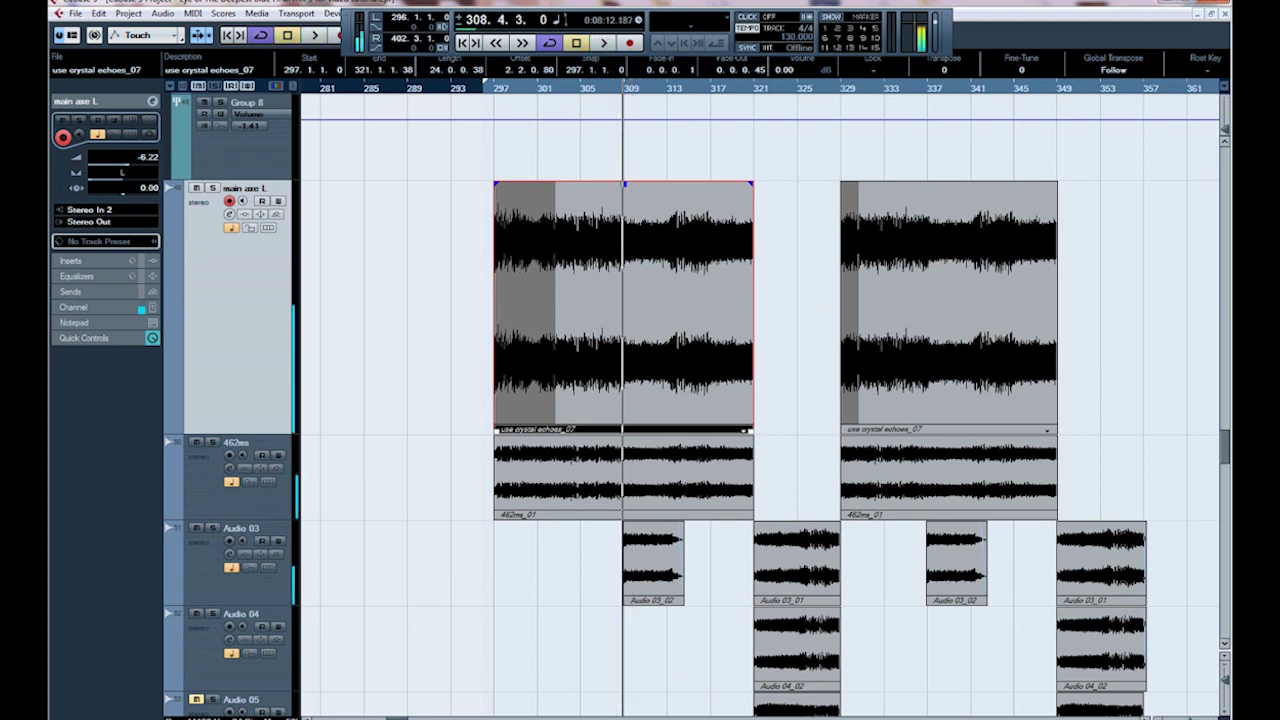
# Solo Audio 03, play its clip briefly from just before bar 309, stop and release the solo
pyautogui.click(212, 527)
pyautogui.press('space')
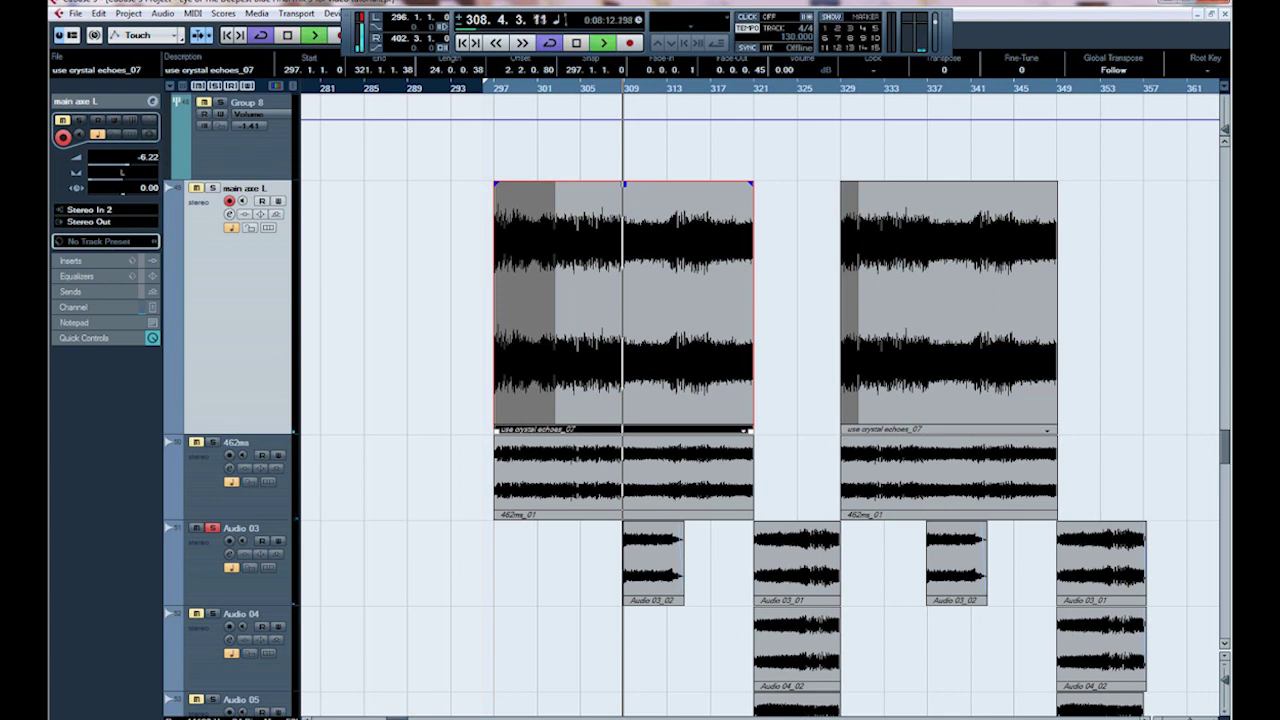
pyautogui.press('space')
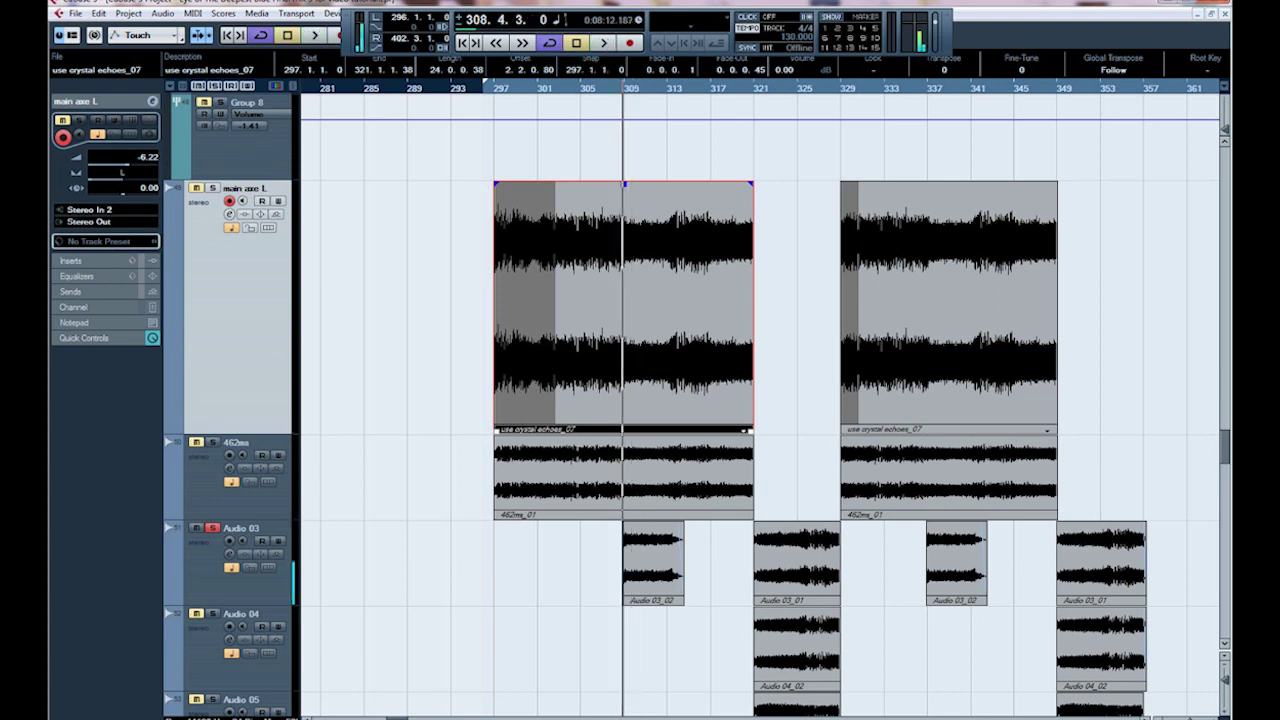
pyautogui.scroll(-5, 760, 400)
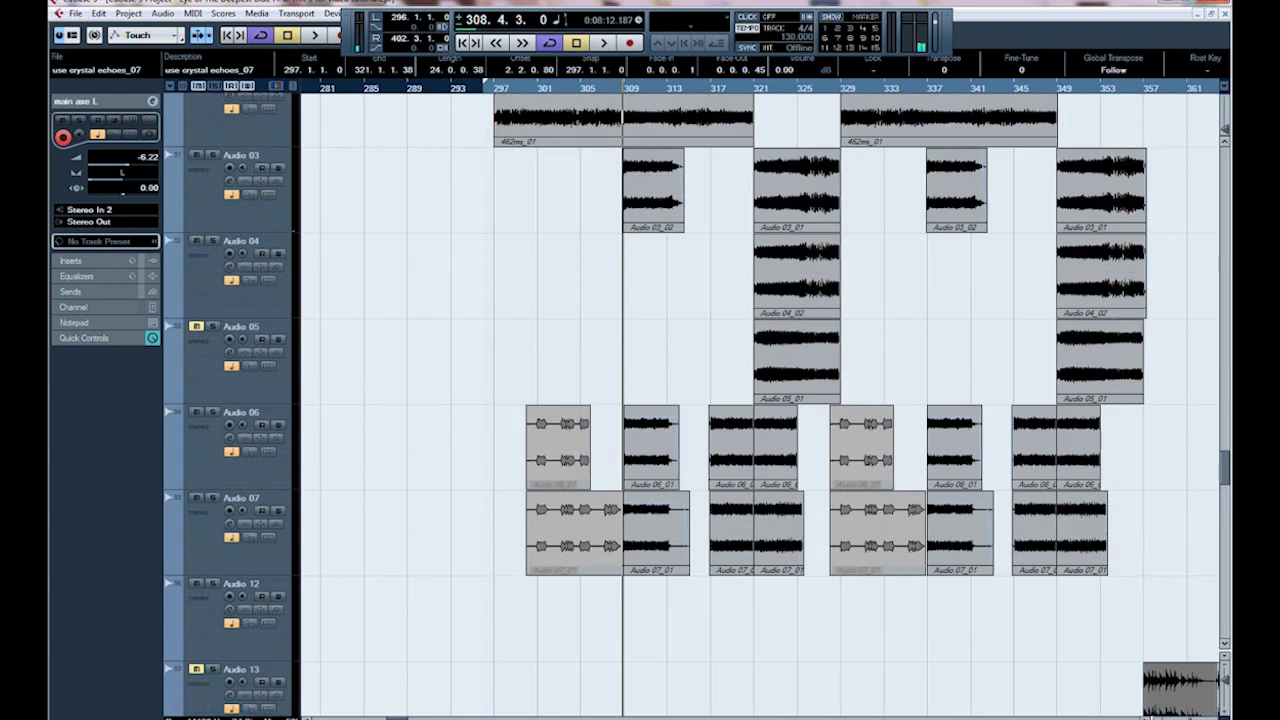
# Examine the arrangement around bar 309 across the guitar audio, drums, bass and instrument automation tracks, ending back at main axe L
pyautogui.scroll(4, 760, 400)
pyautogui.scroll(-5, 760, 400)
pyautogui.scroll(6, 760, 400)
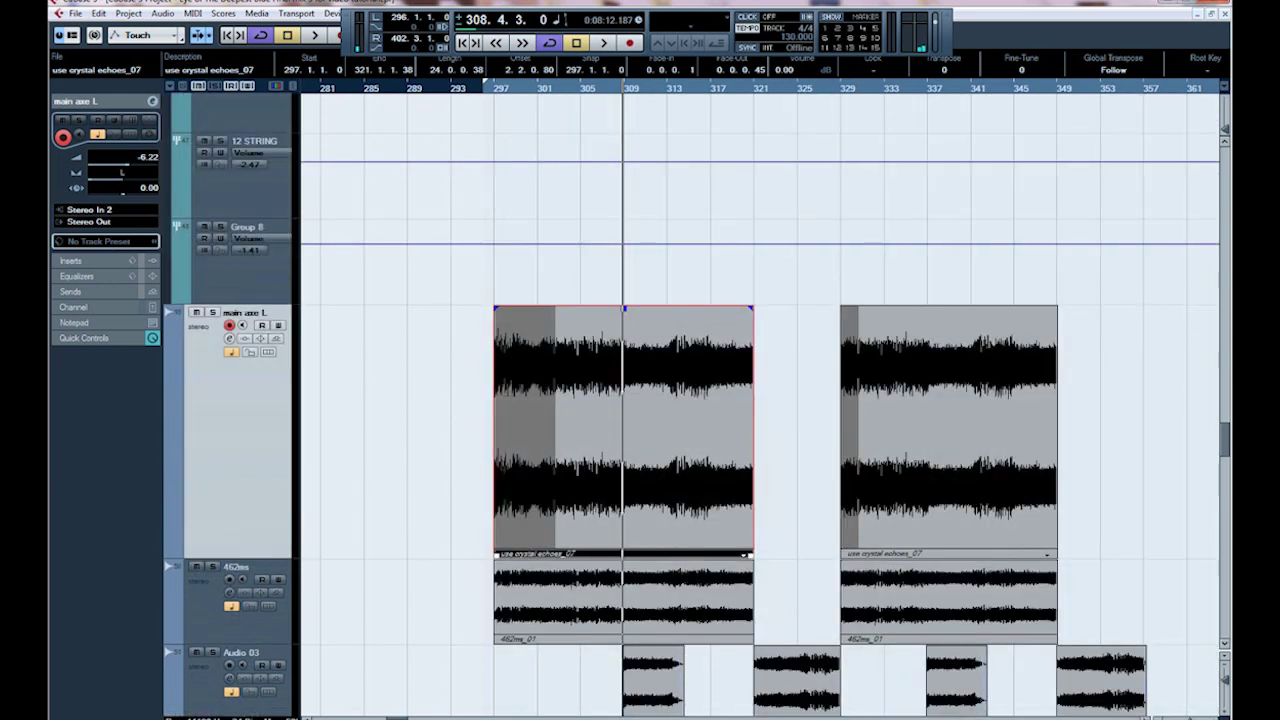
pyautogui.scroll(10, 760, 400)
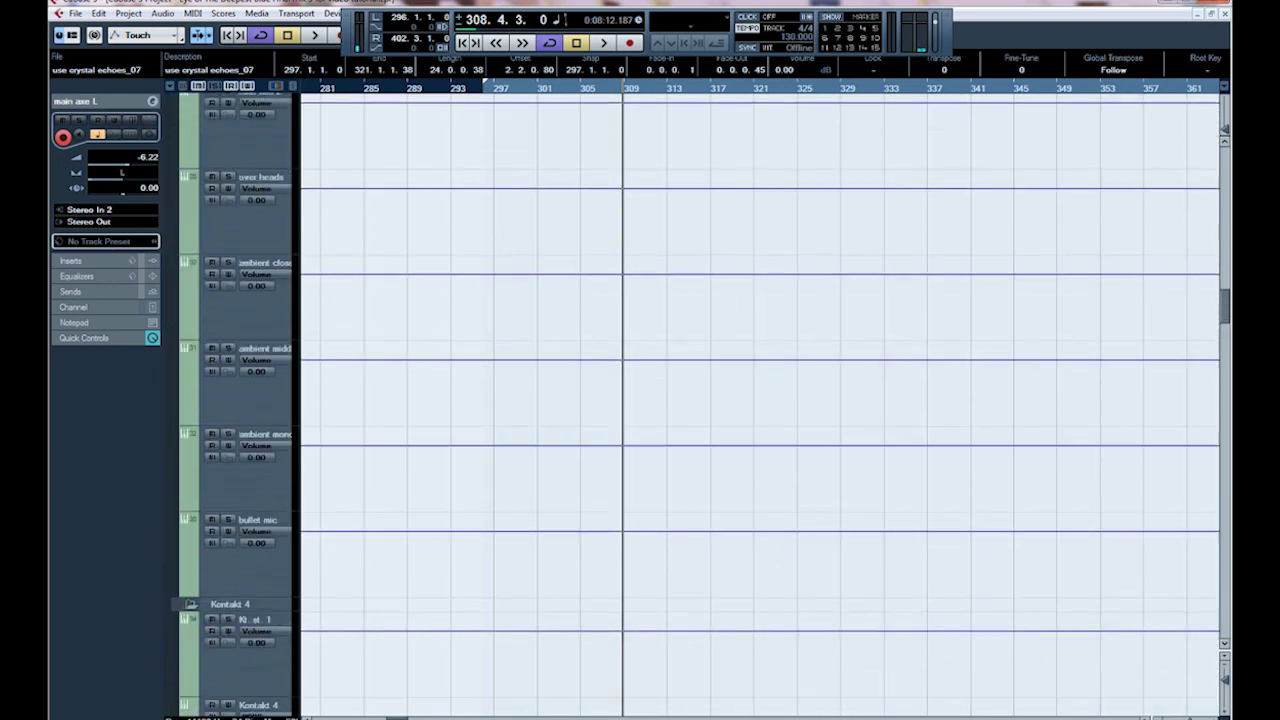
pyautogui.scroll(-15, 760, 400)
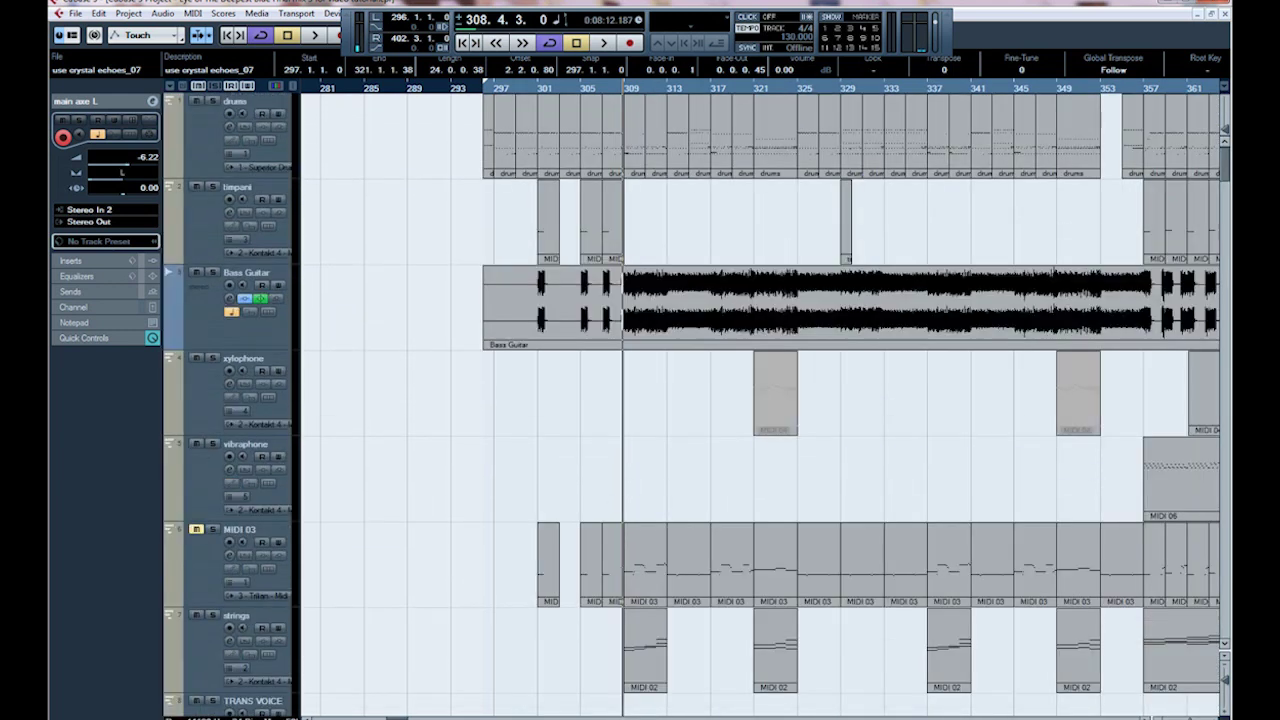
pyautogui.scroll(-15, 760, 400)
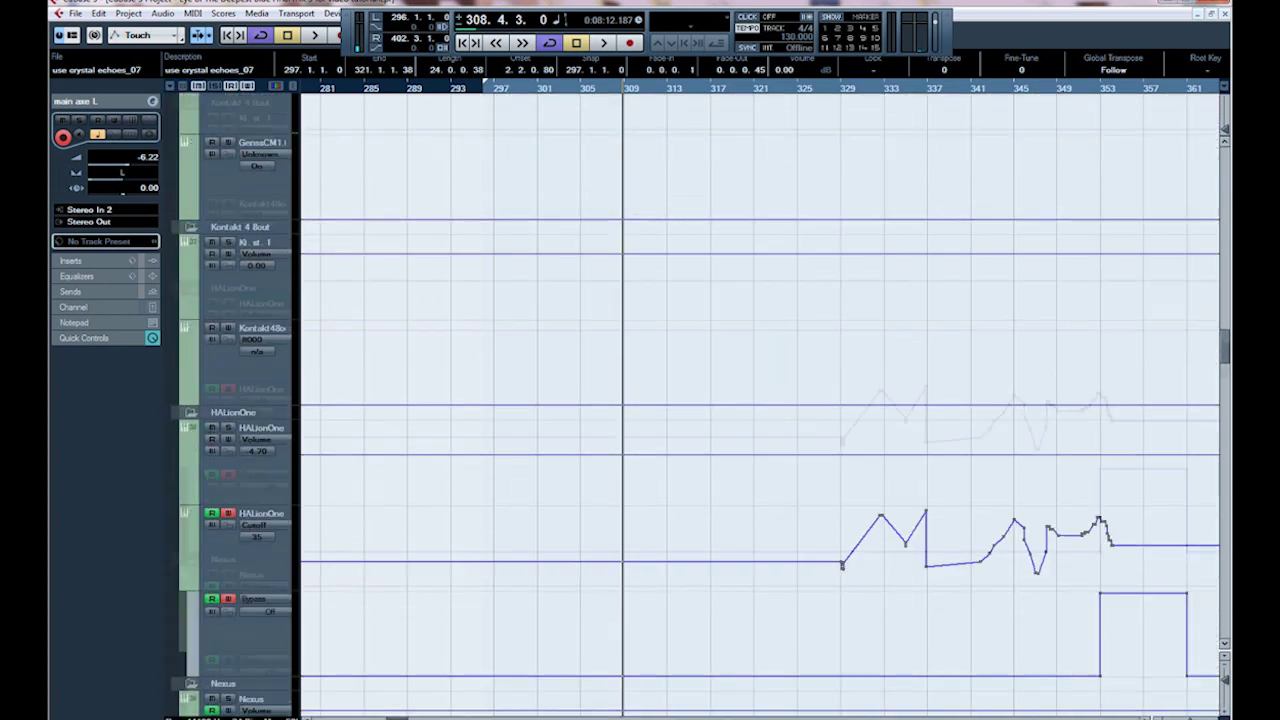
pyautogui.scroll(15, 760, 400)
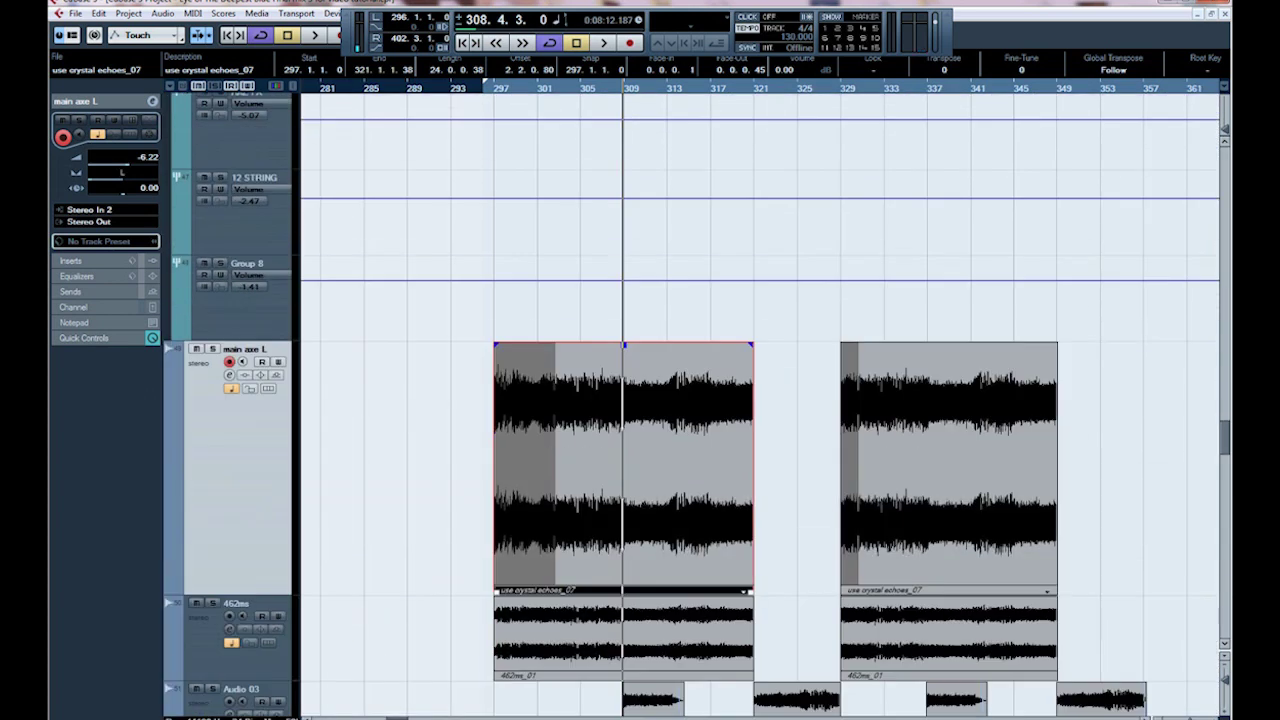
pyautogui.scroll(-2, 760, 400)
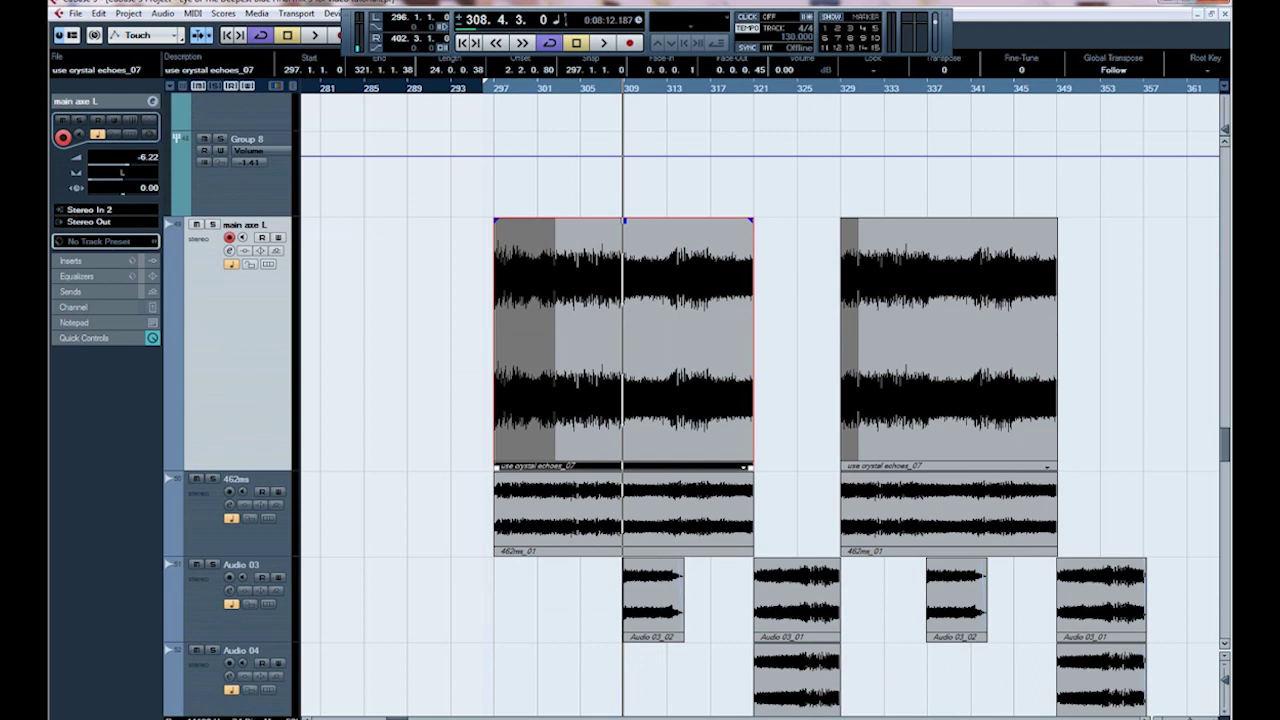
pyautogui.scroll(-5, 760, 400)
pyautogui.scroll(5, 760, 400)
pyautogui.press('g')
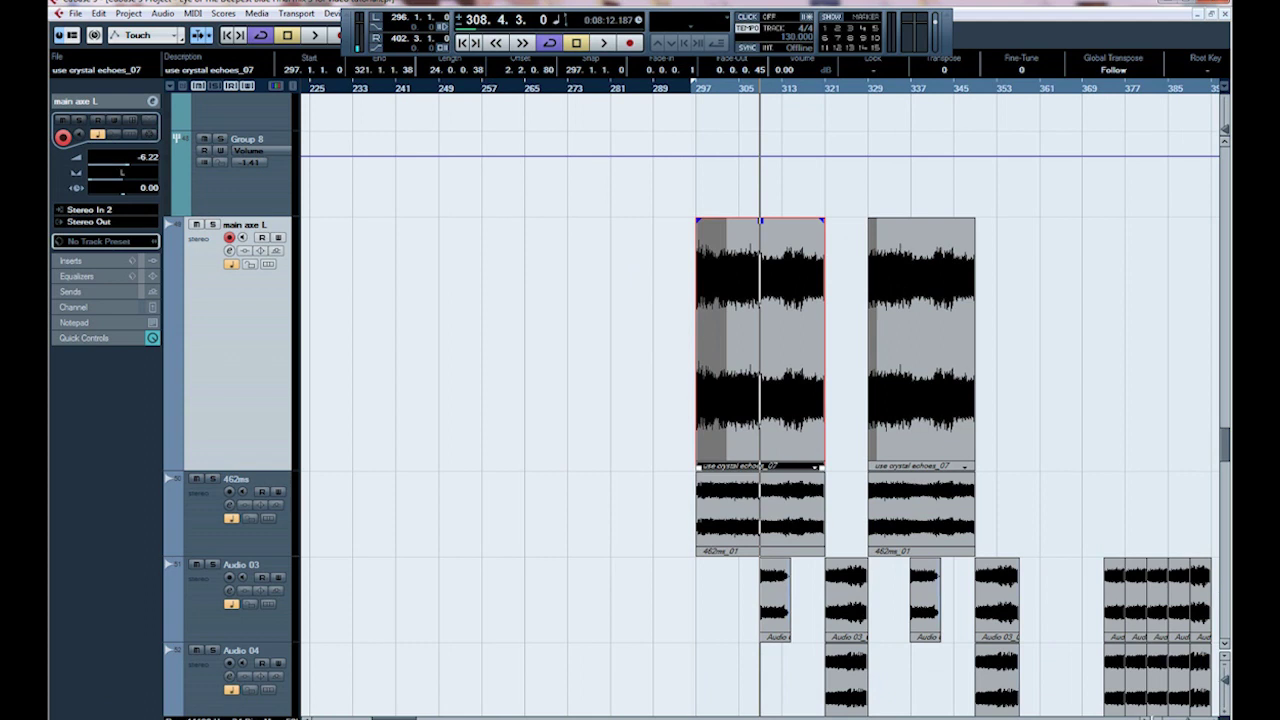
# Locate the vox bounce track below the axe fx guitar tracks and solo it
pyautogui.scroll(-15, 760, 400)
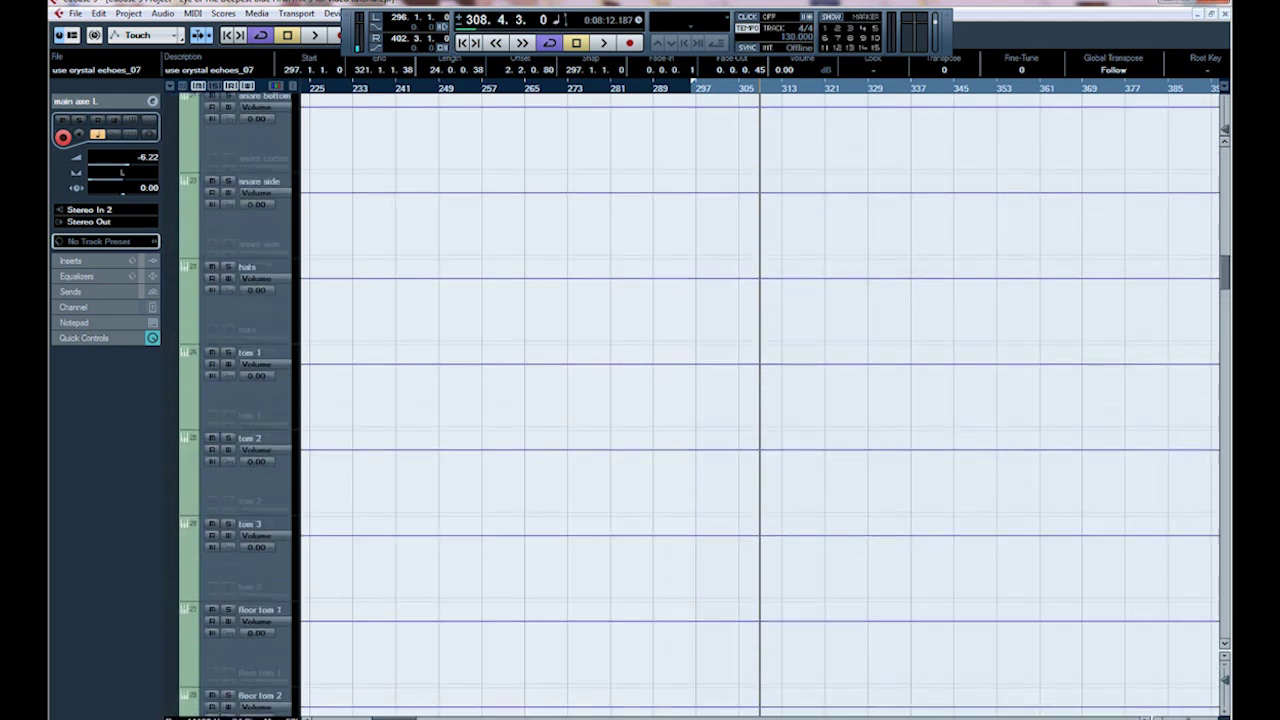
pyautogui.scroll(-20, 760, 400)
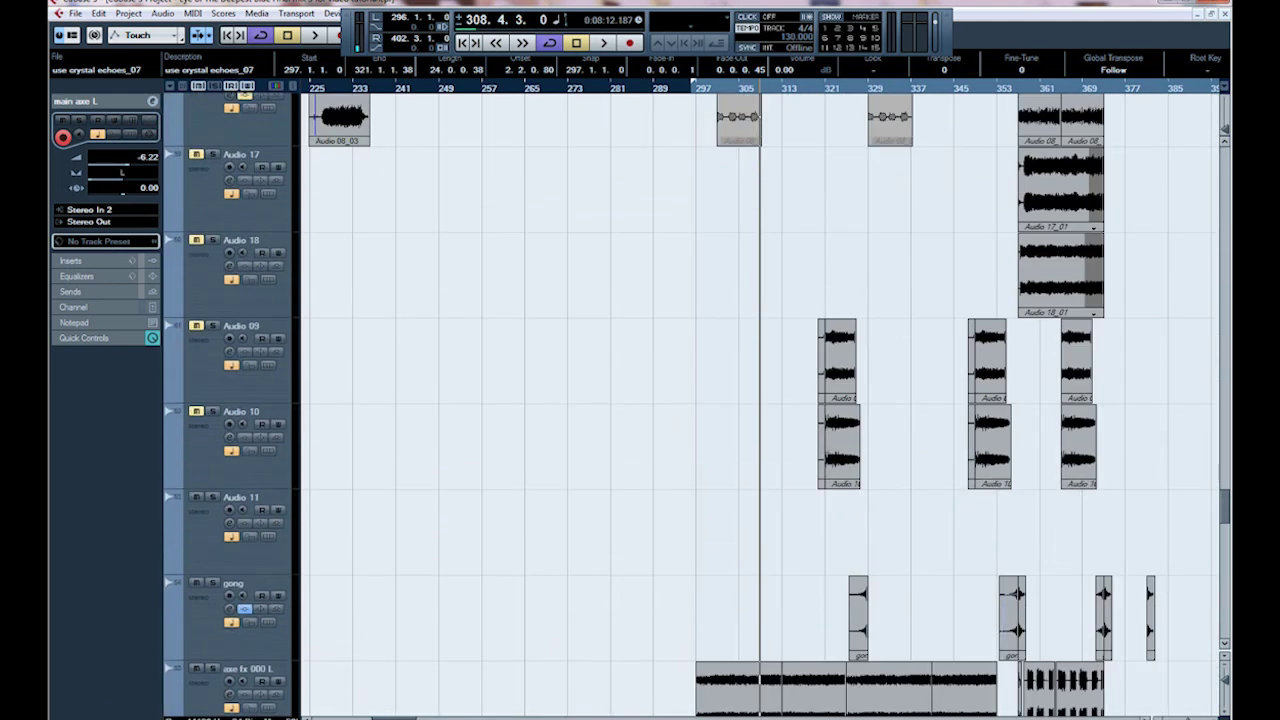
pyautogui.scroll(-10, 760, 400)
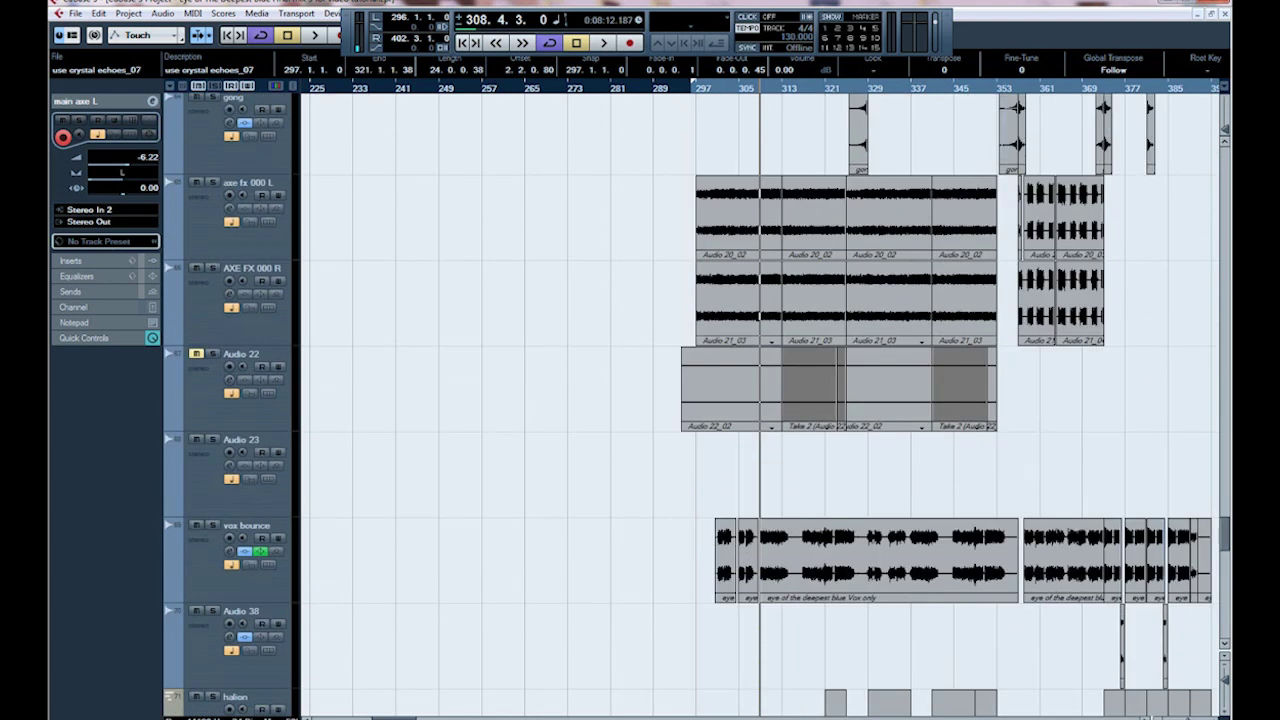
pyautogui.click(212, 525)
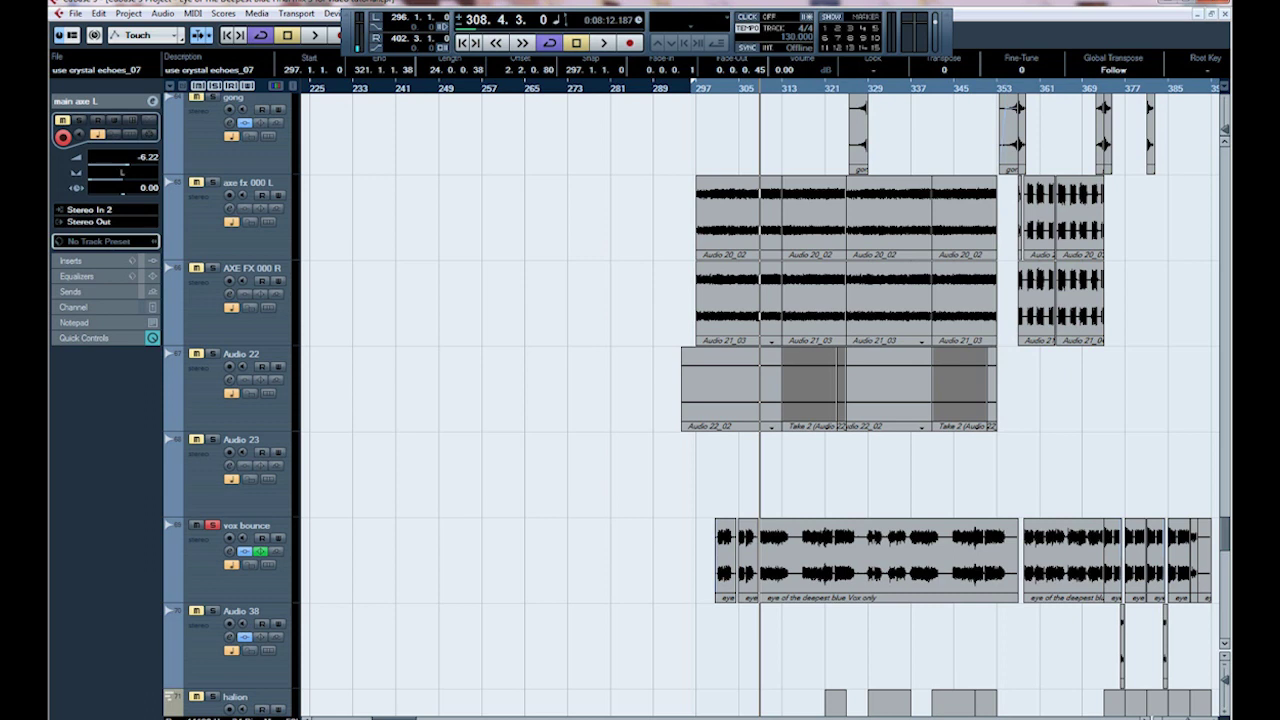
# Select the vox bounce track and open its channel settings, keeping the window clear of the vocal clips
pyautogui.click(250, 560)
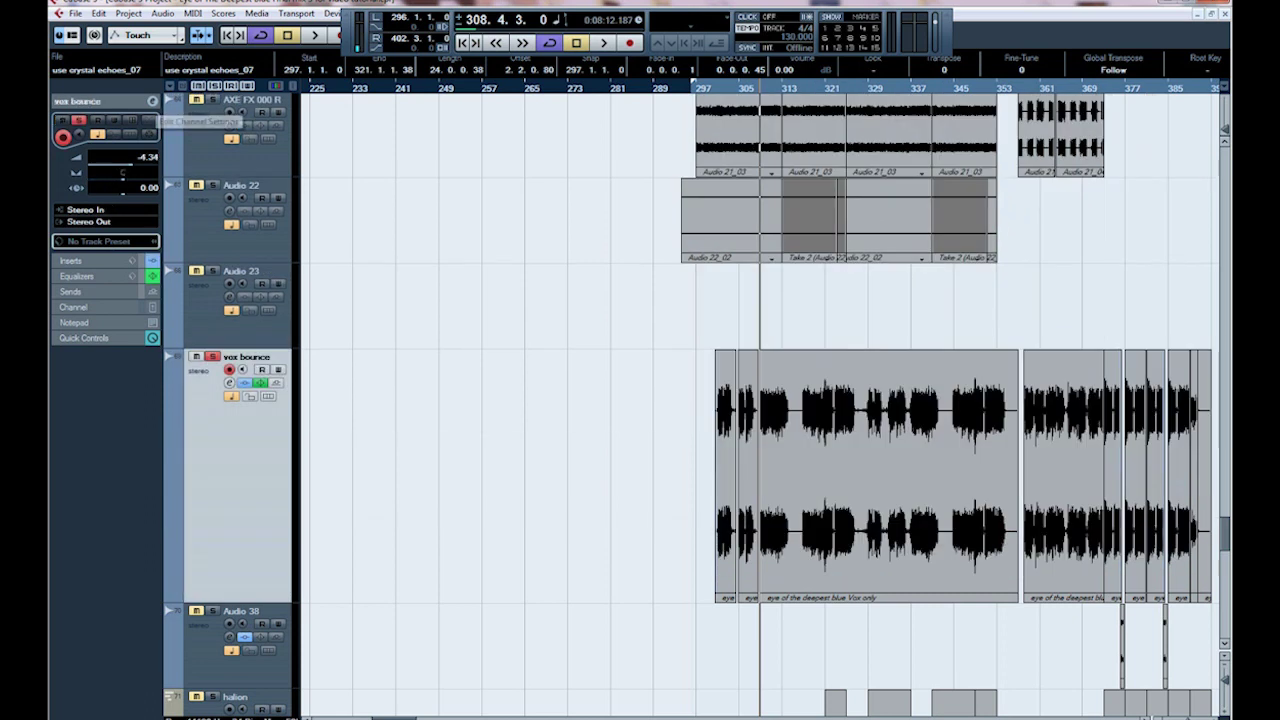
pyautogui.click(152, 101)
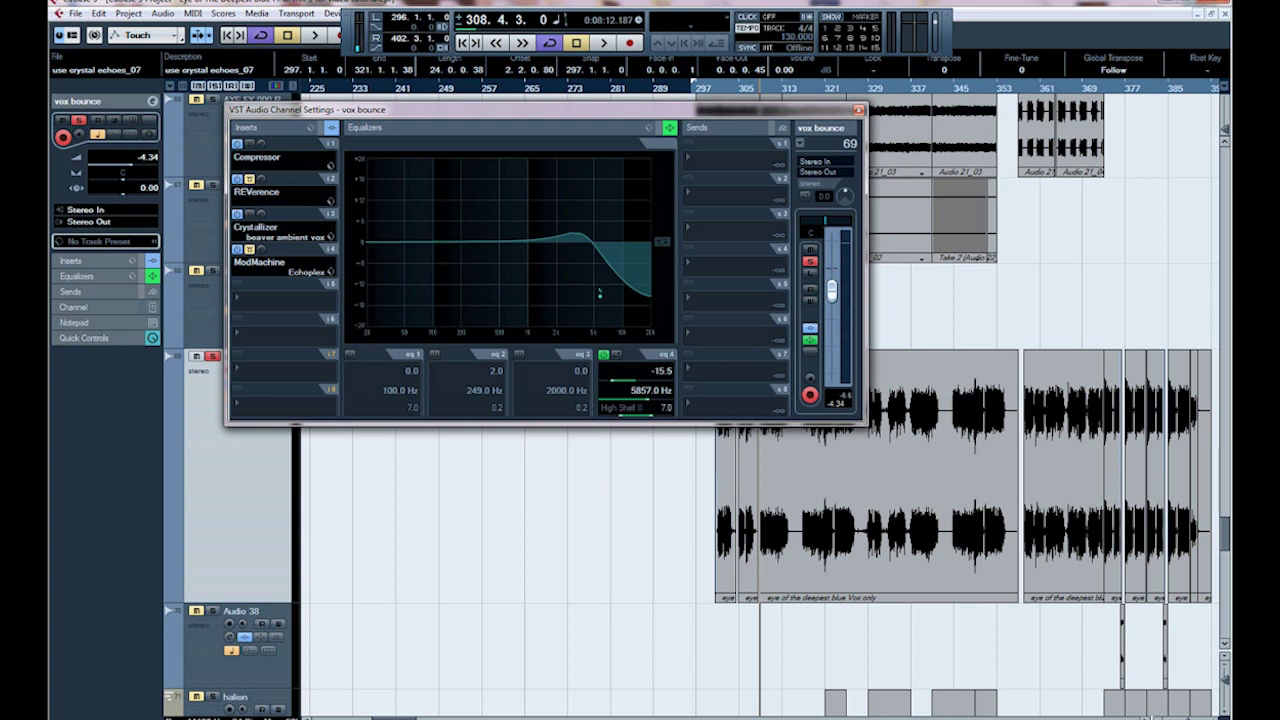
pyautogui.moveTo(400, 109); pyautogui.dragTo(385, 166)
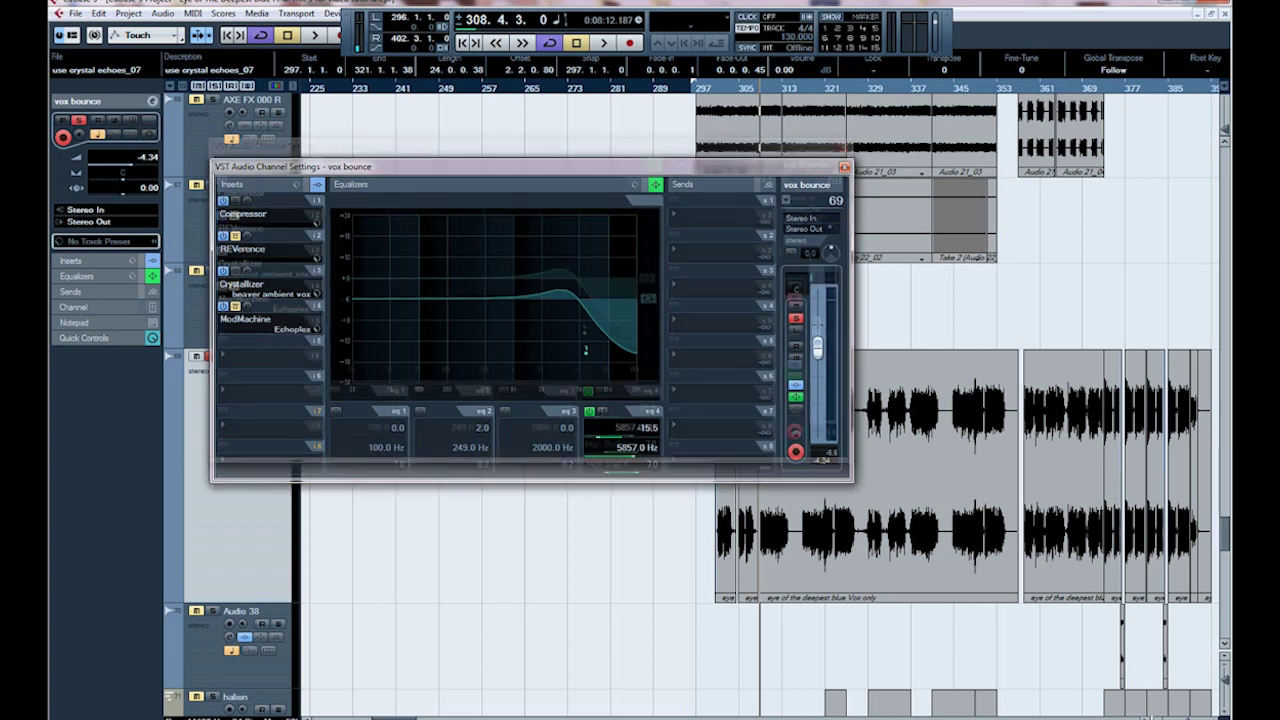
pyautogui.moveTo(400, 166); pyautogui.dragTo(338, 76)
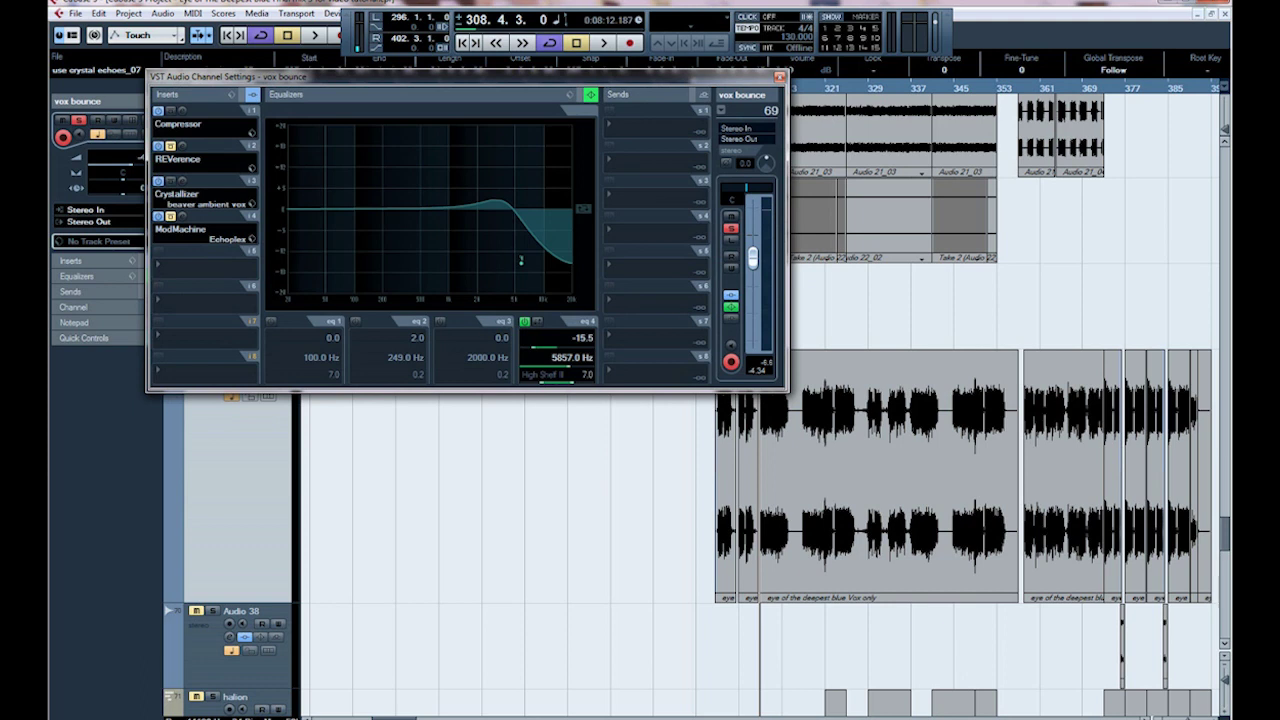
# Open the vox bounce track's Crystallizer insert, play the soloed vocal from just before bar 309, and close the plug-in window
pyautogui.click(182, 181)
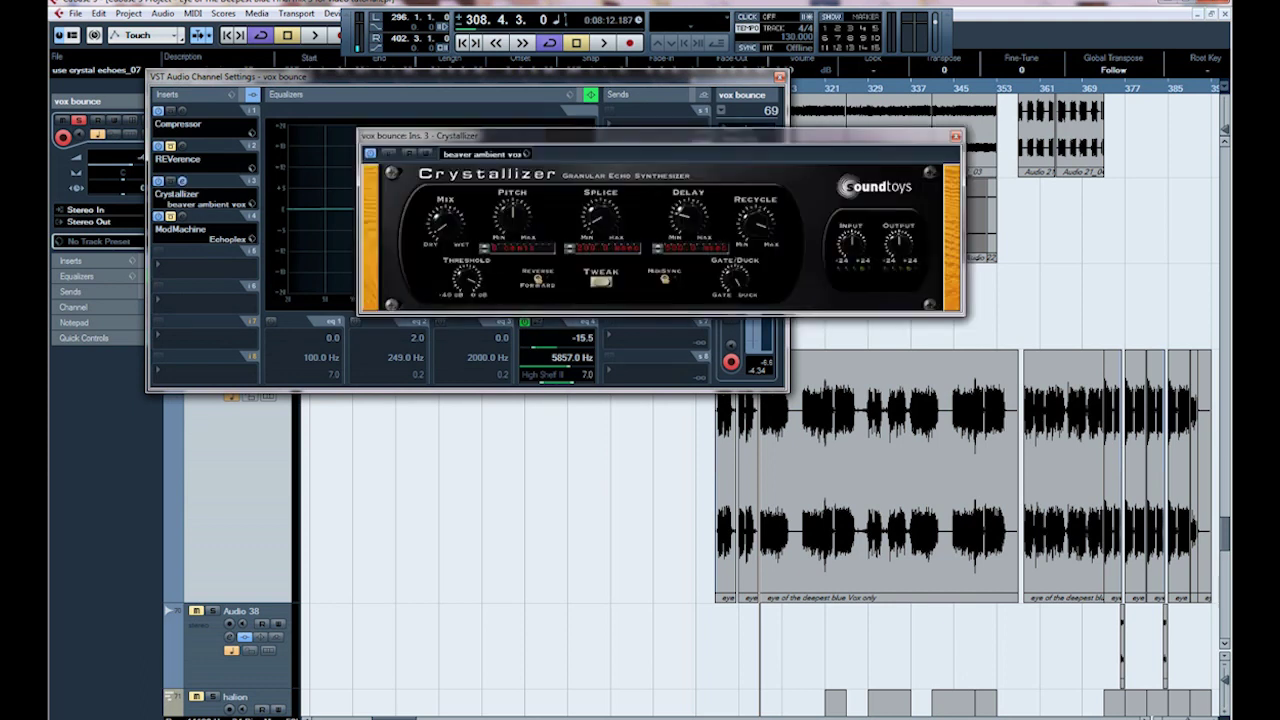
pyautogui.moveTo(420, 135); pyautogui.dragTo(256, 238)
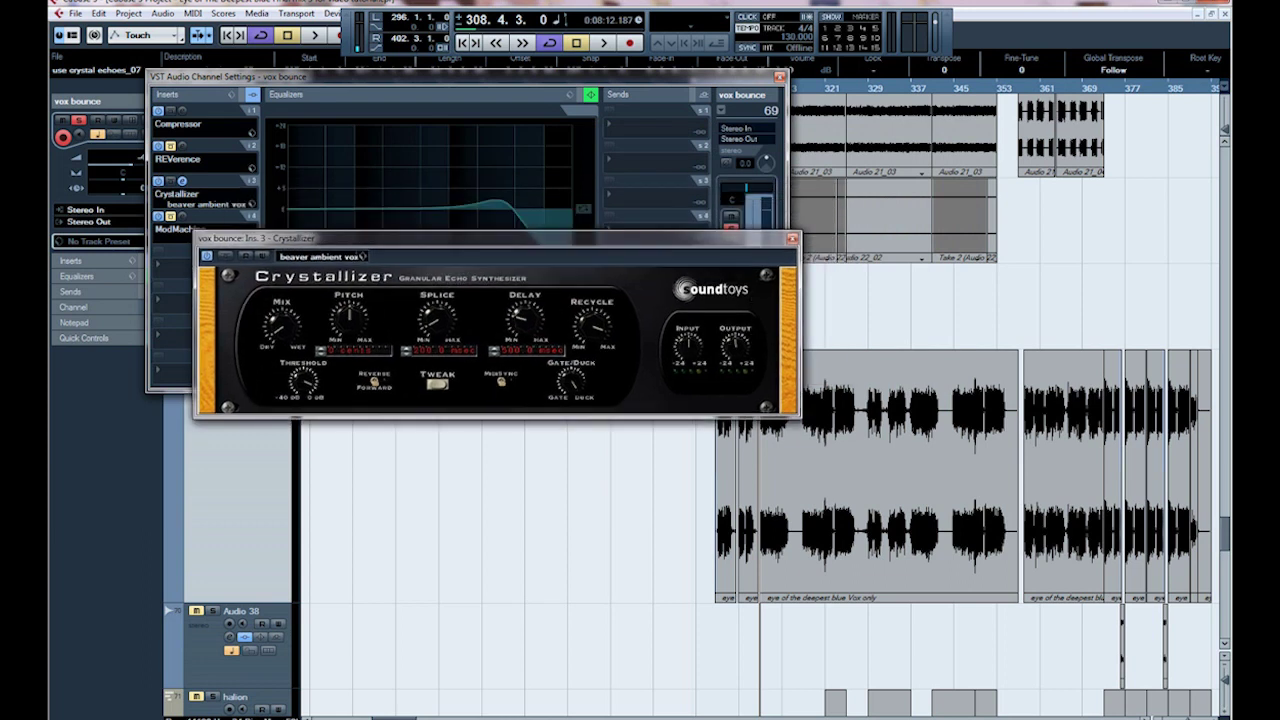
pyautogui.moveTo(256, 238); pyautogui.dragTo(244, 251)
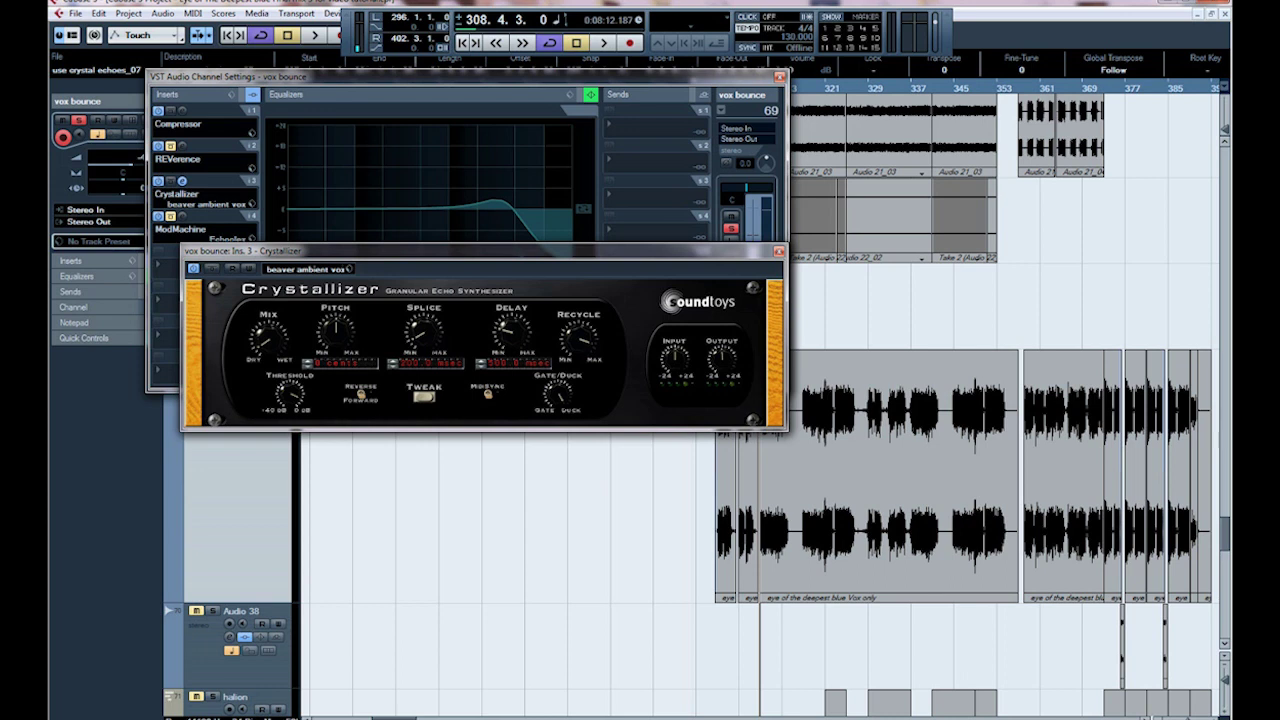
pyautogui.press('space')
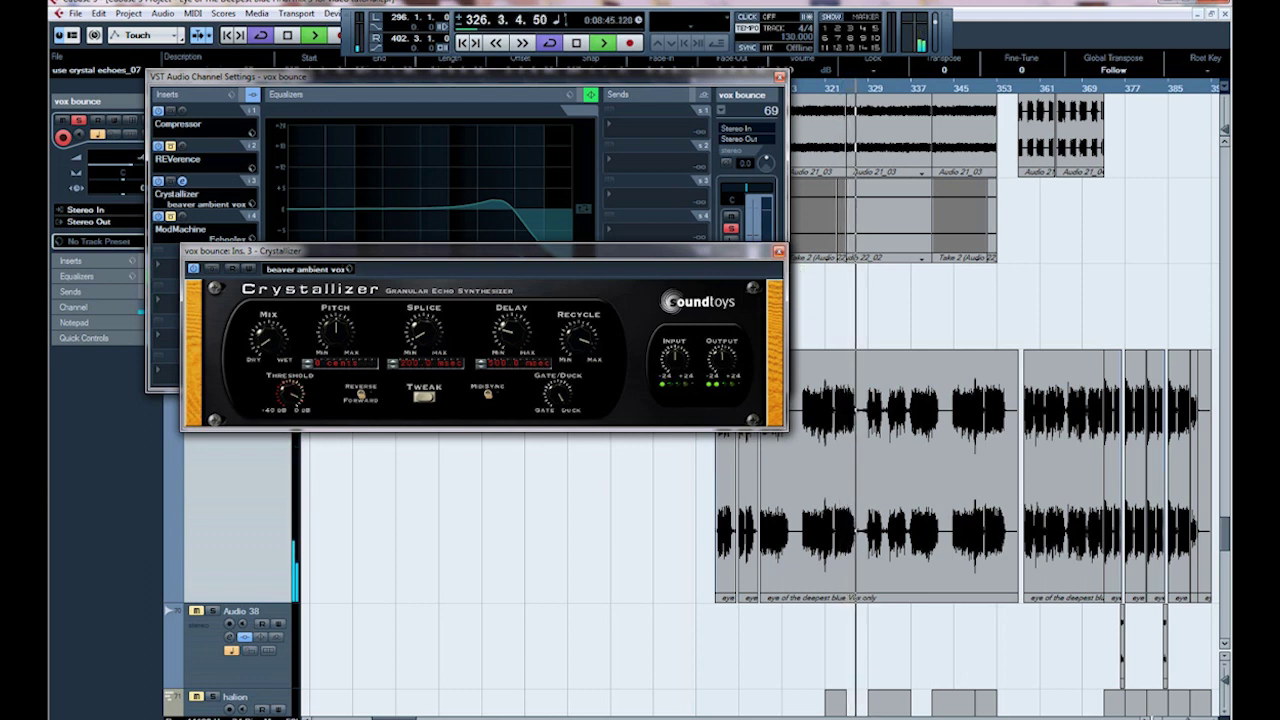
pyautogui.click(779, 251)
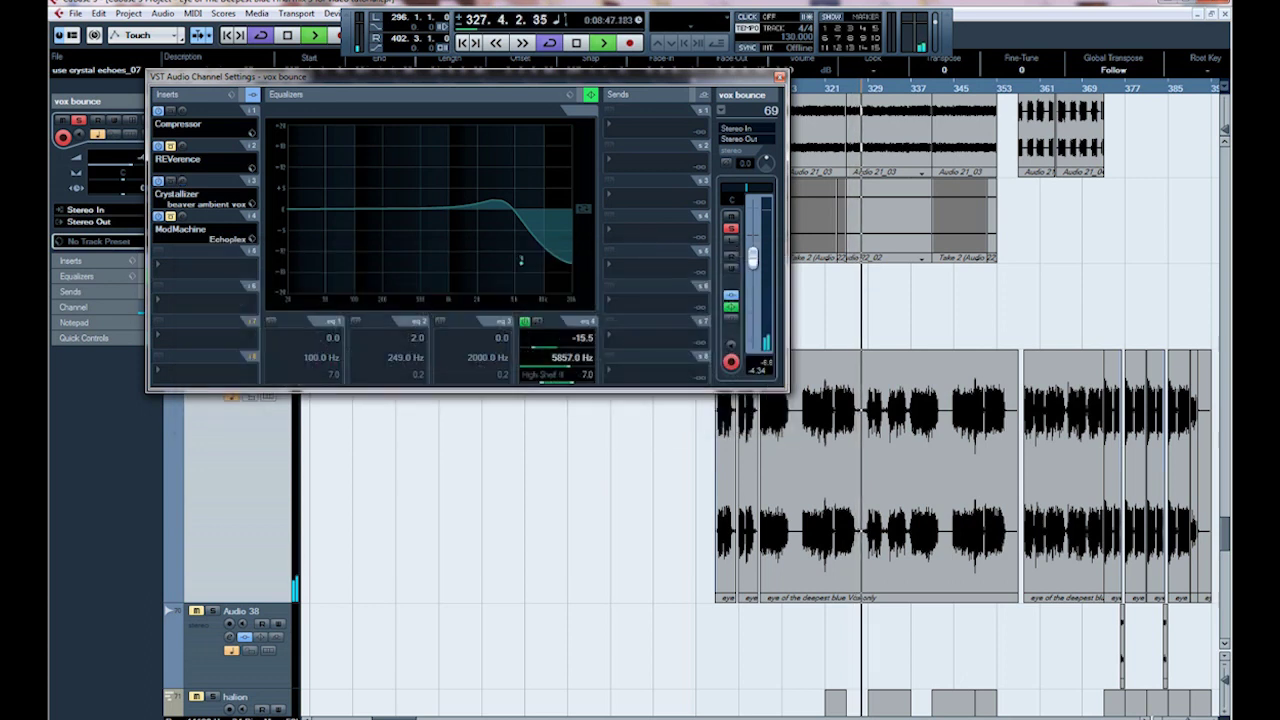
# Close the vox bounce channel settings and play the unsoloed mix from bar 308 with the instrument tracks in view
pyautogui.press('Escape')
pyautogui.press('space')
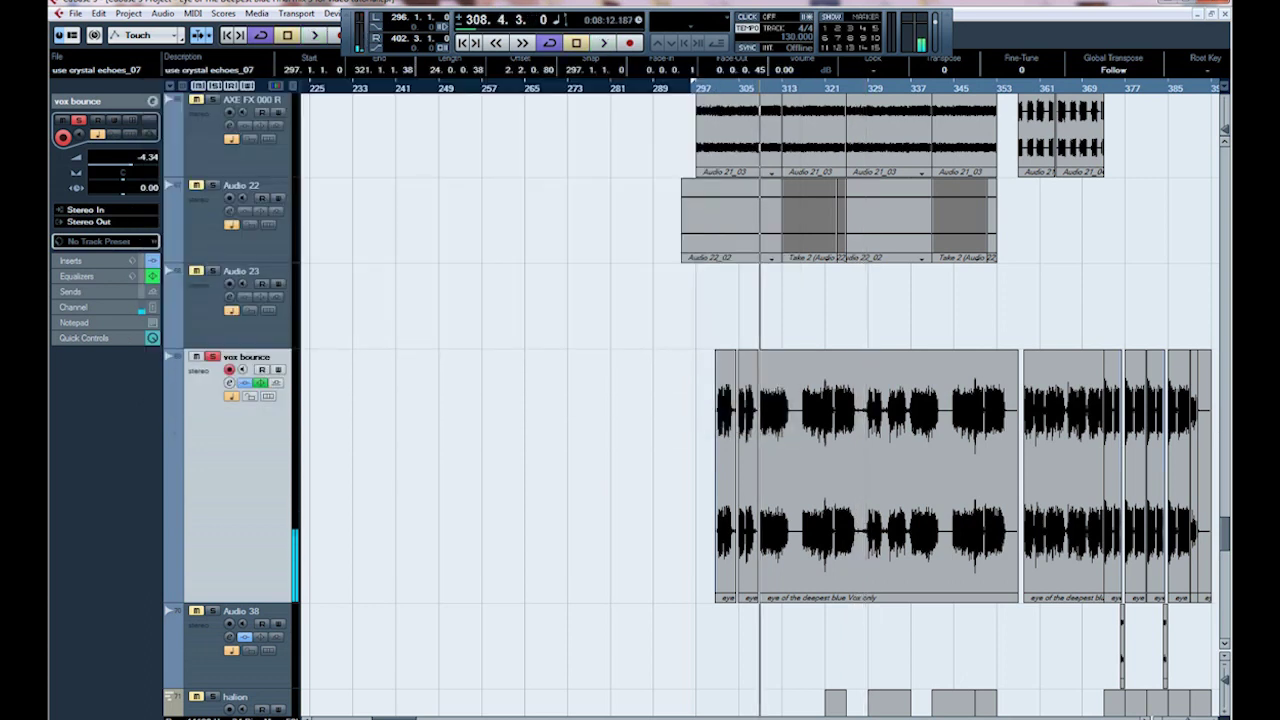
pyautogui.scroll(-5, 760, 400)
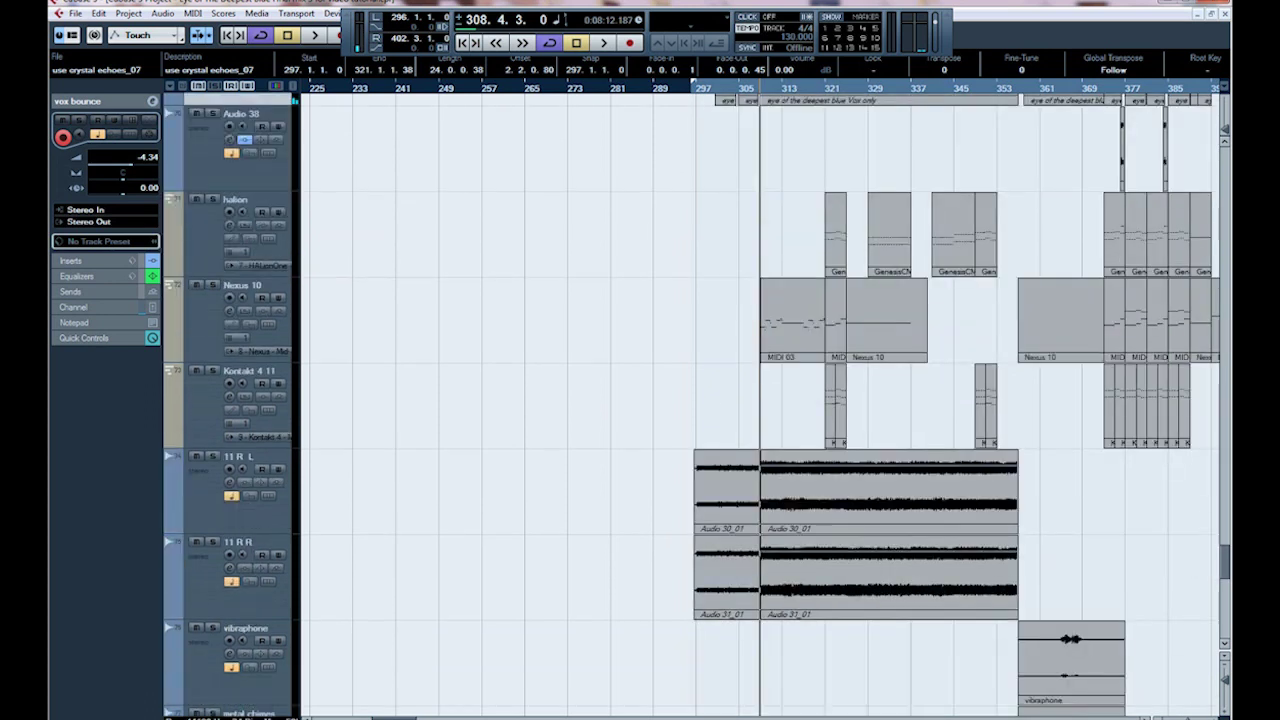
pyautogui.press('space')
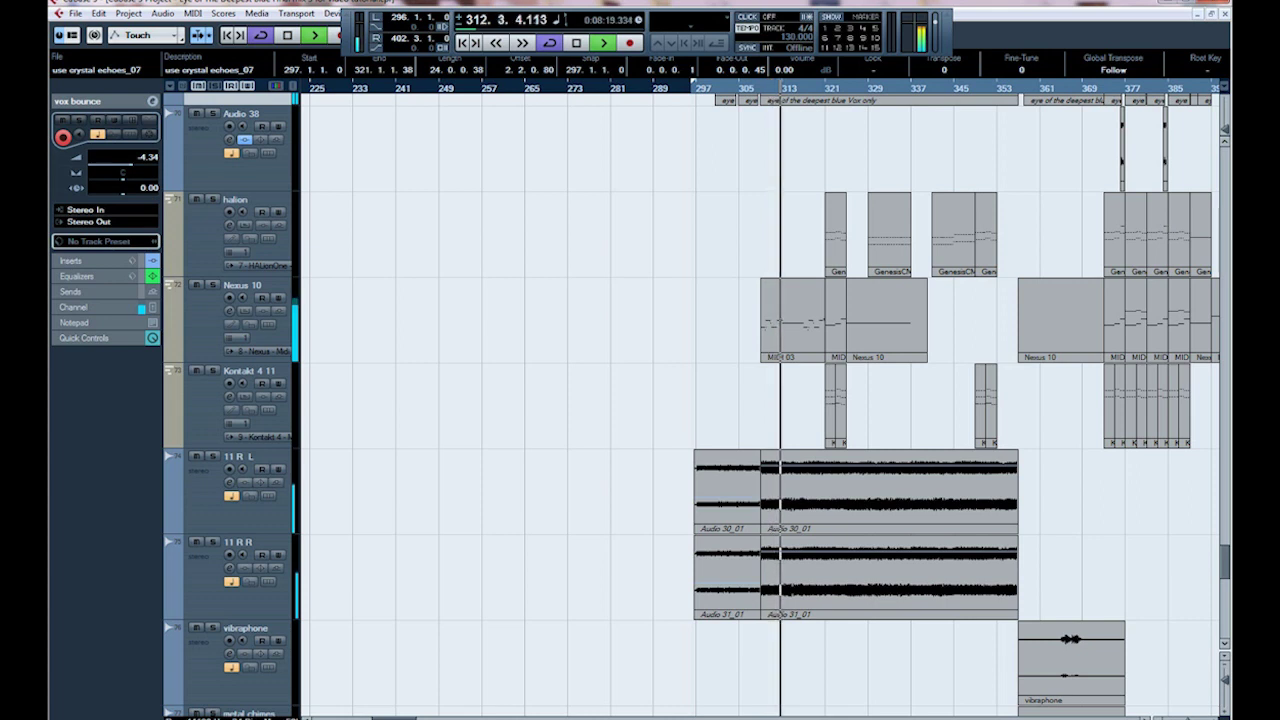
pyautogui.press('space')
# Locate the reversed axe L and R tracks, solo both and play their short clips from just before bar 327
pyautogui.scroll(-5, 760, 400)
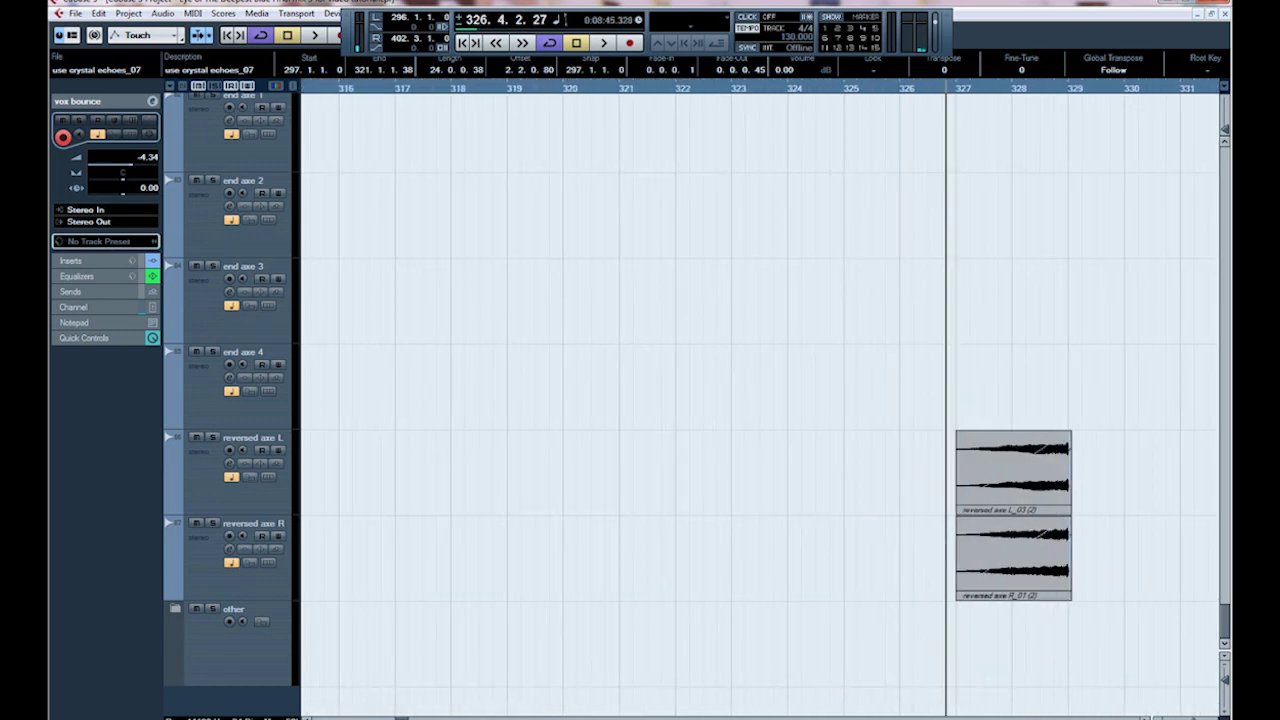
pyautogui.scroll(2, 760, 400)
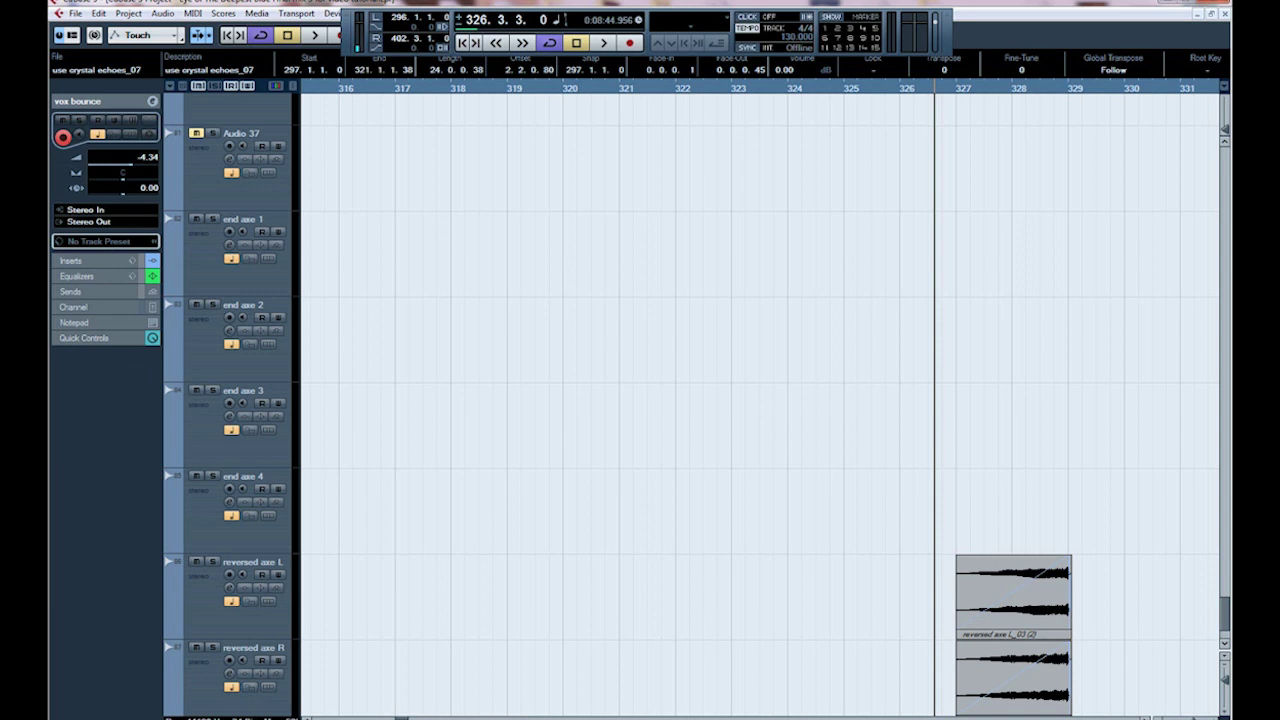
pyautogui.scroll(-2, 696, 405)
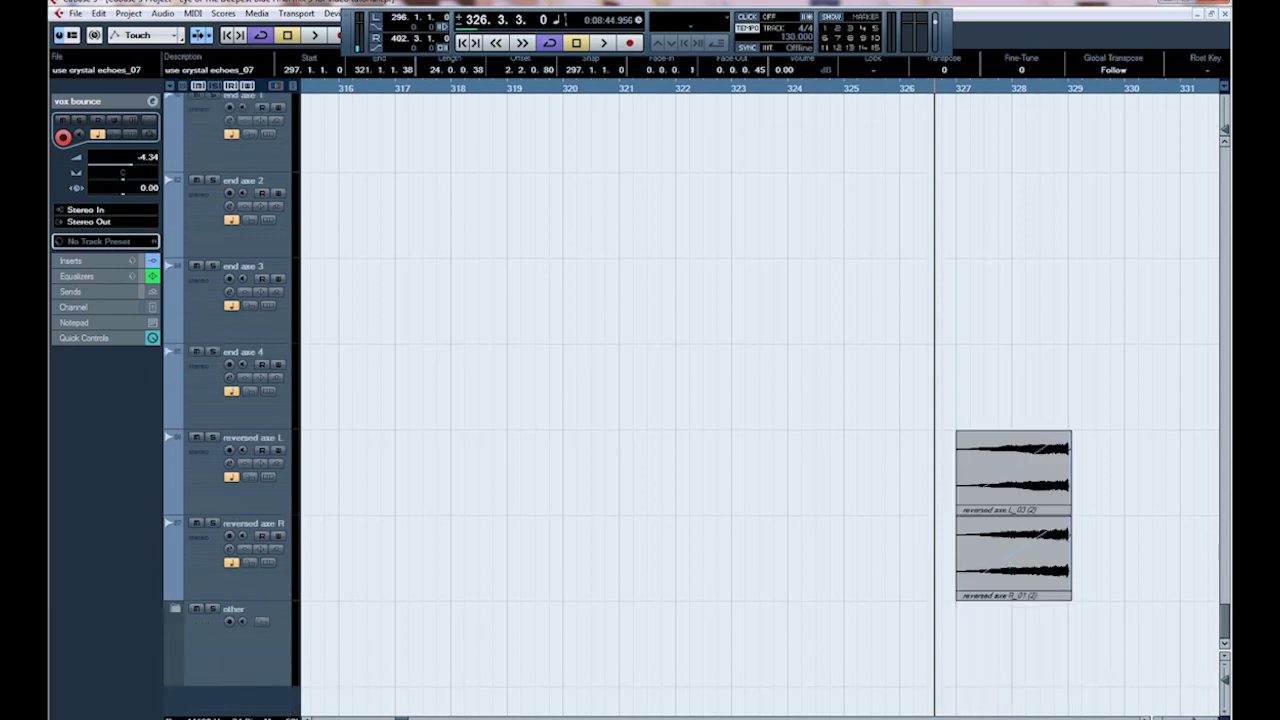
pyautogui.click(212, 437)
pyautogui.click(212, 523)
pyautogui.press('space')
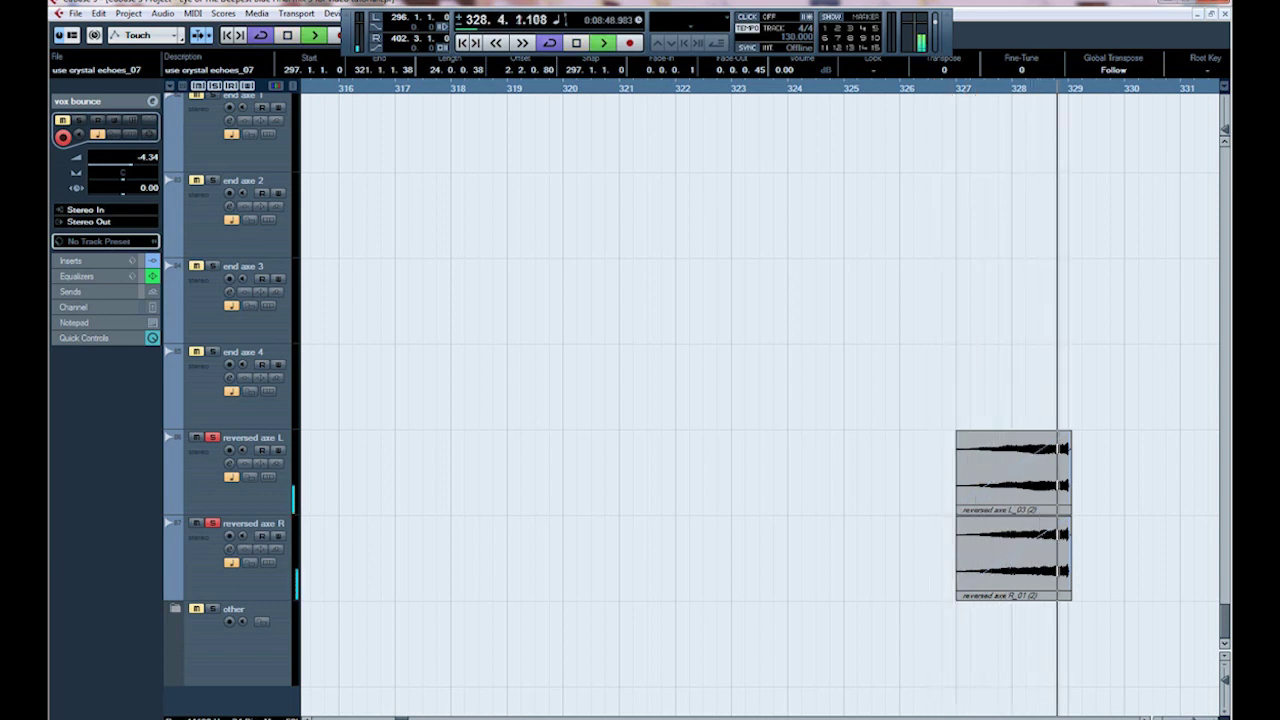
pyautogui.press('space')
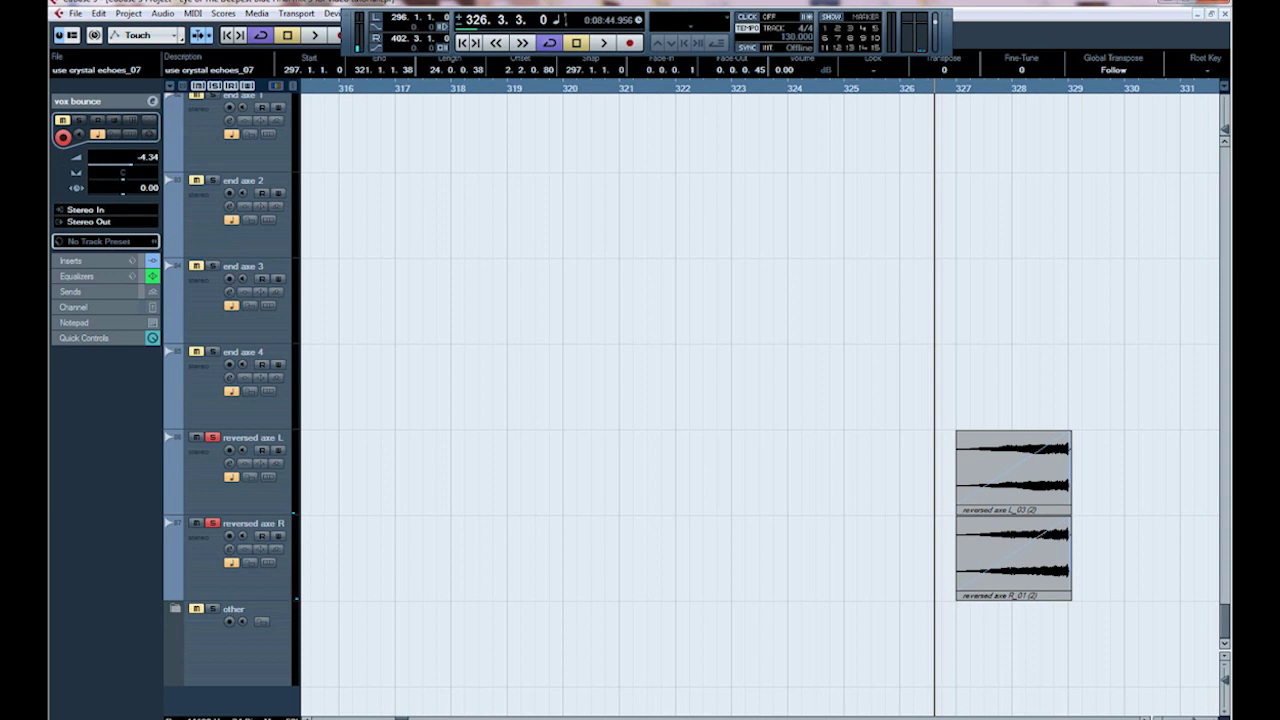
# Unsolo reversed axe L and R and play the same passage in the full mix
pyautogui.click(212, 437)
pyautogui.click(212, 523)
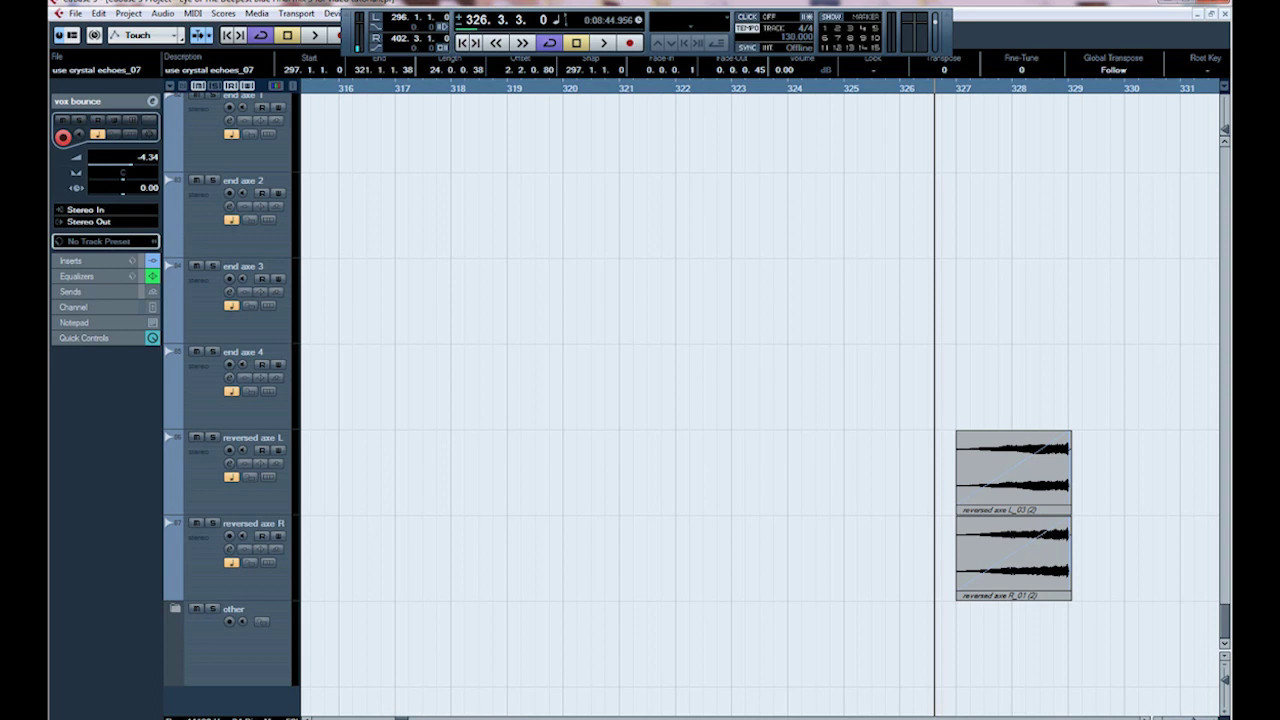
pyautogui.press('space')
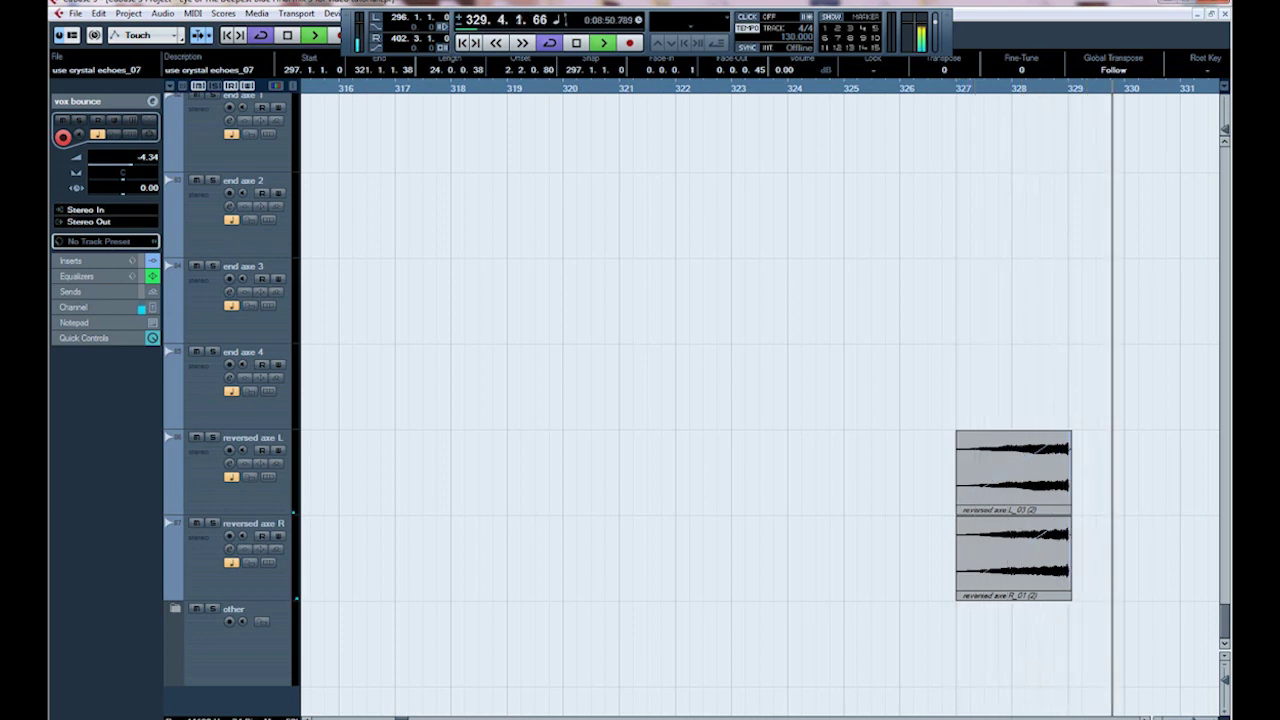
pyautogui.press('space')
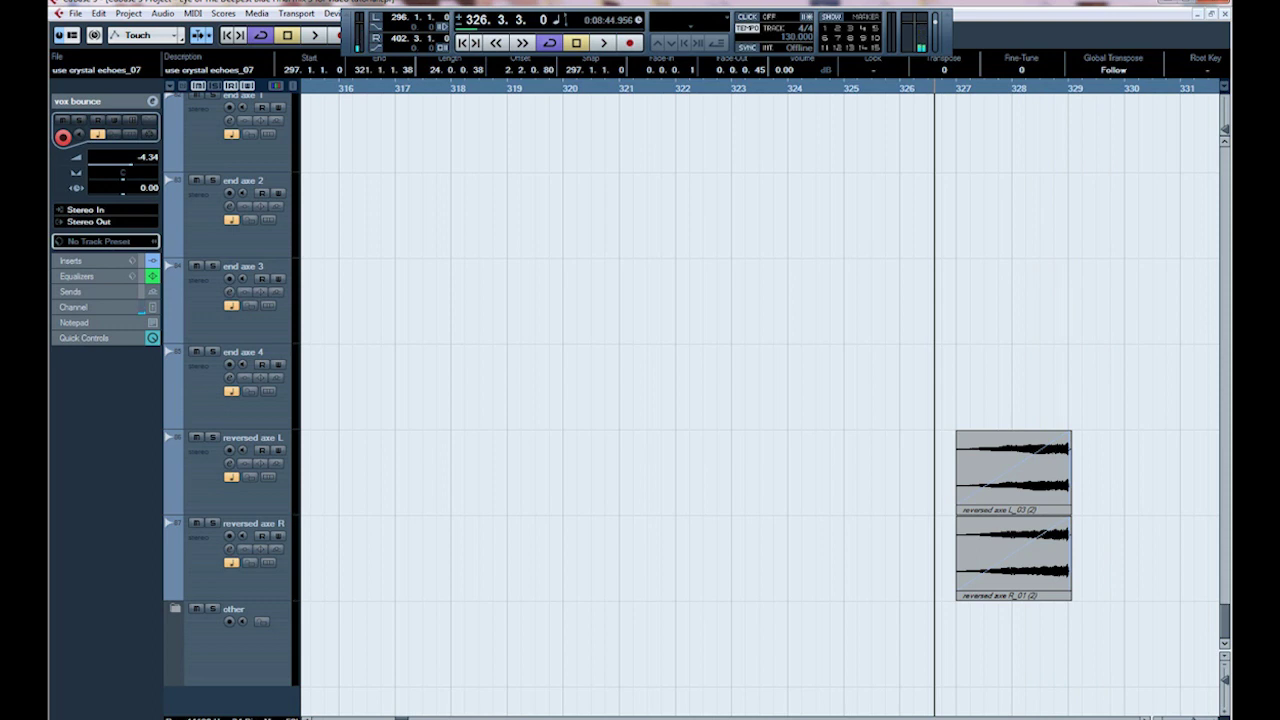
# Find the reversed axe L and R clips near bar 275, solo both tracks and play the clips
pyautogui.press('g')
pyautogui.press('g')
pyautogui.press('g')
pyautogui.press('g')
pyautogui.press('g')
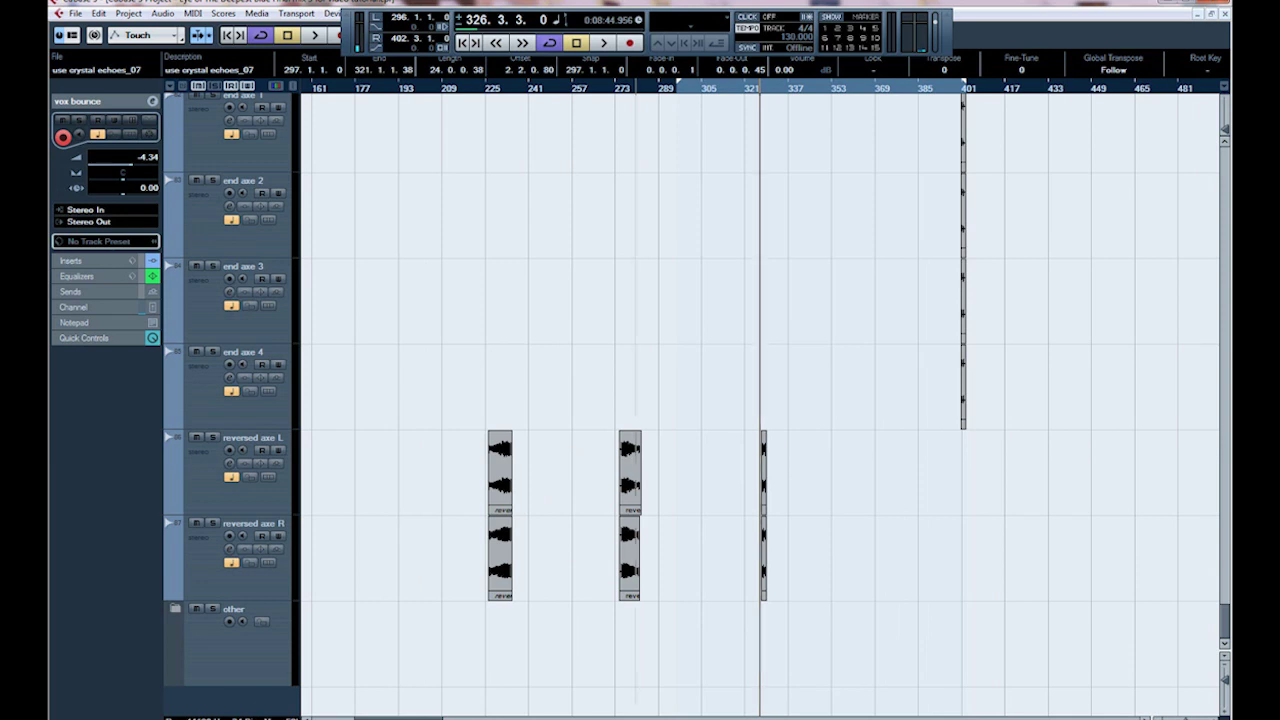
pyautogui.press('h')
pyautogui.press('h')
pyautogui.press('h')
pyautogui.press('h')
pyautogui.press('h')
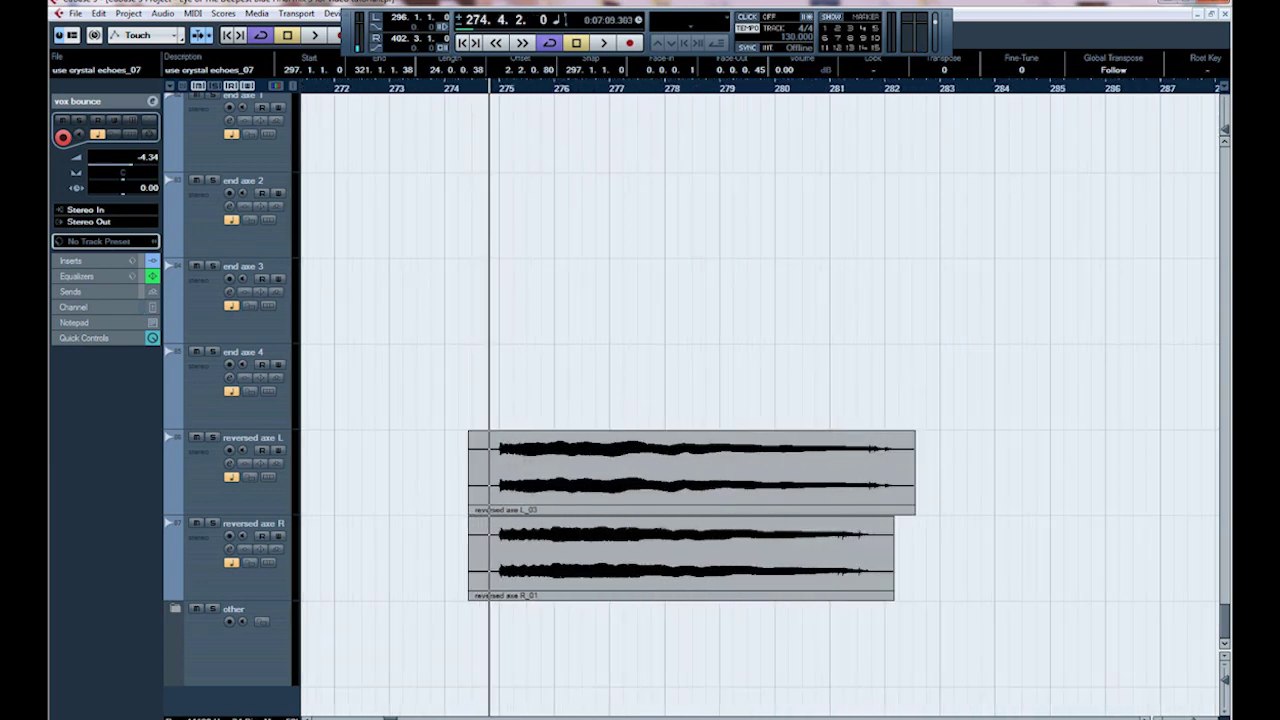
pyautogui.click(212, 437)
pyautogui.click(212, 523)
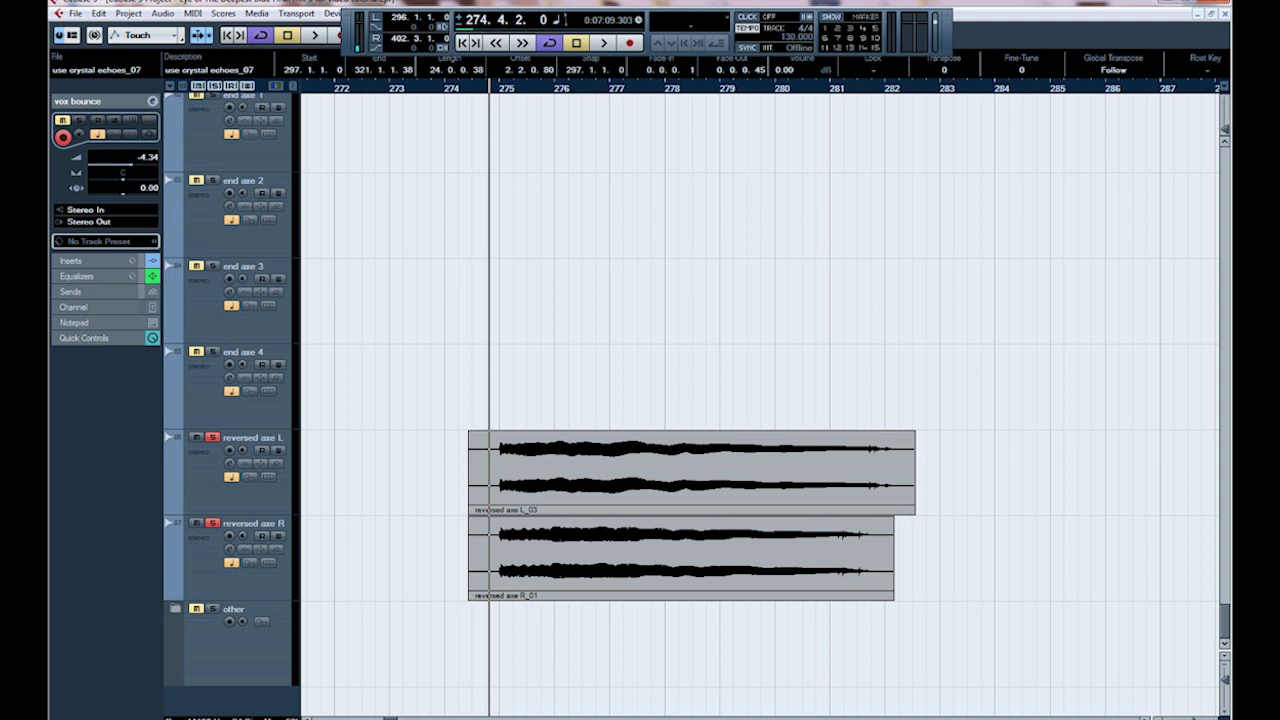
pyautogui.press('space')
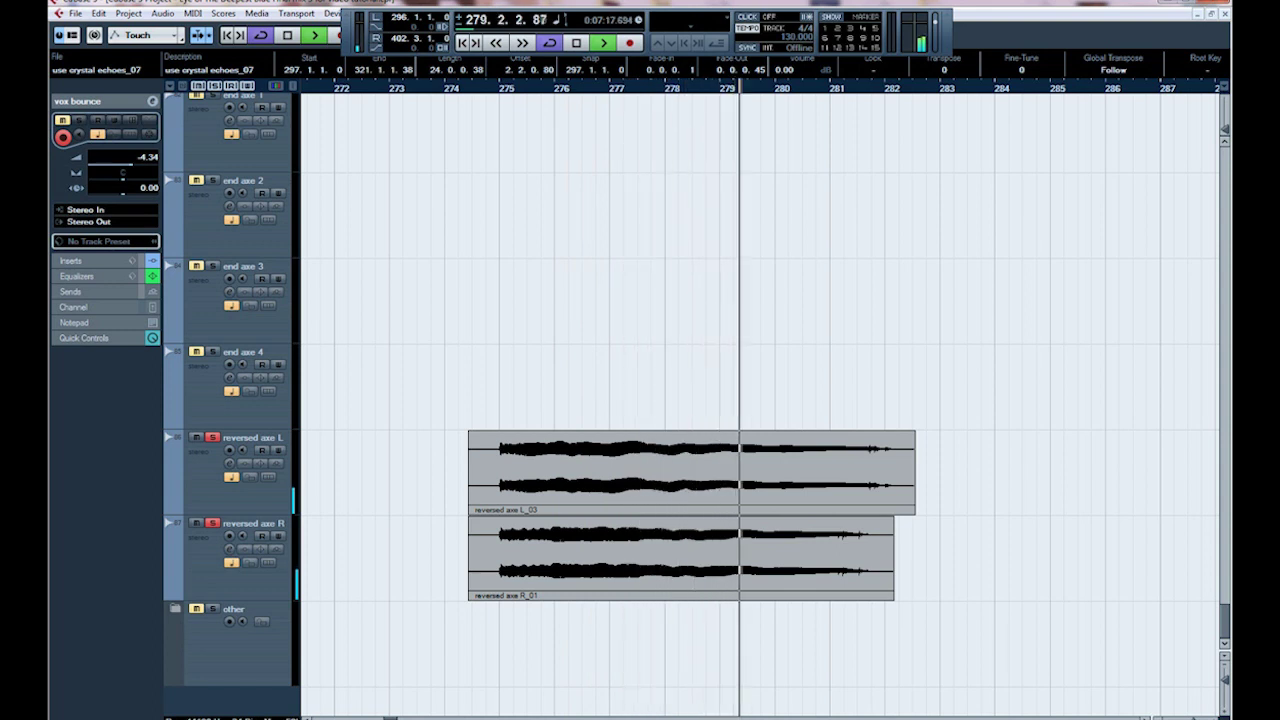
pyautogui.press('space')
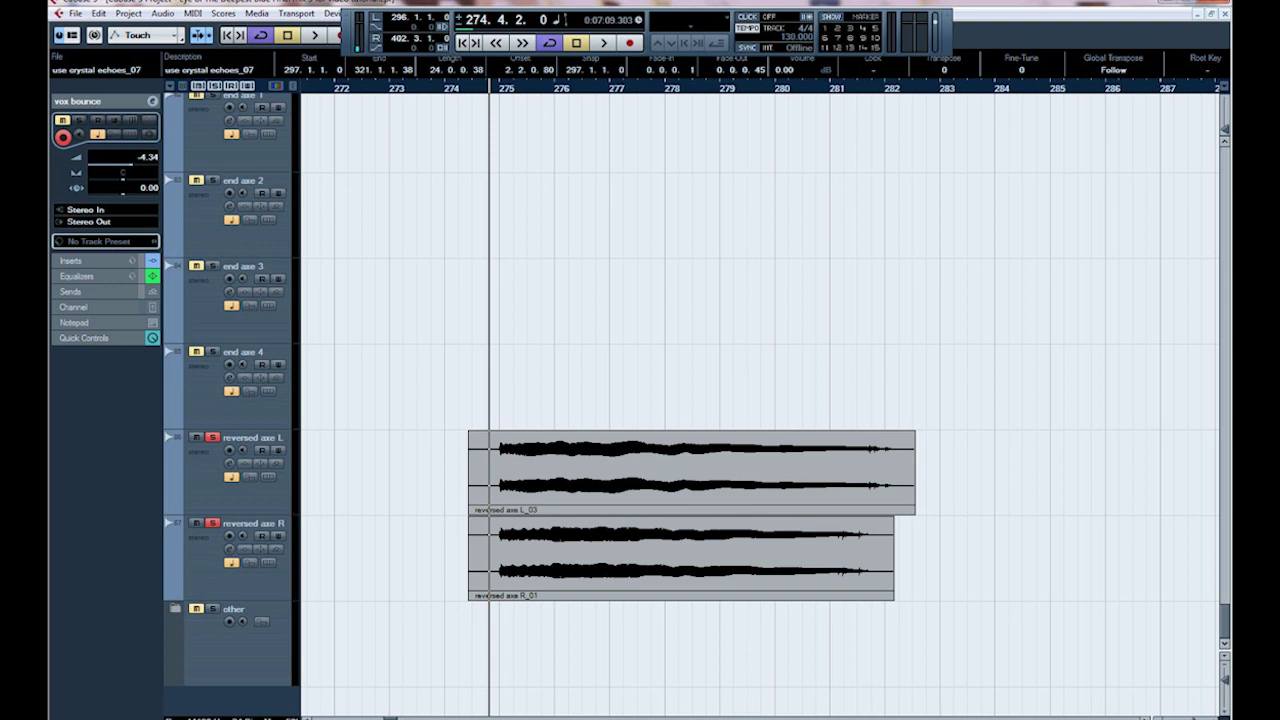
# Select both reversed axe clips near bar 274 and show the audio Process options containing Reverse, without applying any
pyautogui.press('g')
pyautogui.press('g')
pyautogui.press('g')
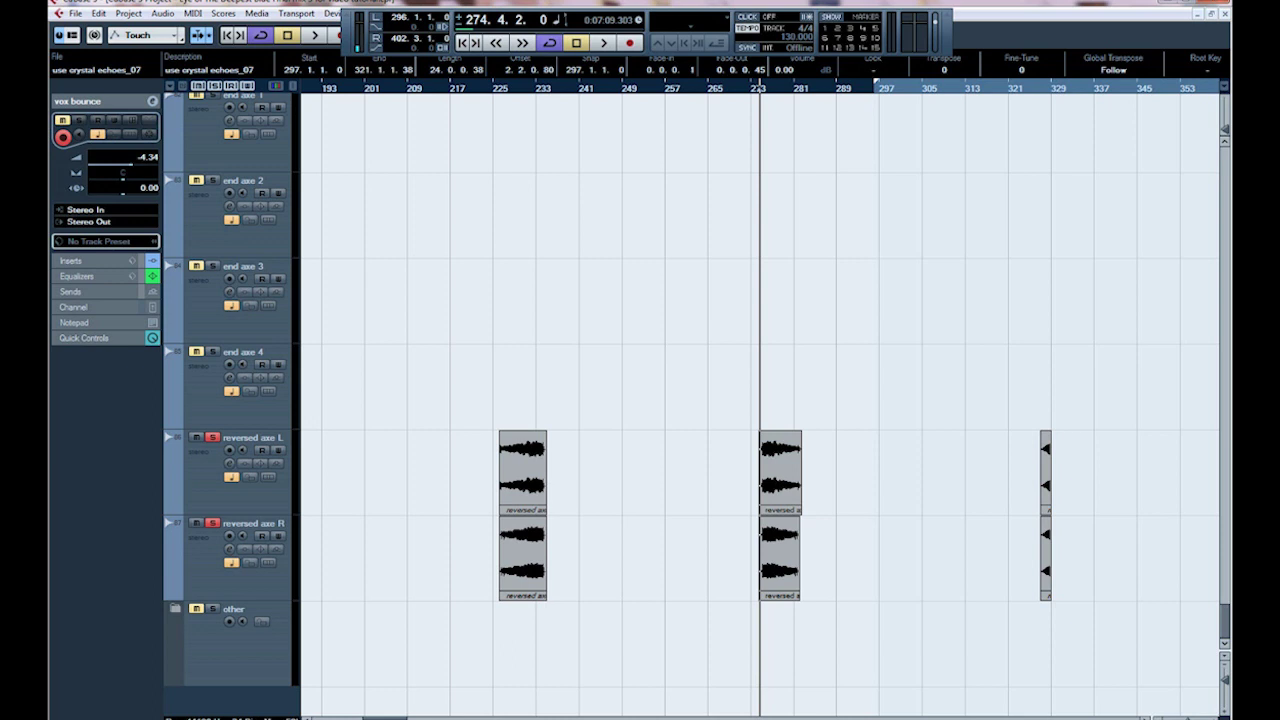
pyautogui.moveTo(850, 558); pyautogui.dragTo(762, 445)
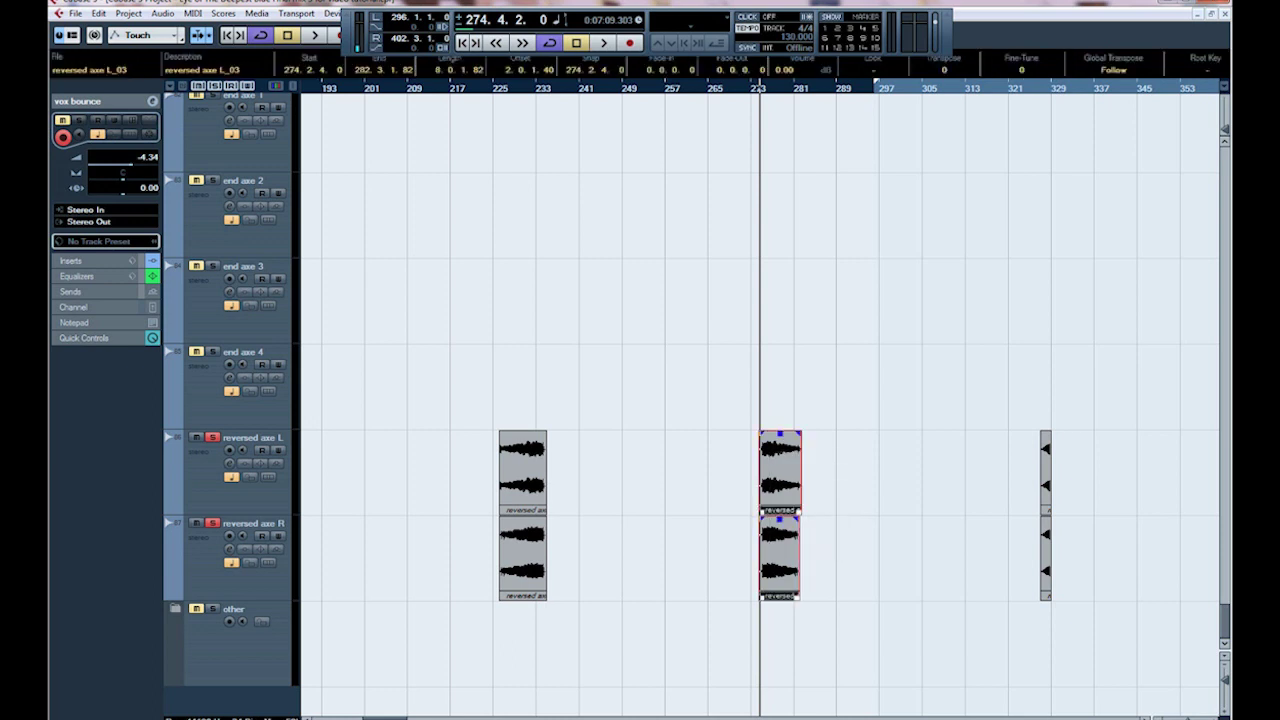
pyautogui.rightClick(766, 450)
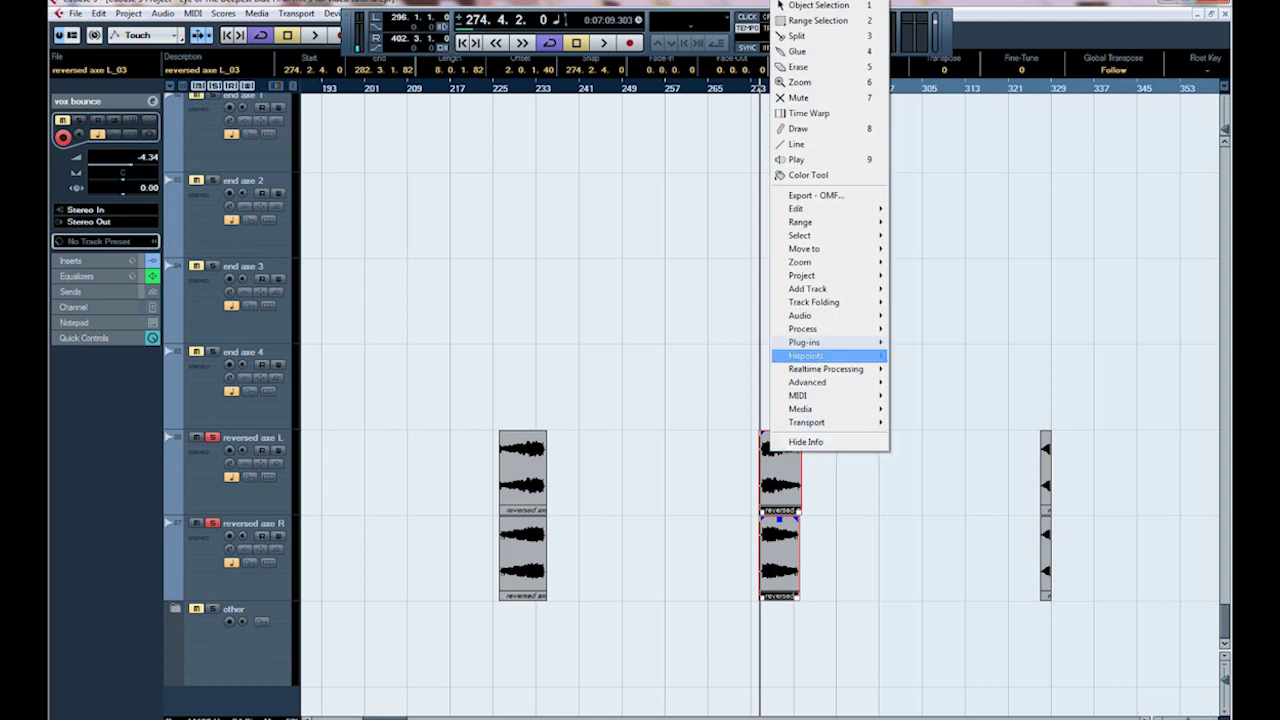
pyautogui.moveTo(835, 329)
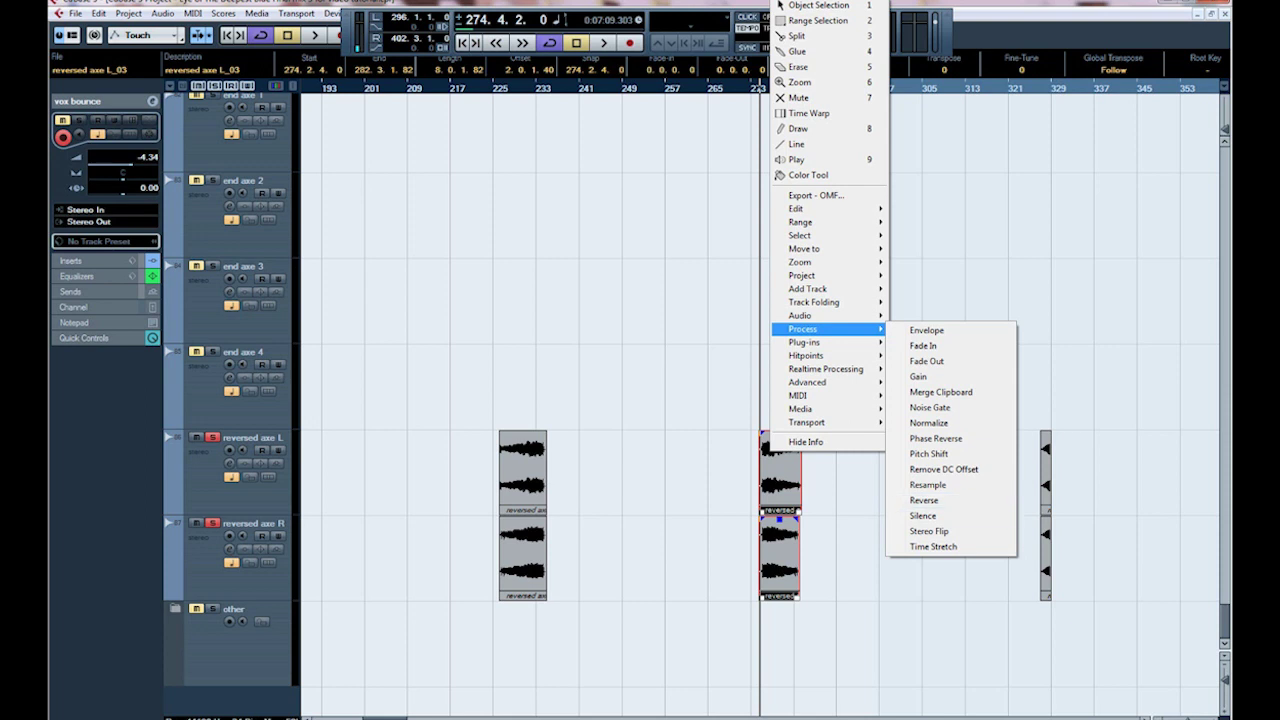
pyautogui.press('Escape')
# Play the soloed reversed axe clips from bar 226 through to the end of their swell
pyautogui.moveTo(505, 88); pyautogui.dragTo(488, 130)
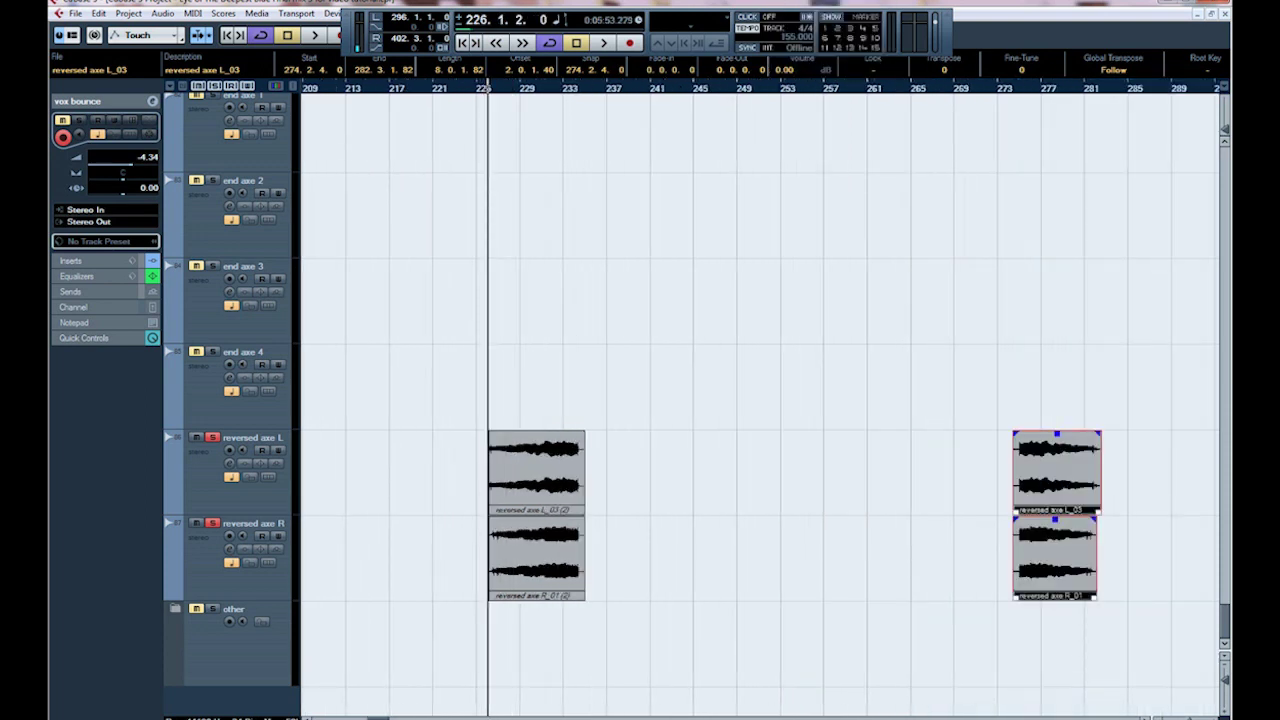
pyautogui.press('space')
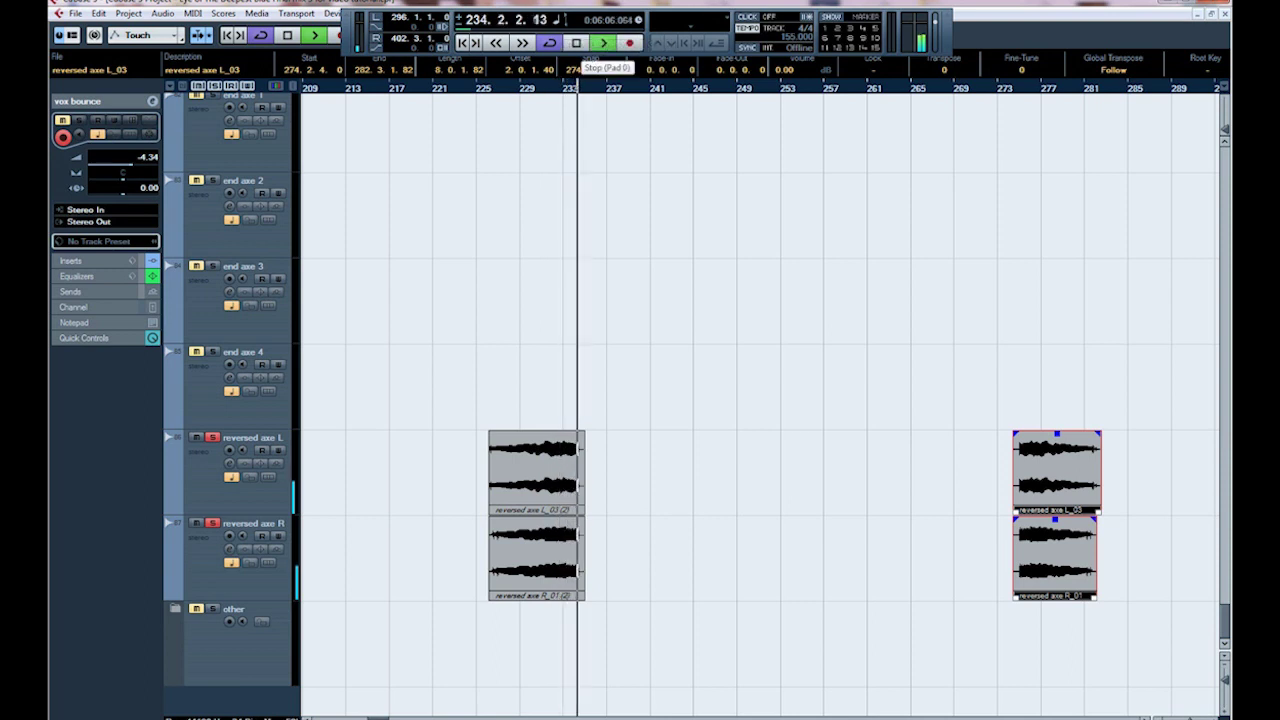
pyautogui.click(576, 43)
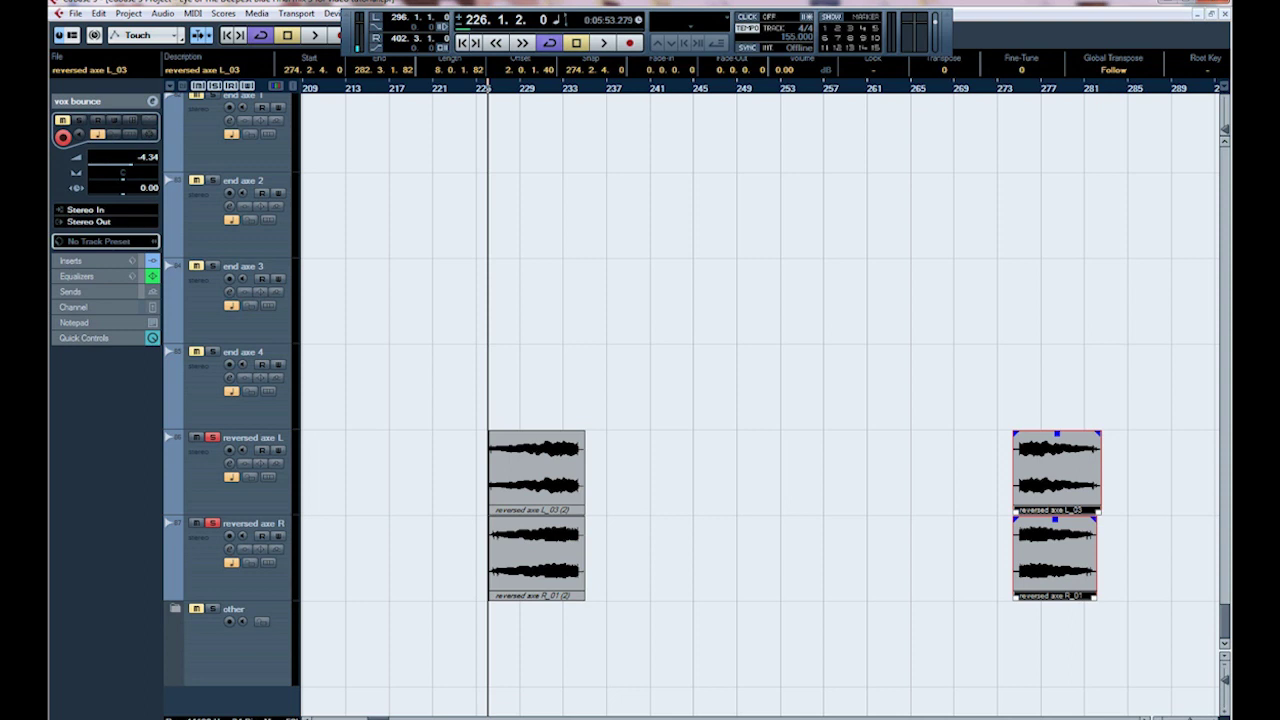
# Select both reversed axe clips starting near bar 226 and trim their start to bar 232
pyautogui.press('h')
pyautogui.press('h')
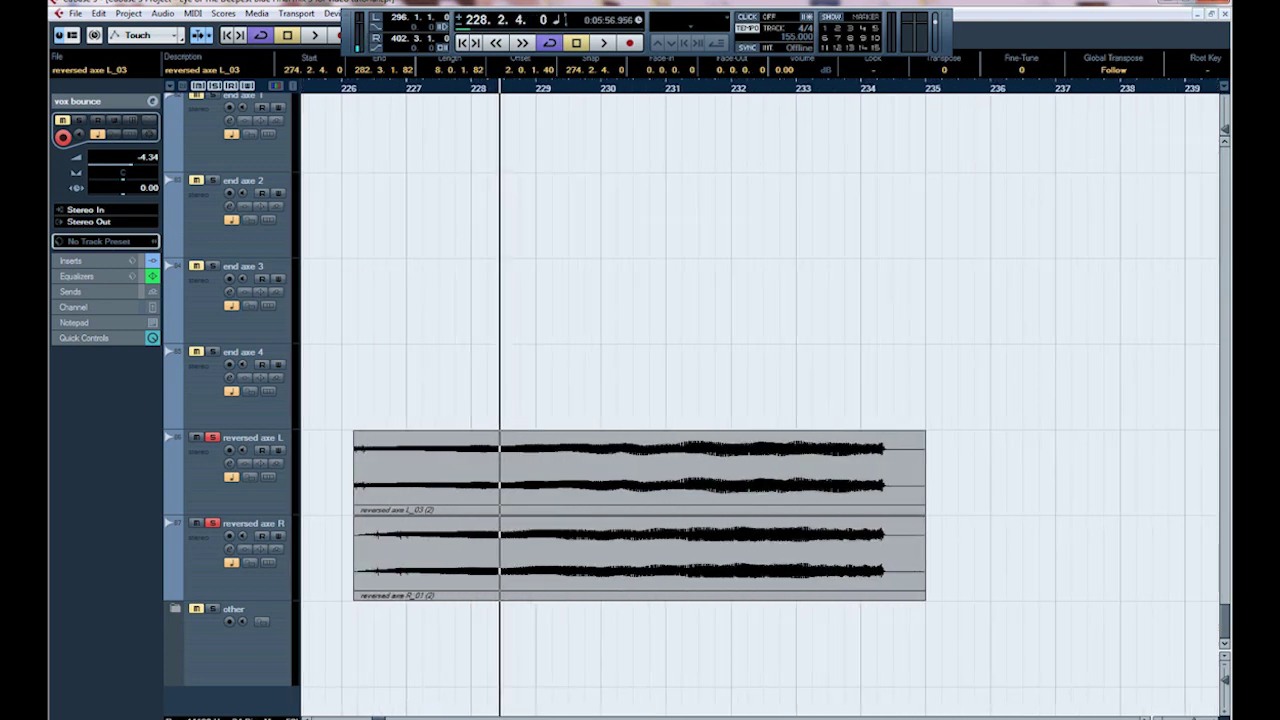
pyautogui.moveTo(981, 600); pyautogui.dragTo(467, 460)
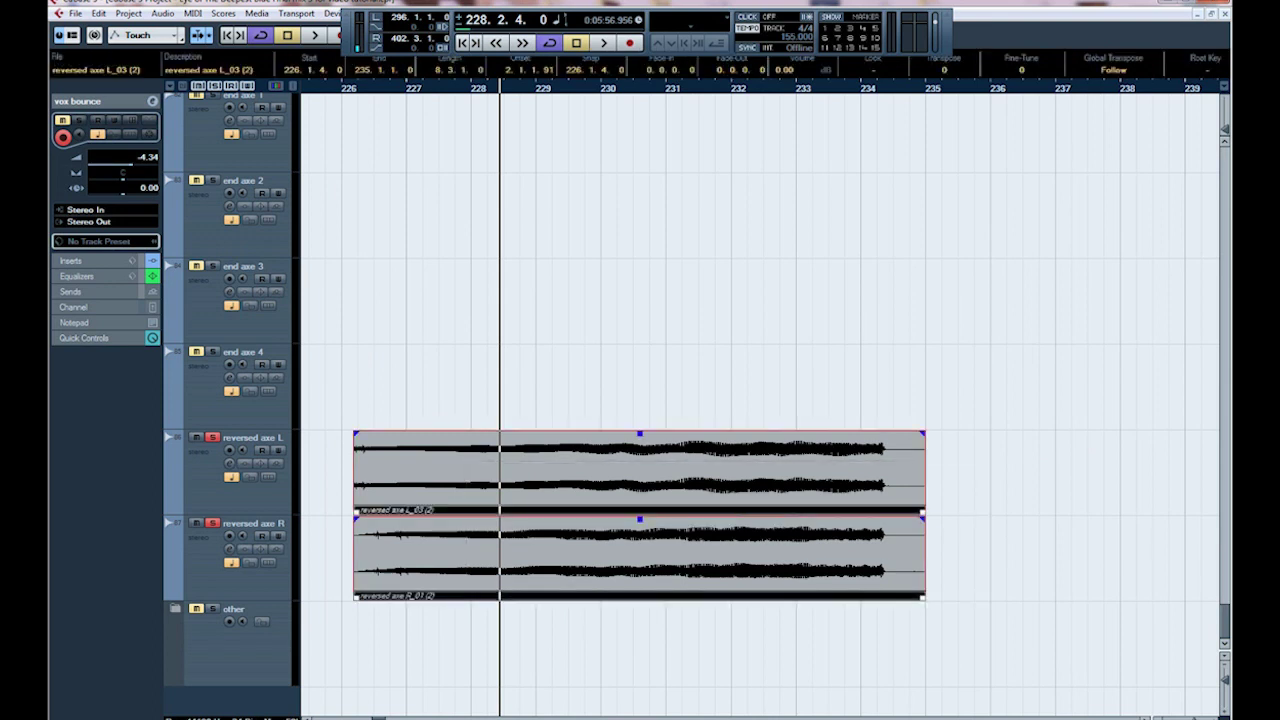
pyautogui.moveTo(356, 598); pyautogui.dragTo(731, 598)
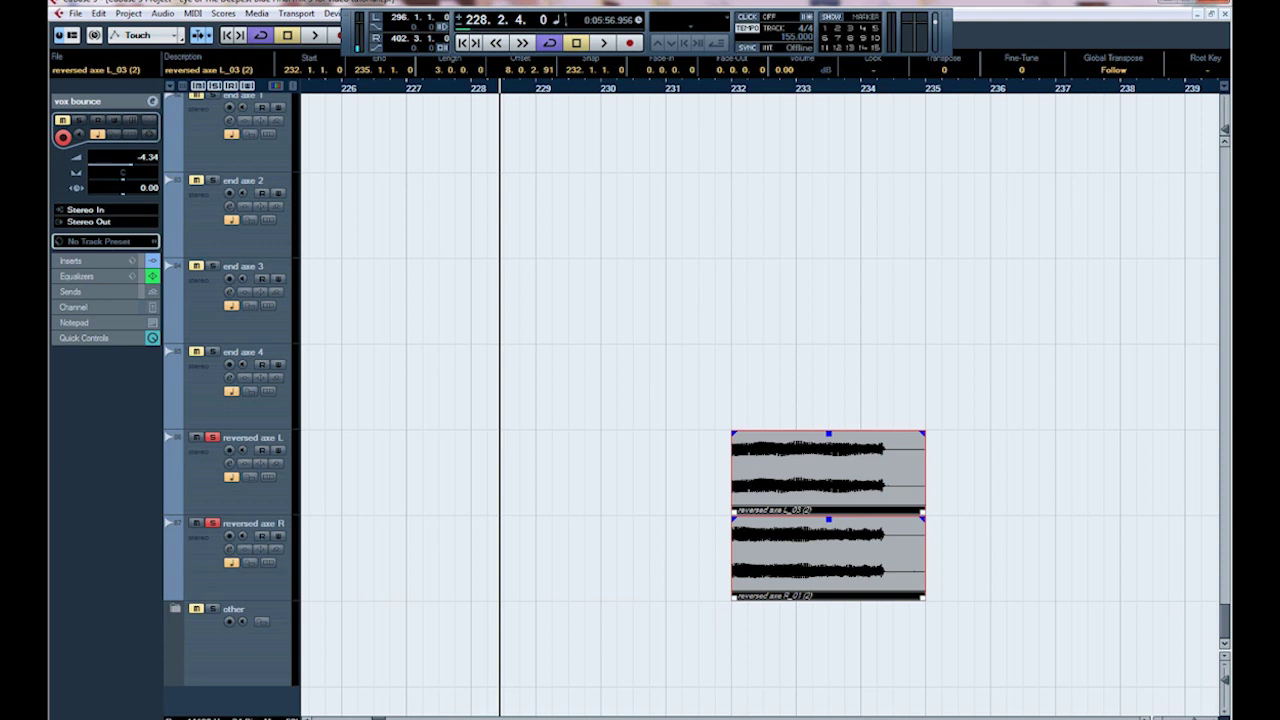
# Give both reversed axe clips a fade-in of 2.1.1.45 and trim their end to 234.3.1.0
pyautogui.moveTo(733, 434); pyautogui.dragTo(886, 449)
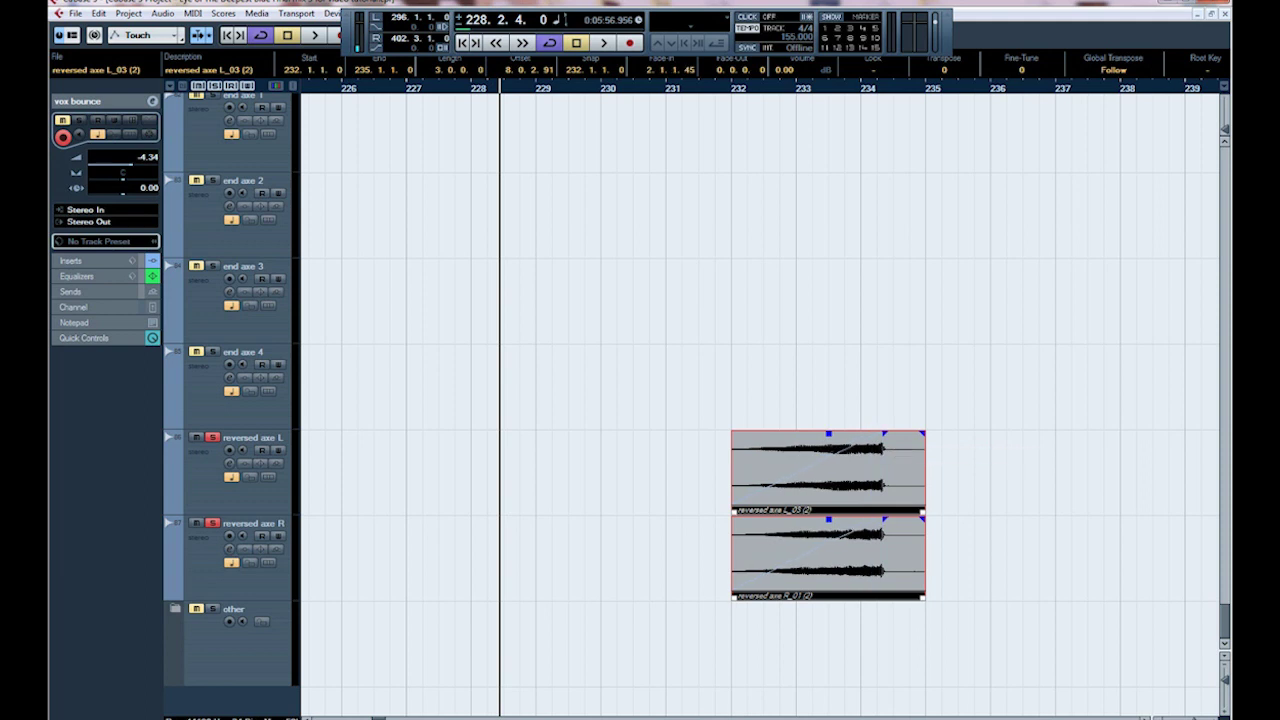
pyautogui.click(935, 600)
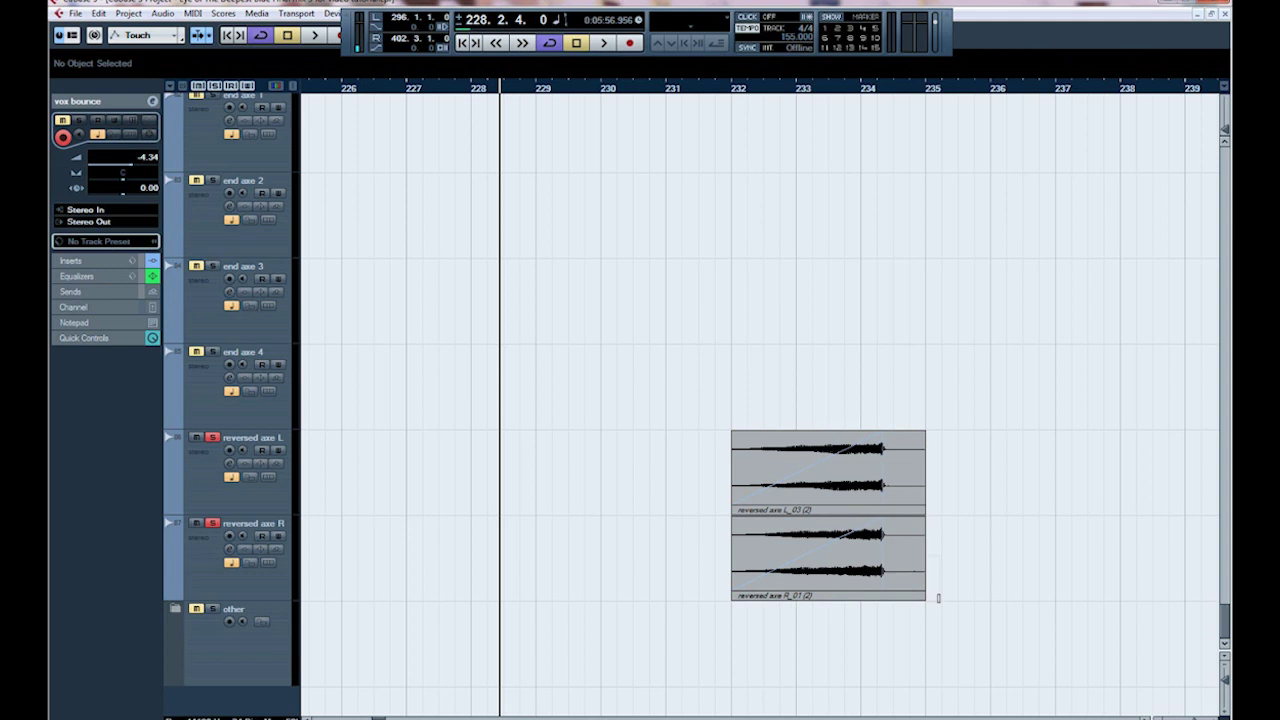
pyautogui.moveTo(940, 603); pyautogui.dragTo(905, 500)
pyautogui.moveTo(924, 598); pyautogui.dragTo(893, 603)
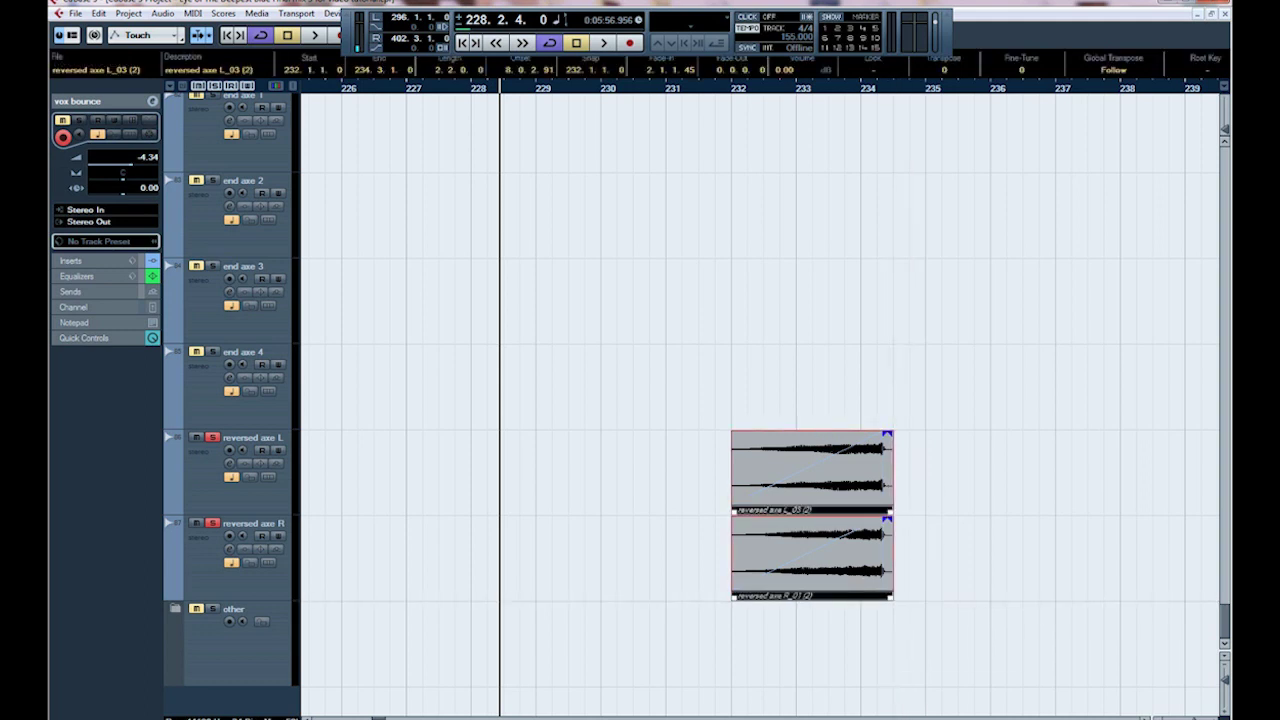
# Trim the end of both reversed axe clips to 234.2.2.118 and add a fade-out of 0.0.0.40
pyautogui.moveTo(890, 88); pyautogui.dragTo(890, 170)
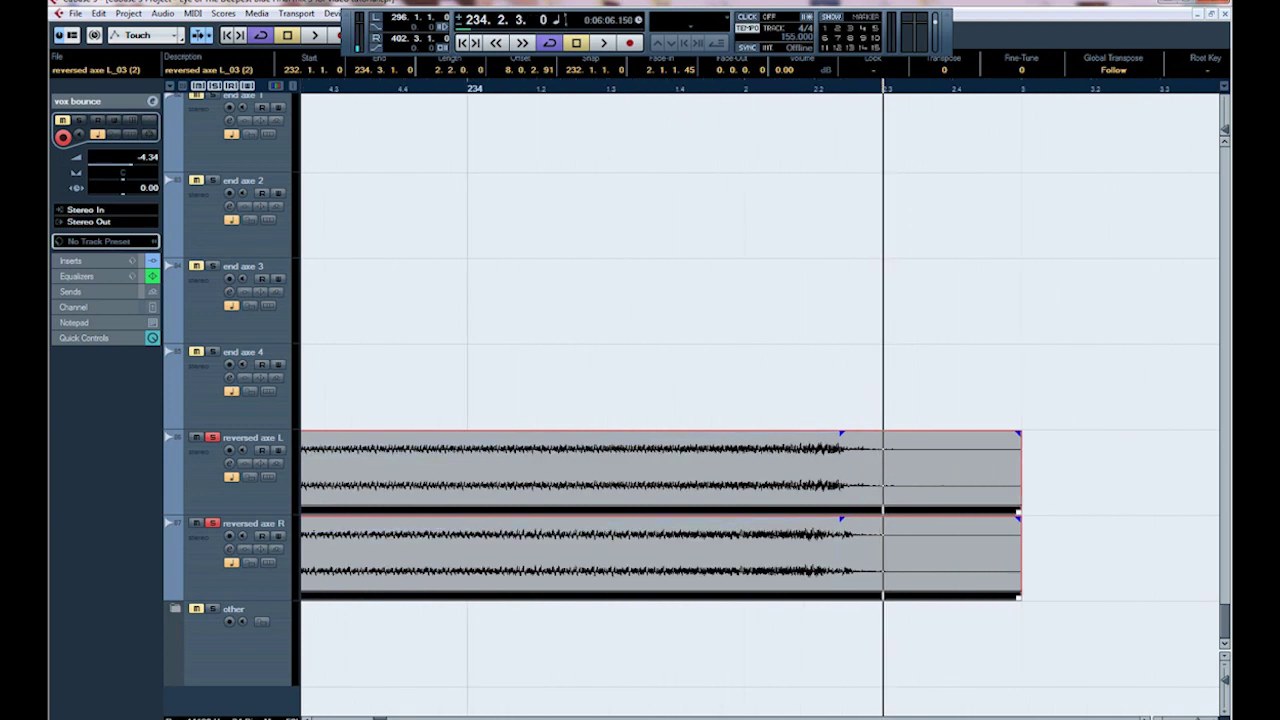
pyautogui.moveTo(358, 30); pyautogui.dragTo(308, 94)
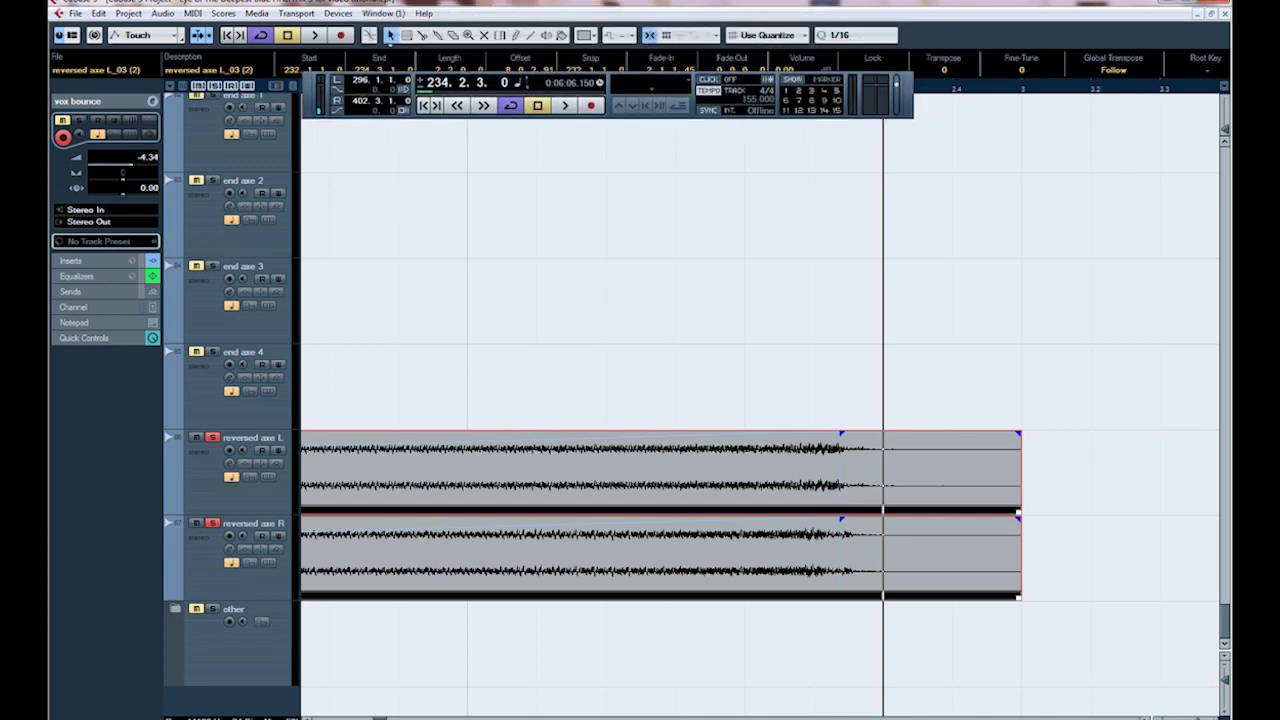
pyautogui.moveTo(1018, 598); pyautogui.dragTo(881, 598)
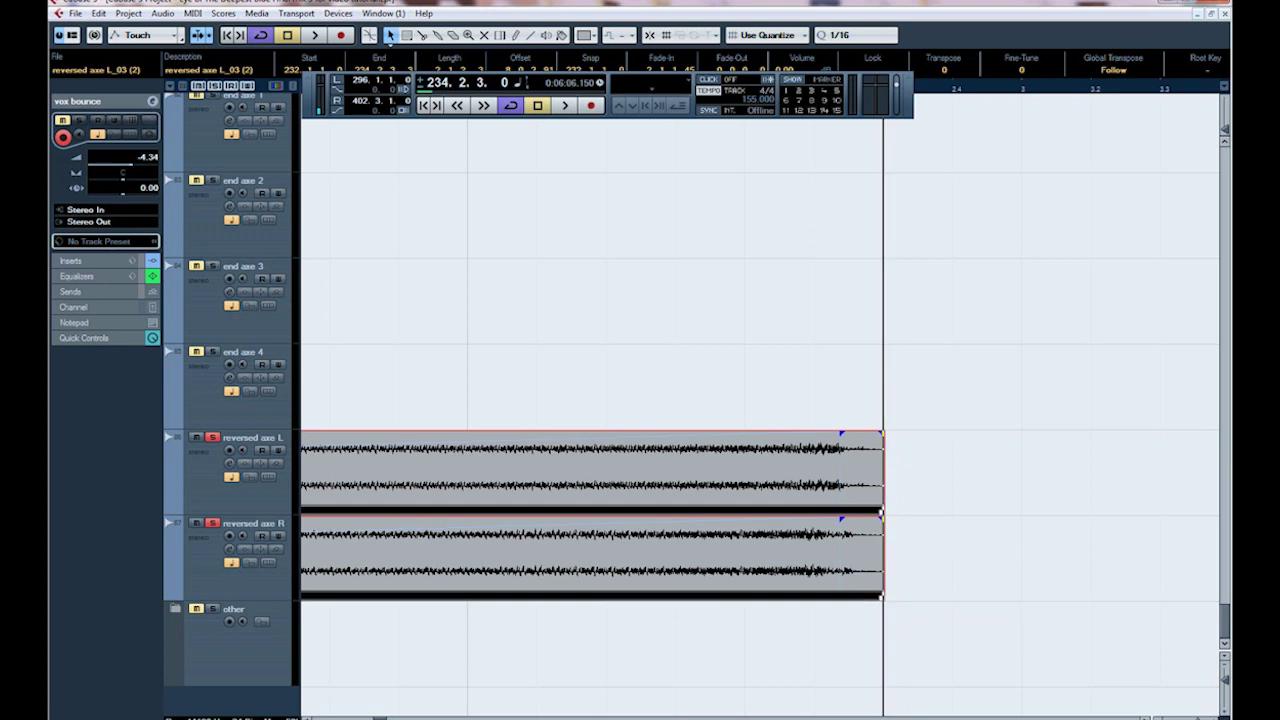
pyautogui.moveTo(842, 434)
pyautogui.mouseDown()
pyautogui.moveTo(872, 434)
pyautogui.moveTo(858, 434)
pyautogui.mouseUp()
pyautogui.moveTo(881, 598); pyautogui.dragTo(878, 598)
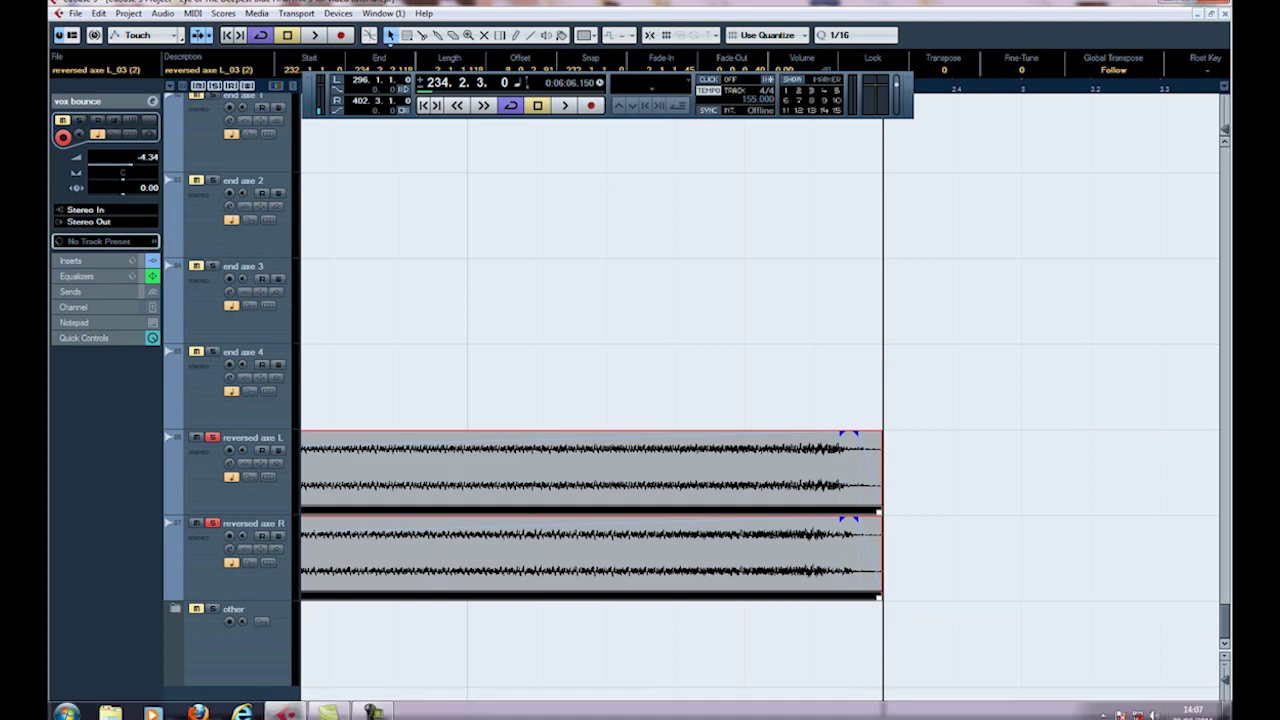
# Play the trimmed and faded reversed axe clips from about bar 231, stopping just past their end
pyautogui.press('g')
pyautogui.press('g')
pyautogui.press('g')
pyautogui.press('g')
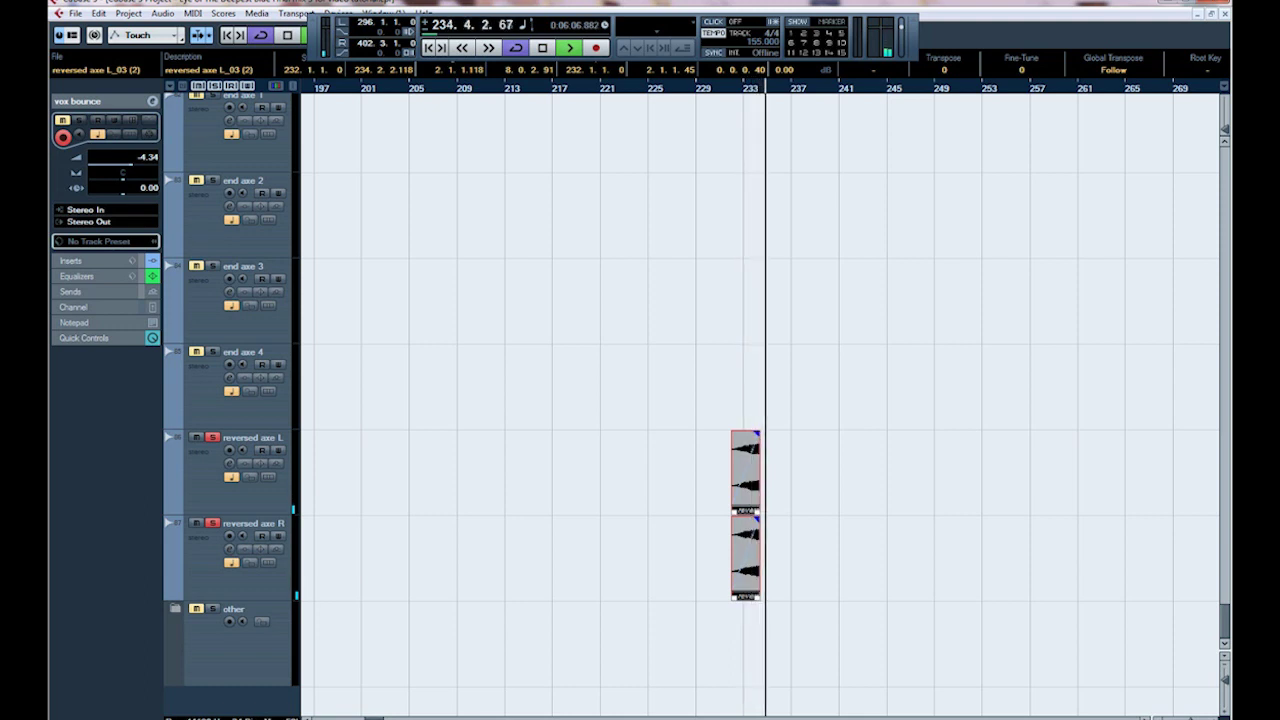
pyautogui.press('space')
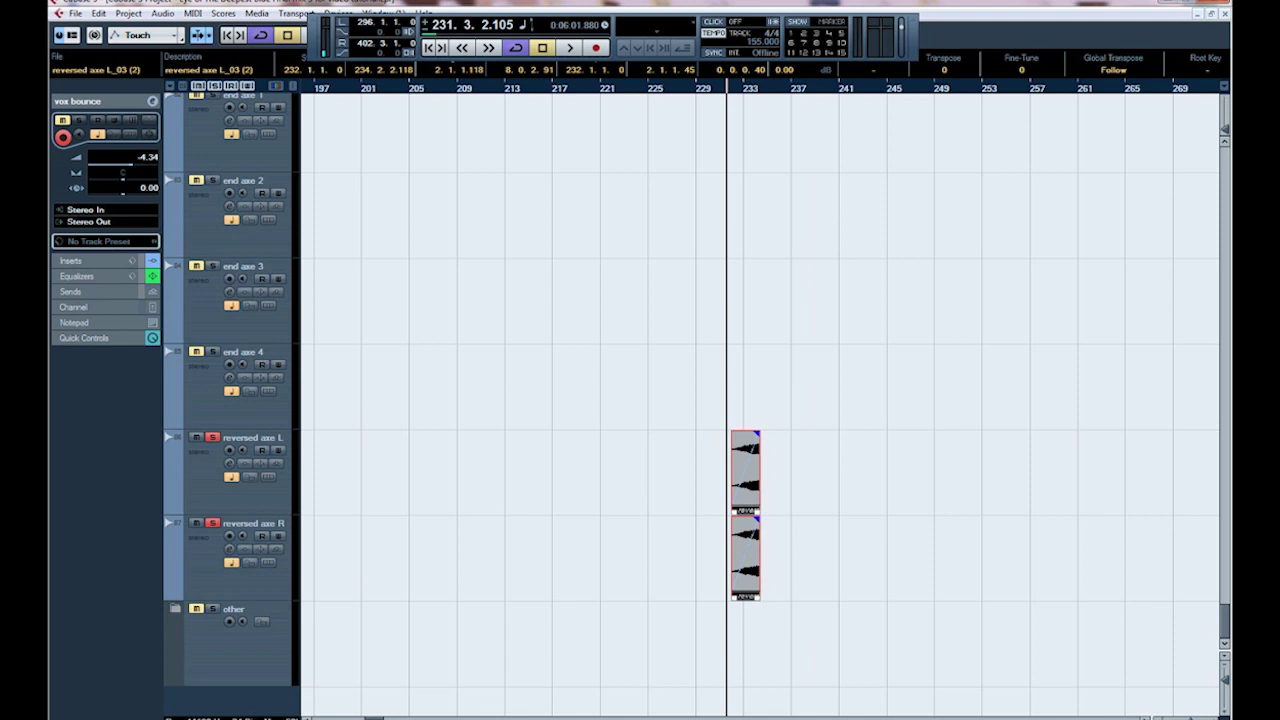
# Take both reversed axe tracks out of solo and locate their reversed clips at bar 327
pyautogui.click(212, 438)
pyautogui.click(212, 524)
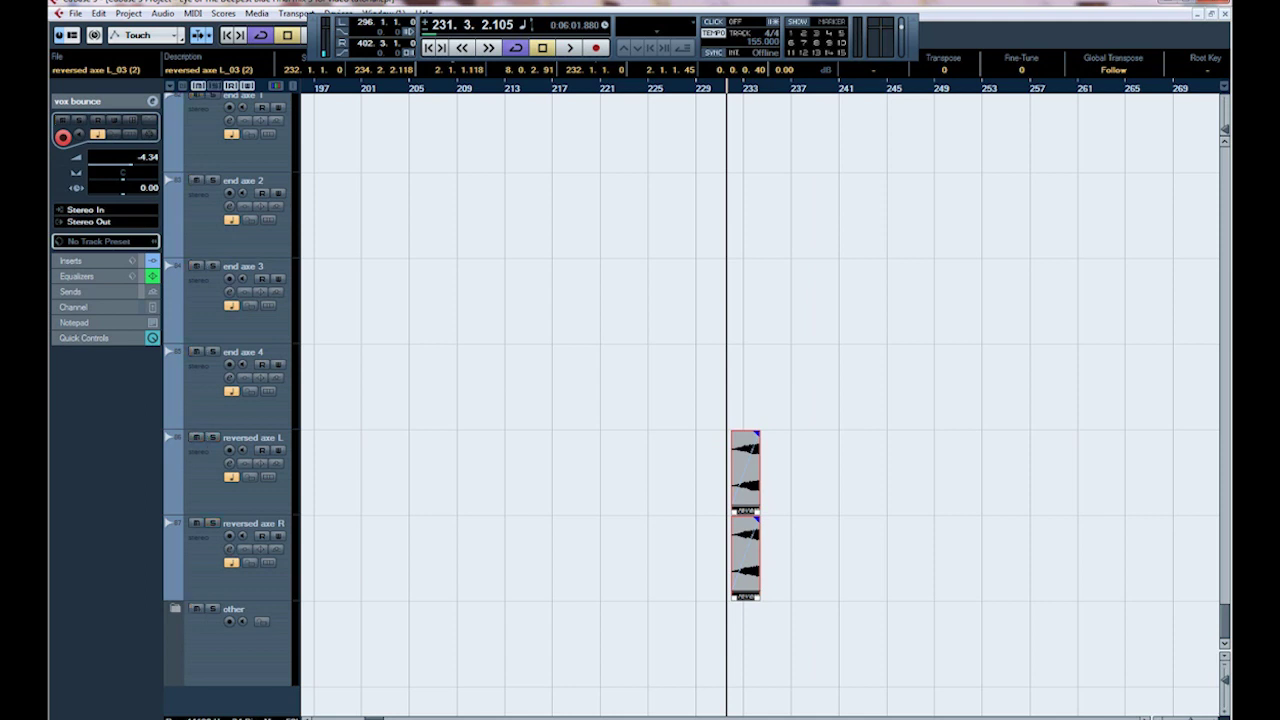
pyautogui.press('g')
pyautogui.press('g')
pyautogui.press('g')
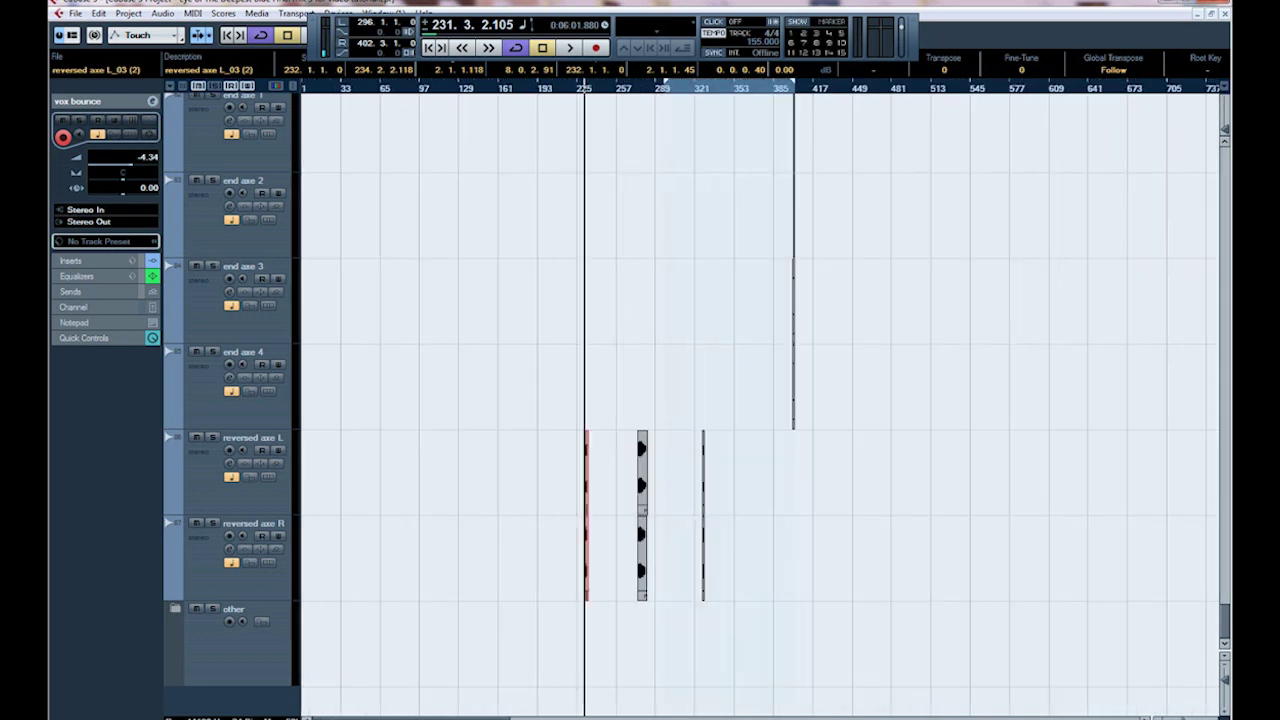
pyautogui.scroll(10, 760, 400)
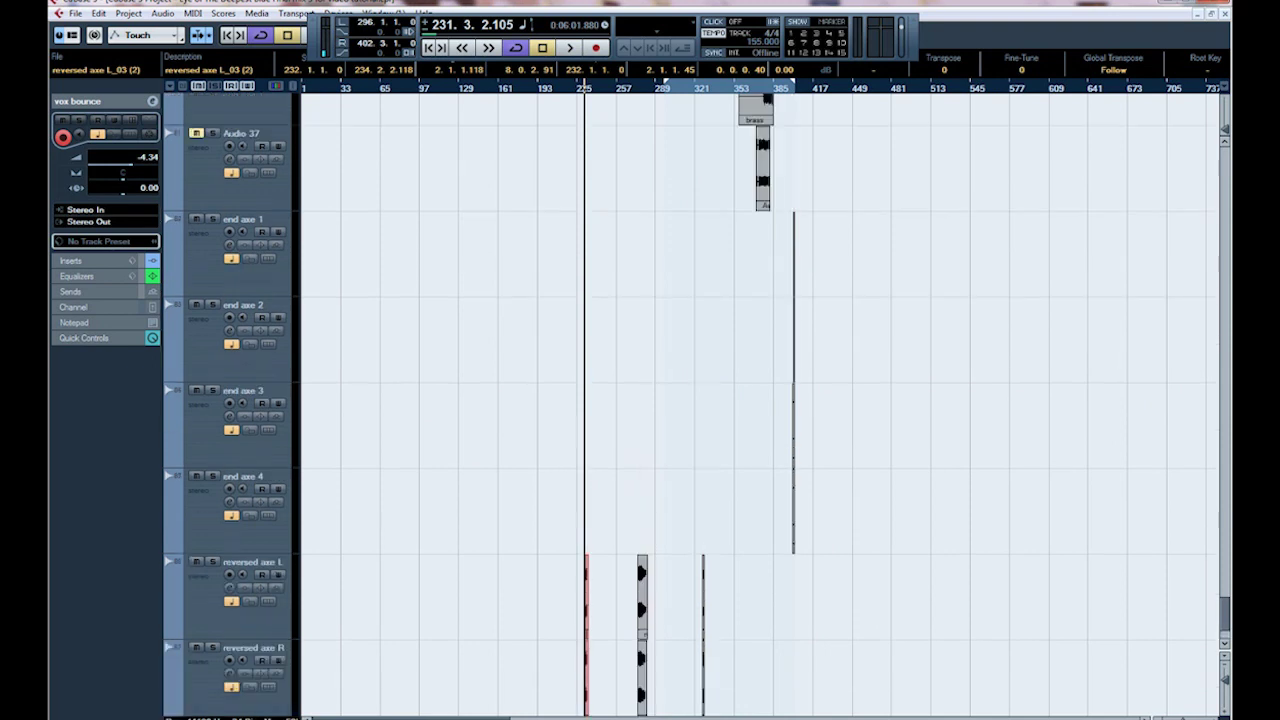
pyautogui.scroll(-10, 760, 400)
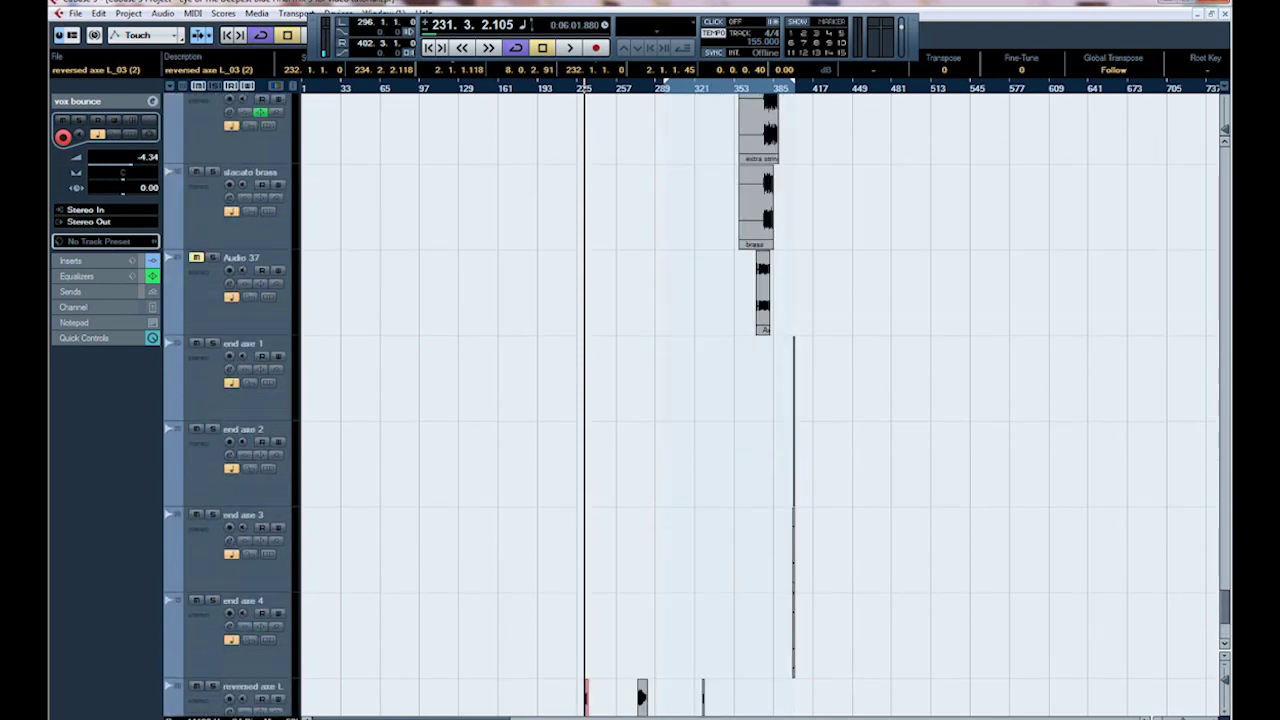
pyautogui.press('h')
pyautogui.press('h')
pyautogui.press('h')
pyautogui.press('h')
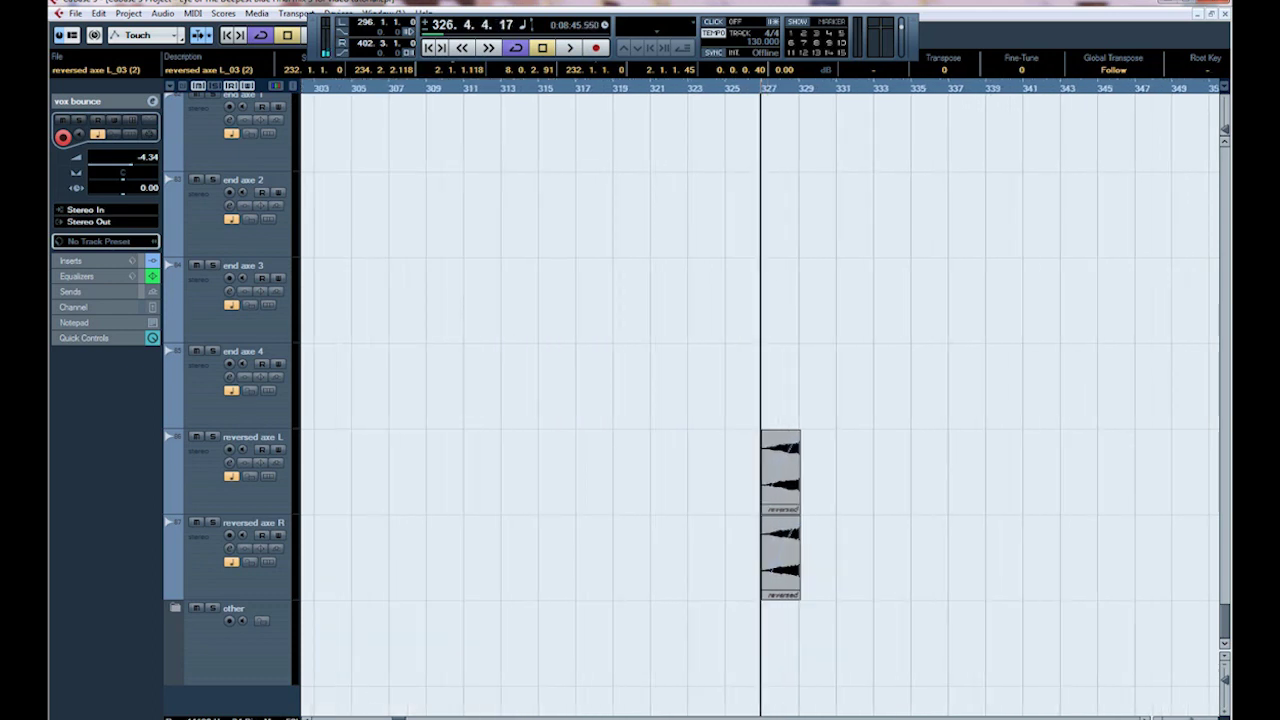
# Solo the gong track, play its clip from about bar 325, and take the track out of solo
pyautogui.scroll(10, 760, 400)
pyautogui.scroll(3, 760, 400)
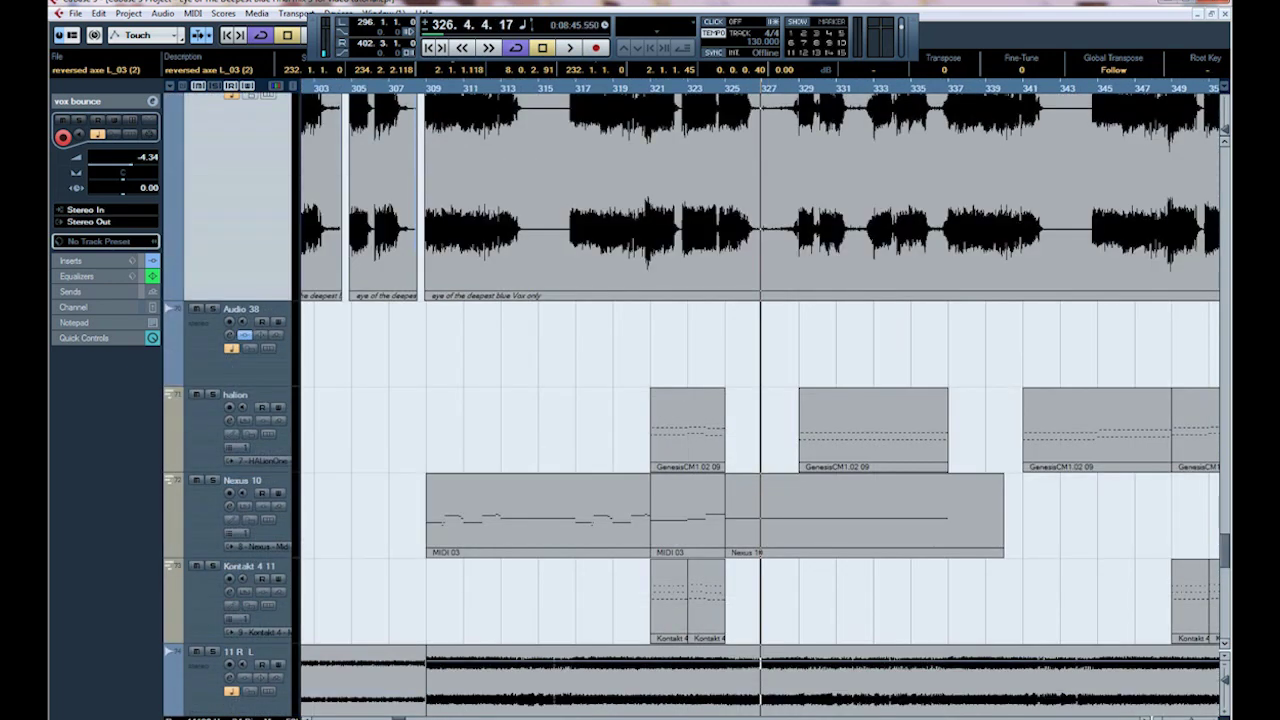
pyautogui.scroll(5, 760, 400)
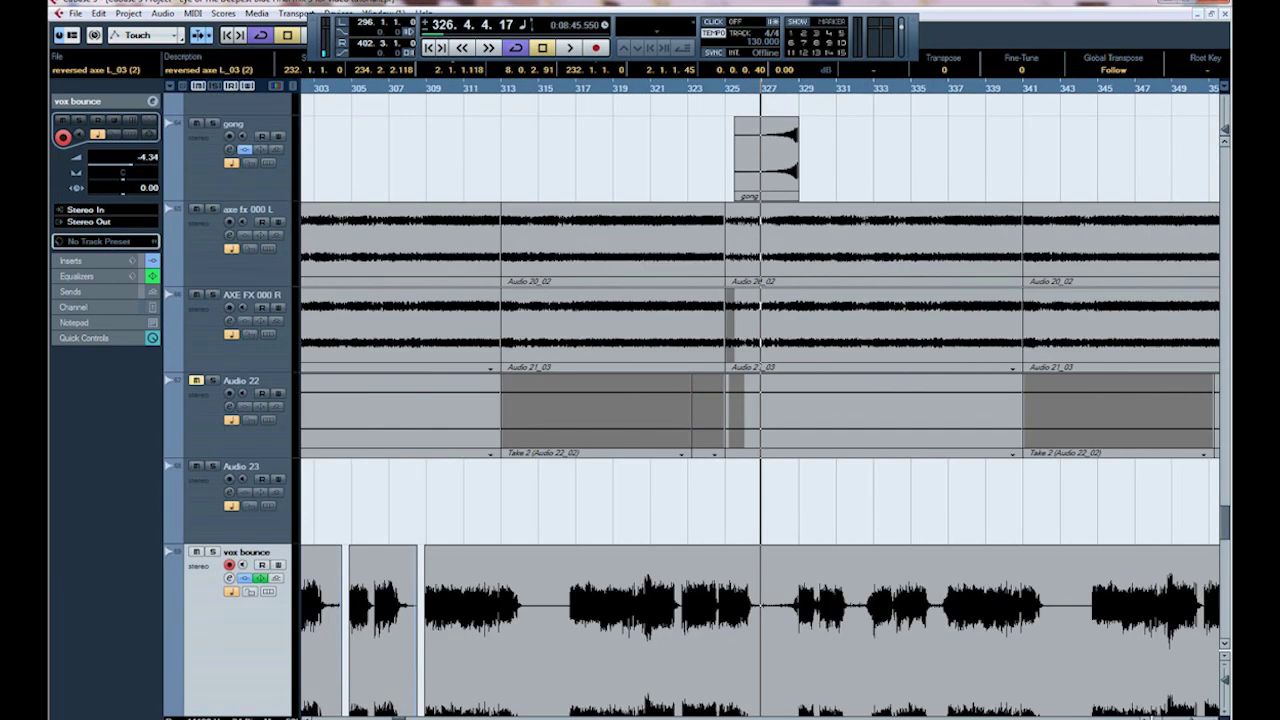
pyautogui.press('space')
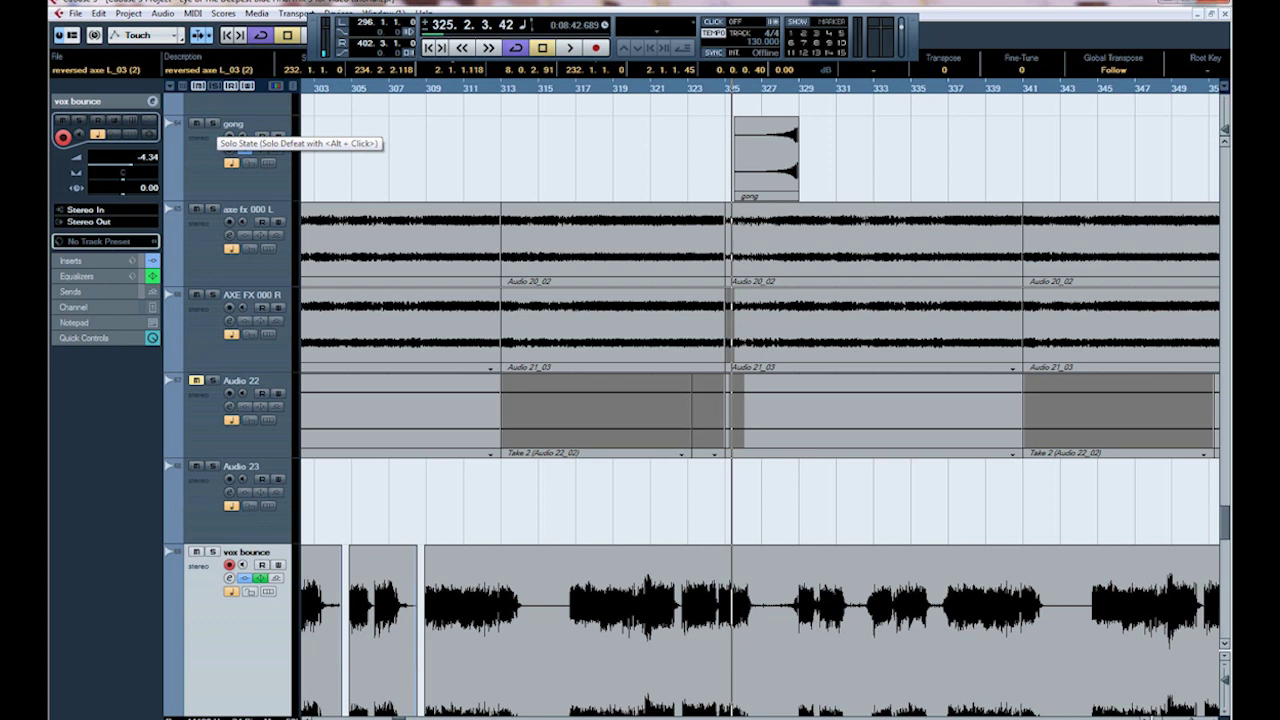
pyautogui.click(211, 124)
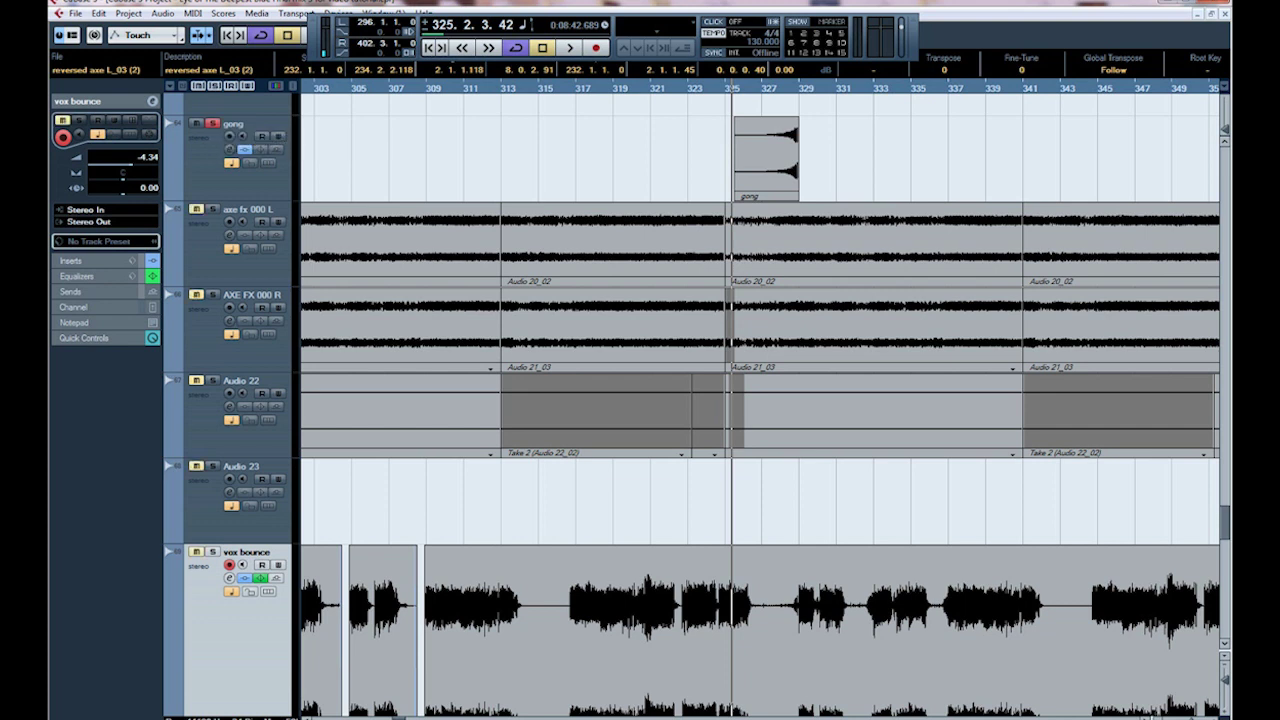
pyautogui.press('space')
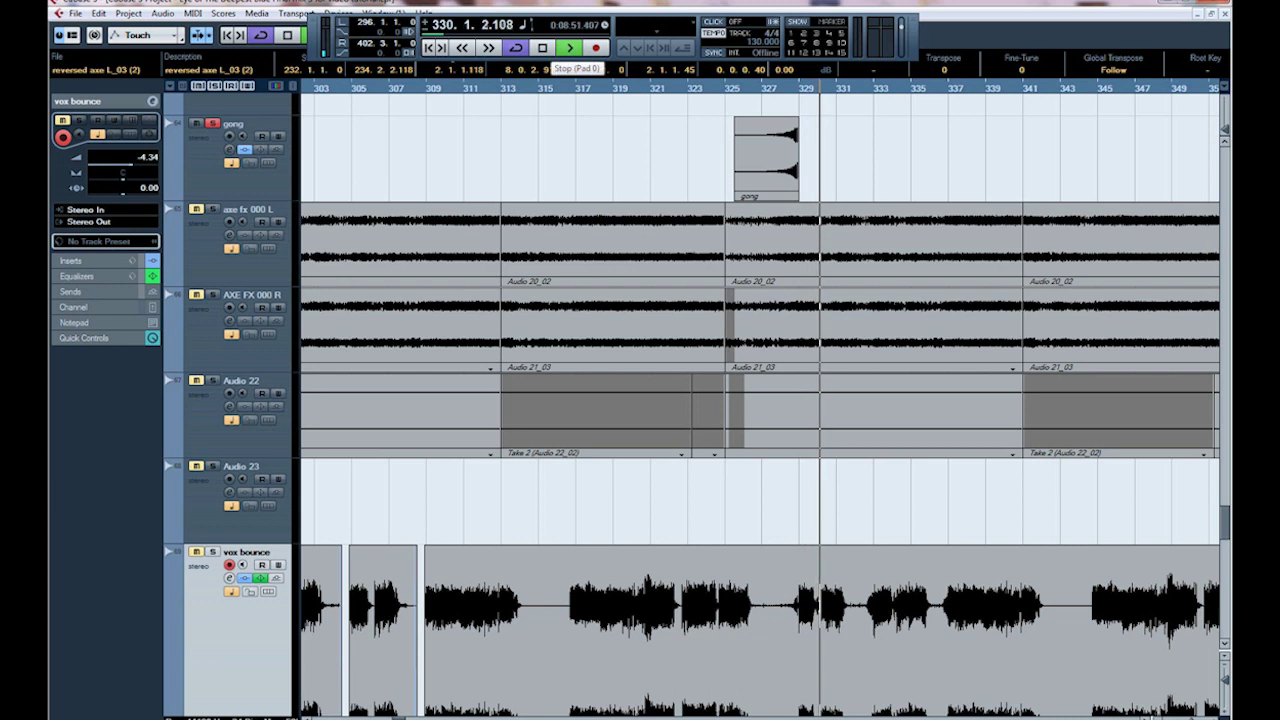
pyautogui.press('space')
pyautogui.click(212, 124)
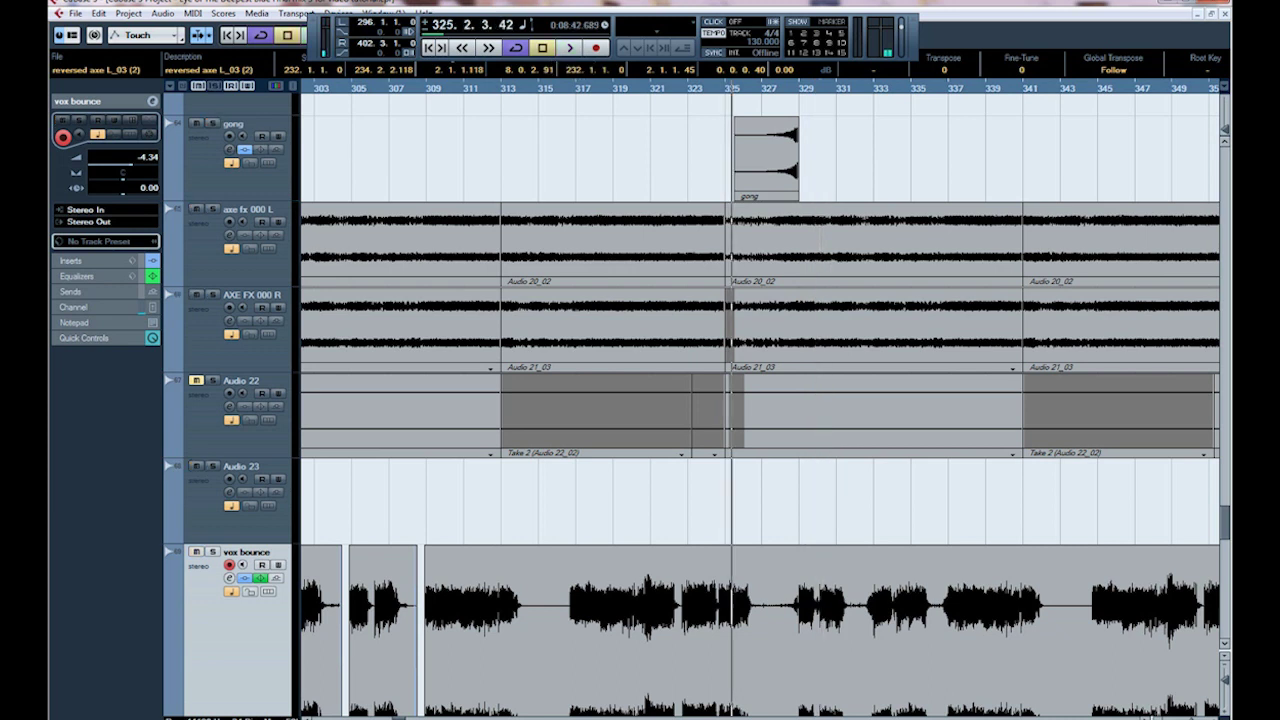
# Play the gong clip within the full mix from about bar 324, stopping around bar 333
pyautogui.press('KP_Subtract')
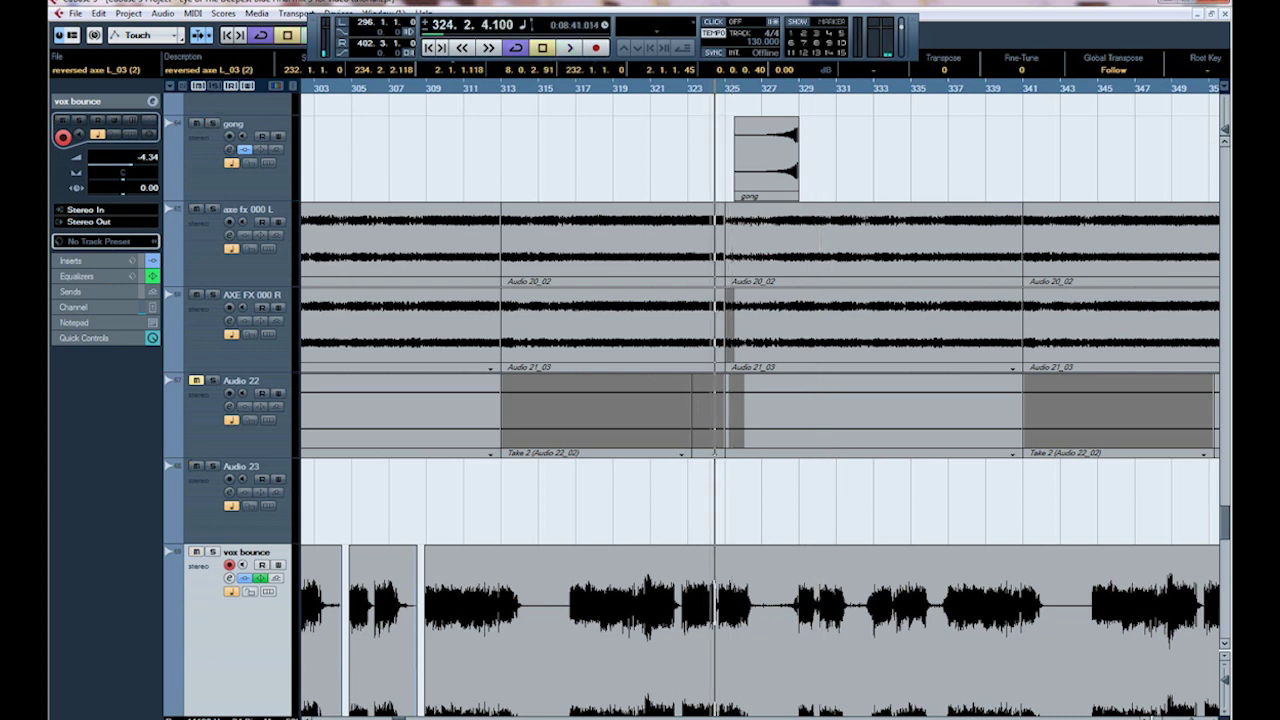
pyautogui.press('space')
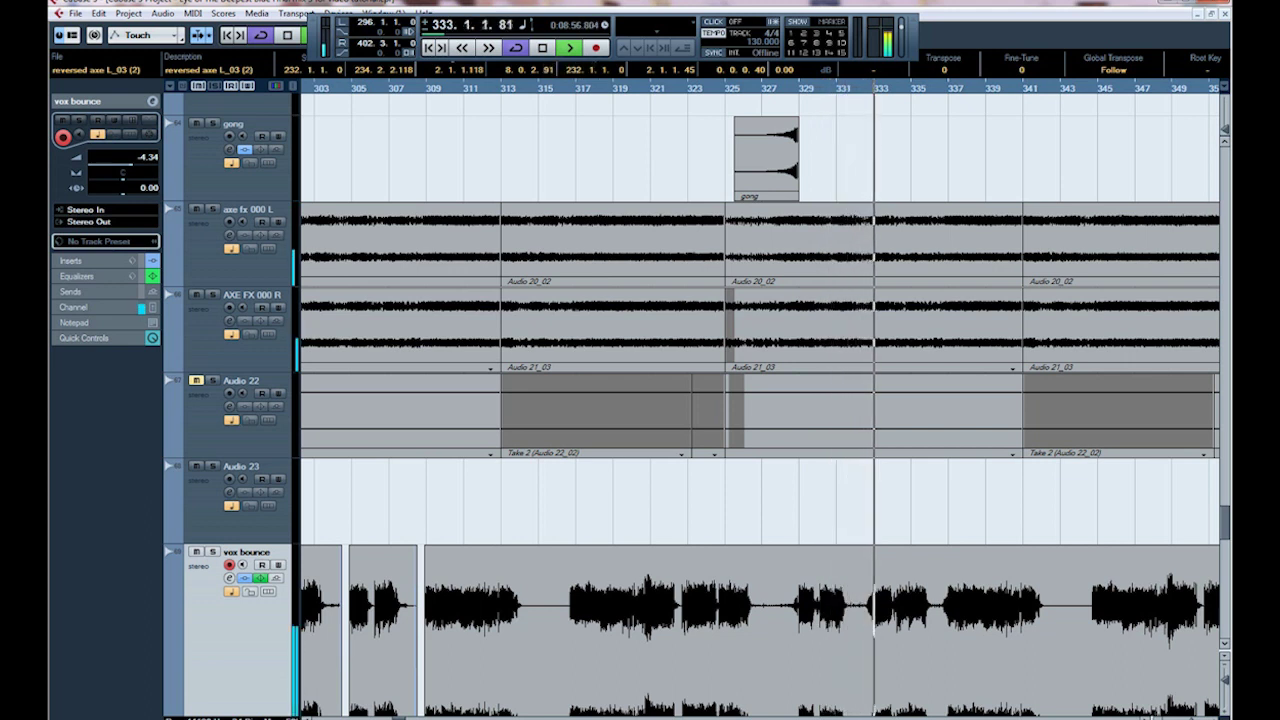
pyautogui.press('space')
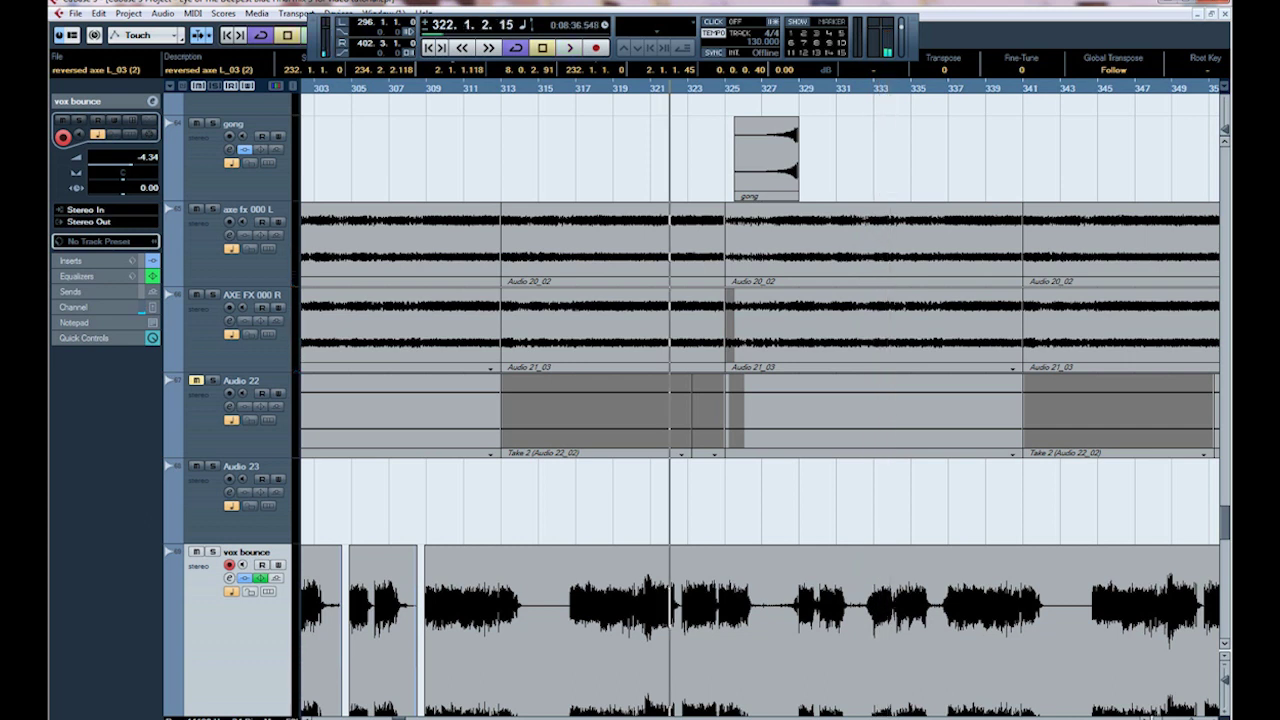
# Examine the notes of the strings track's MIDI clip at bar 321 in the Key Editor, then close it
pyautogui.scroll(3, 760, 400)
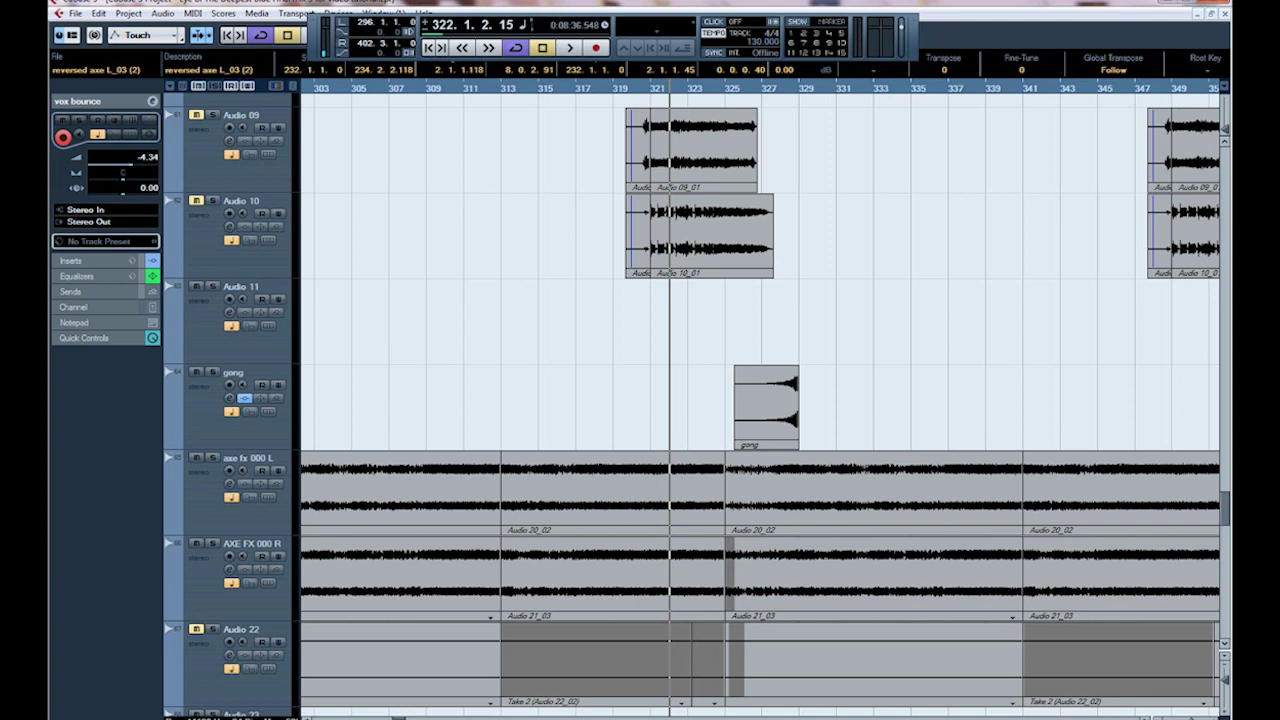
pyautogui.scroll(10, 760, 400)
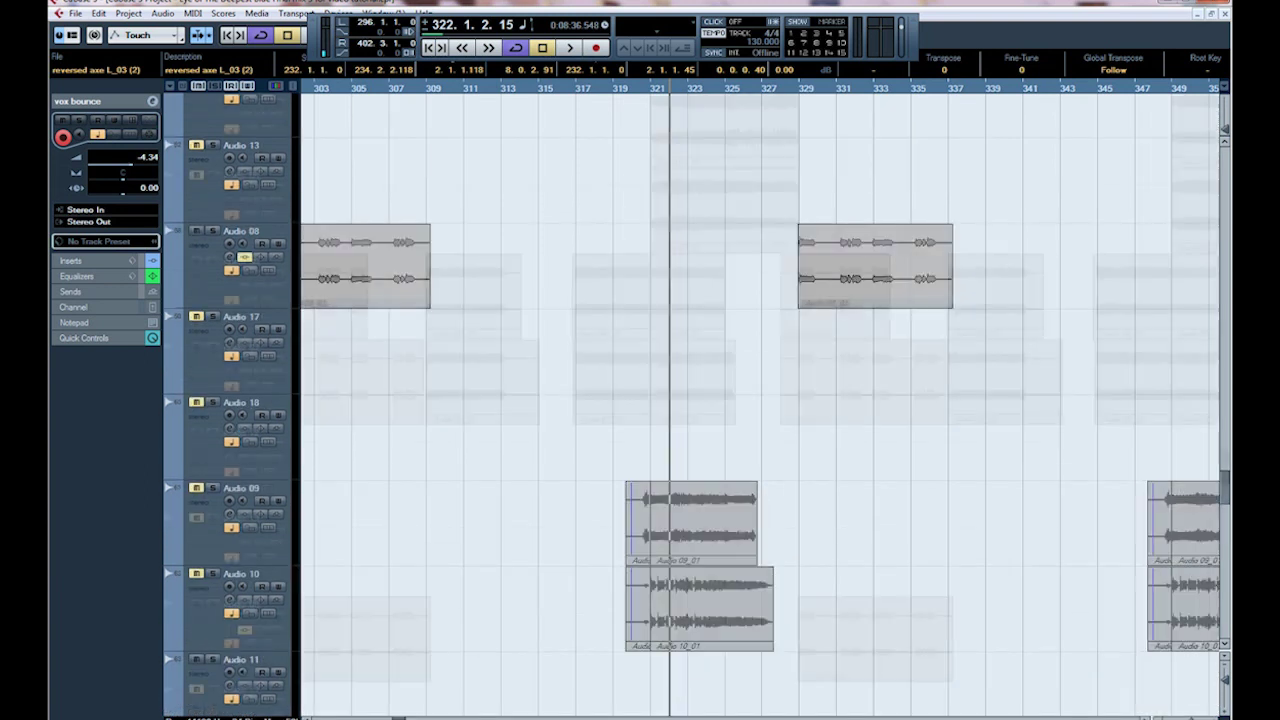
pyautogui.scroll(15, 760, 400)
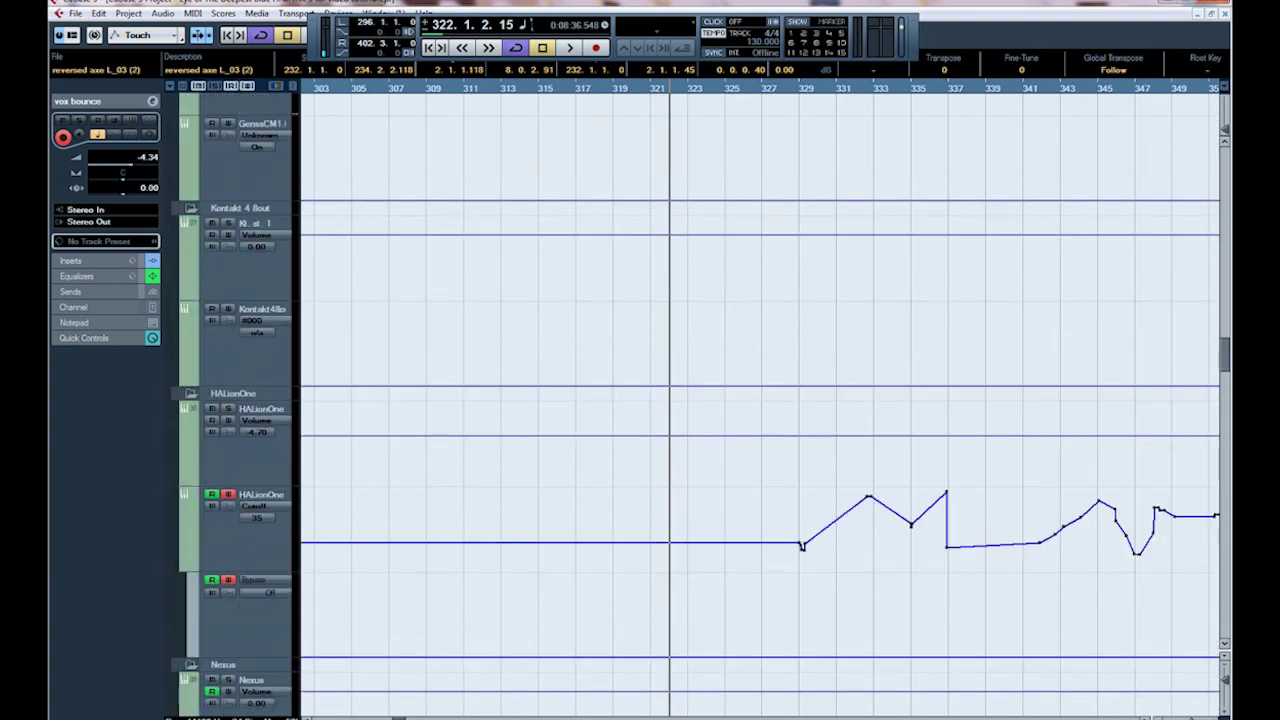
pyautogui.scroll(15, 760, 400)
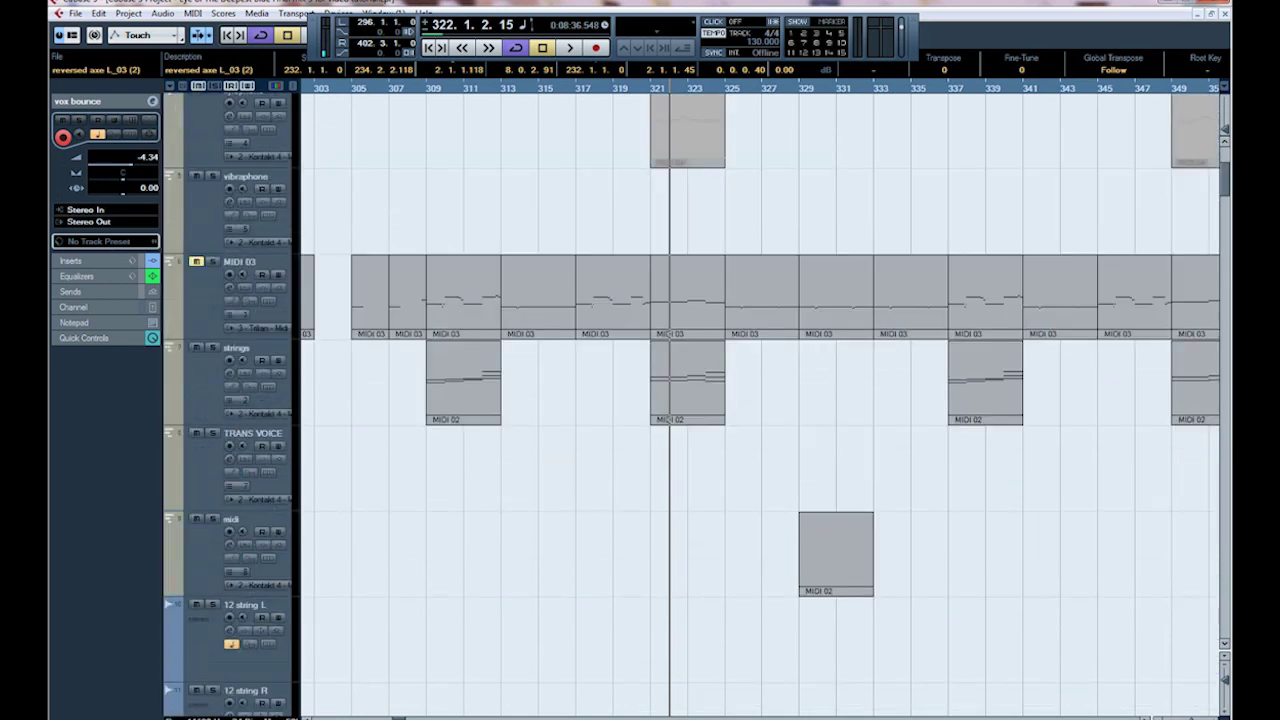
pyautogui.press('KP_Subtract')
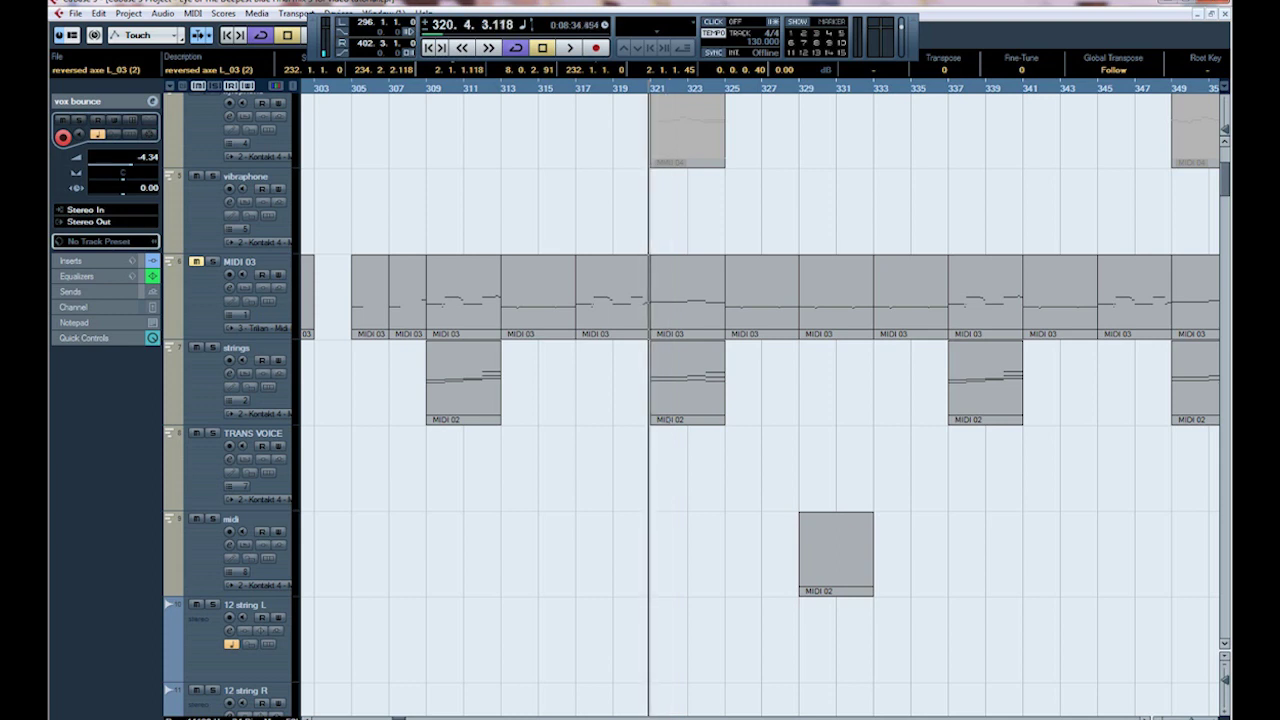
pyautogui.hotkey('ctrl', 'e')
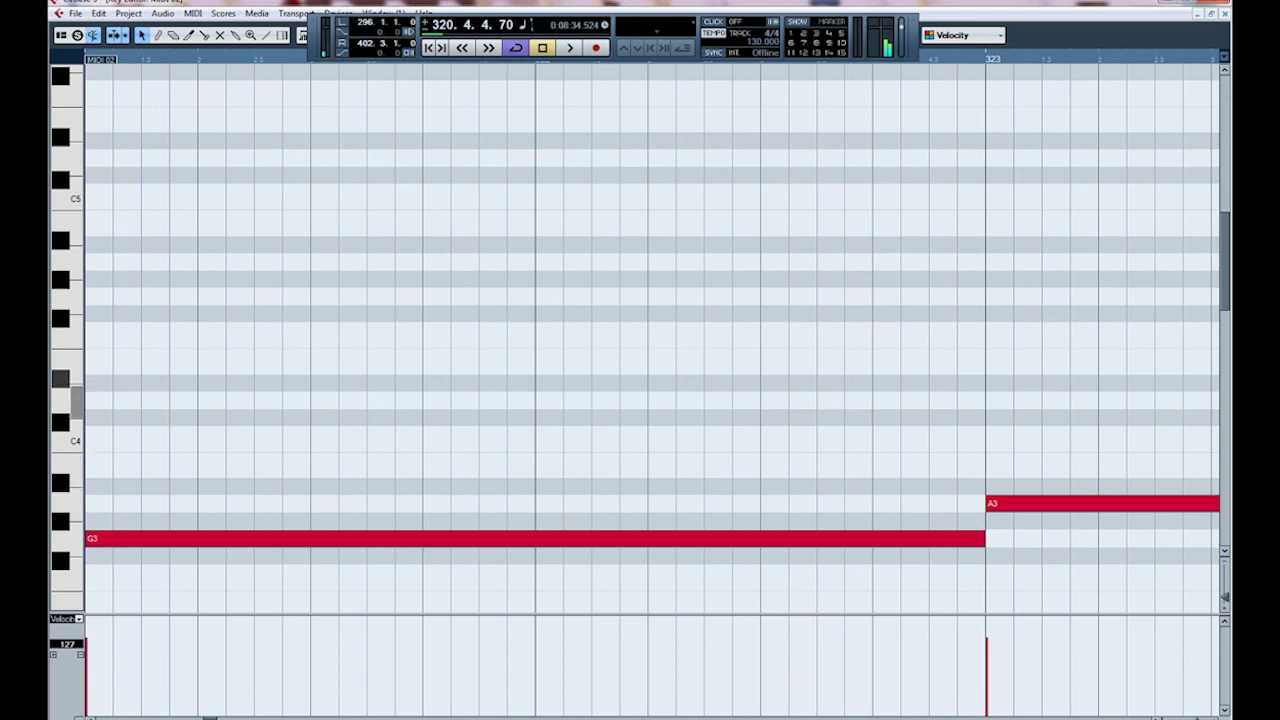
pyautogui.scroll(-5, 650, 330)
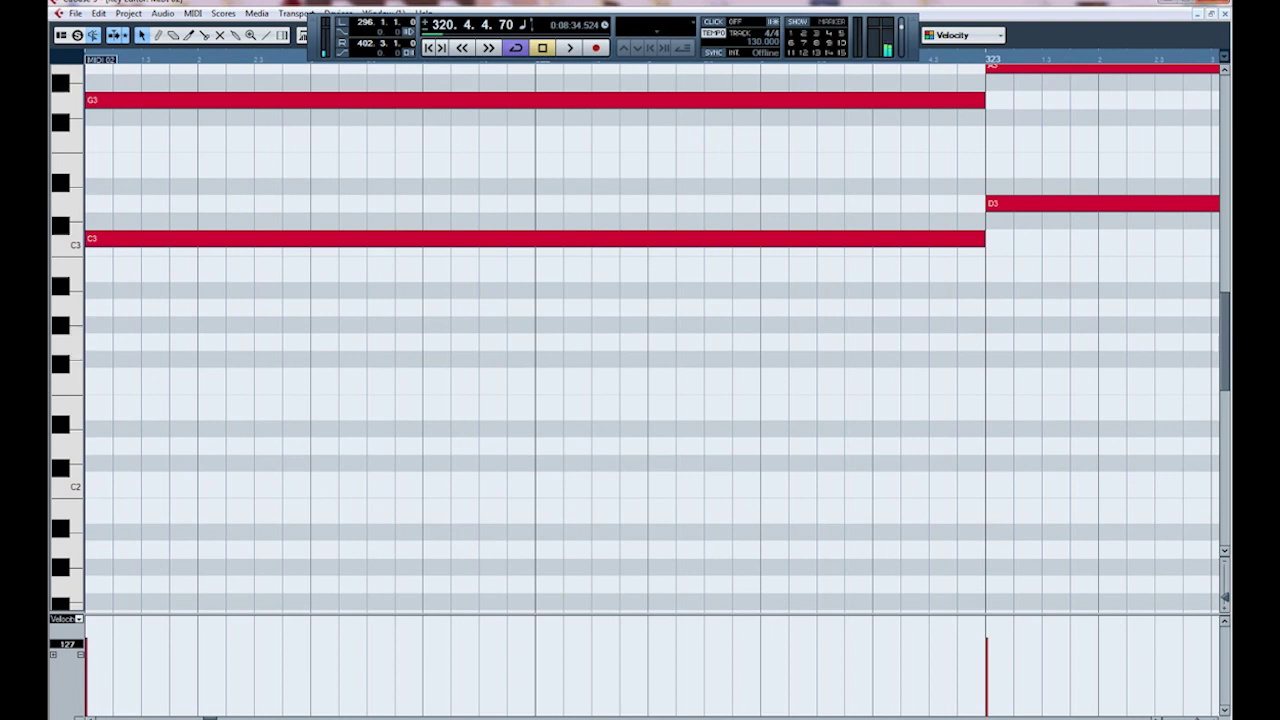
pyautogui.press('Escape')
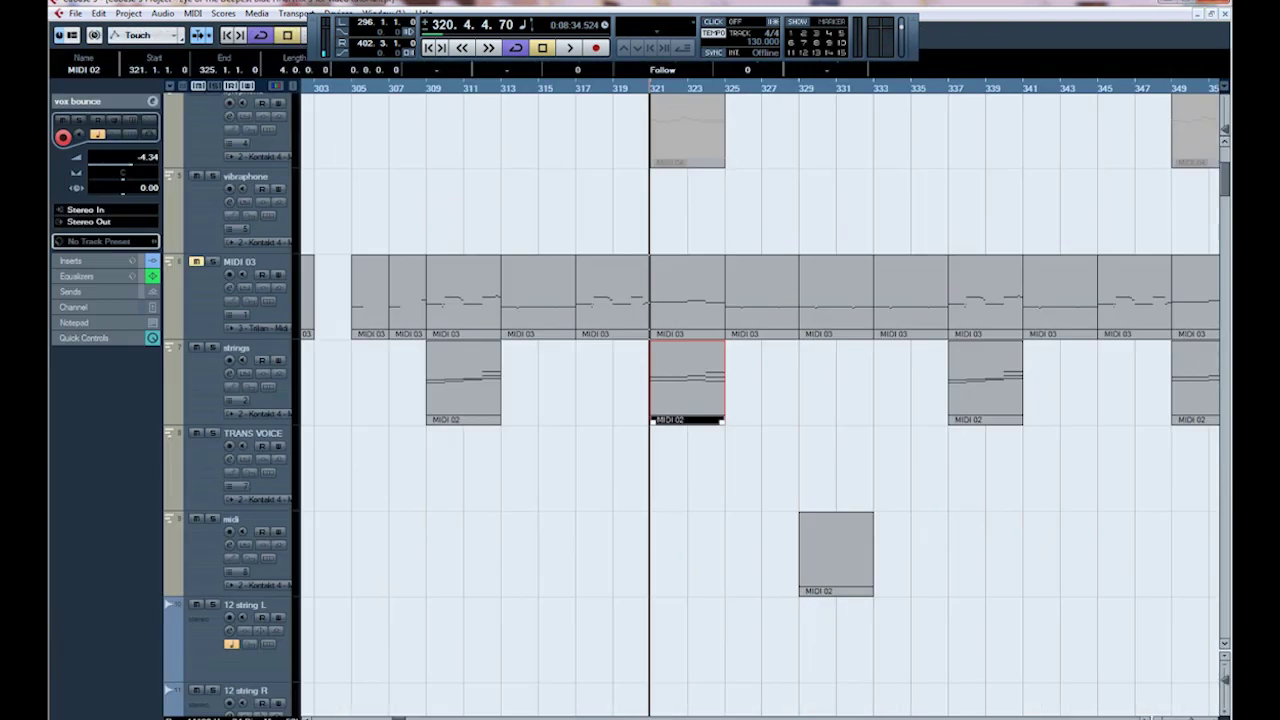
# Look through the project's MIDI, audio, group and instrument tracks for the HALionOne Cutoff and Bypass automation lanes
pyautogui.press('g')
pyautogui.press('g')
pyautogui.press('g')
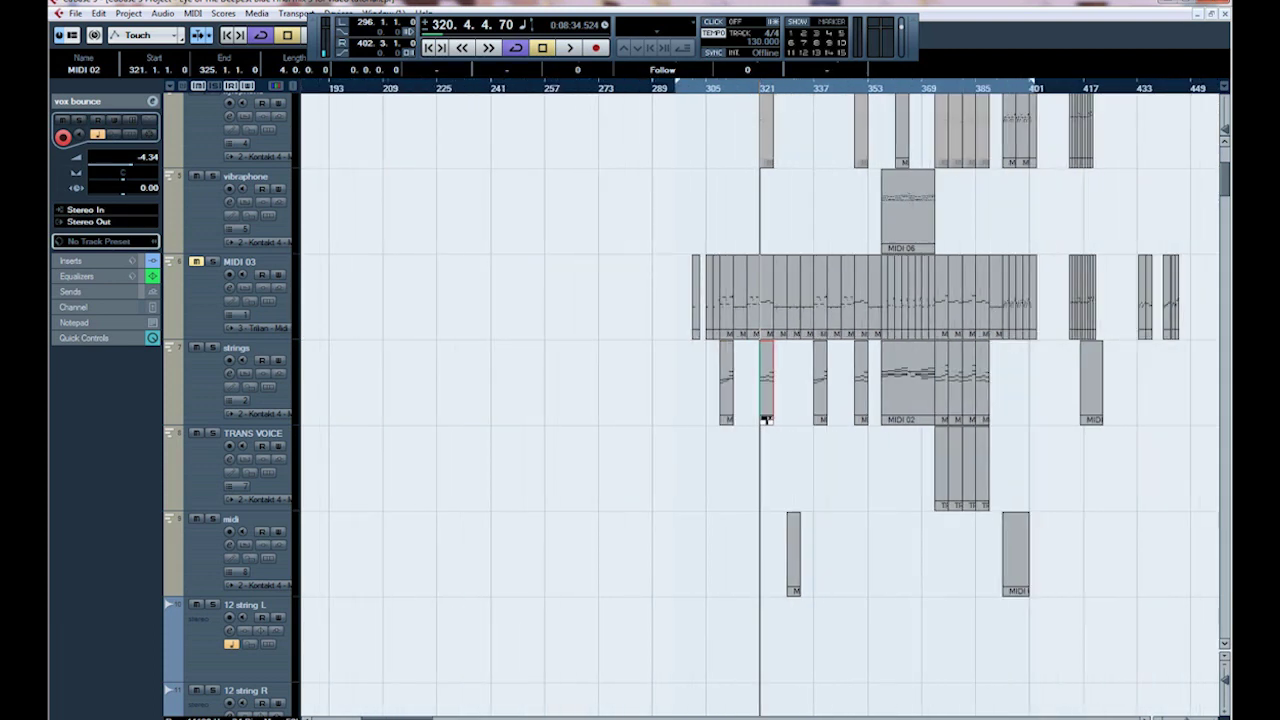
pyautogui.scroll(-8, 765, 419)
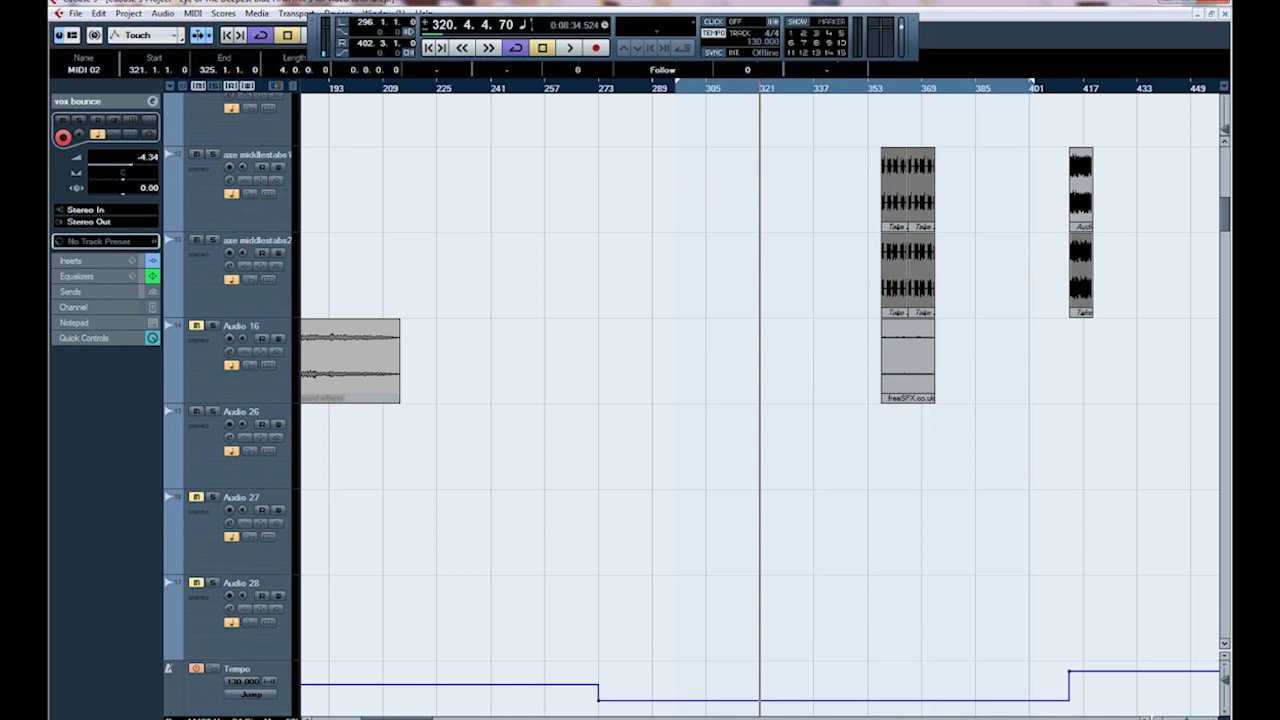
pyautogui.scroll(-10, 704, 404)
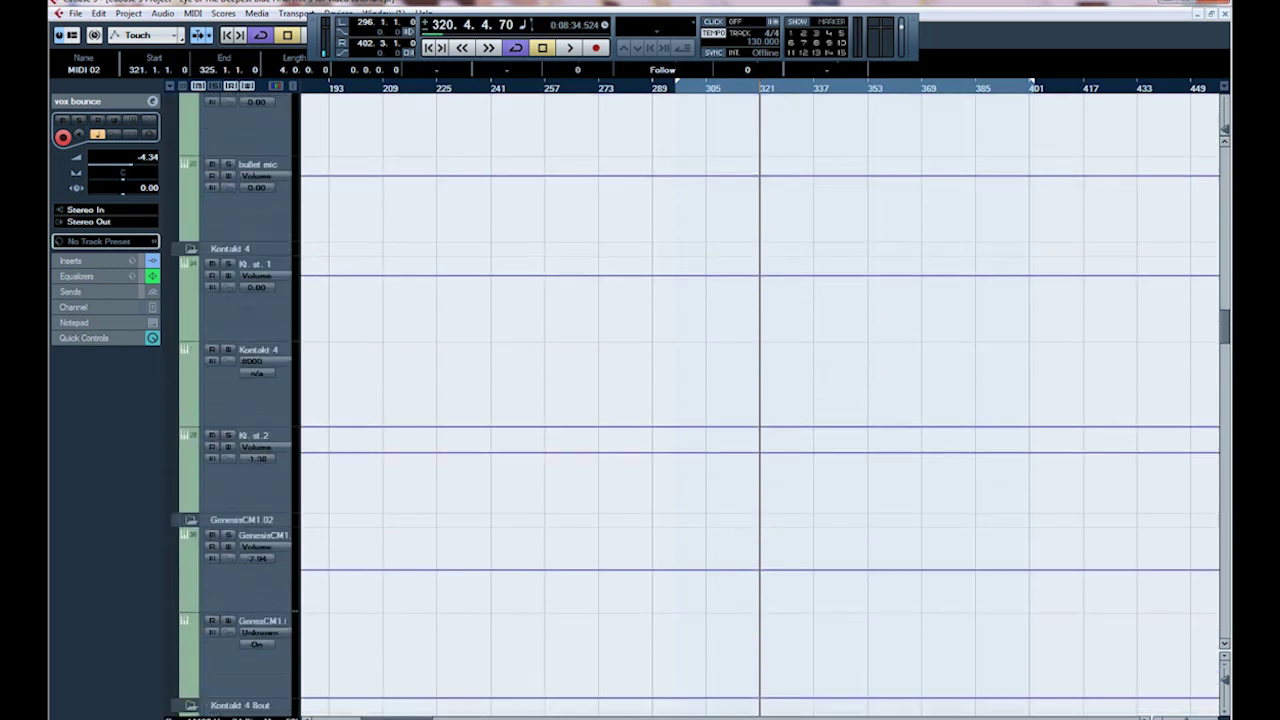
pyautogui.scroll(-10, 760, 400)
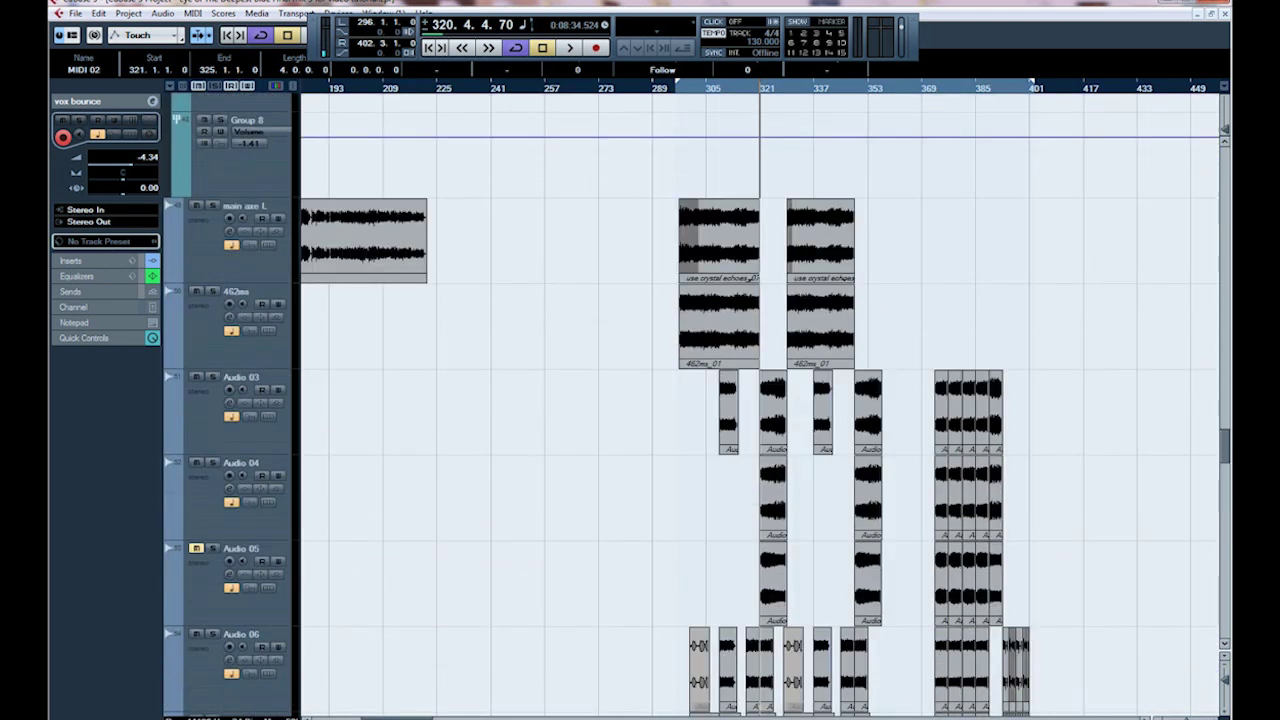
pyautogui.scroll(10, 760, 400)
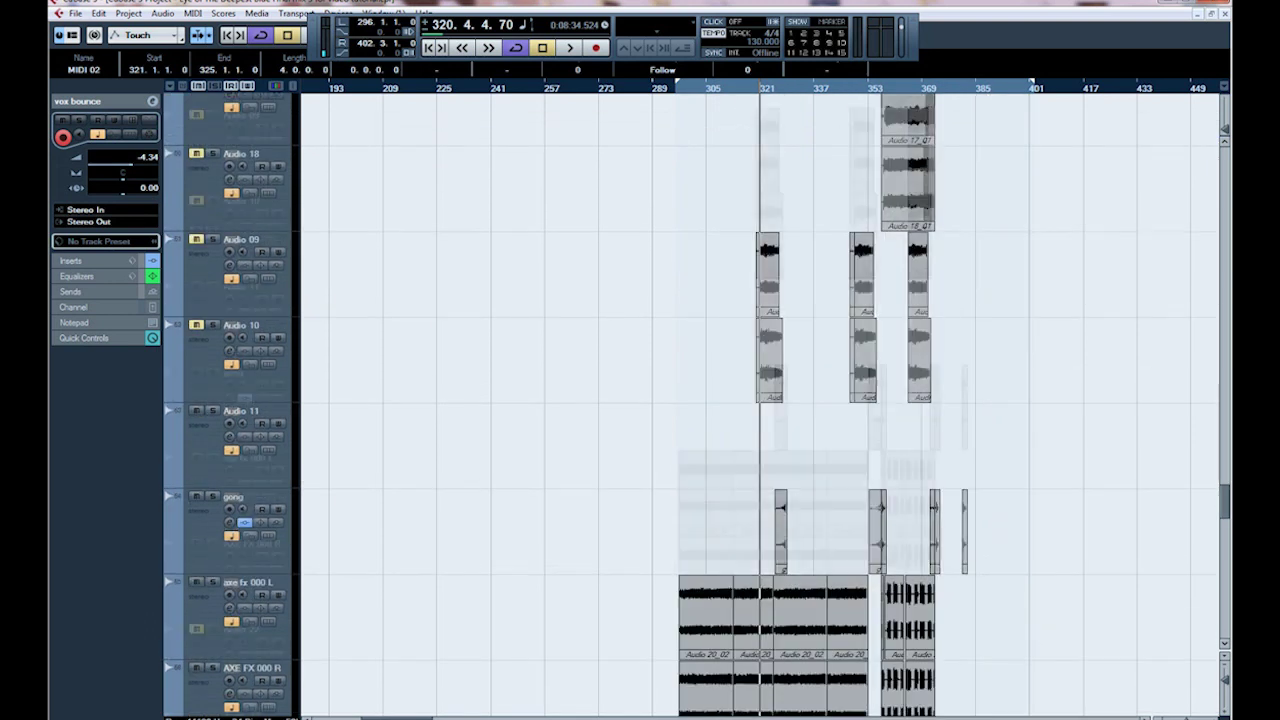
pyautogui.scroll(-10, 760, 400)
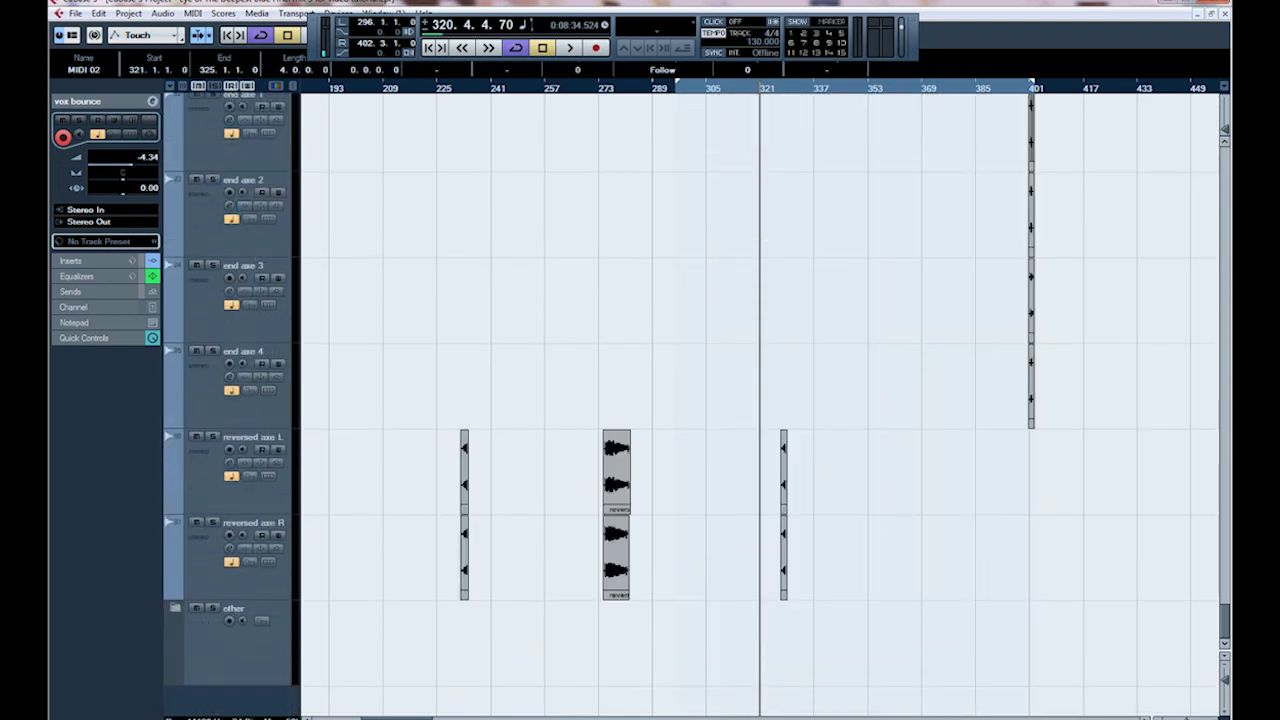
pyautogui.scroll(15, 760, 400)
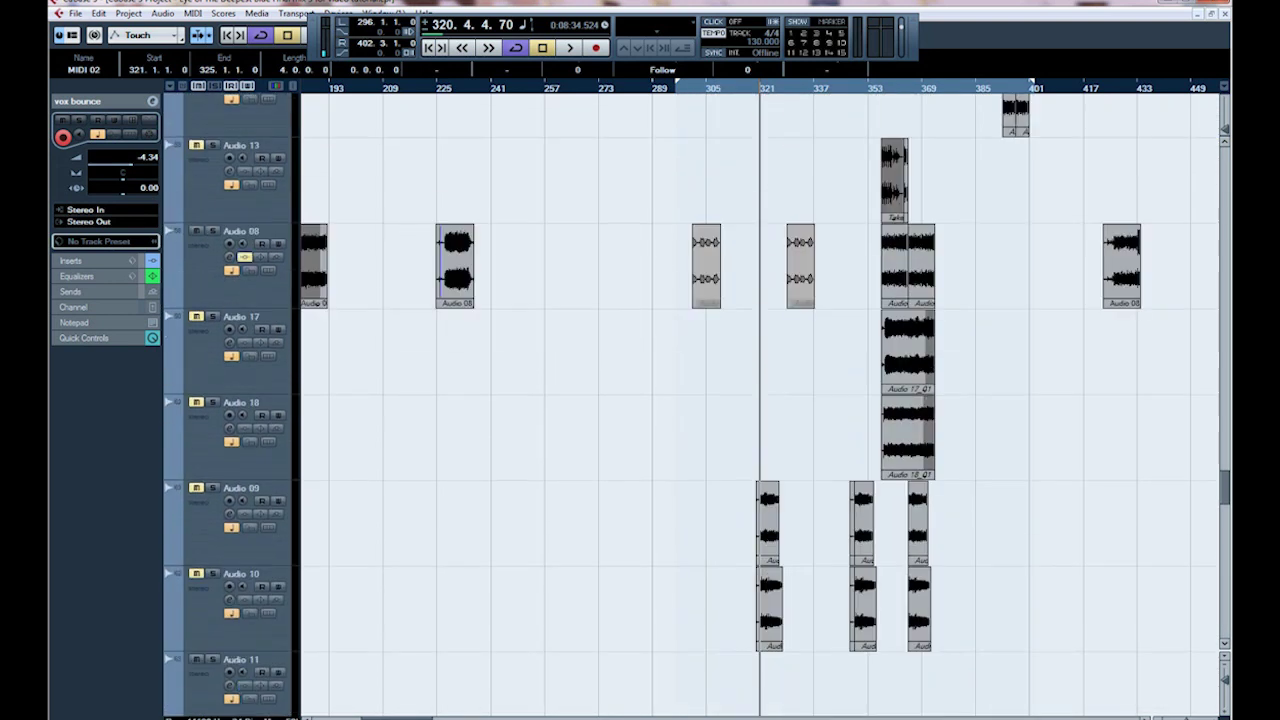
pyautogui.scroll(5, 760, 400)
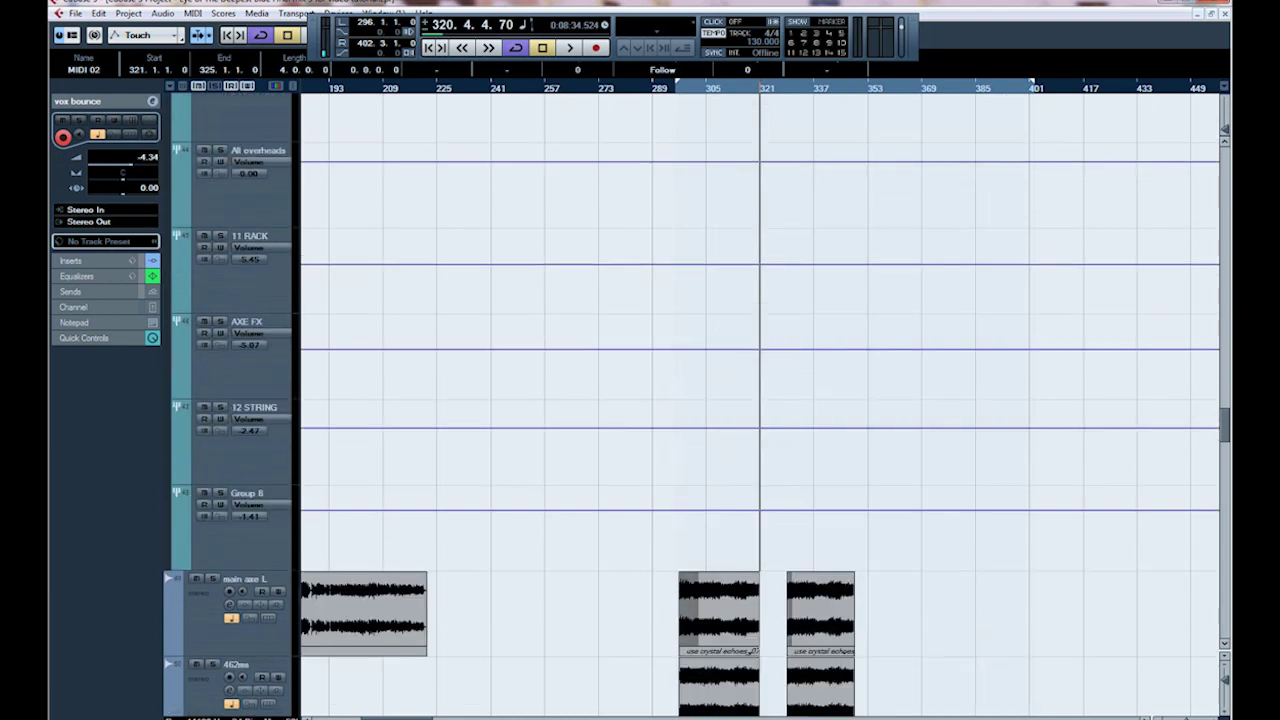
pyautogui.scroll(10, 760, 400)
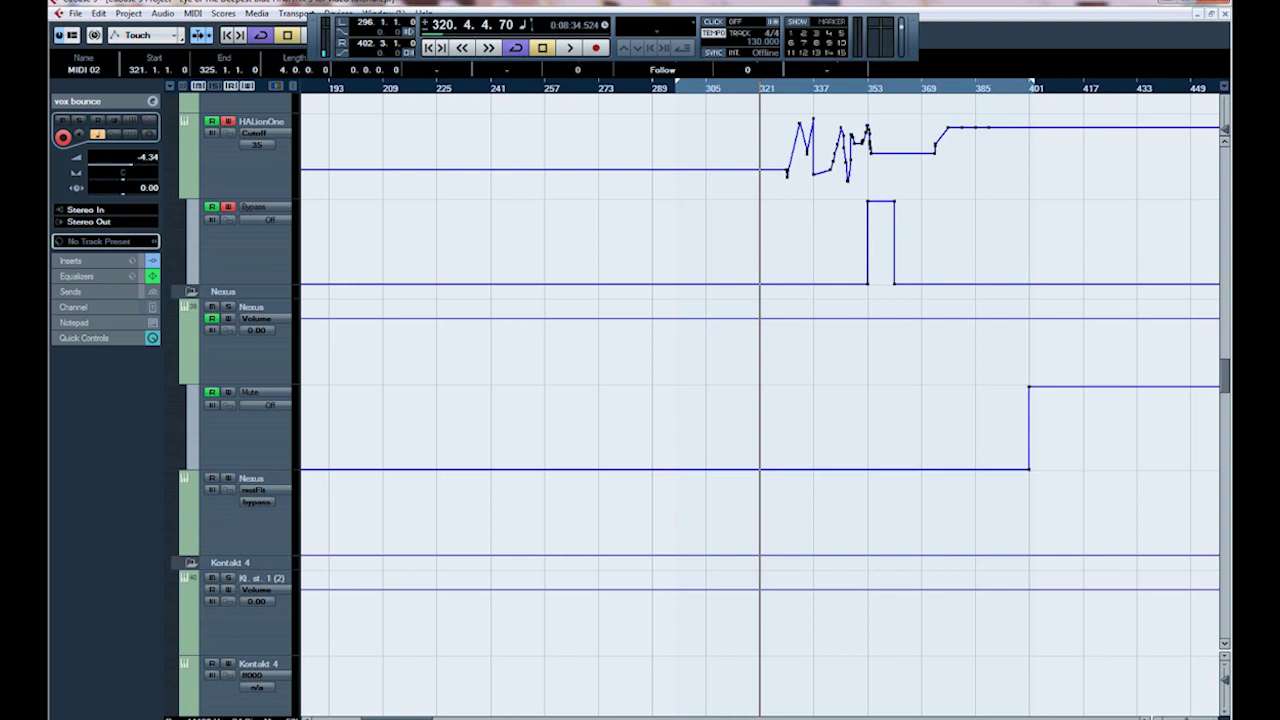
pyautogui.scroll(3, 760, 400)
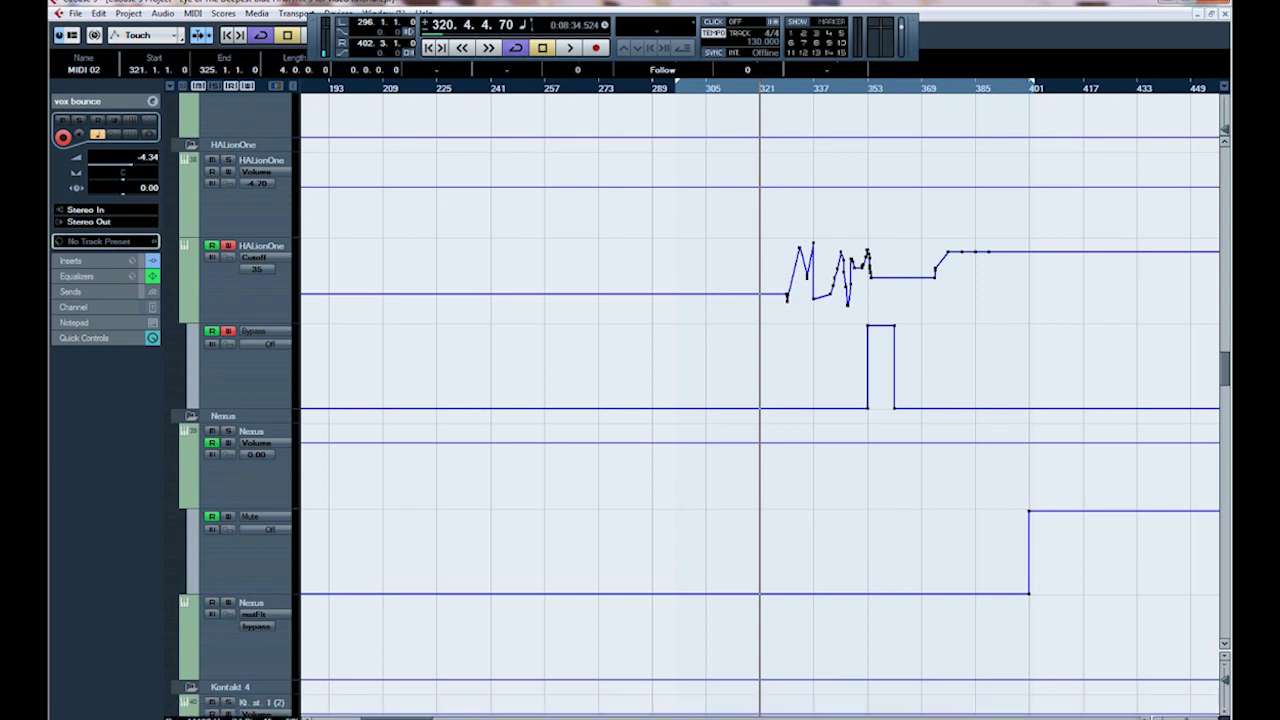
# Select the HALionOne Cutoff automation track and place the playback position at about bar 329, where its curve starts moving
pyautogui.click(250, 285)
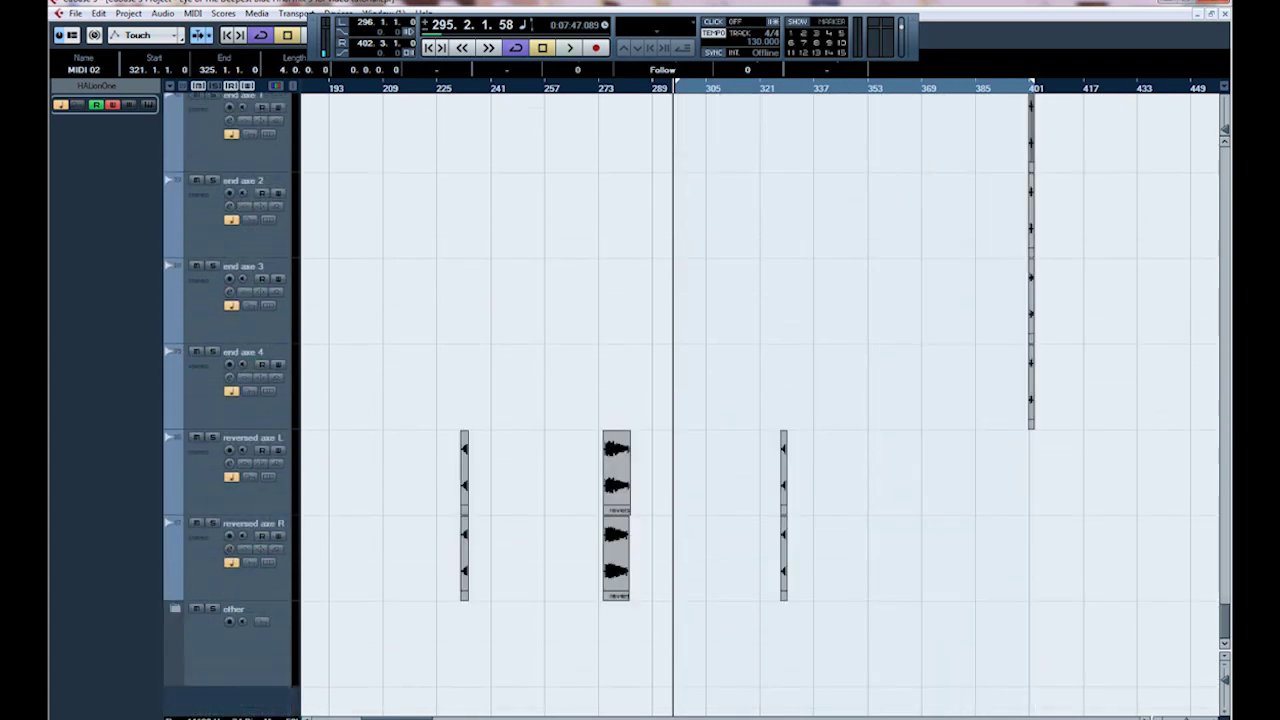
pyautogui.press('space')
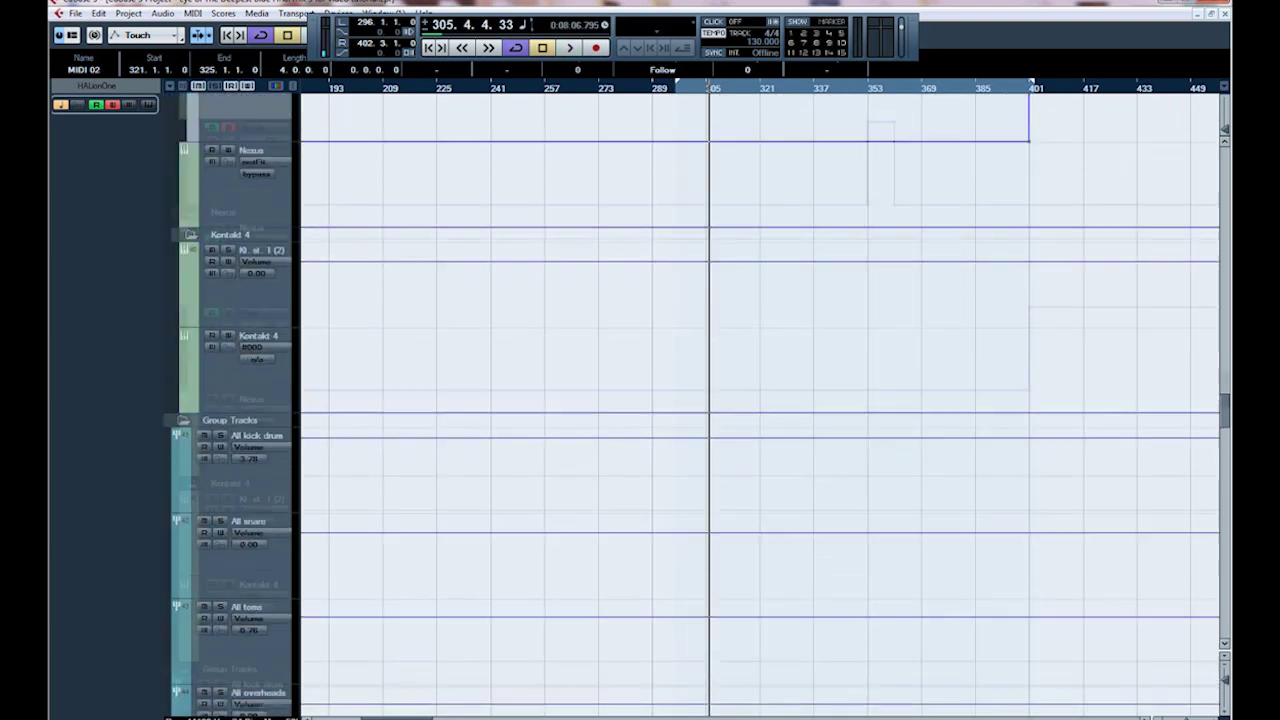
pyautogui.scroll(5, 760, 406)
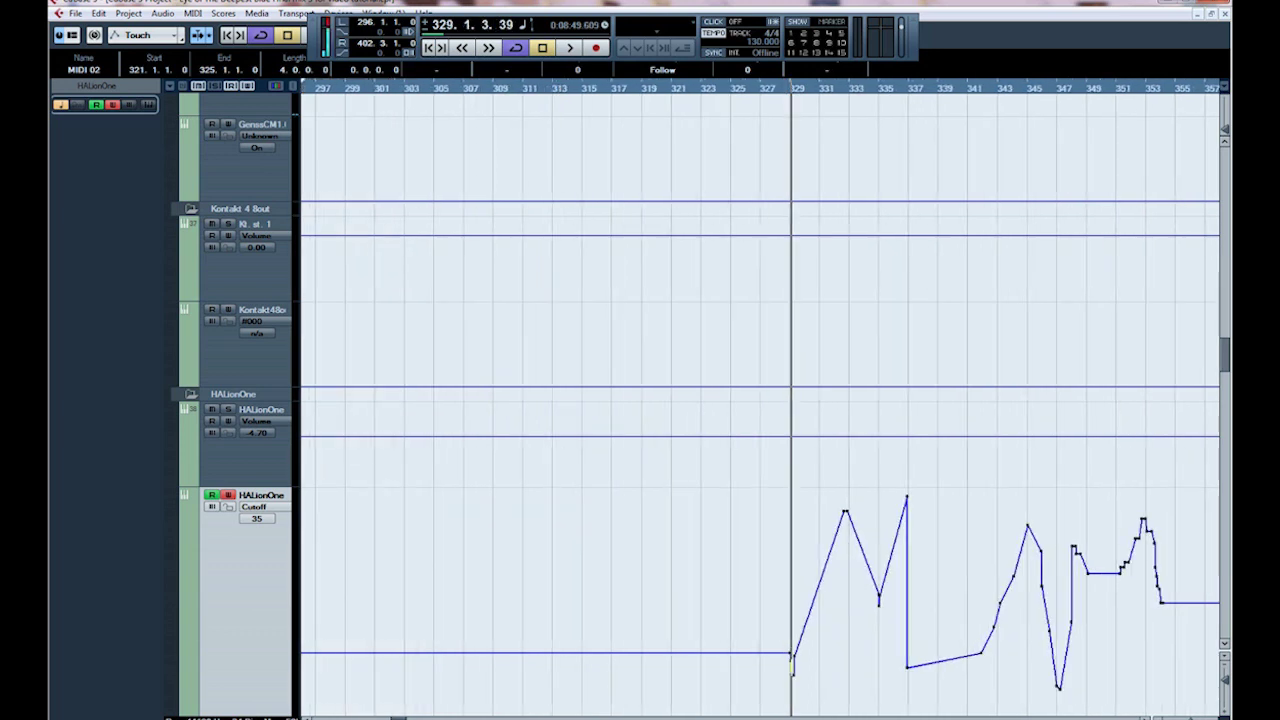
# Find the halion track below the vox bounce track and play the full mix briefly from about bar 329
pyautogui.scroll(-5, 760, 400)
pyautogui.scroll(-10, 760, 400)
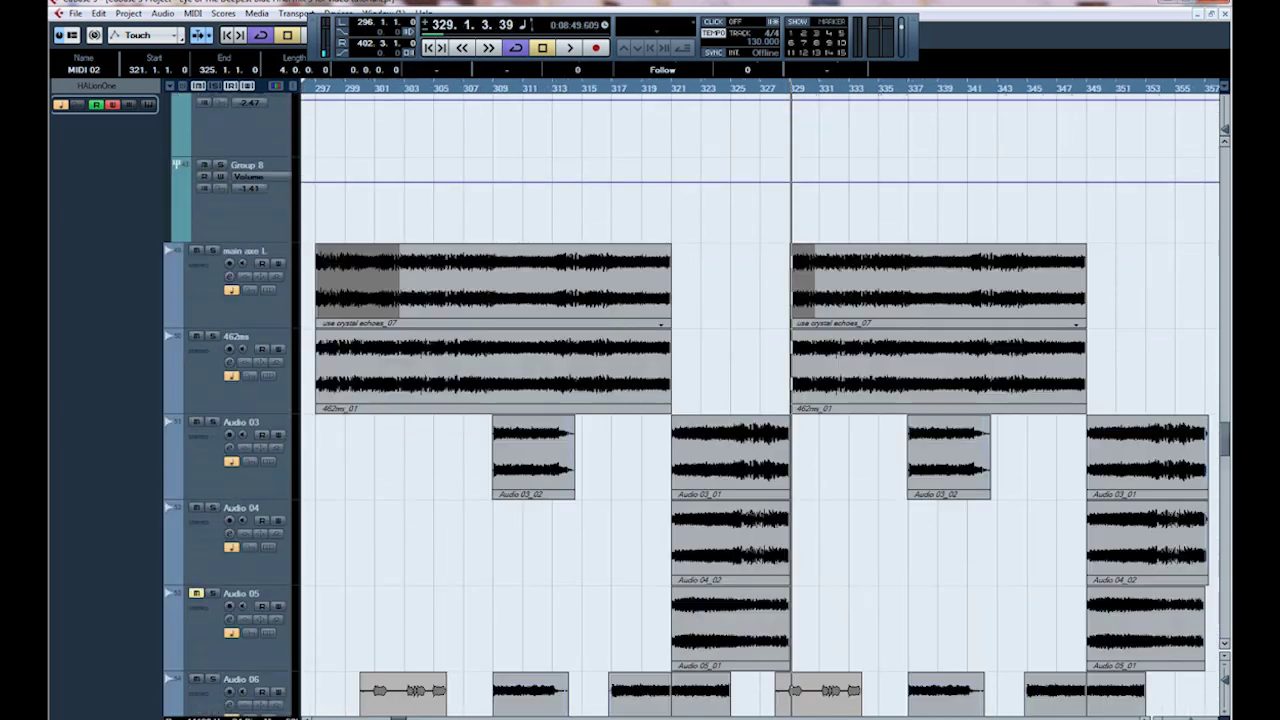
pyautogui.scroll(-10, 760, 400)
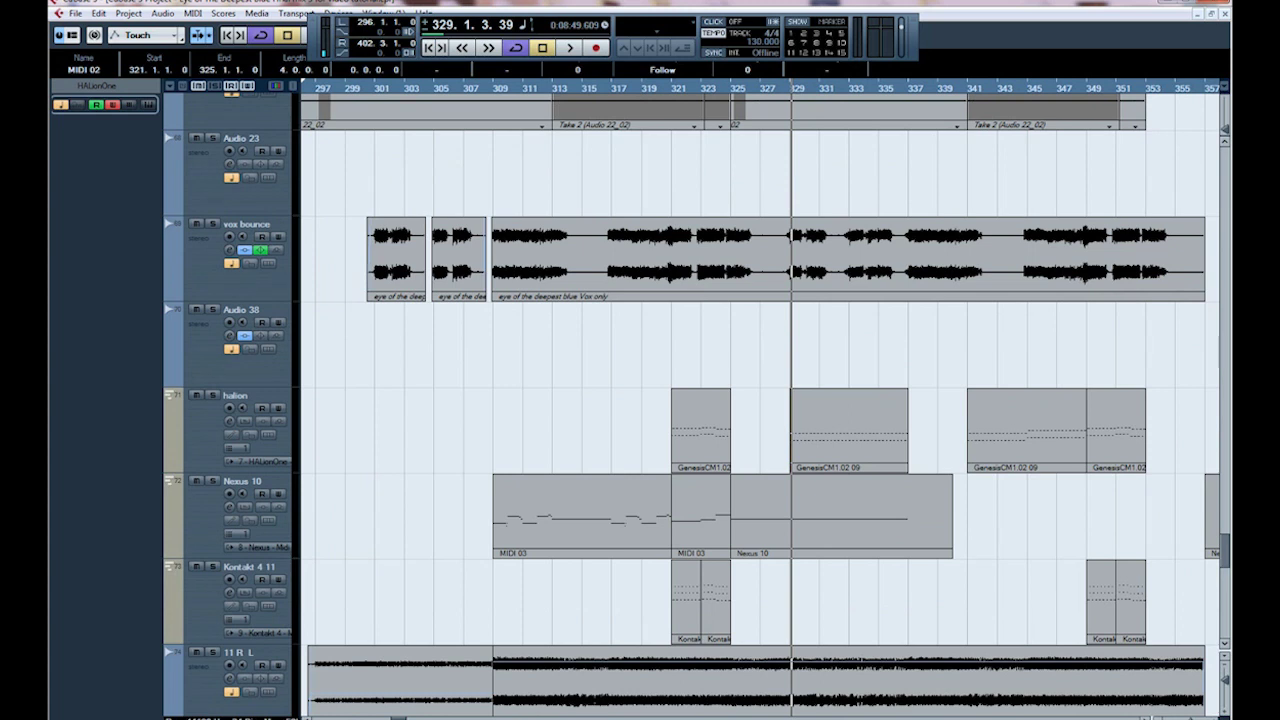
pyautogui.press('h')
pyautogui.press('h')
pyautogui.press('h')
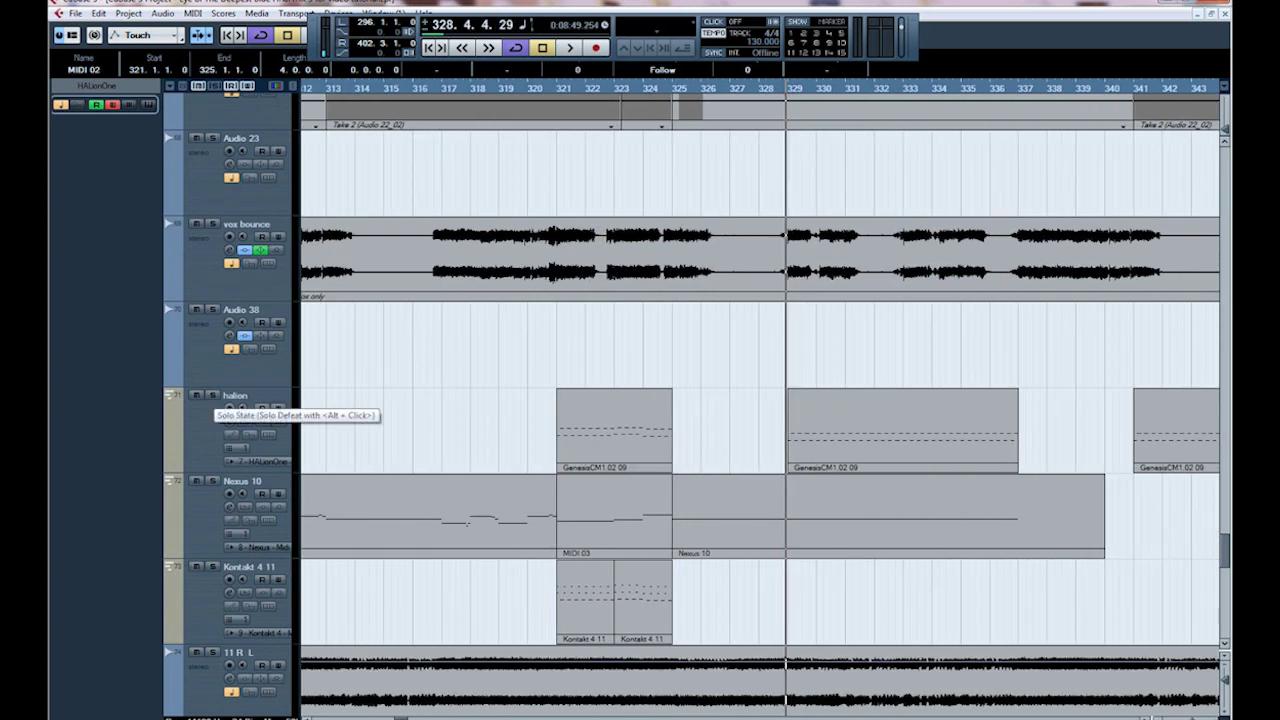
pyautogui.press('space')
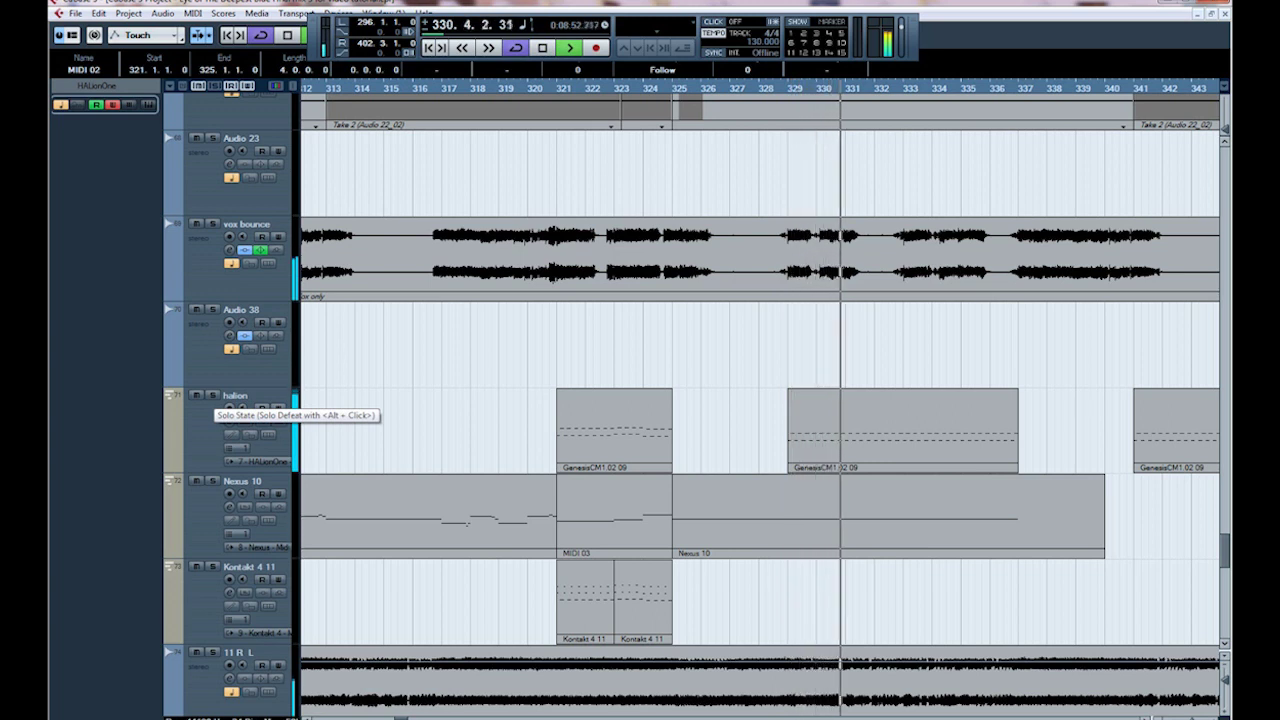
pyautogui.press('space')
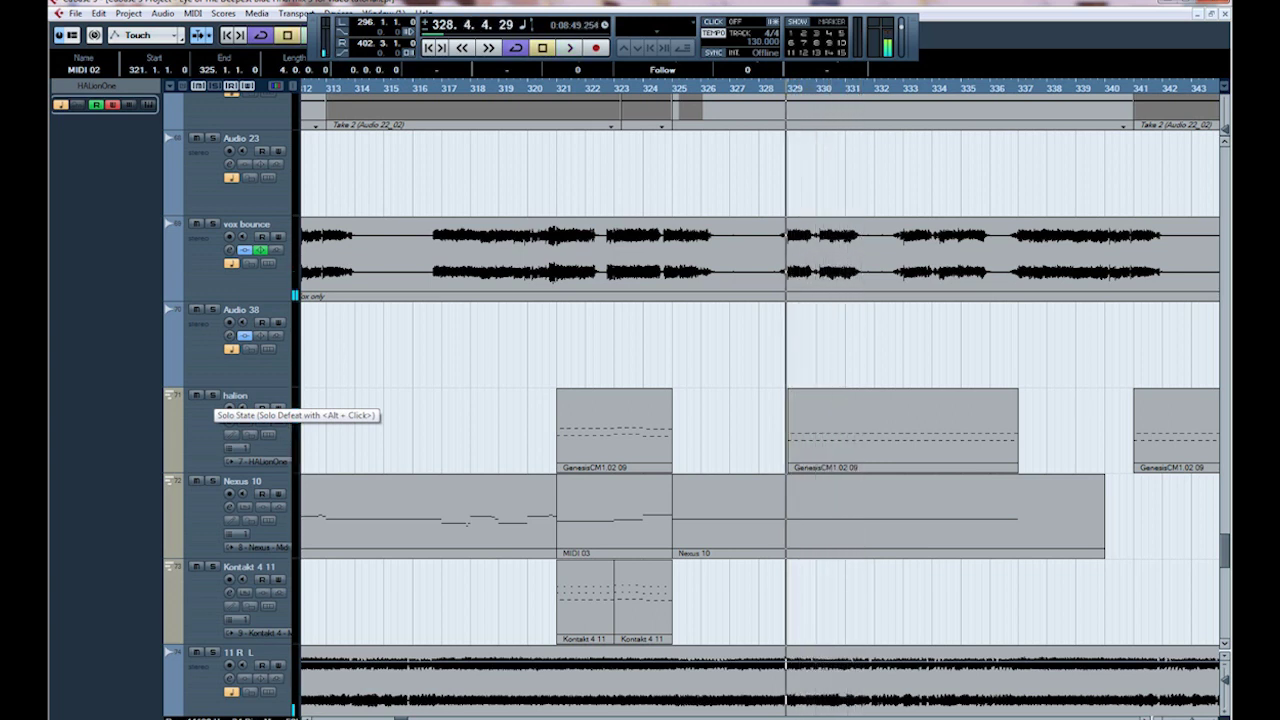
# Solo the halion track, show its bar 329 clip in the Key Editor, and audition the E1 and E2 keys
pyautogui.click(212, 395)
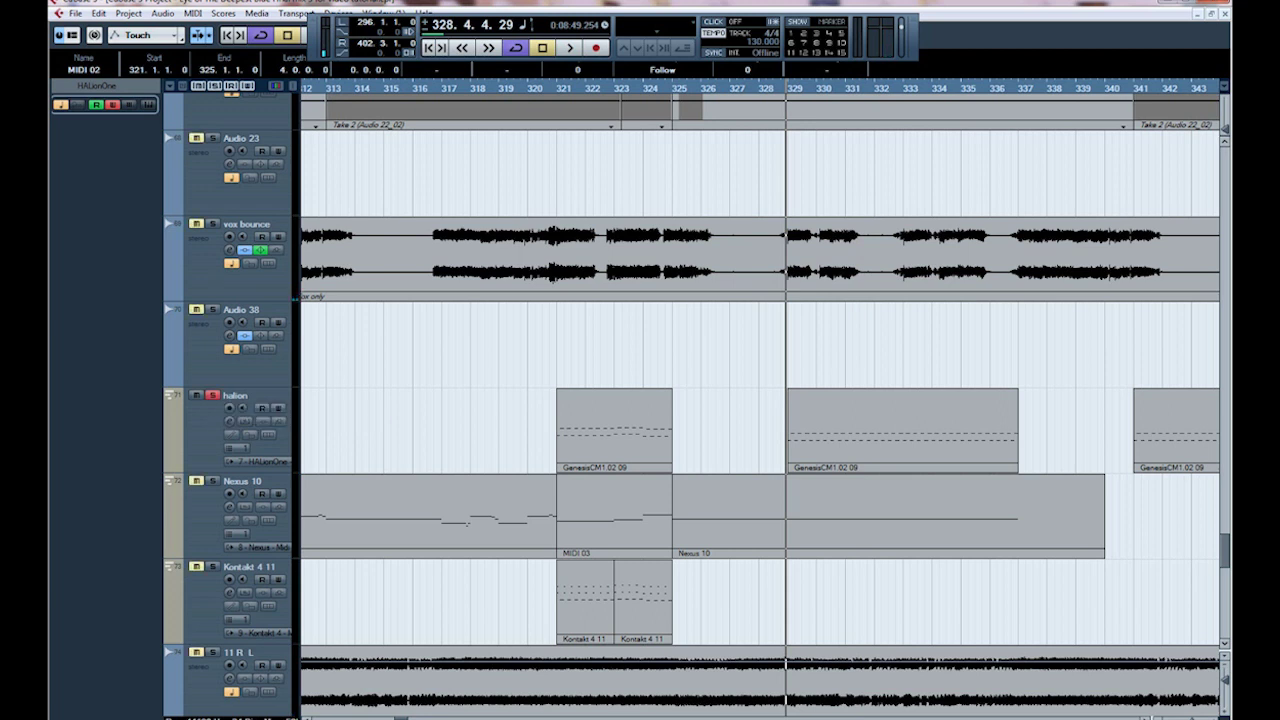
pyautogui.doubleClick(900, 430)
pyautogui.scroll(-2, 76, 400)
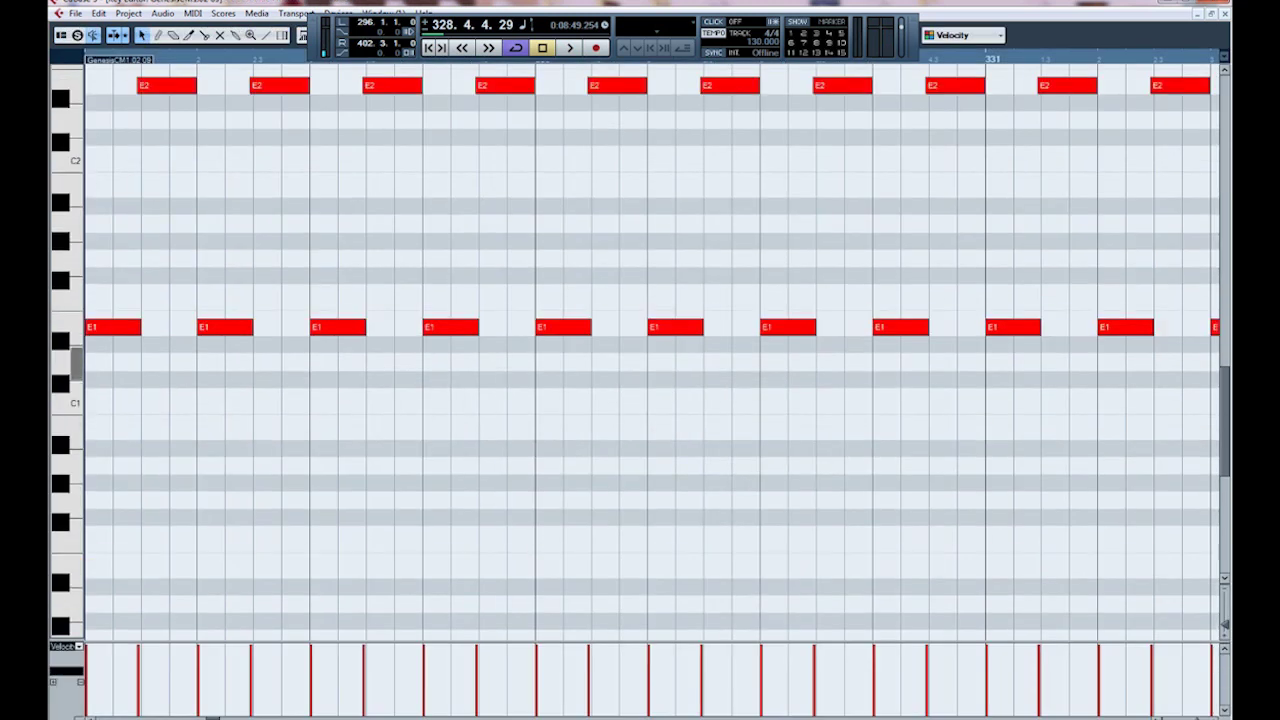
pyautogui.click(76, 329)
pyautogui.click(77, 87)
pyautogui.click(76, 329)
pyautogui.click(77, 87)
pyautogui.press('space')
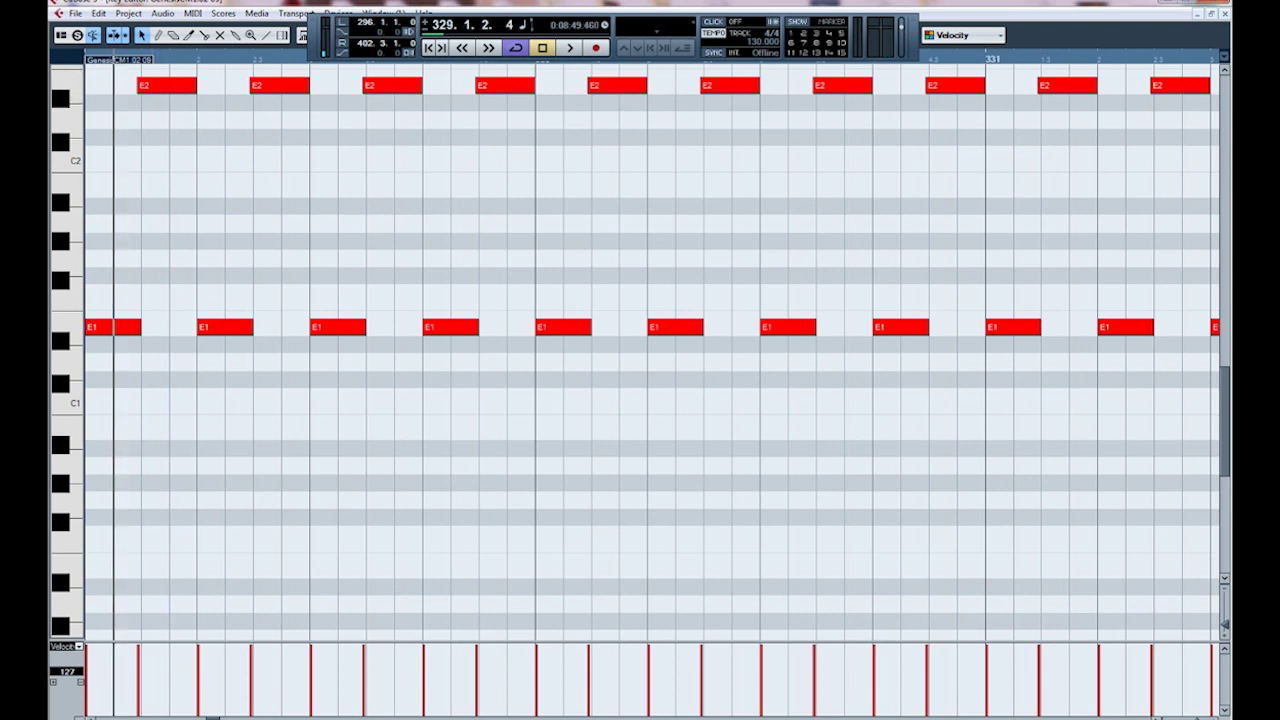
# Examine how the alternating E1 and E2 notes overlap at the start of the halion clip, then close the Key Editor
pyautogui.press('h')
pyautogui.press('h')
pyautogui.press('h')
pyautogui.press('h')
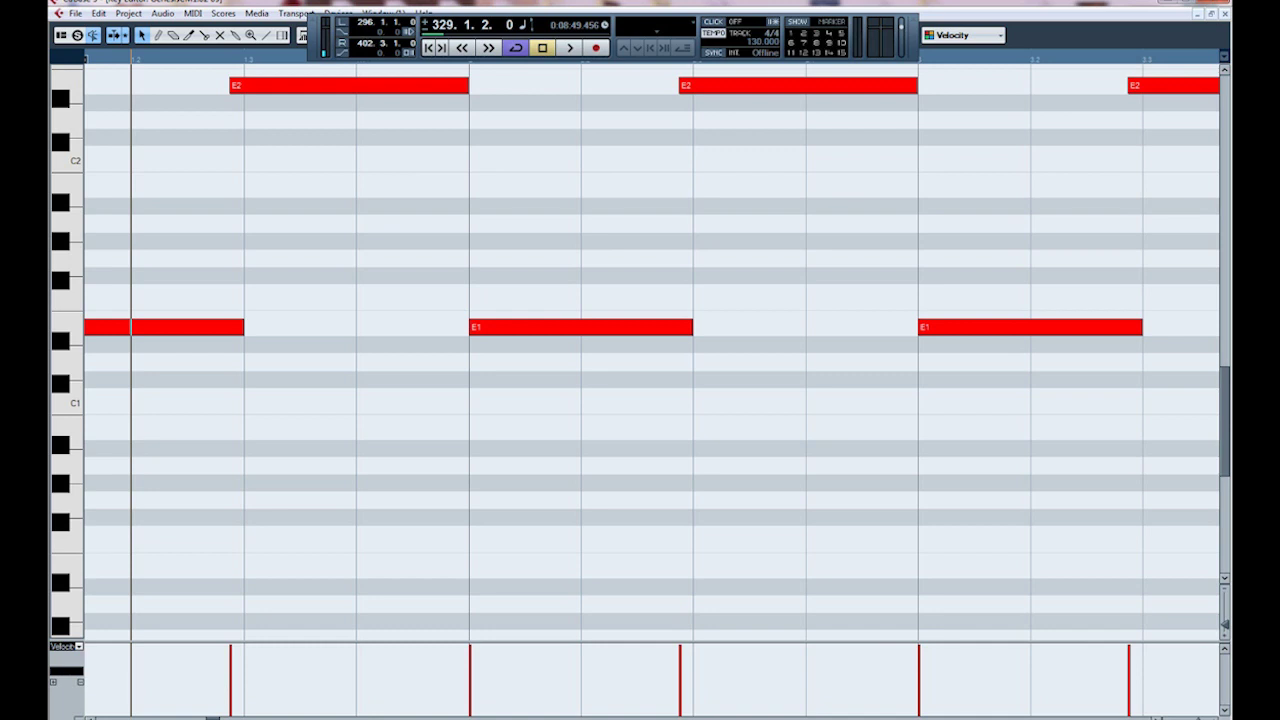
pyautogui.press('g')
pyautogui.press('g')
pyautogui.press('g')
pyautogui.press('g')
pyautogui.press('g')
pyautogui.press('h')
pyautogui.press('h')
pyautogui.press('h')
pyautogui.press('h')
pyautogui.press('h')
pyautogui.press('h')
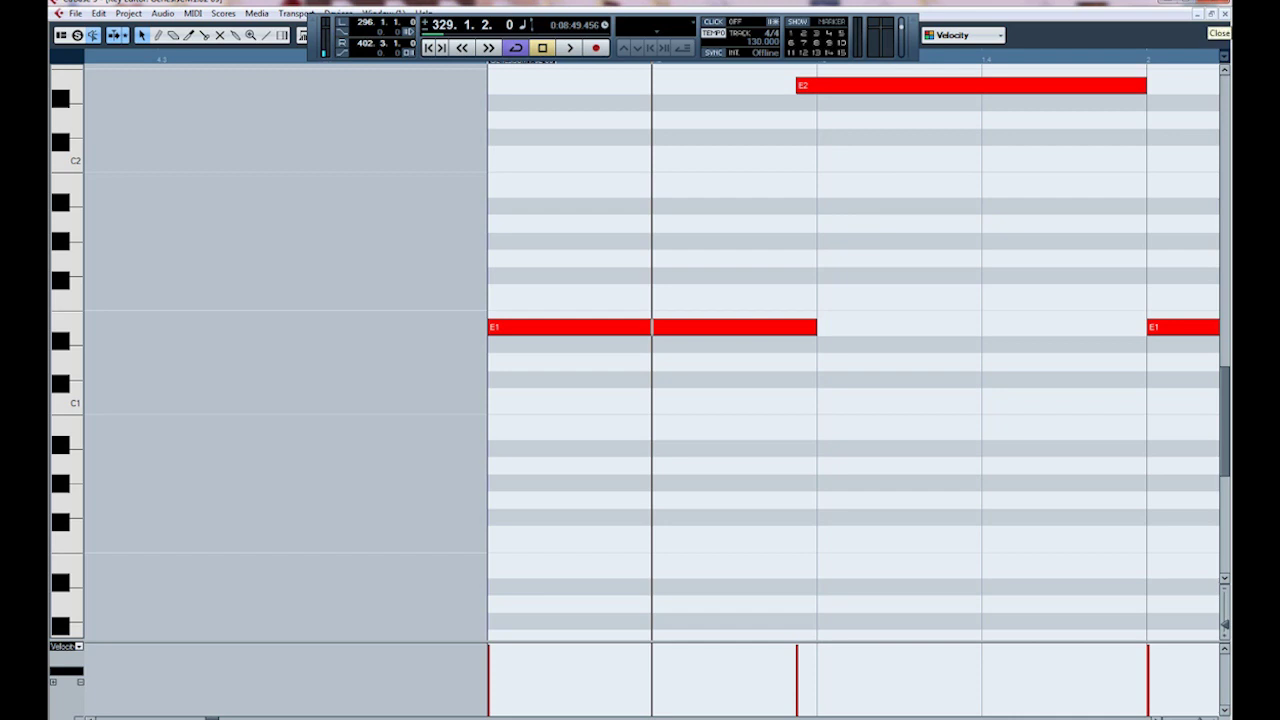
pyautogui.click(1224, 13)
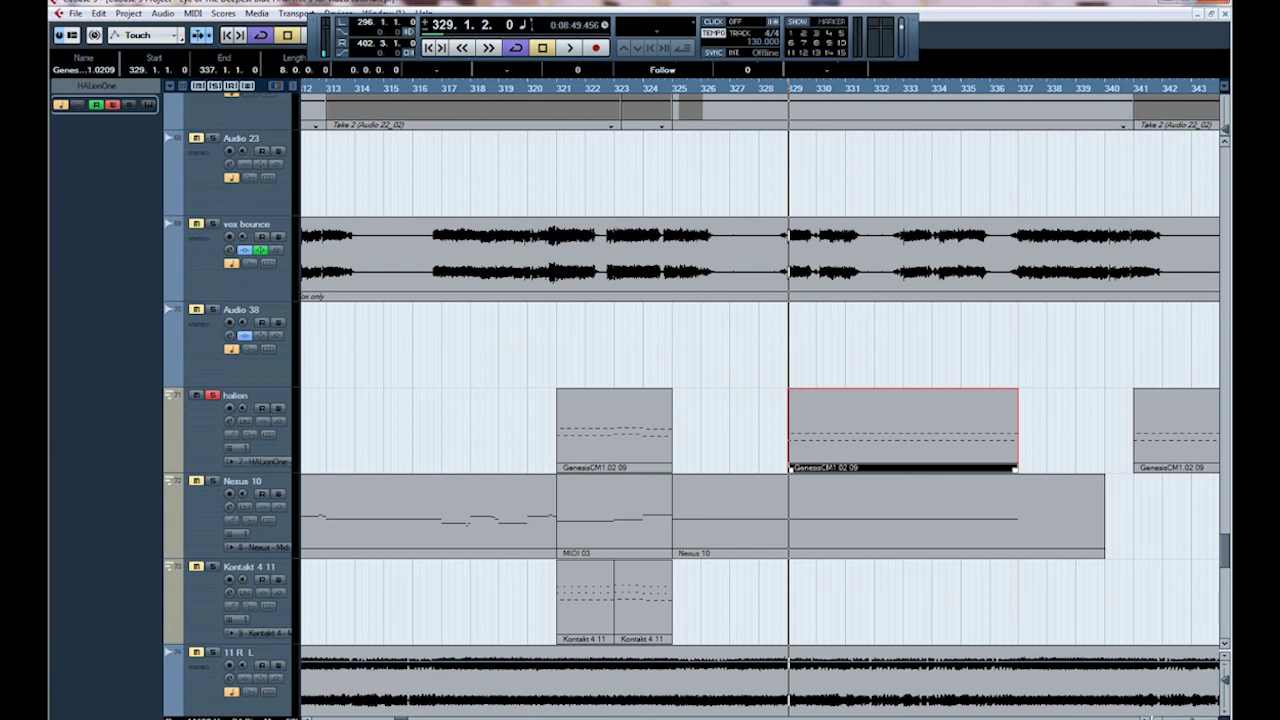
# Reopen the halion clip in the Key Editor, play its soloed notes from bar 329 to about bar 336, and close the editor
pyautogui.press('Return')
pyautogui.press('space')
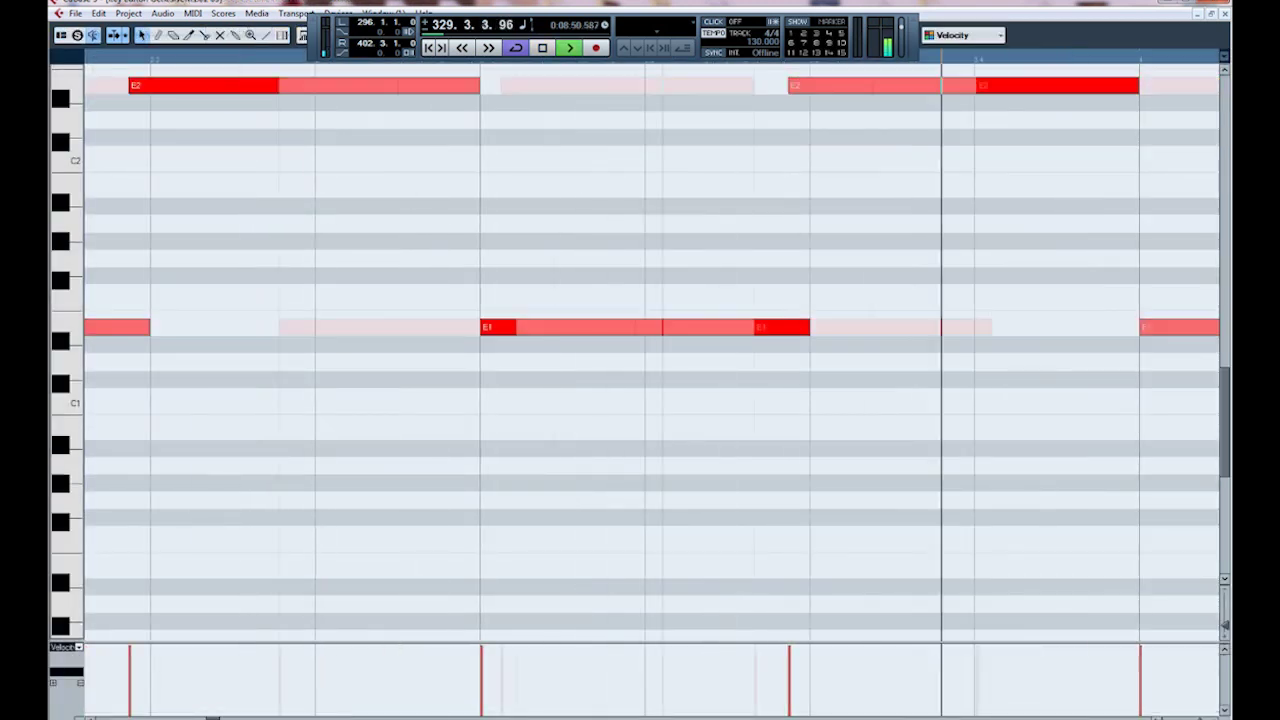
pyautogui.press('g')
pyautogui.press('g')
pyautogui.press('g')
pyautogui.press('h')
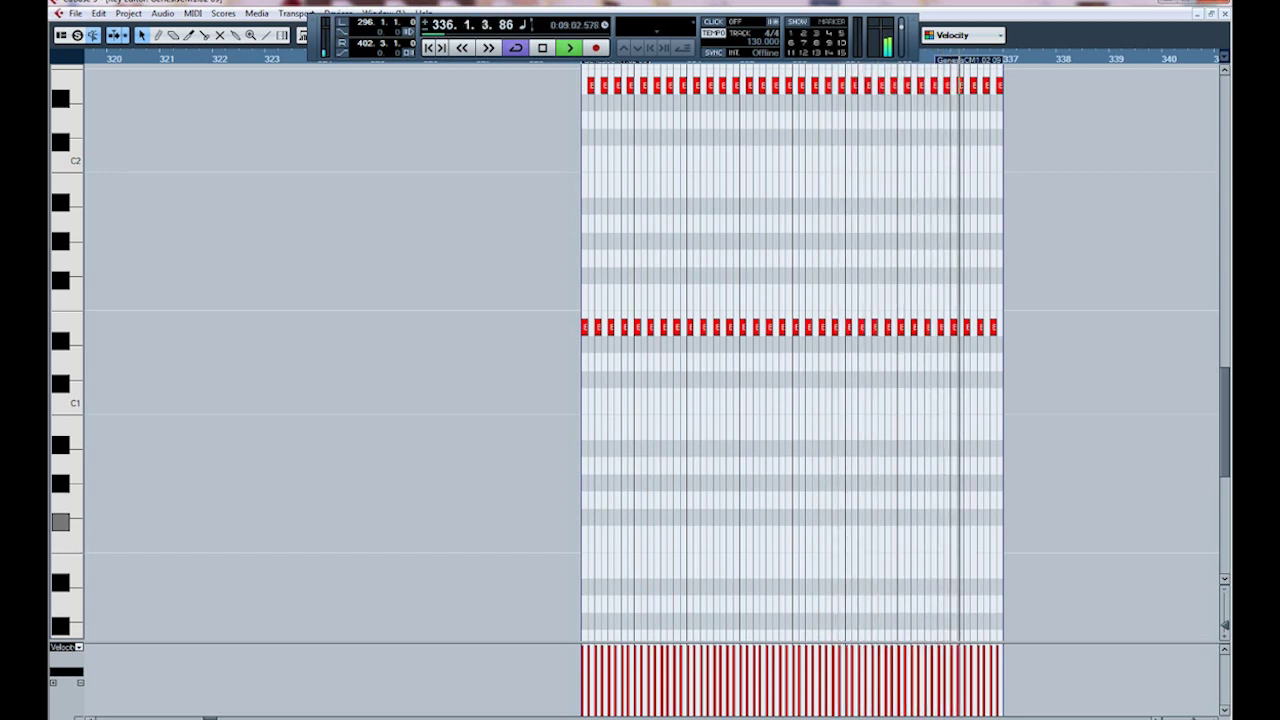
pyautogui.press('space')
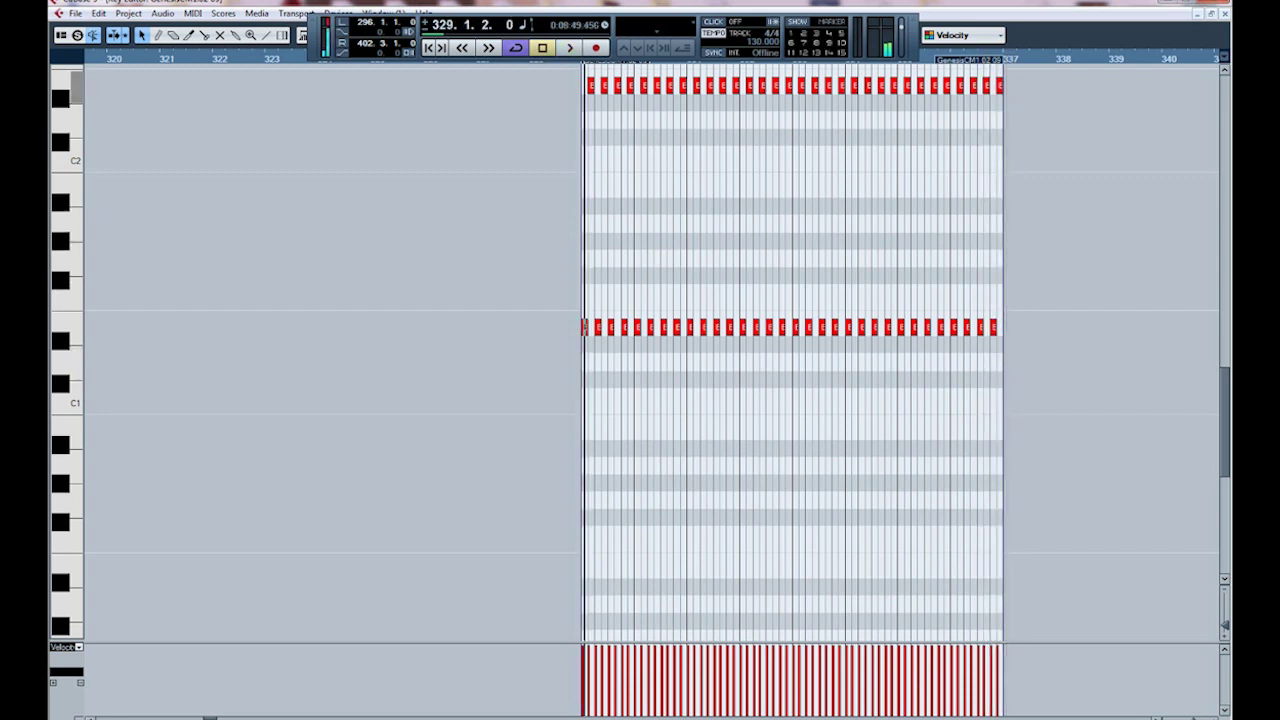
pyautogui.press('Return')
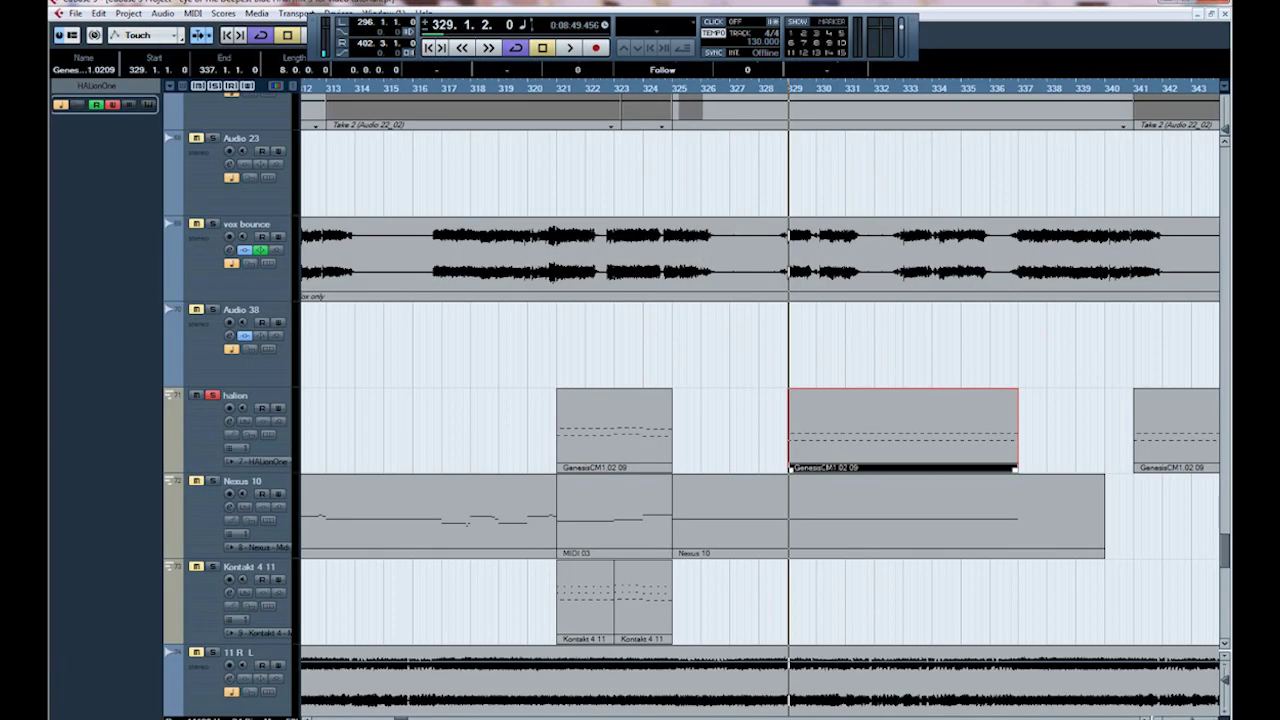
# Return to the HALionOne Cutoff automation track and view its list of automatable parameters without choosing one
pyautogui.scroll(10, 760, 400)
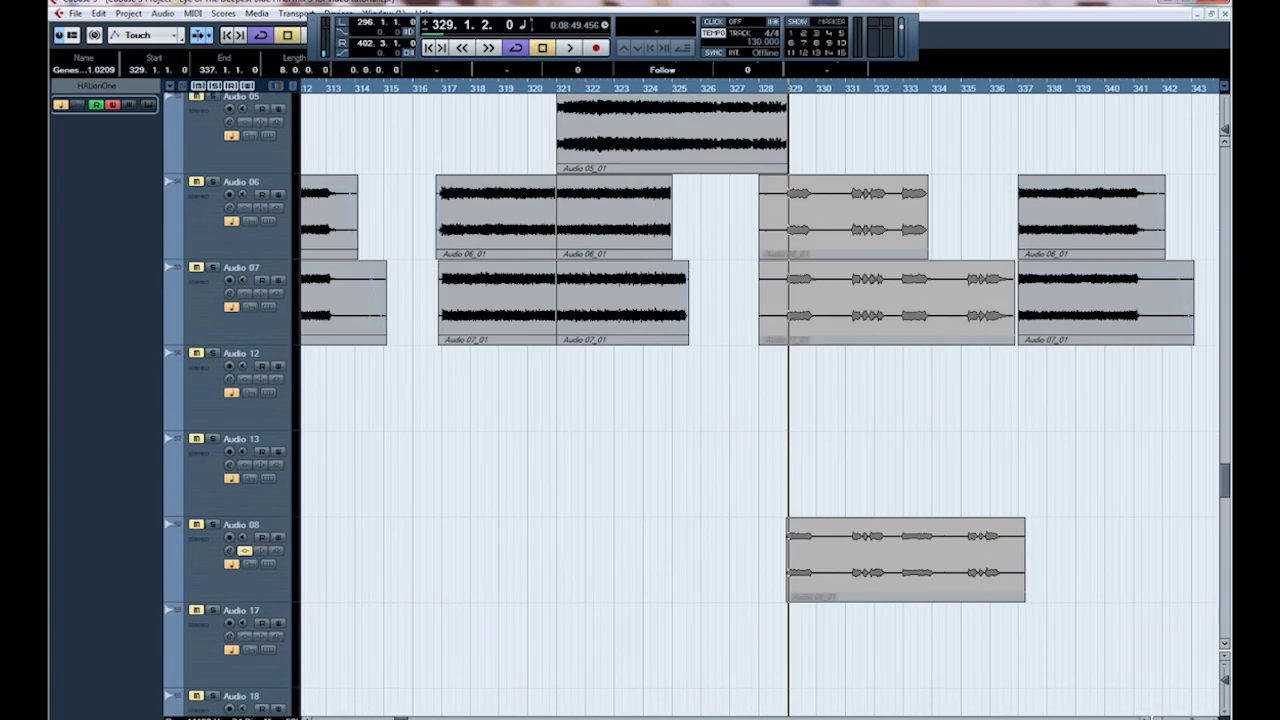
pyautogui.scroll(10, 760, 400)
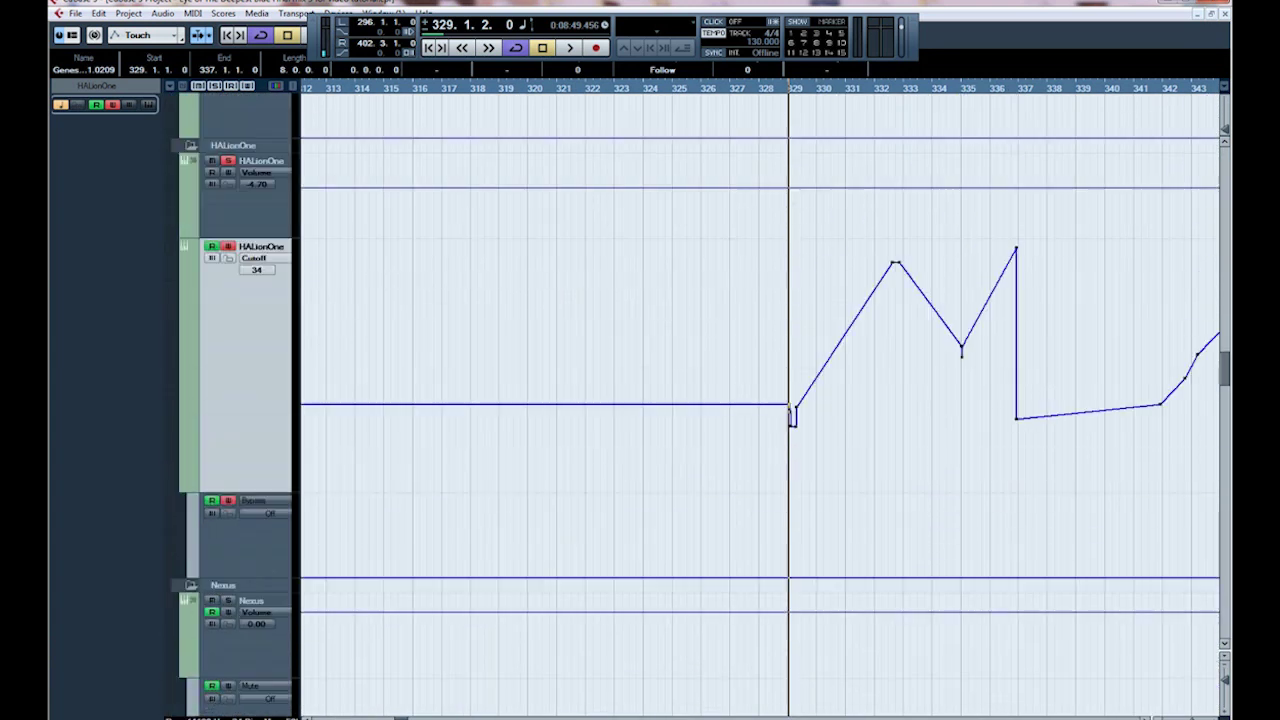
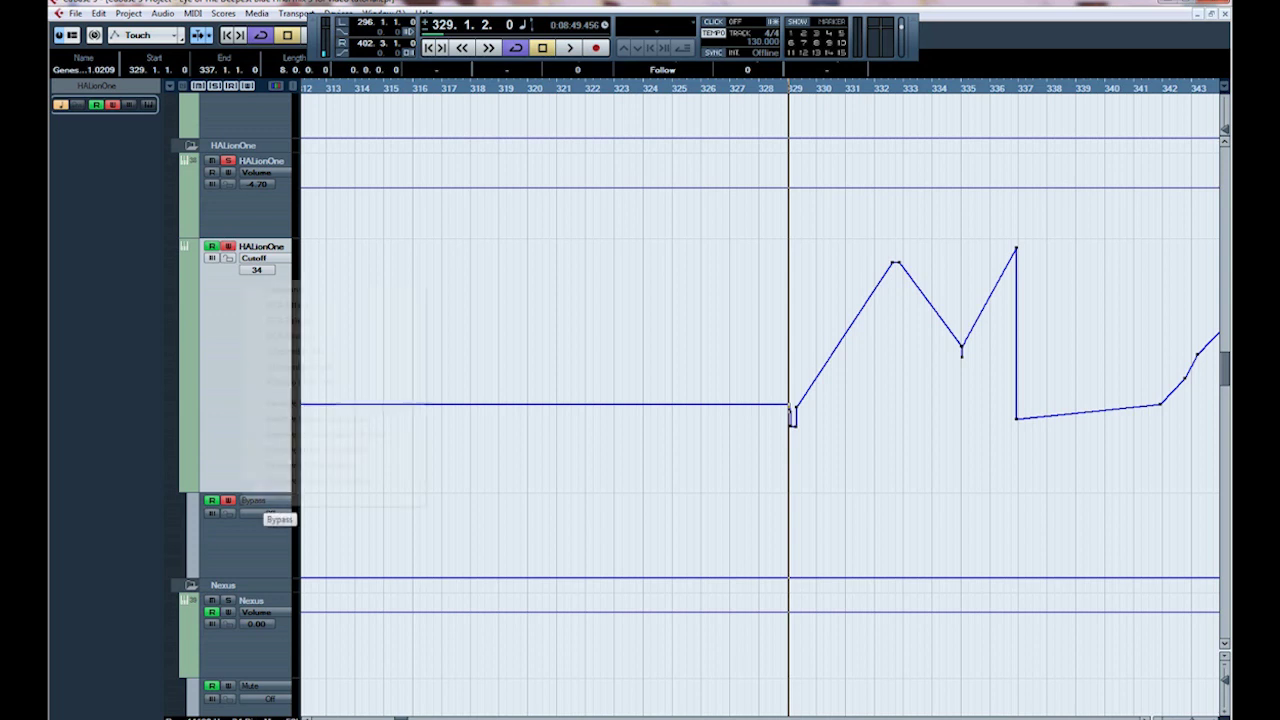
pyautogui.rightClick(244, 282)
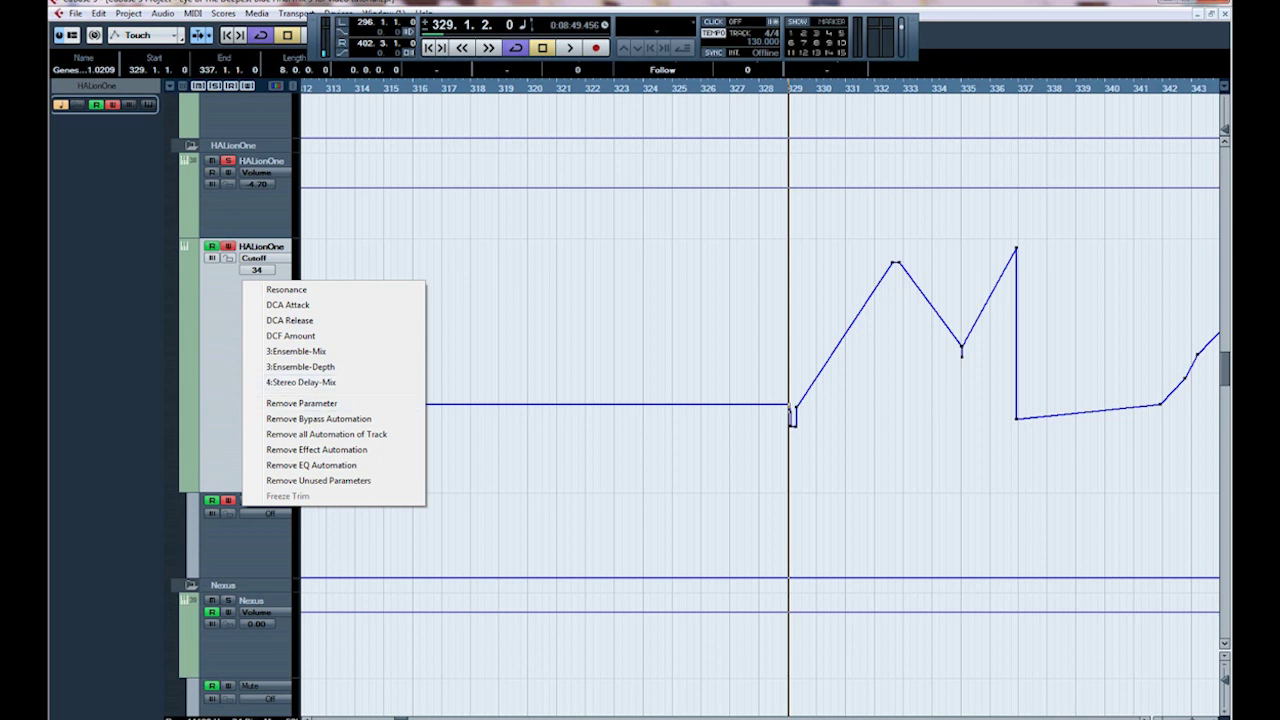
pyautogui.press('Escape')
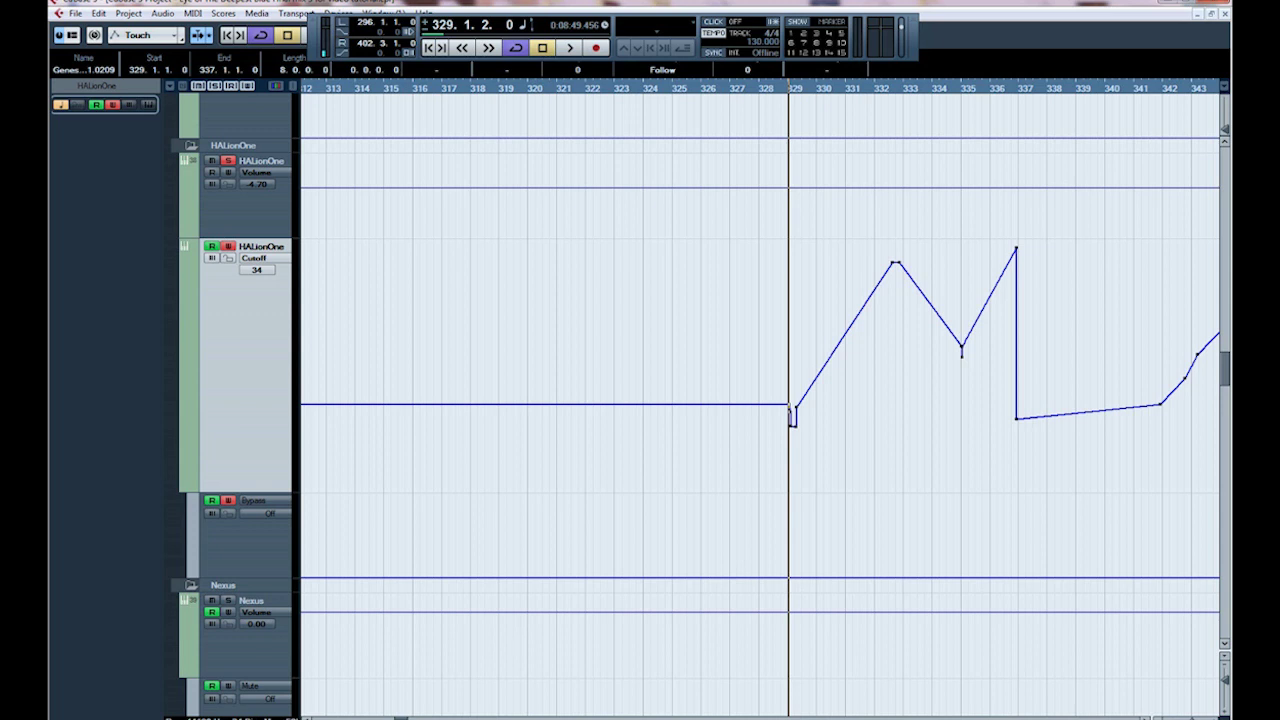
# Play the soloed HALionOne part from bar 329 to about bar 334, following the Cutoff automation curve
pyautogui.press('g')
pyautogui.press('g')
pyautogui.press('g')
pyautogui.press('g')
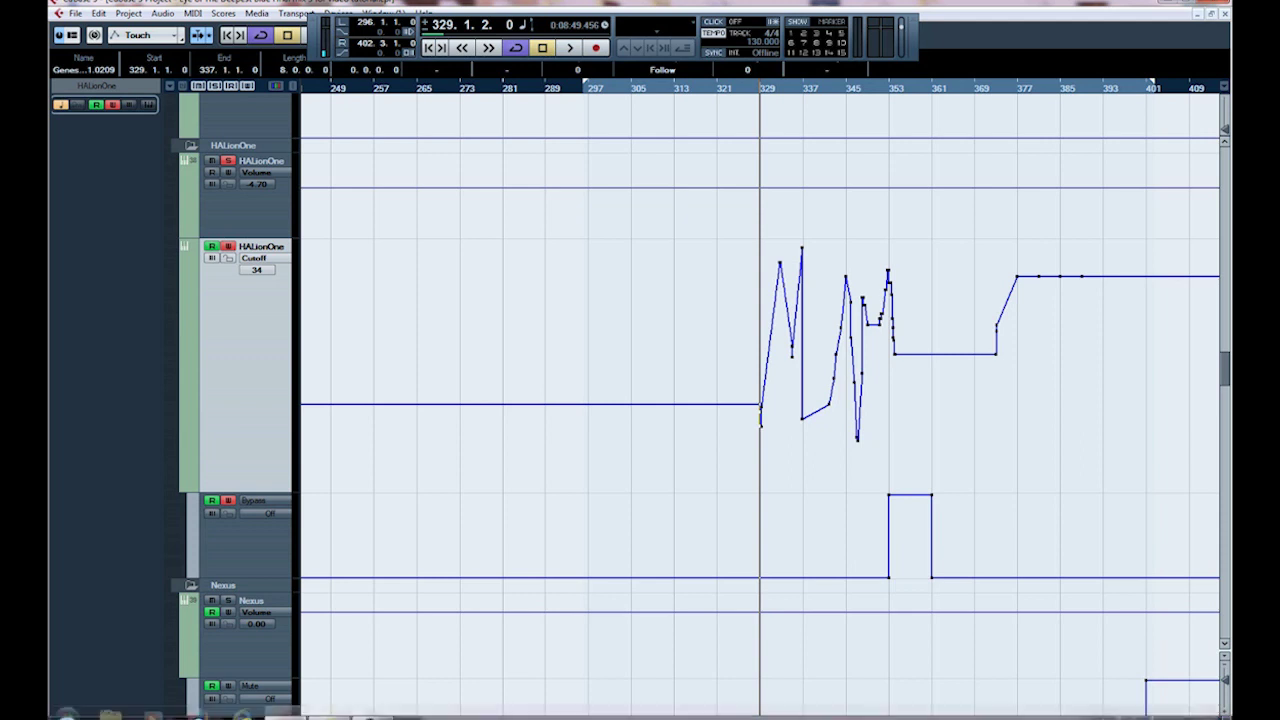
pyautogui.press('h')
pyautogui.press('h')
pyautogui.press('h')
pyautogui.press('h')
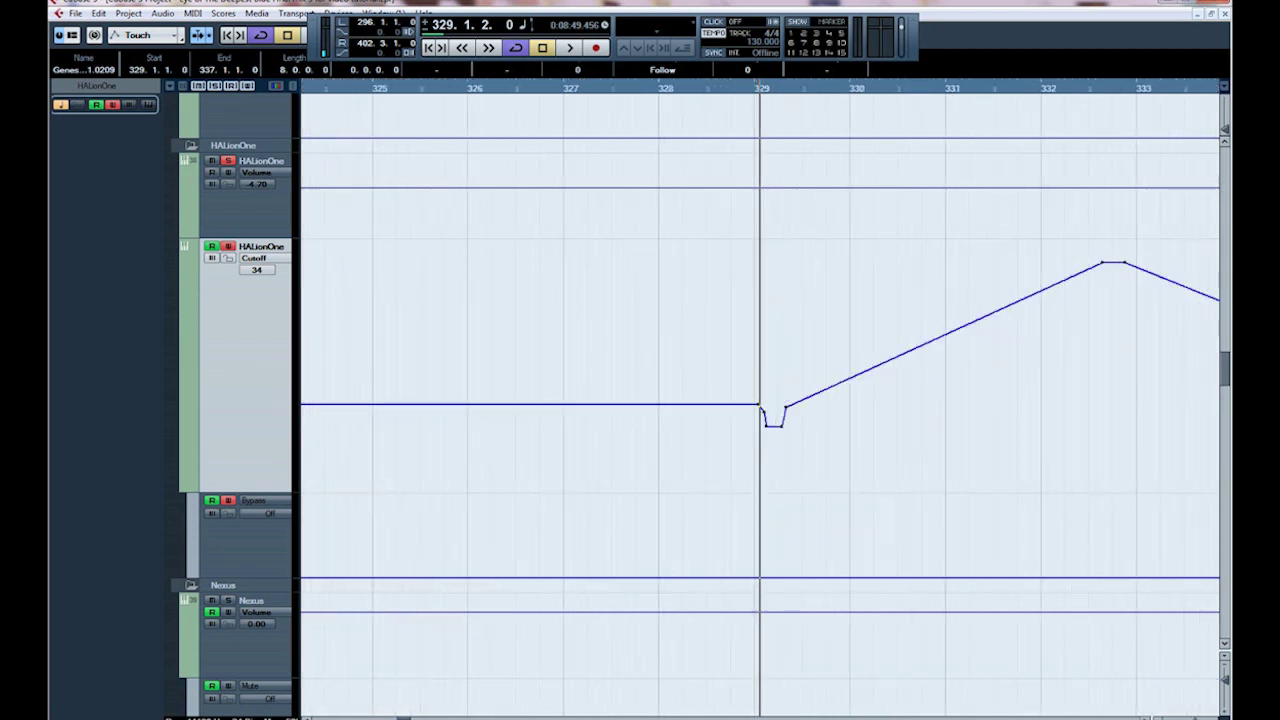
pyautogui.press('space')
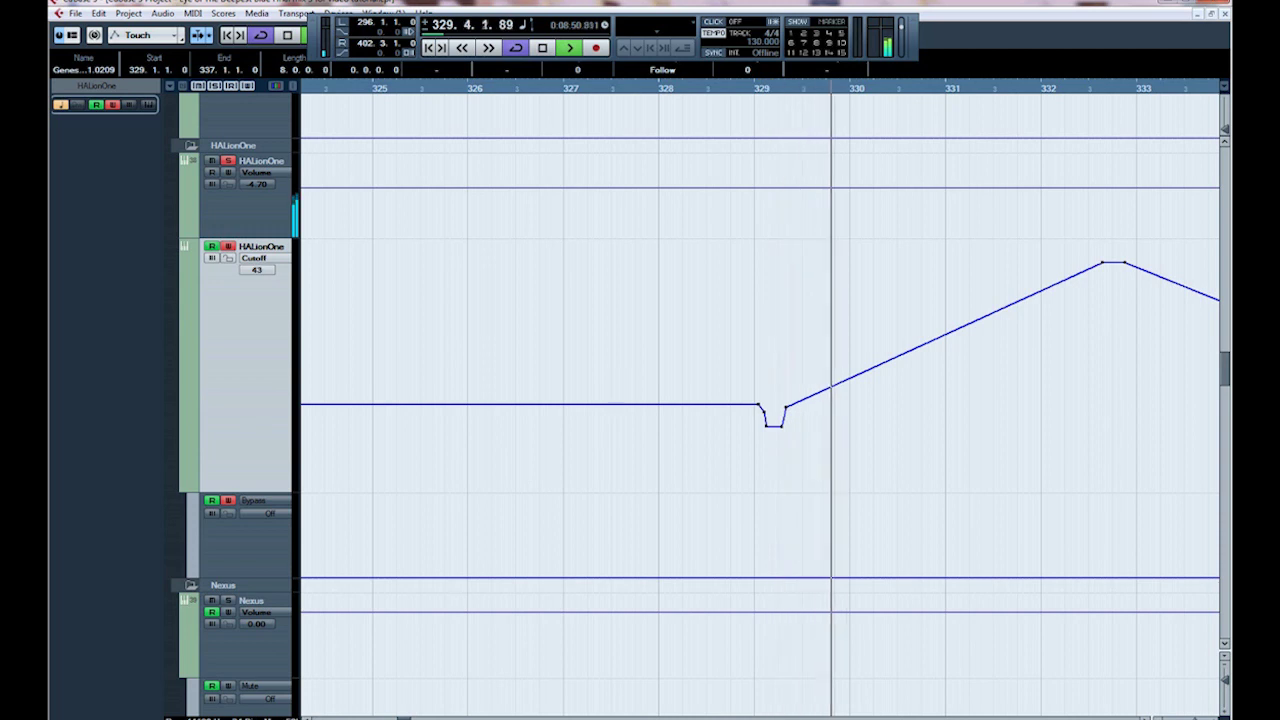
pyautogui.press('g')
pyautogui.press('g')
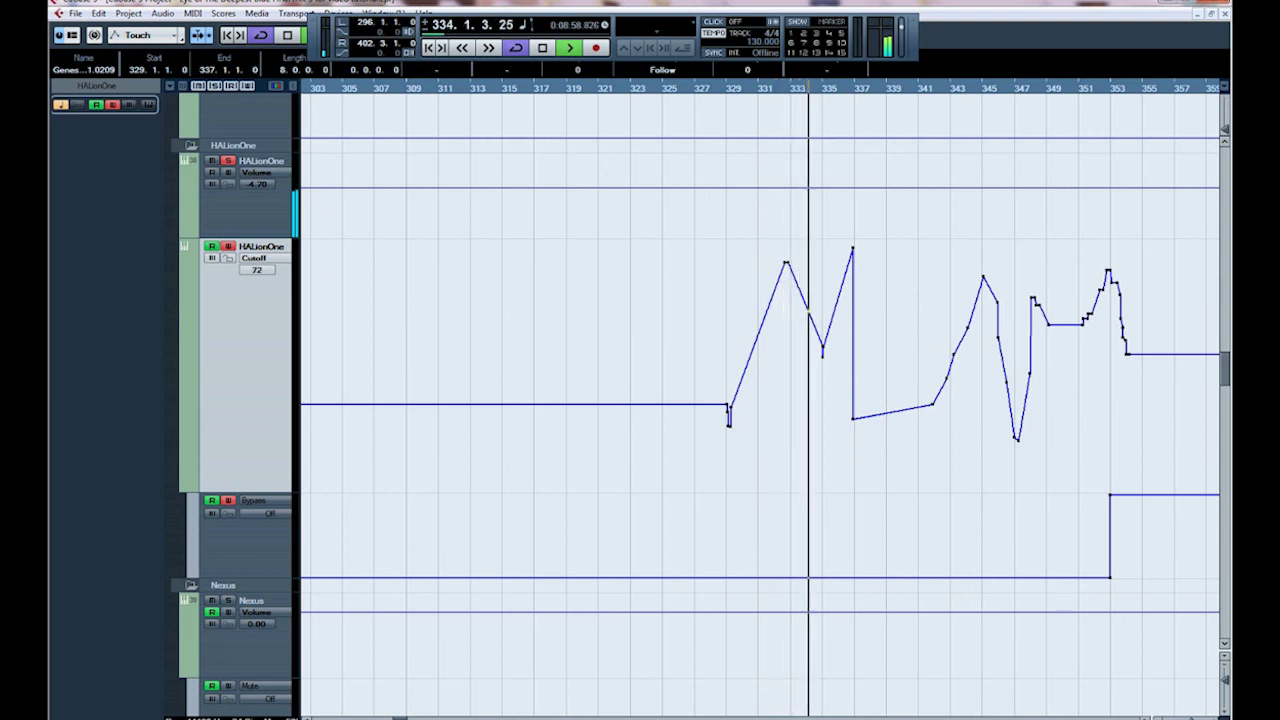
pyautogui.press('space')
# Open the HALionOne instrument from the halion track and watch its Cutoff knob during playback from bar 329 to about bar 337
pyautogui.scroll(-10, 760, 400)
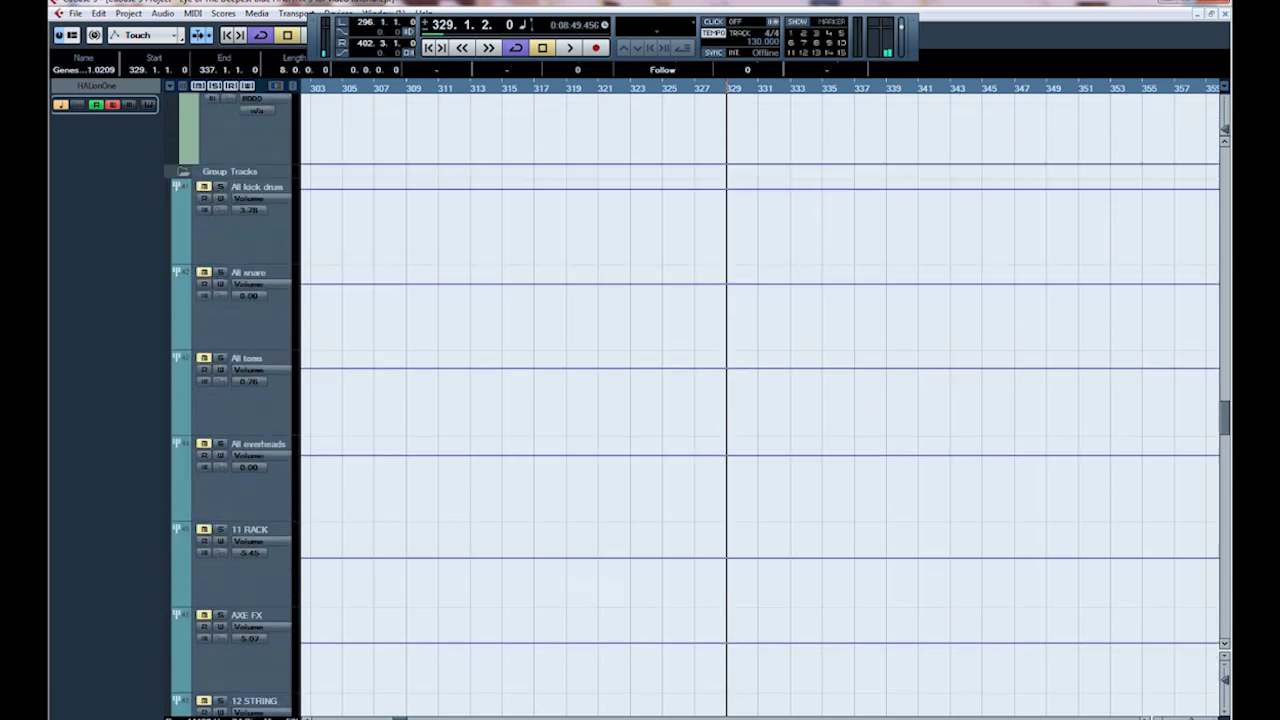
pyautogui.scroll(-15, 760, 400)
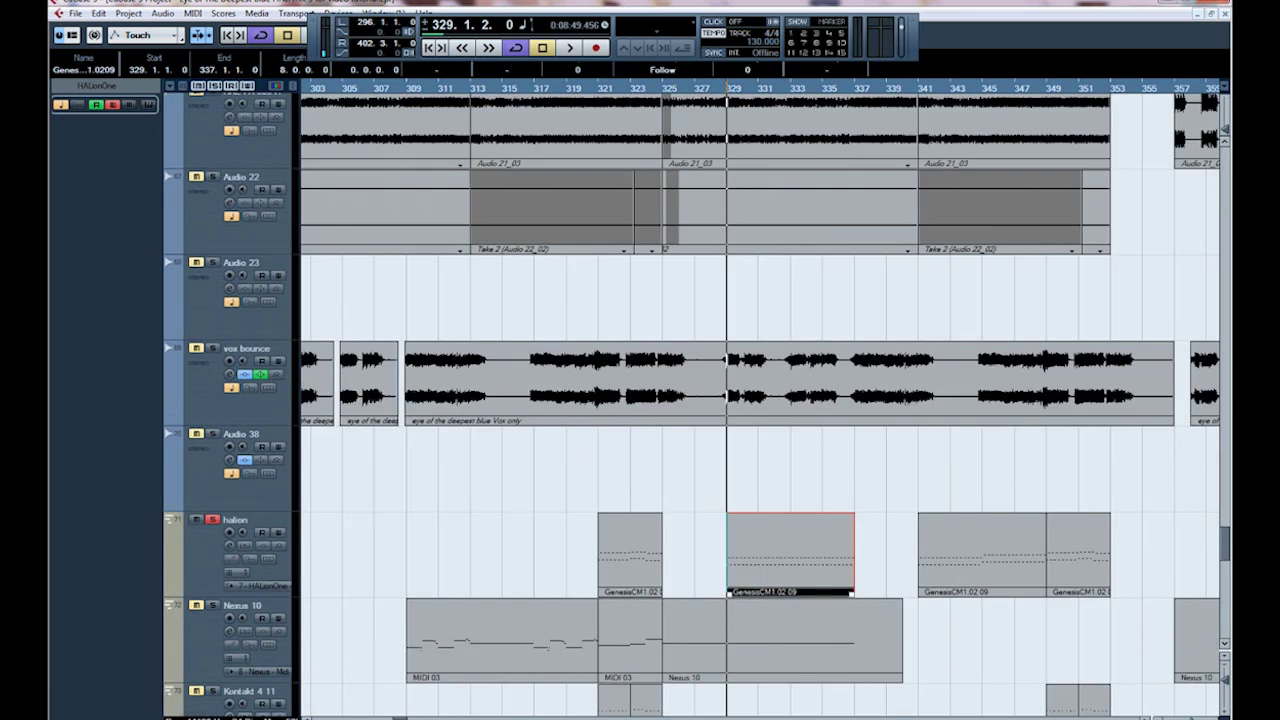
pyautogui.click(240, 540)
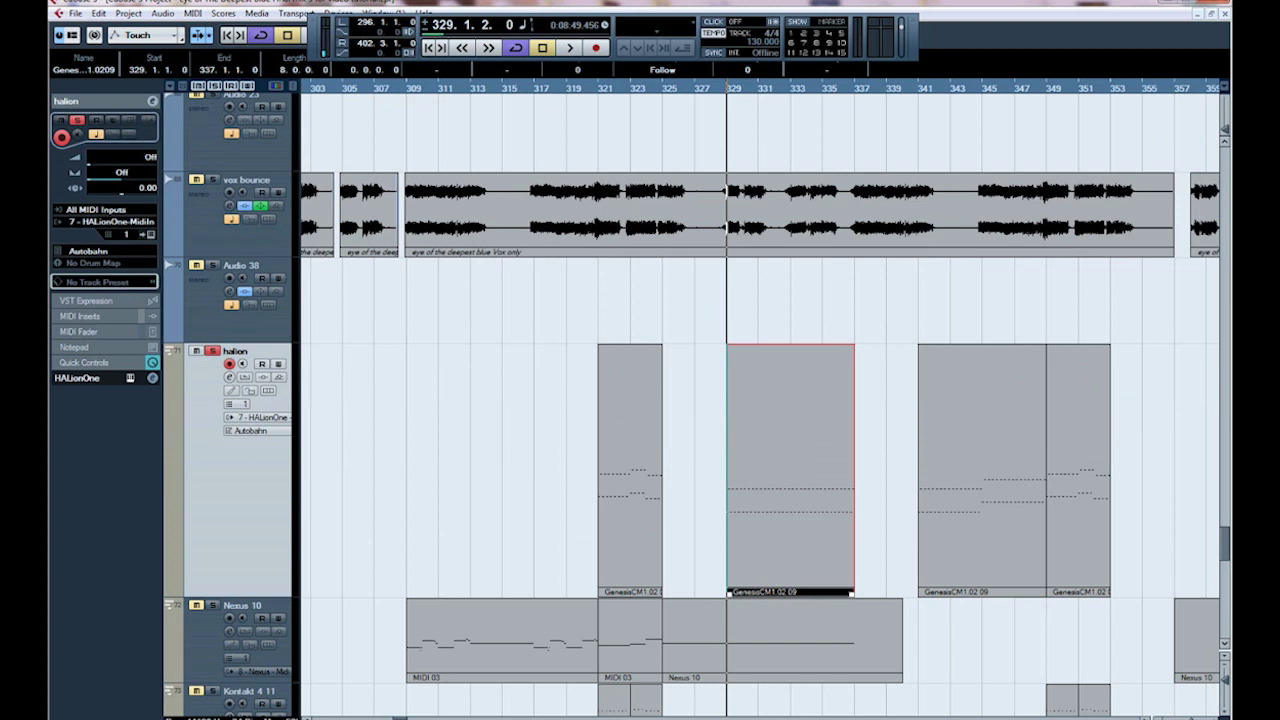
pyautogui.click(150, 234)
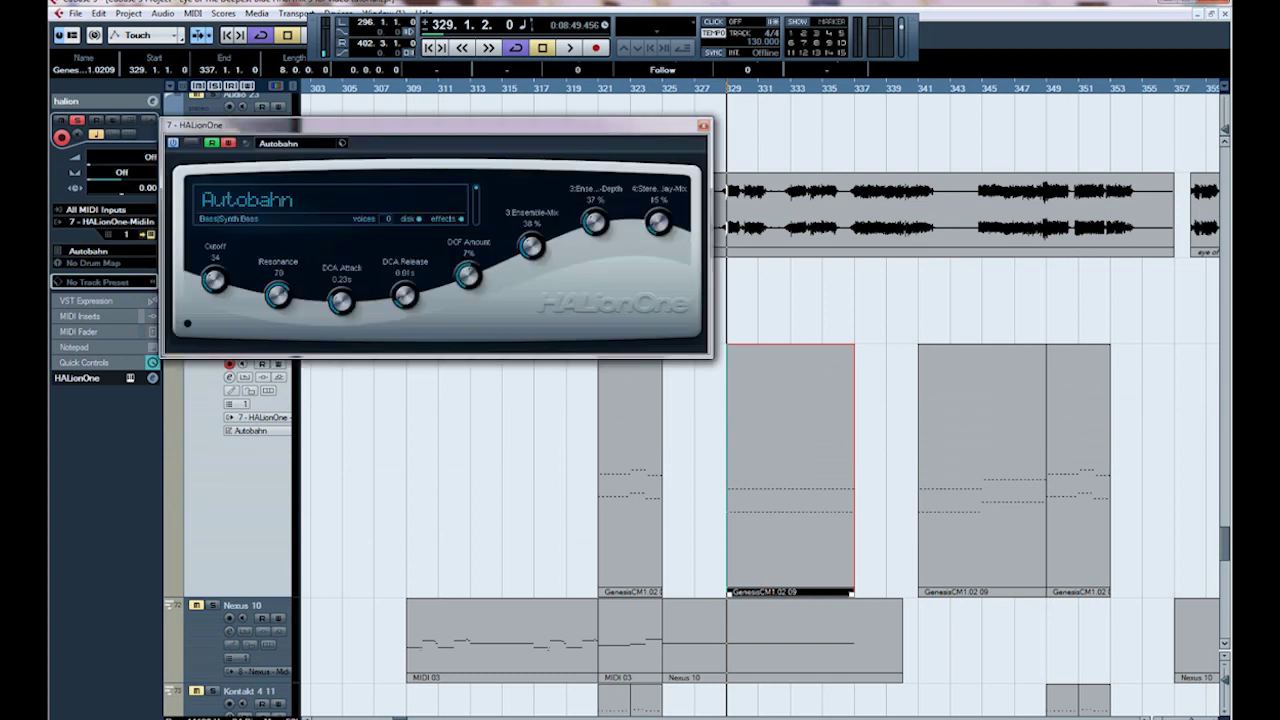
pyautogui.press('space')
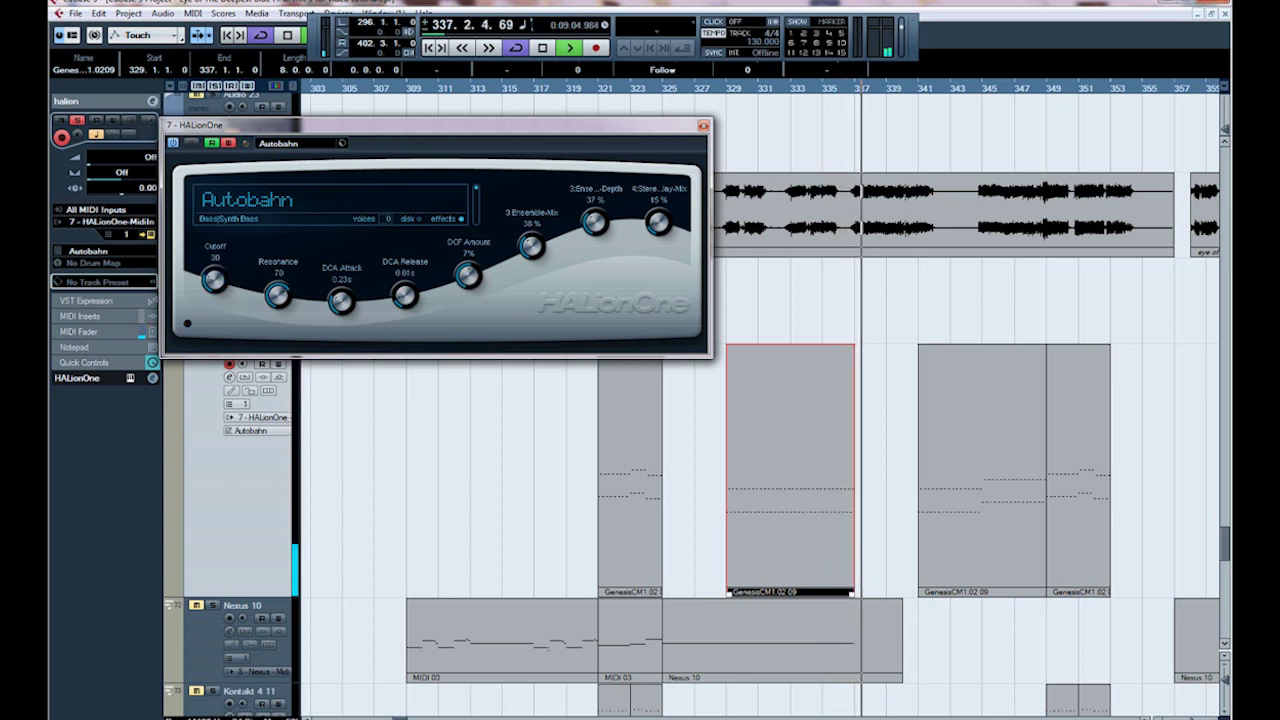
pyautogui.press('space')
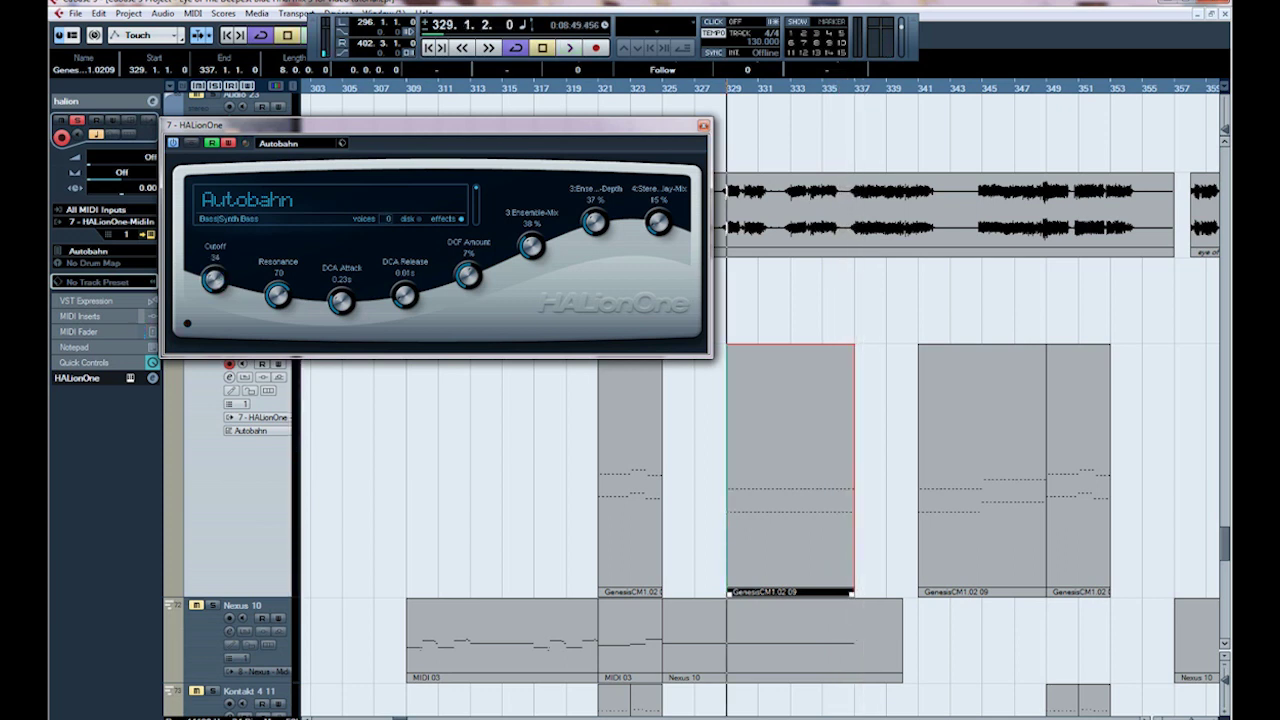
# Move the HALionOne window clear of the track controls, unsolo the halion track, and play the full mix from bar 329
pyautogui.moveTo(400, 125); pyautogui.dragTo(288, 399)
pyautogui.press('s')
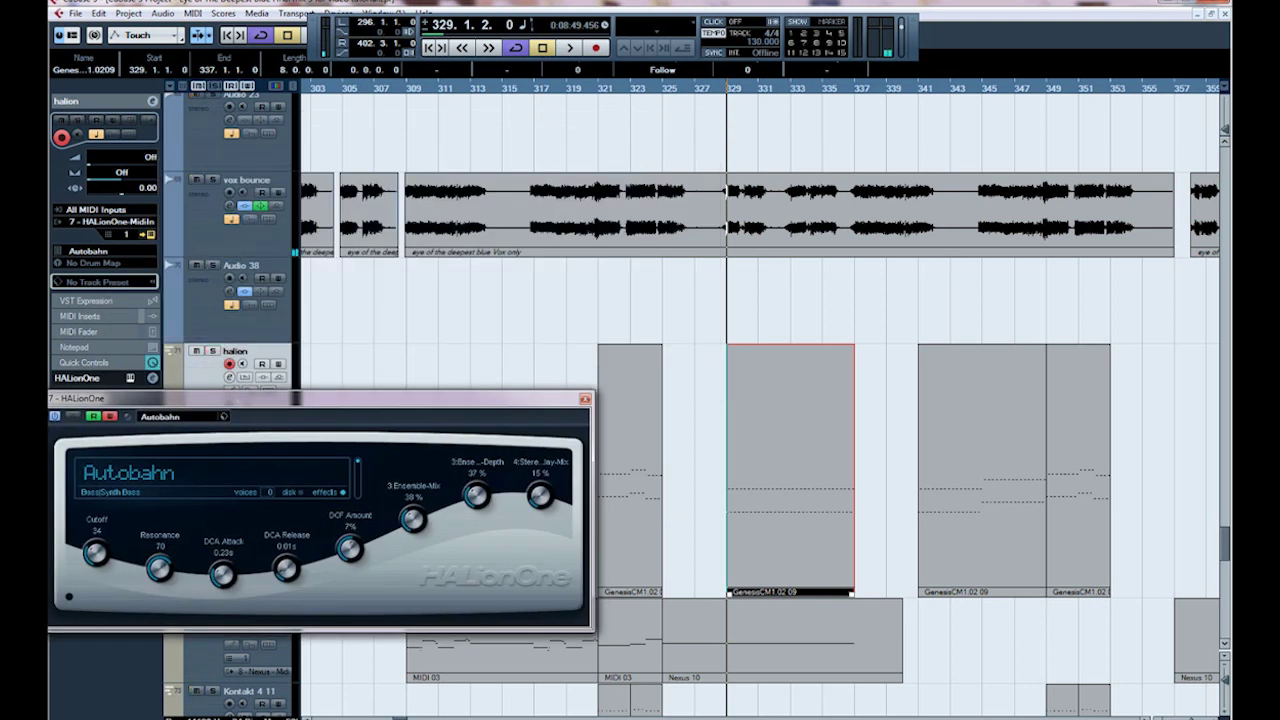
pyautogui.press('space')
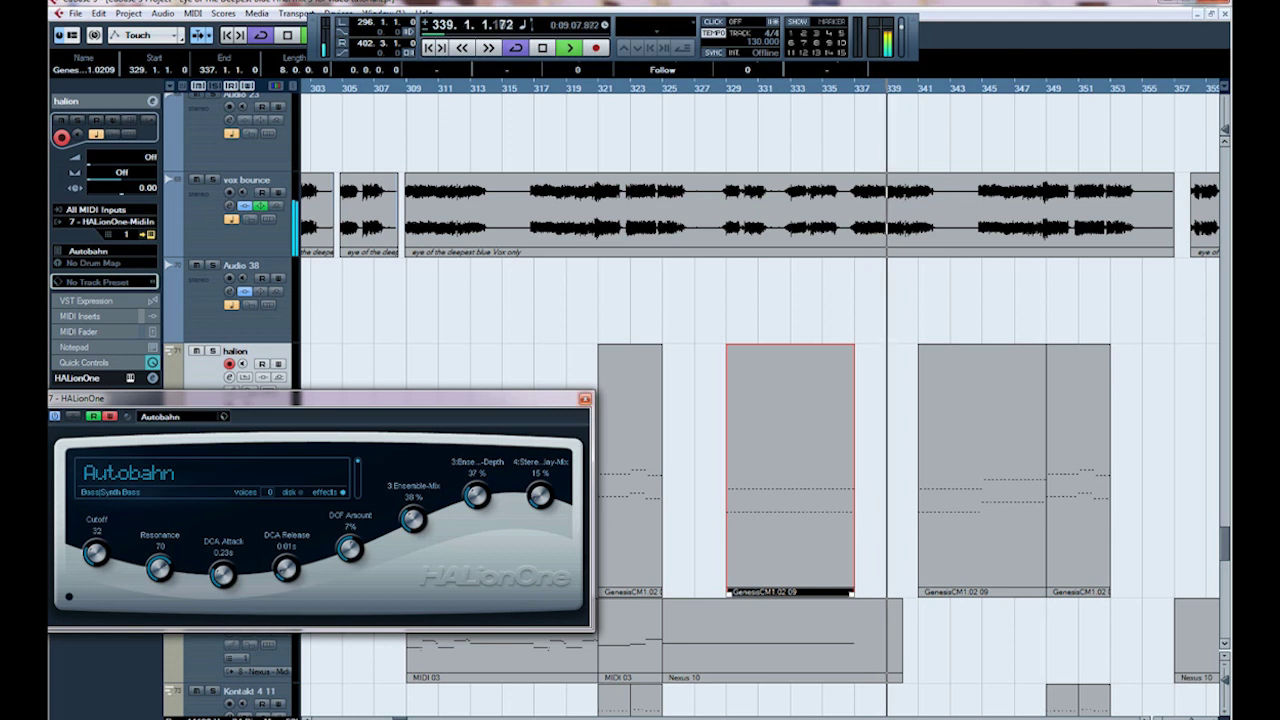
# Close the HALionOne window and follow the full mix playback through the halion parts to about bar 342
pyautogui.click(585, 399)
pyautogui.scroll(-2, 760, 400)
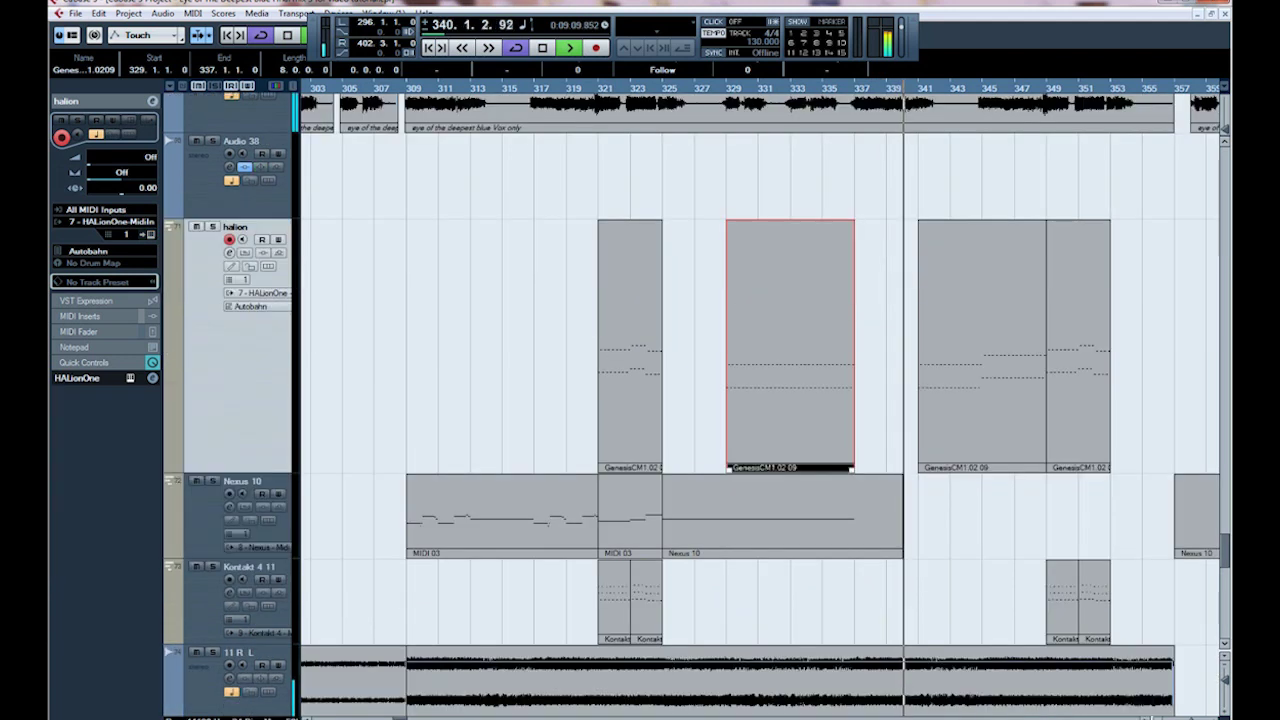
pyautogui.press('g')
pyautogui.press('h')
pyautogui.press('h')
pyautogui.press('h')
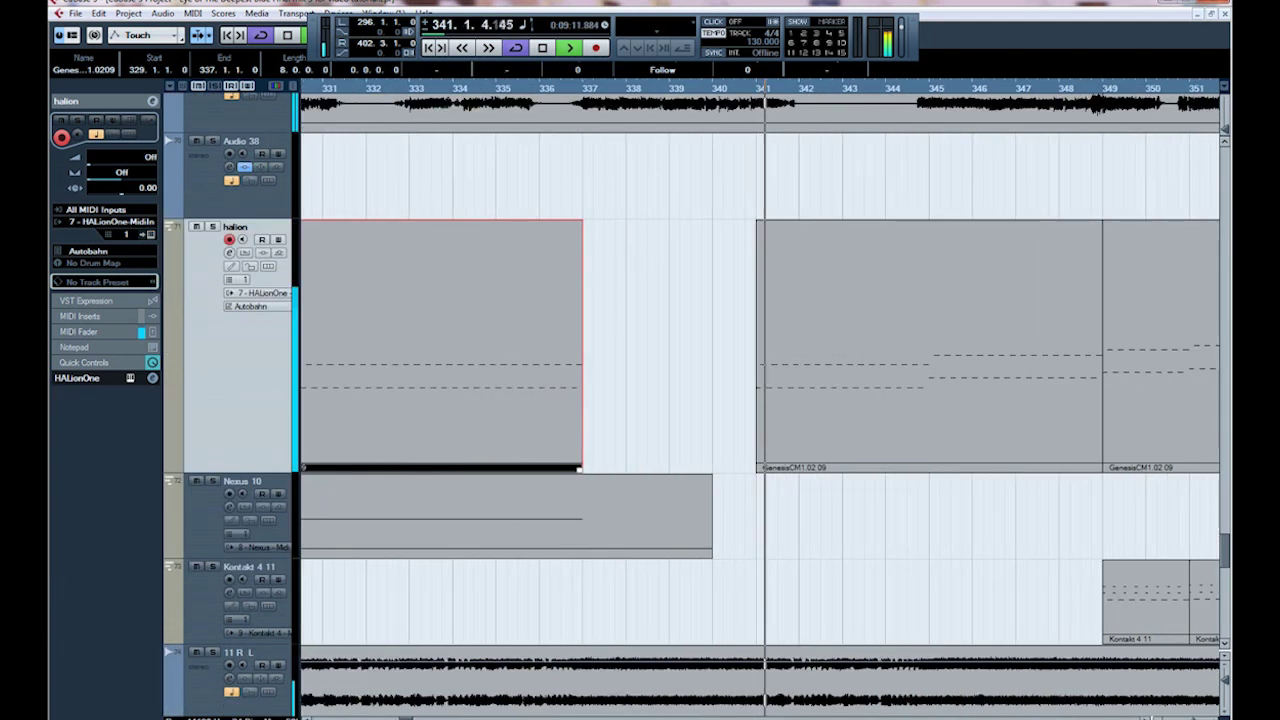
pyautogui.press('g')
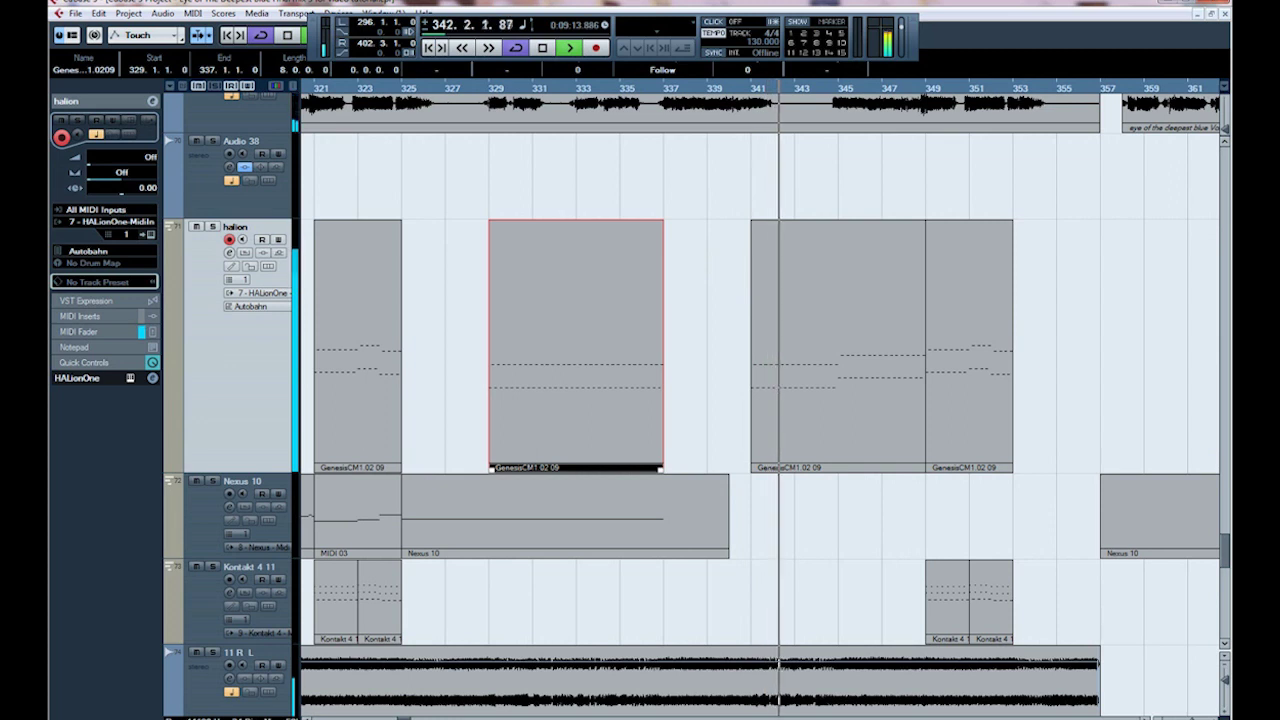
# Examine the tracks from halion down to the reversed axe tracks while the mix plays to about bar 356, and stop playback
pyautogui.scroll(-2, 760, 400)
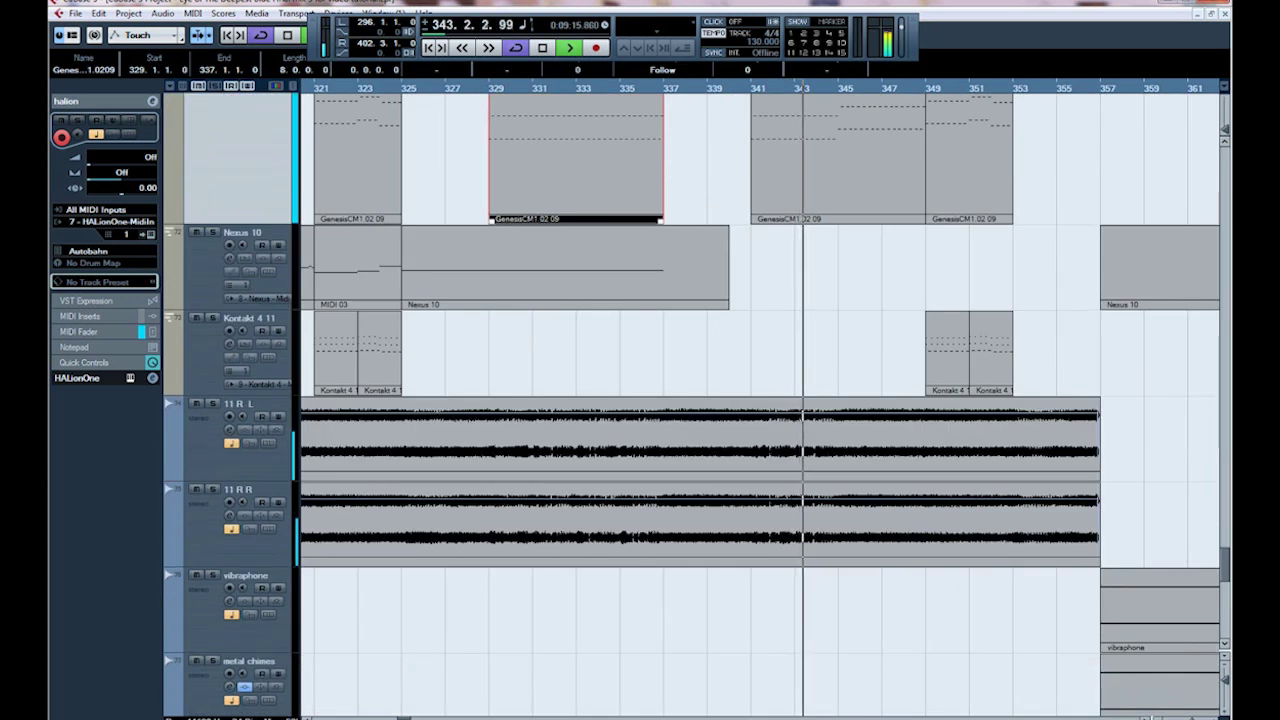
pyautogui.scroll(-2, 760, 400)
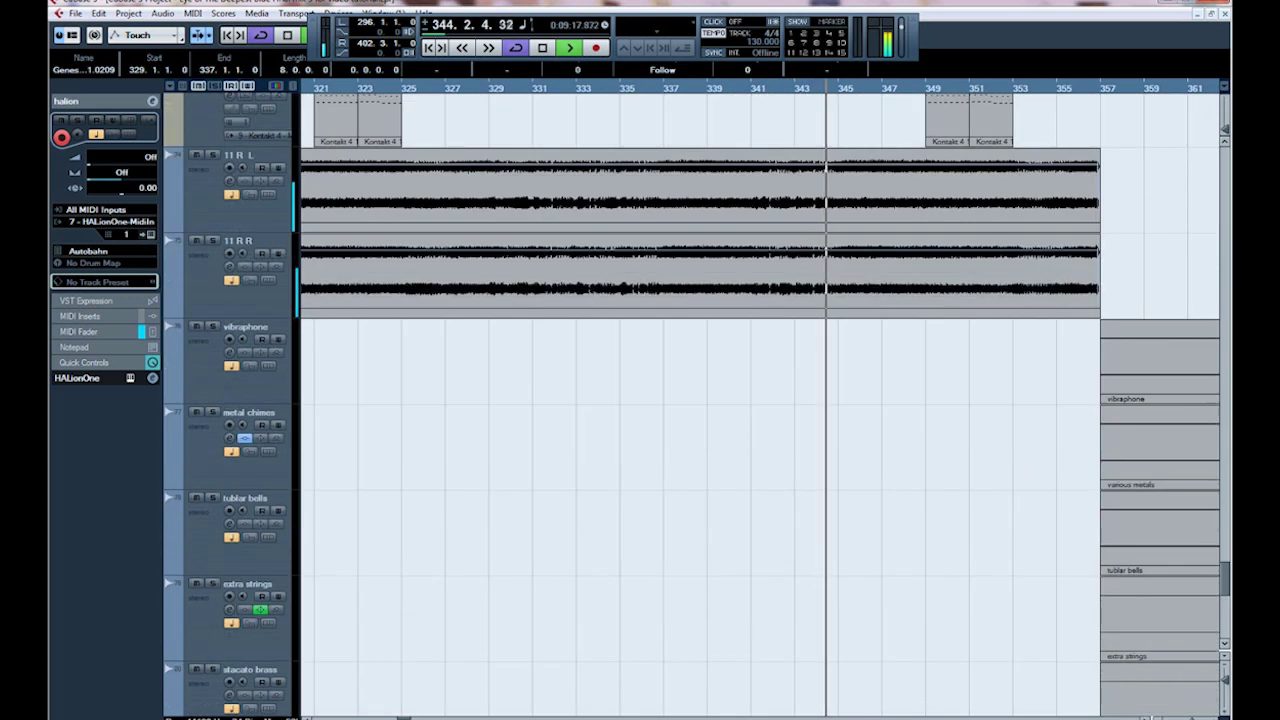
pyautogui.press('g')
pyautogui.press('g')
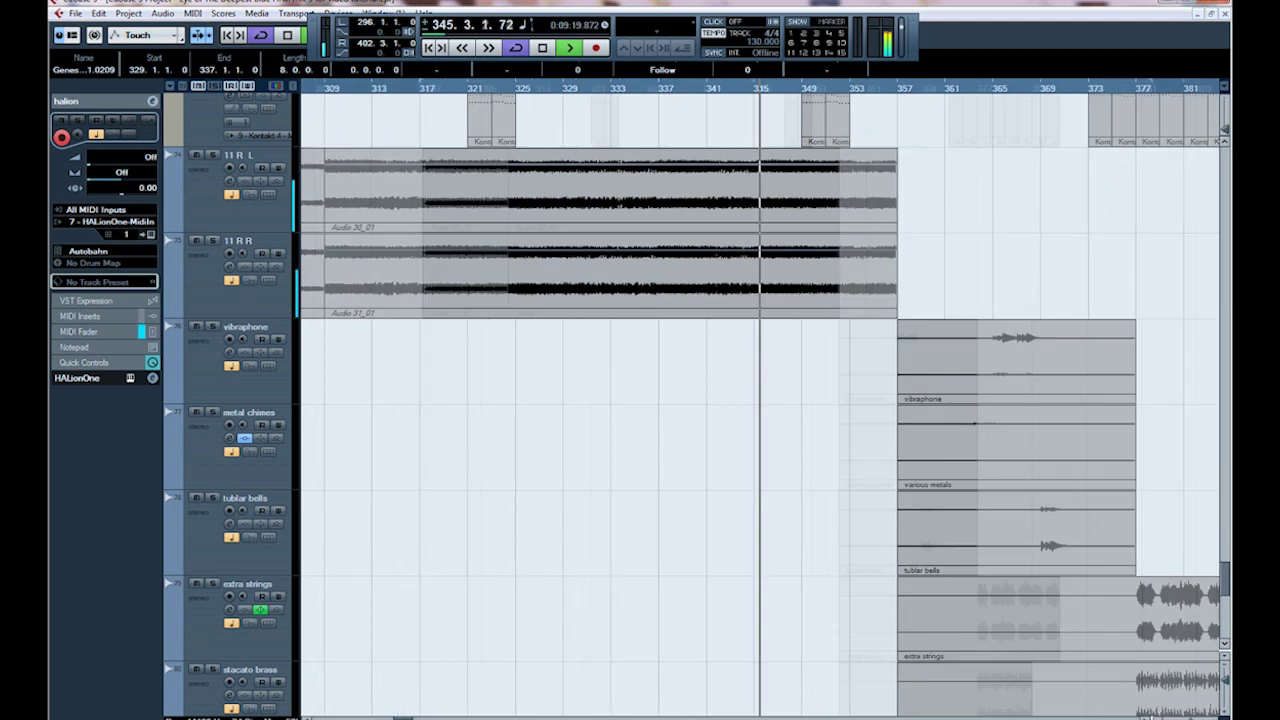
pyautogui.scroll(-10, 760, 400)
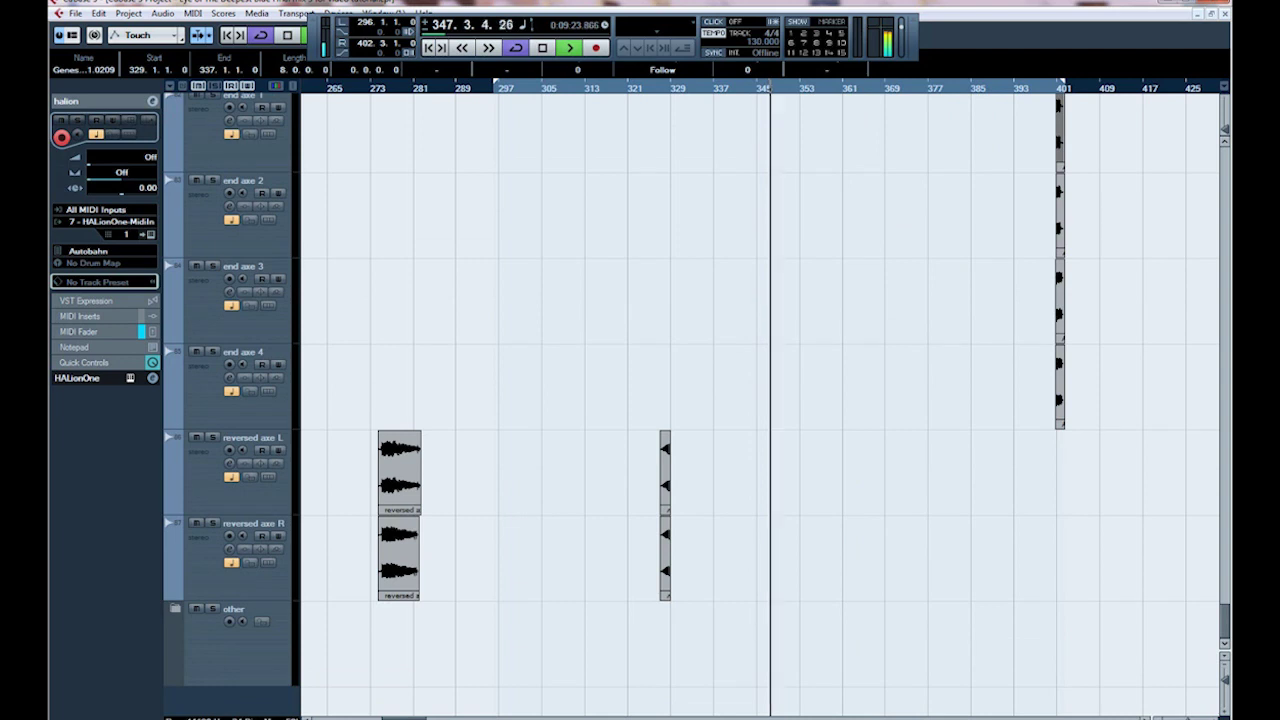
pyautogui.scroll(10, 760, 400)
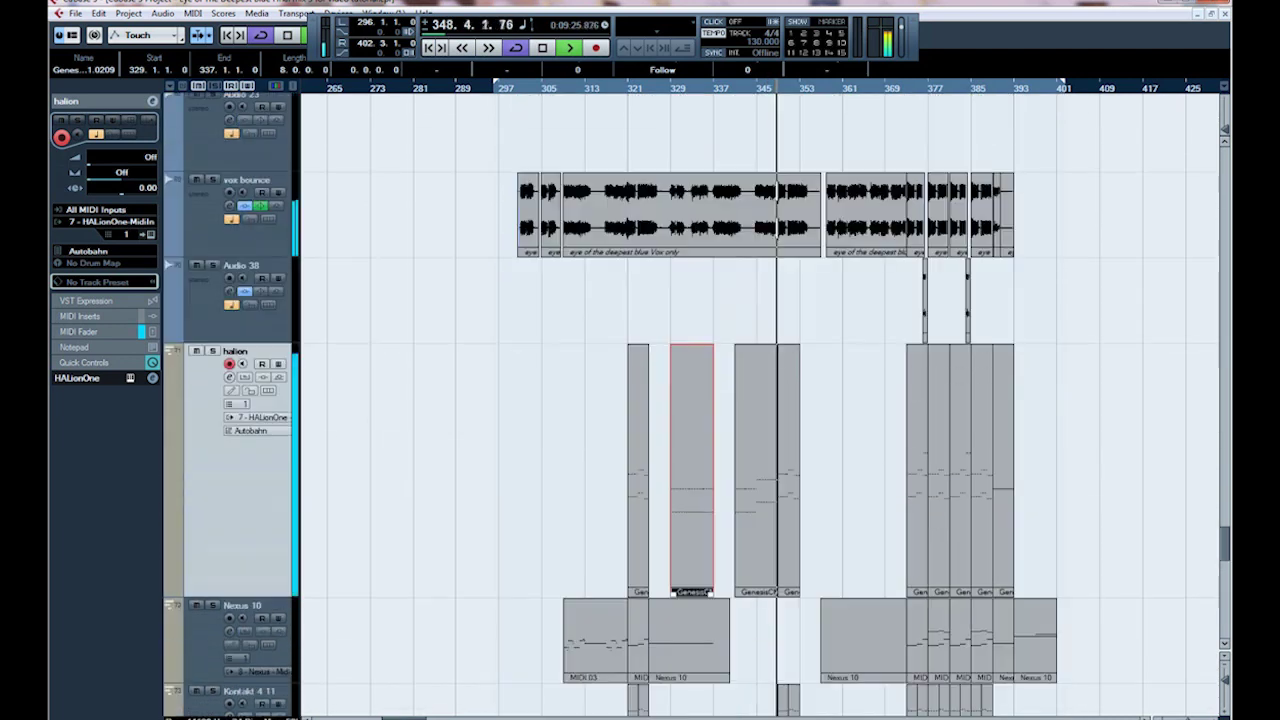
pyautogui.scroll(-2, 760, 400)
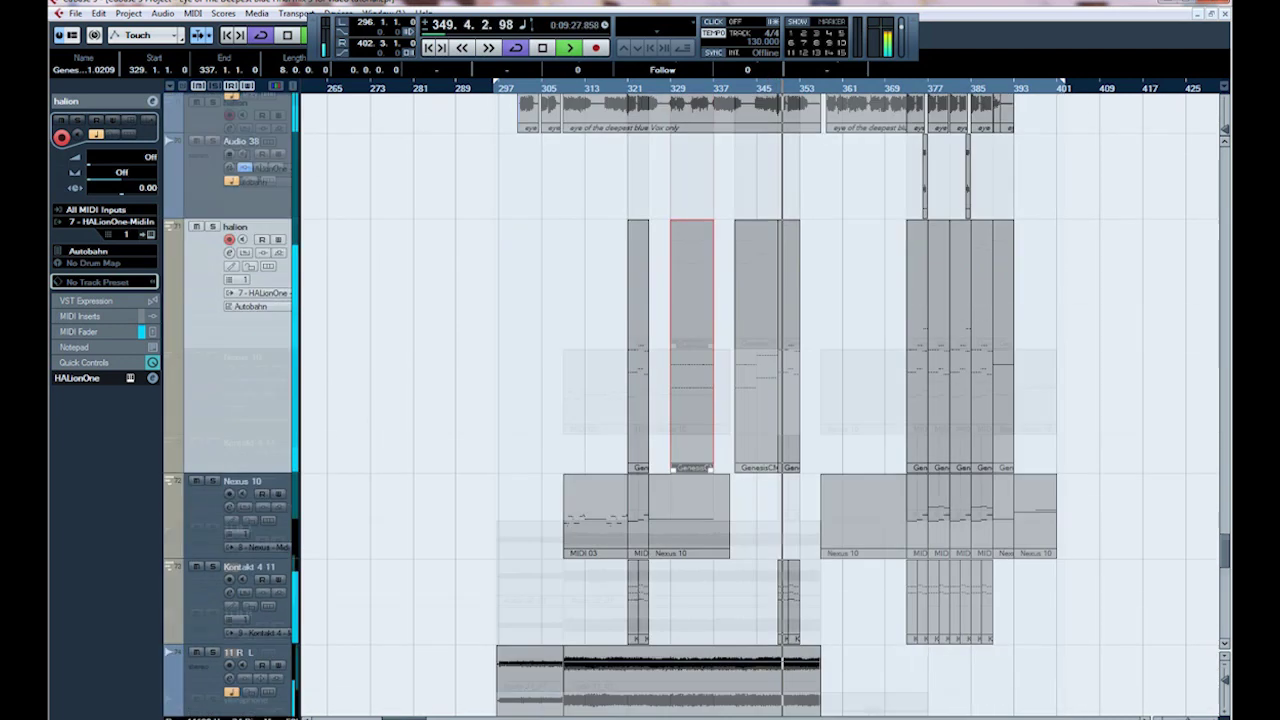
pyautogui.scroll(-2, 760, 400)
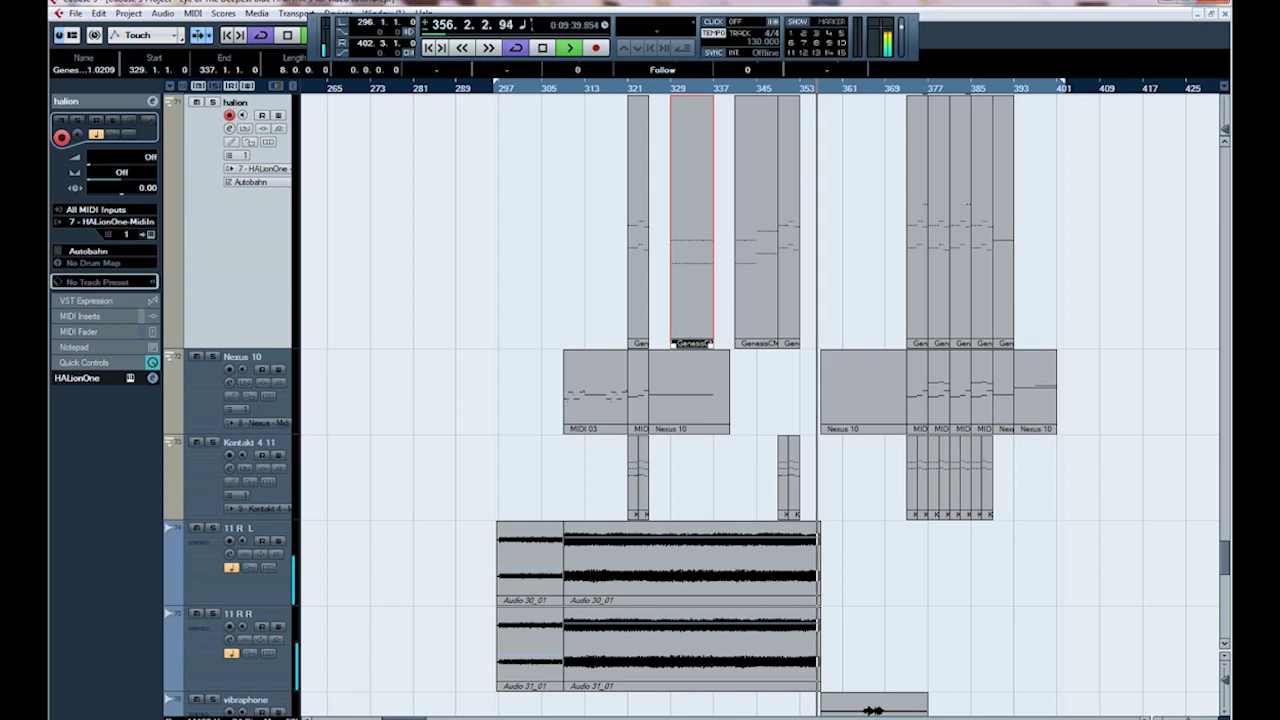
pyautogui.press('space')
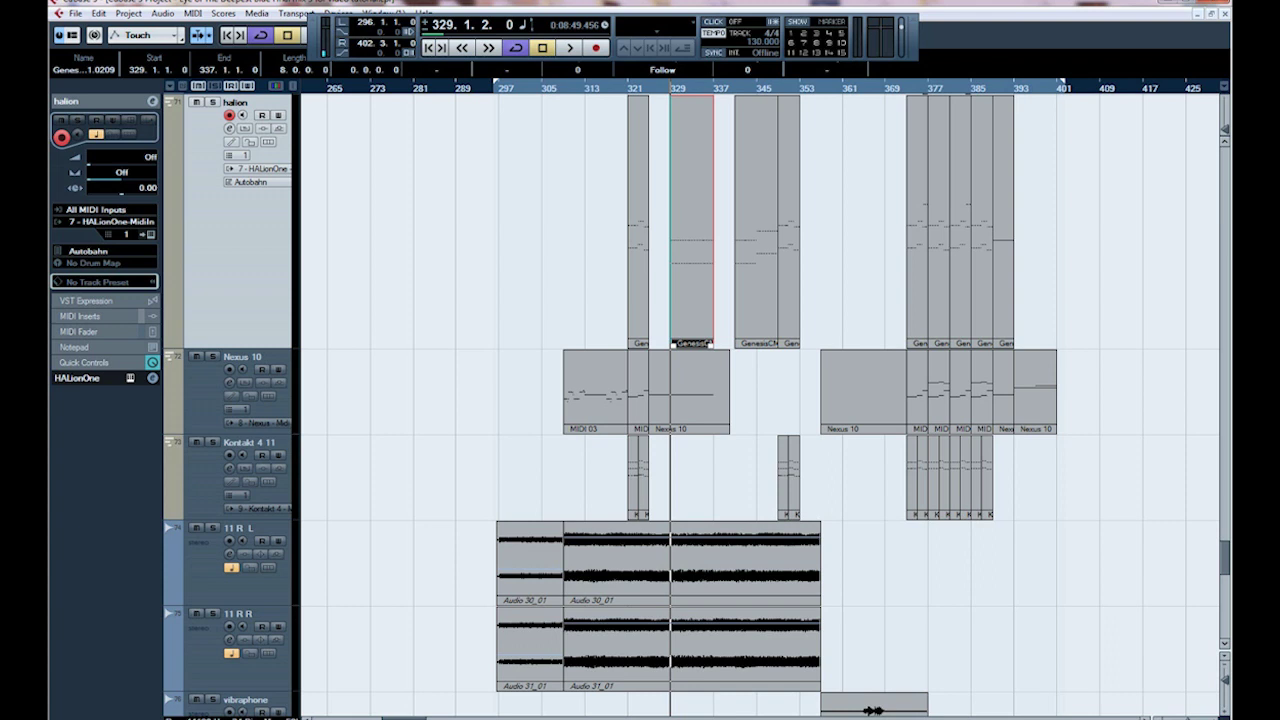
# View the track types that can be added to the project, including Group Channel, without adding one
pyautogui.click(128, 13)
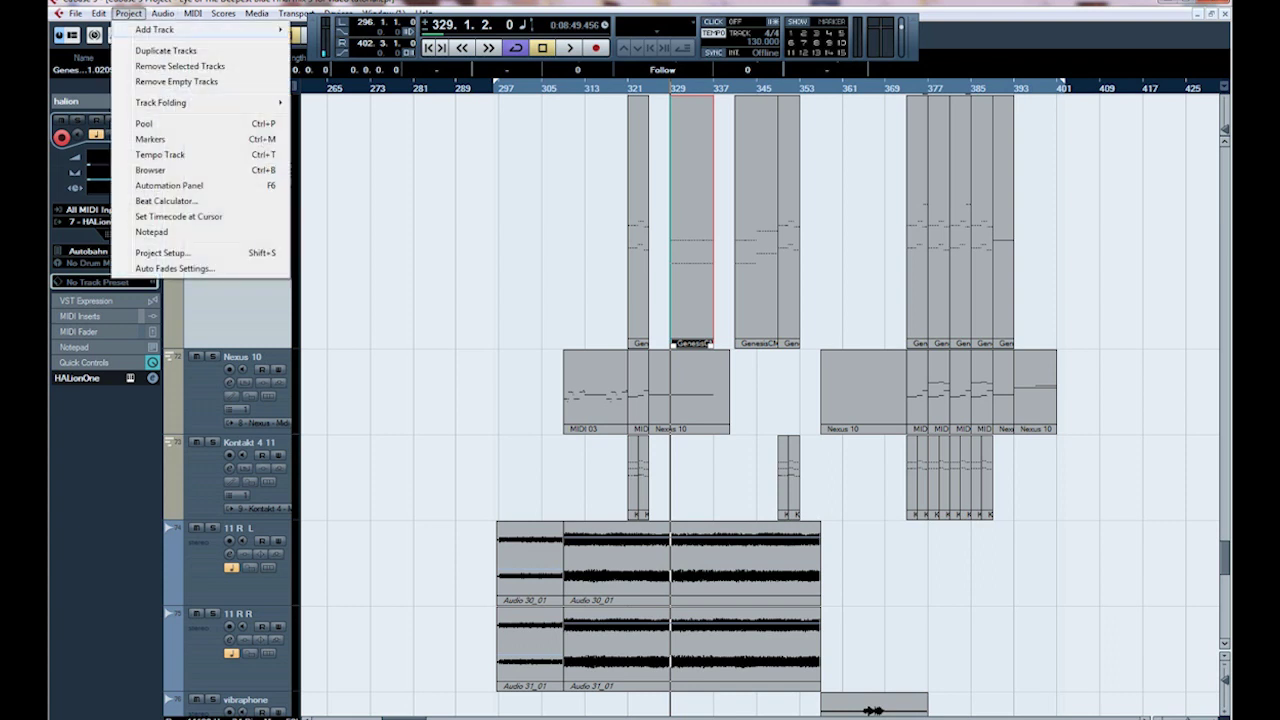
pyautogui.moveTo(160, 29)
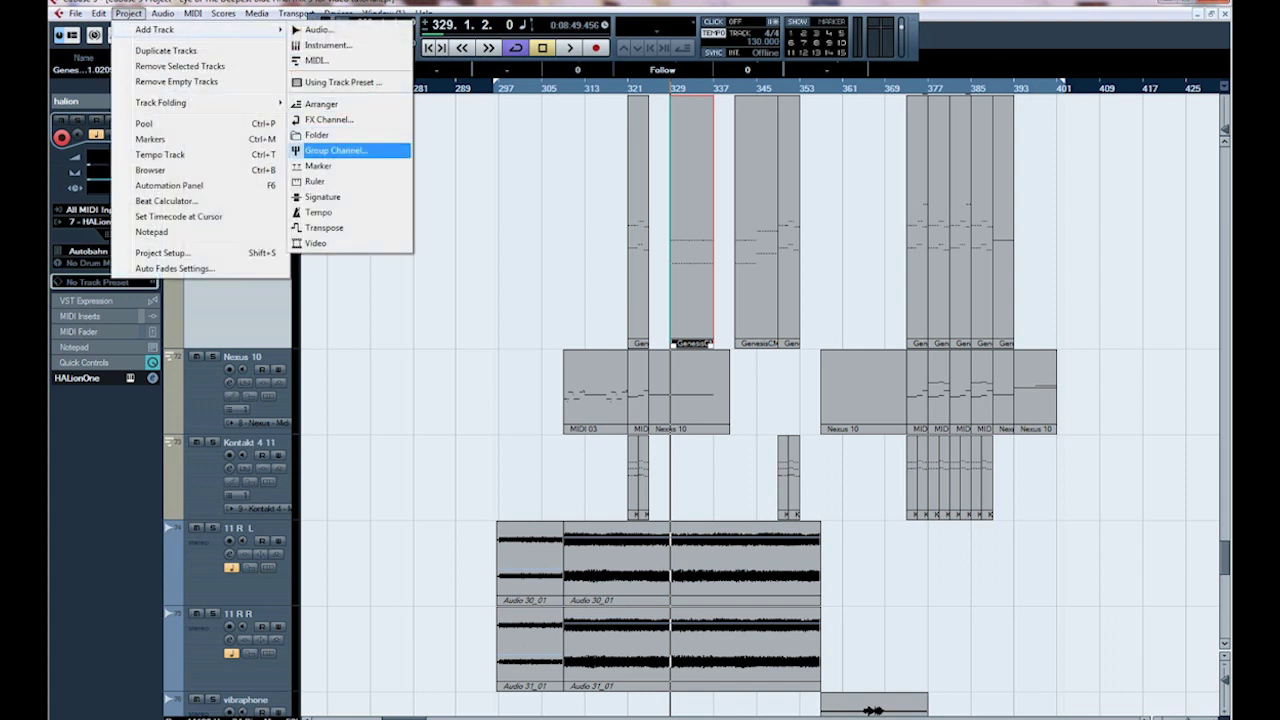
pyautogui.moveTo(424, 13)
pyautogui.press('Escape')
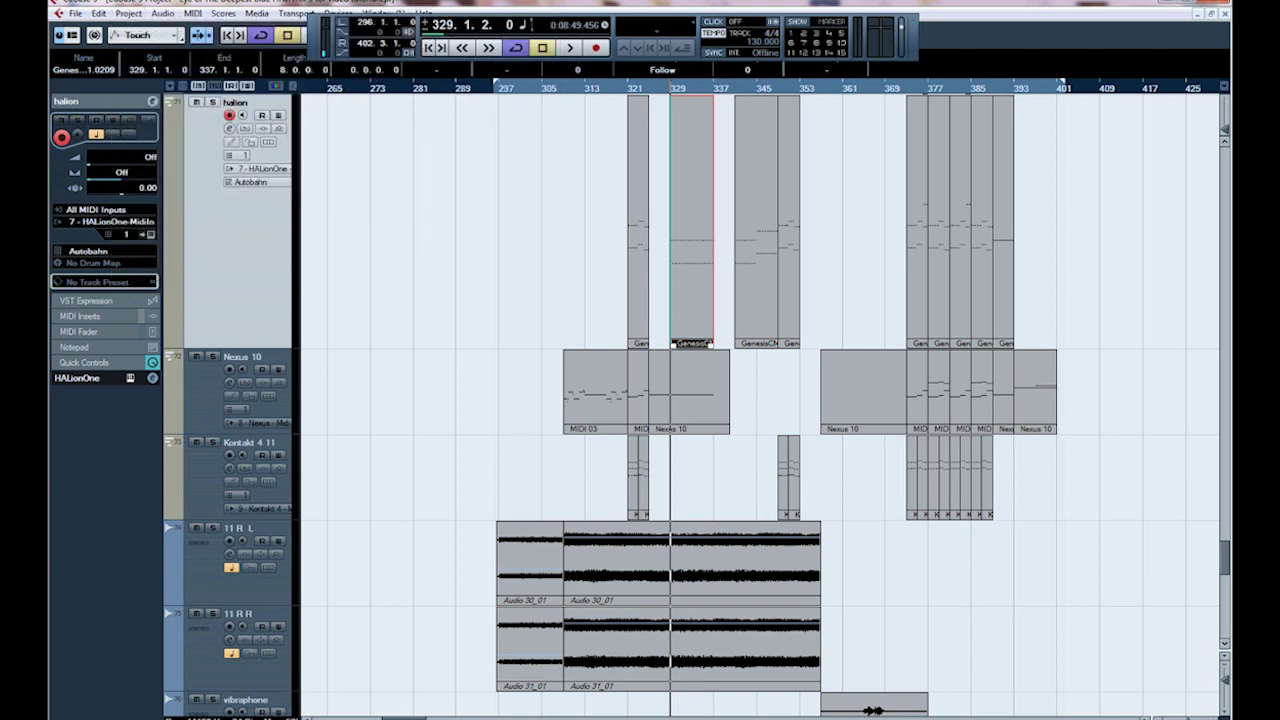
# Select the 11 R L track and view its output routing choices, leaving the 11 RACK routing in place
pyautogui.click(250, 565)
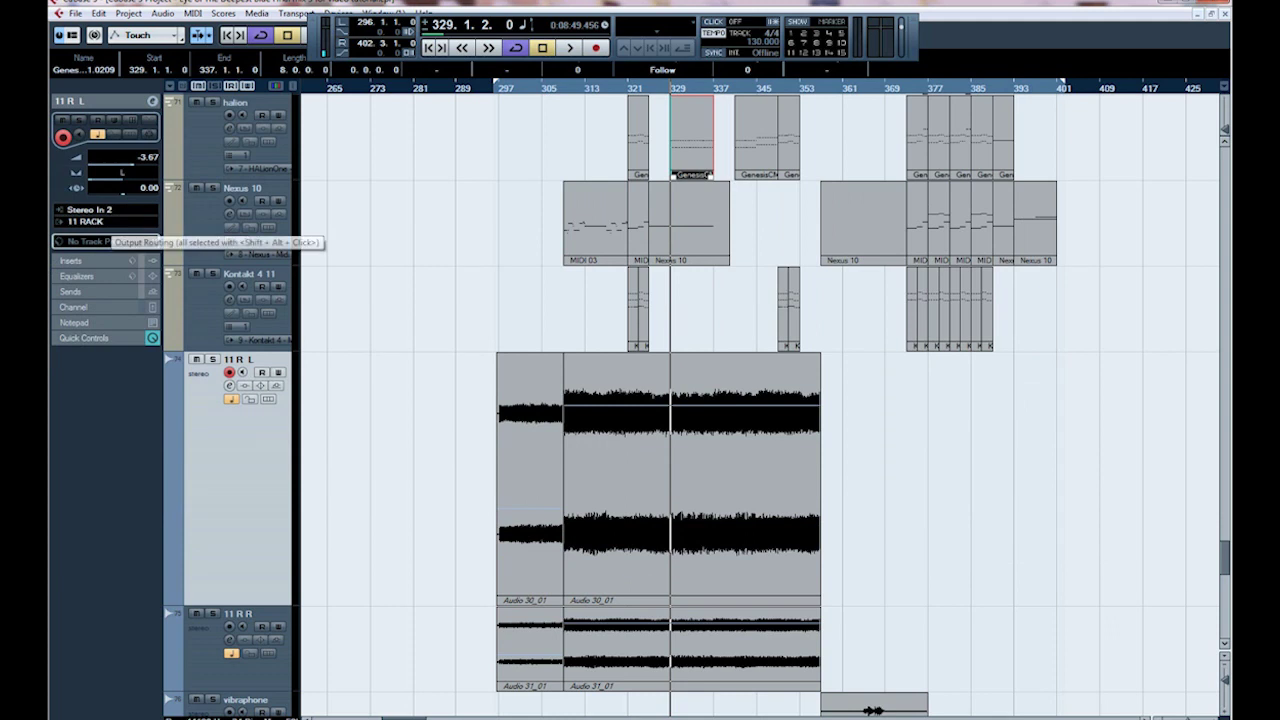
pyautogui.click(105, 241)
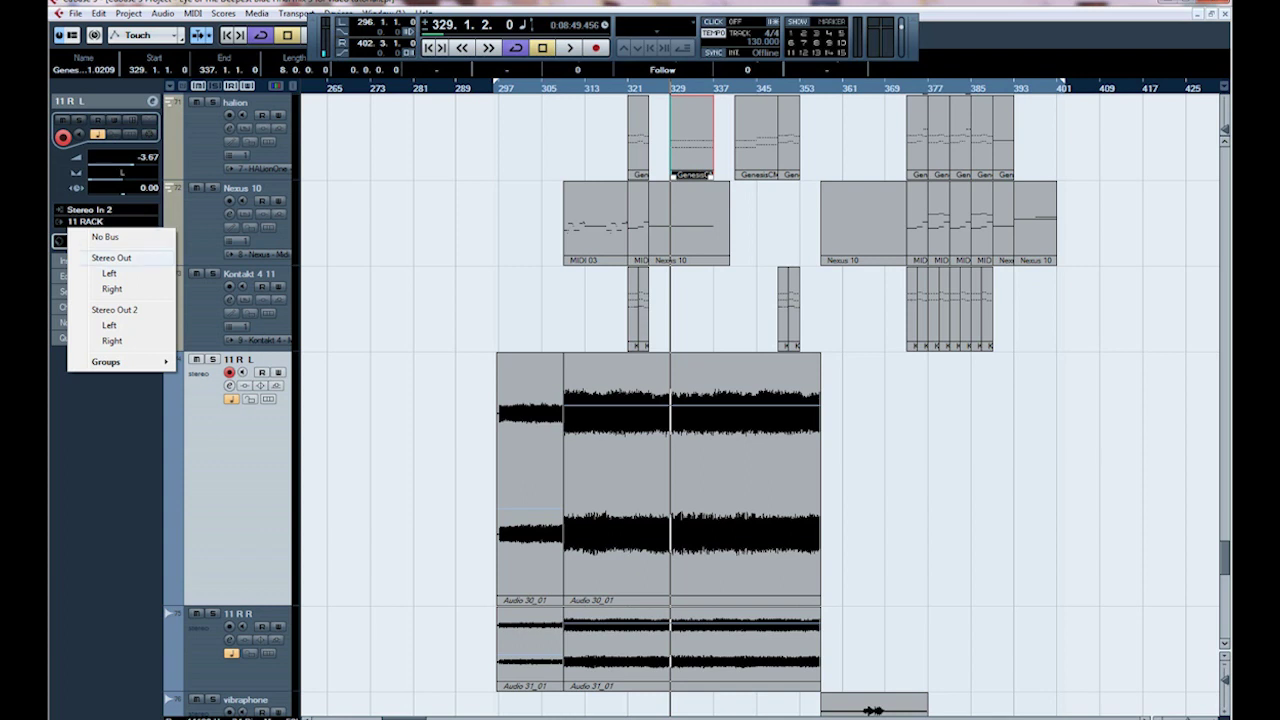
pyautogui.press('Escape')
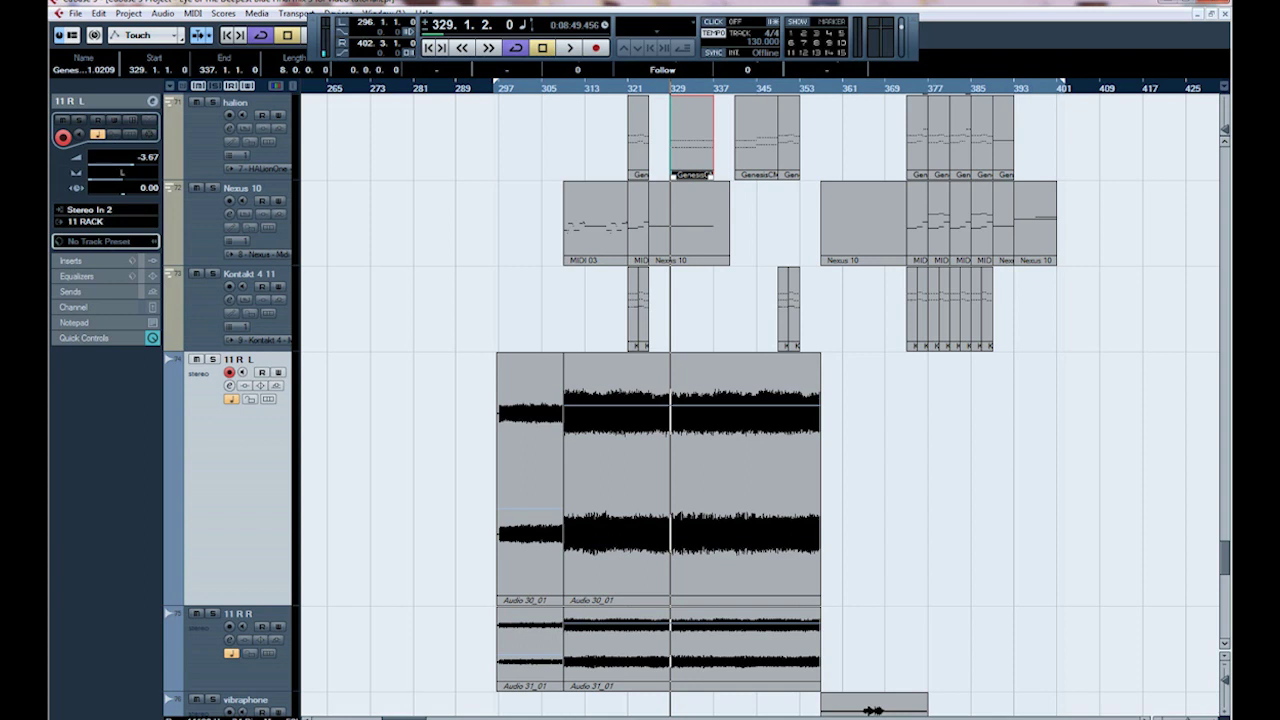
# Play the full mix from about bar 354 across the section change to about bar 358 and stop playback
pyautogui.scroll(-3, 708, 175)
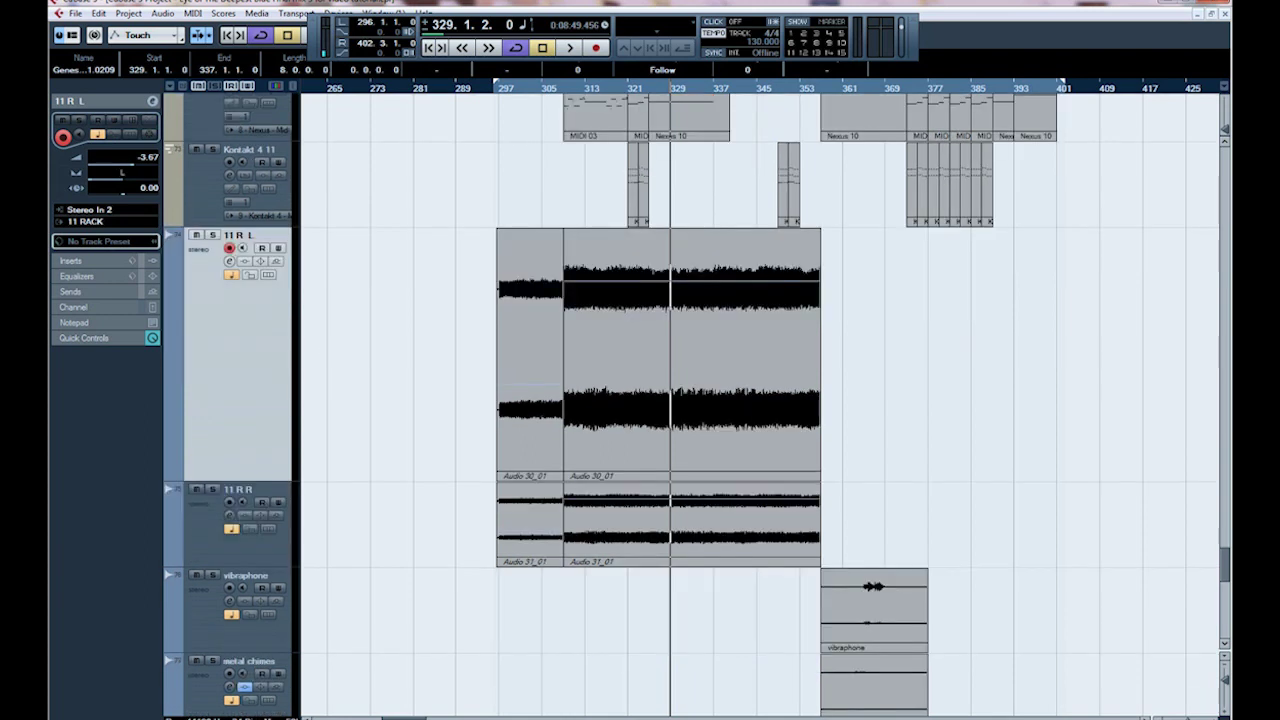
pyautogui.press('g')
pyautogui.press('g')
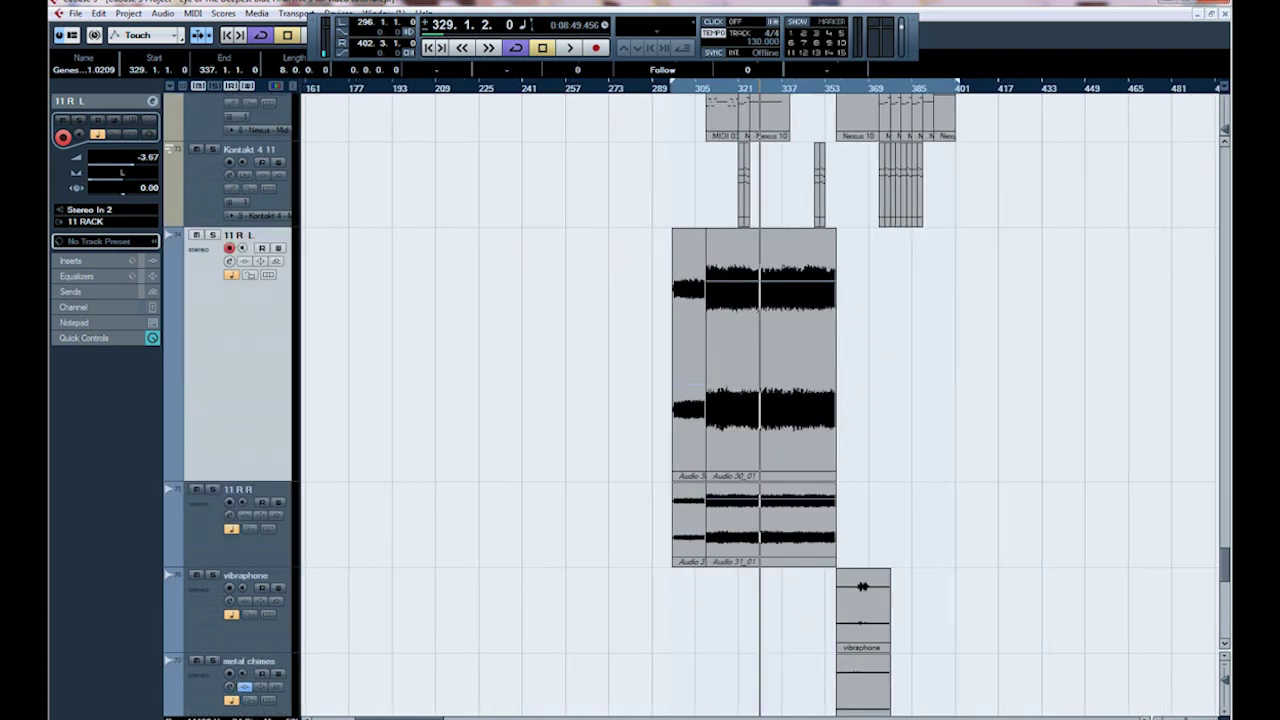
pyautogui.click(830, 88)
pyautogui.press('space')
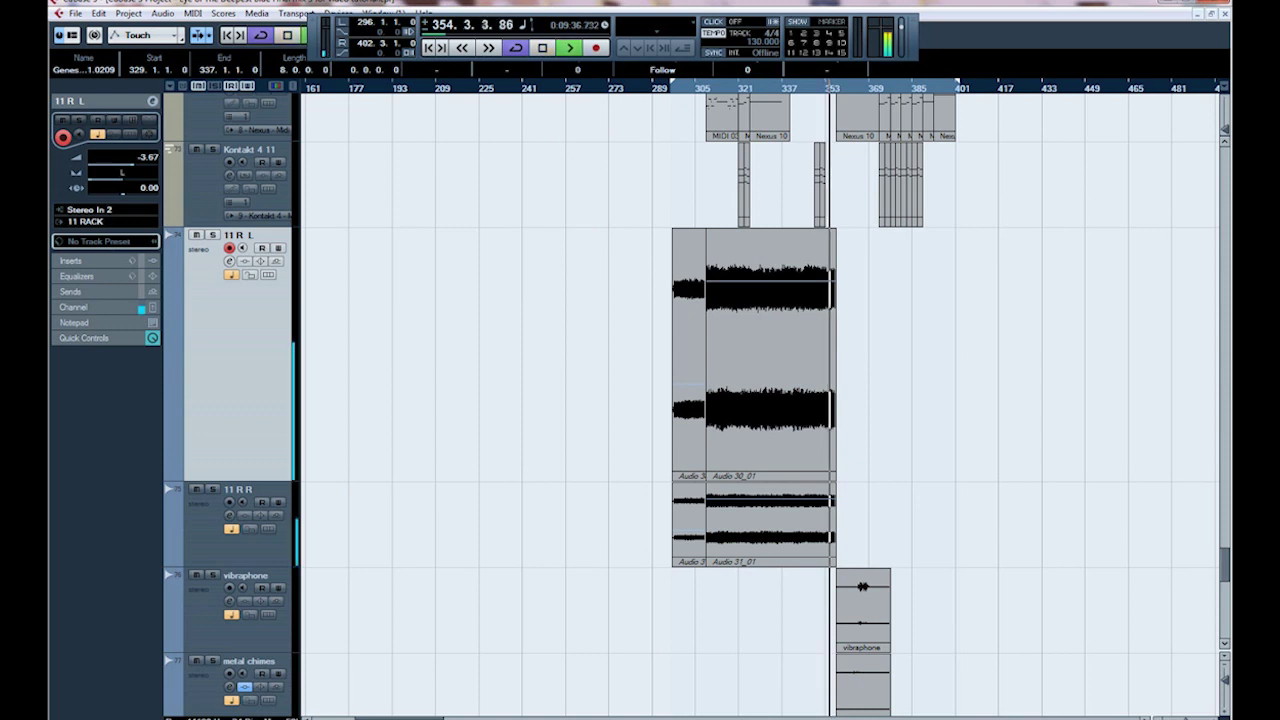
pyautogui.scroll(6, 770, 671)
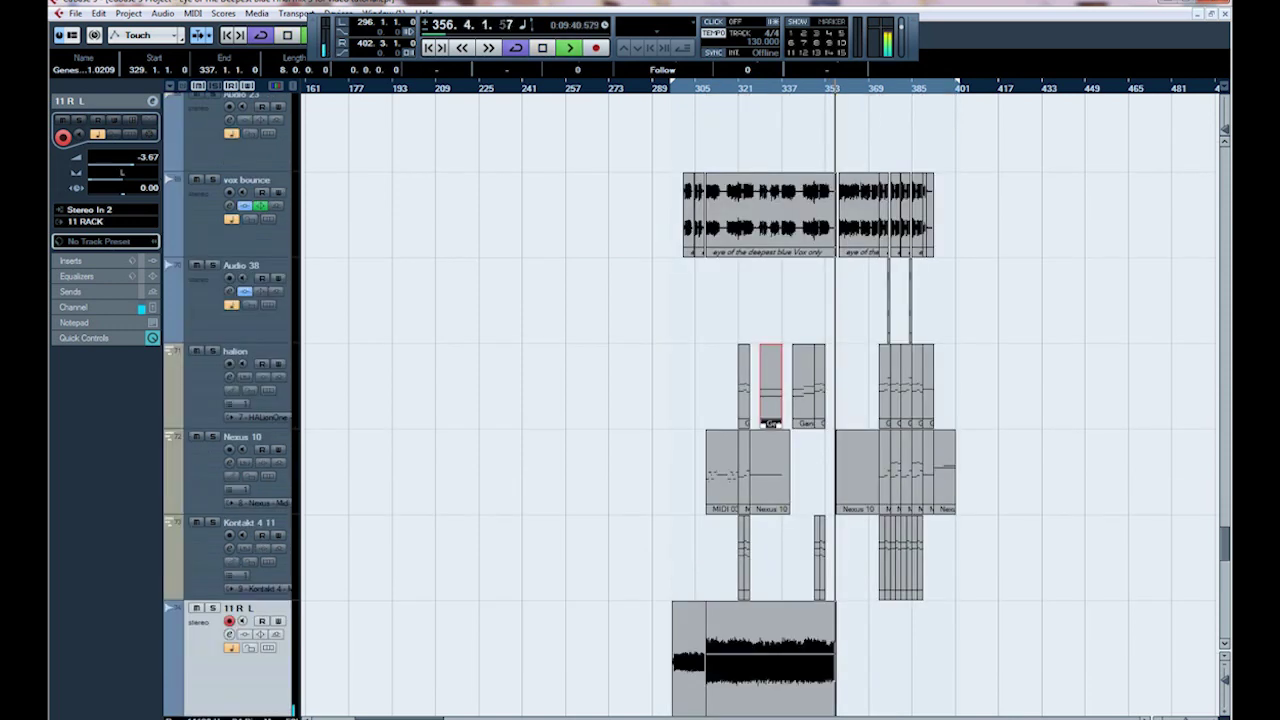
pyautogui.press('h')
pyautogui.press('h')
pyautogui.press('h')
pyautogui.press('h')
pyautogui.press('h')
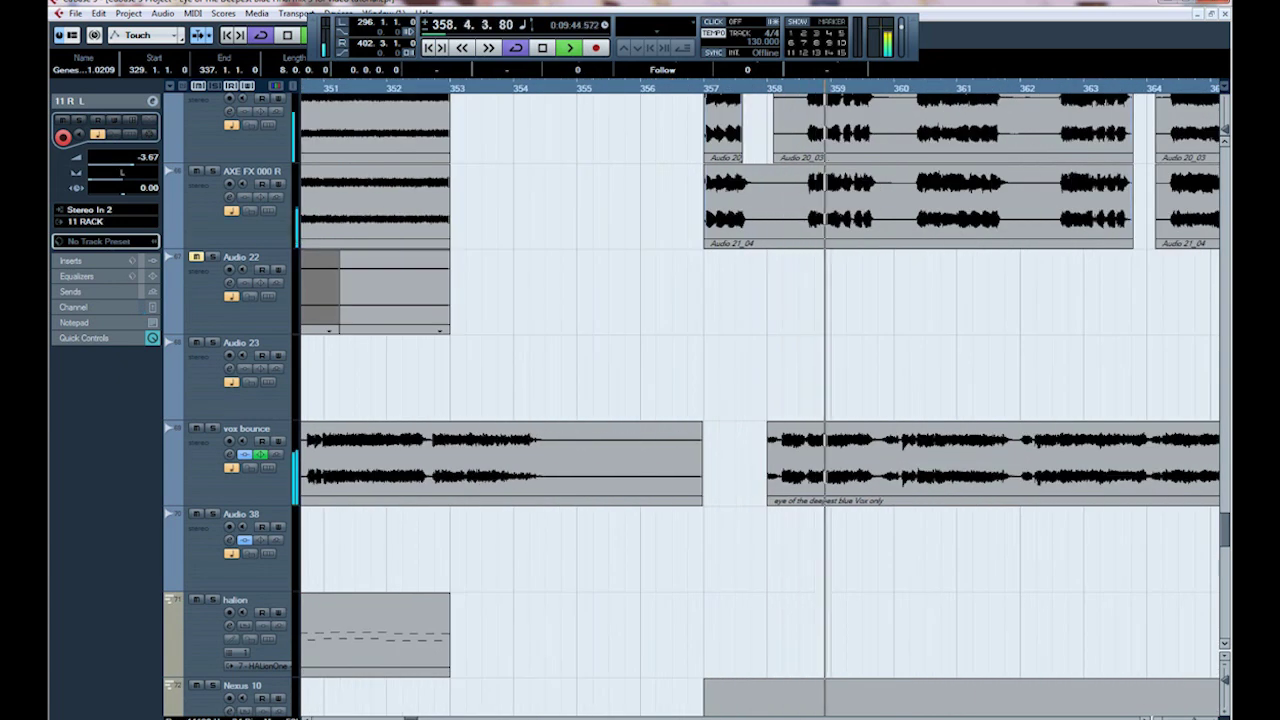
pyautogui.click(542, 47)
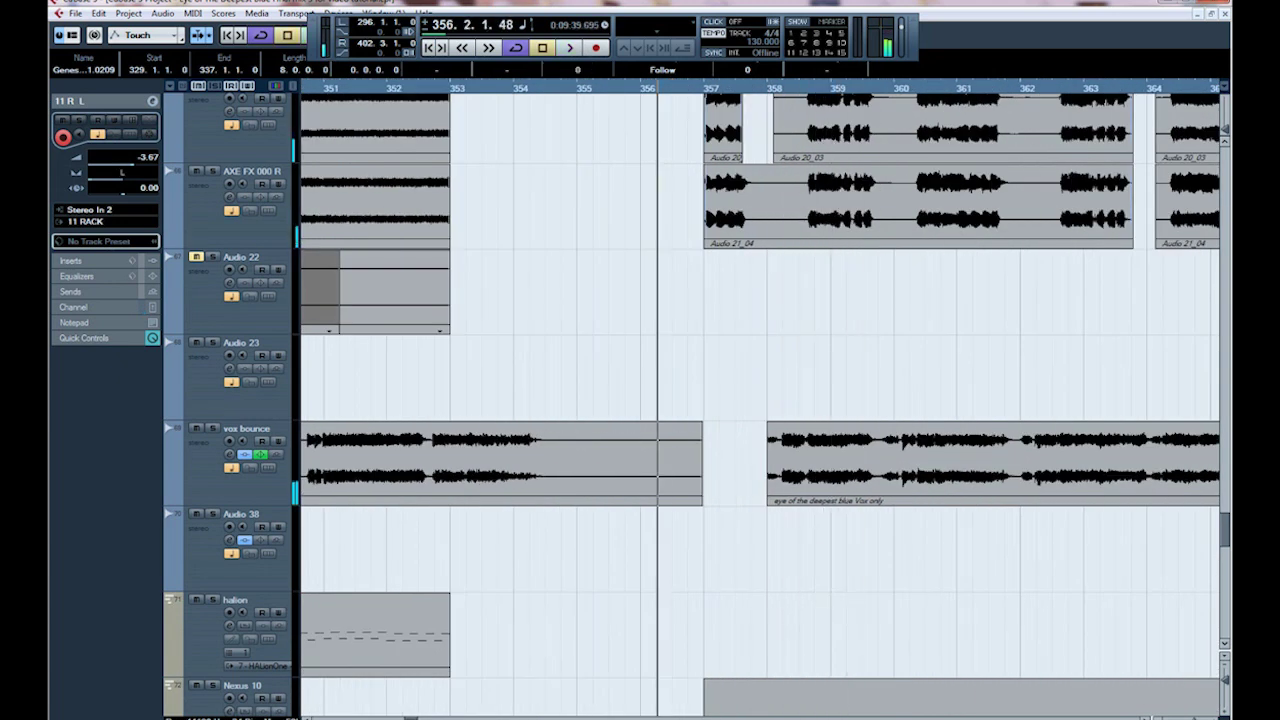
# Turn on autoscroll and hide the transport panel with the project cursor placed at bar 357
pyautogui.scroll(4, 760, 400)
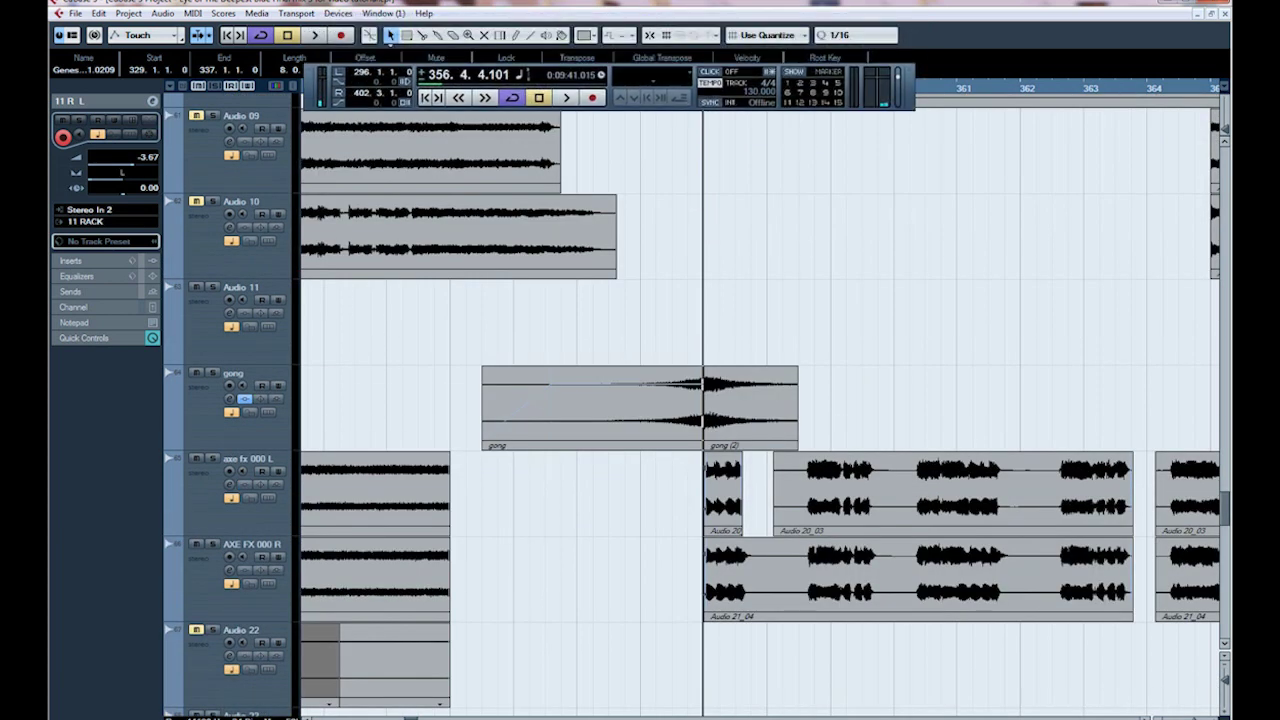
pyautogui.press('f')
pyautogui.press('F2')
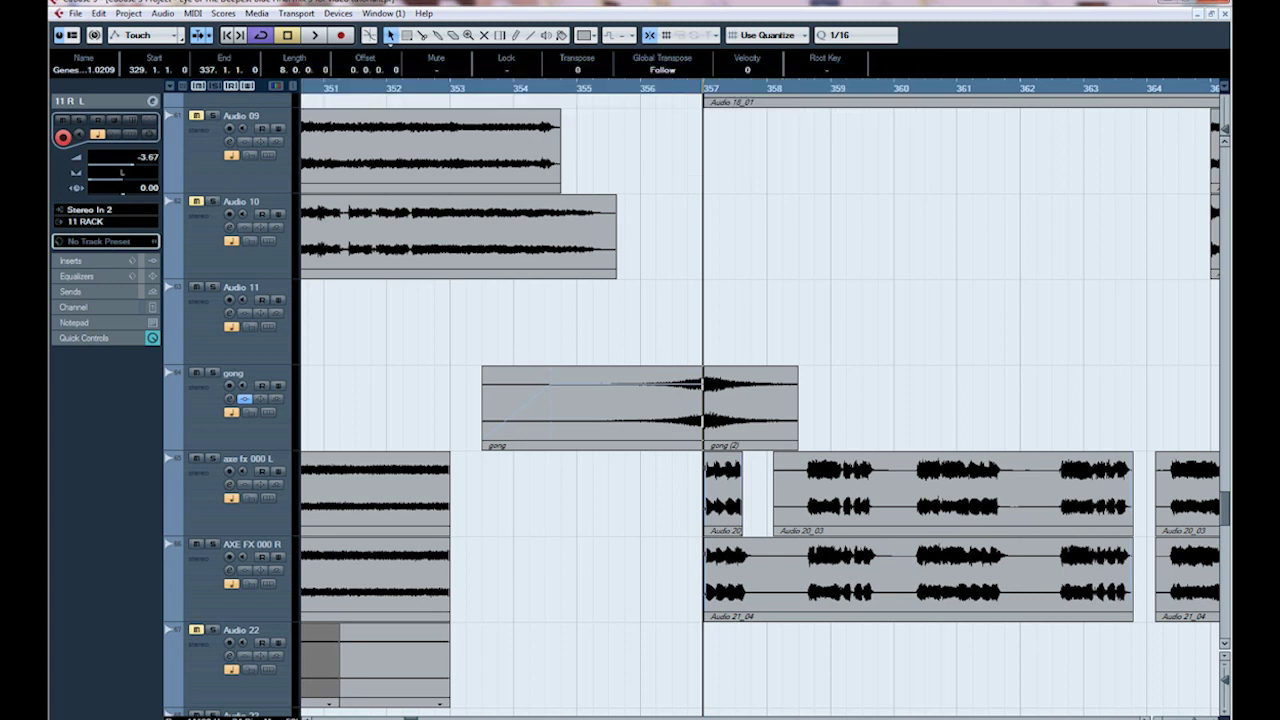
# Solo the drums, timpani and Bass Guitar tracks and play them from bar 357 to about bar 365
pyautogui.scroll(20, 760, 400)
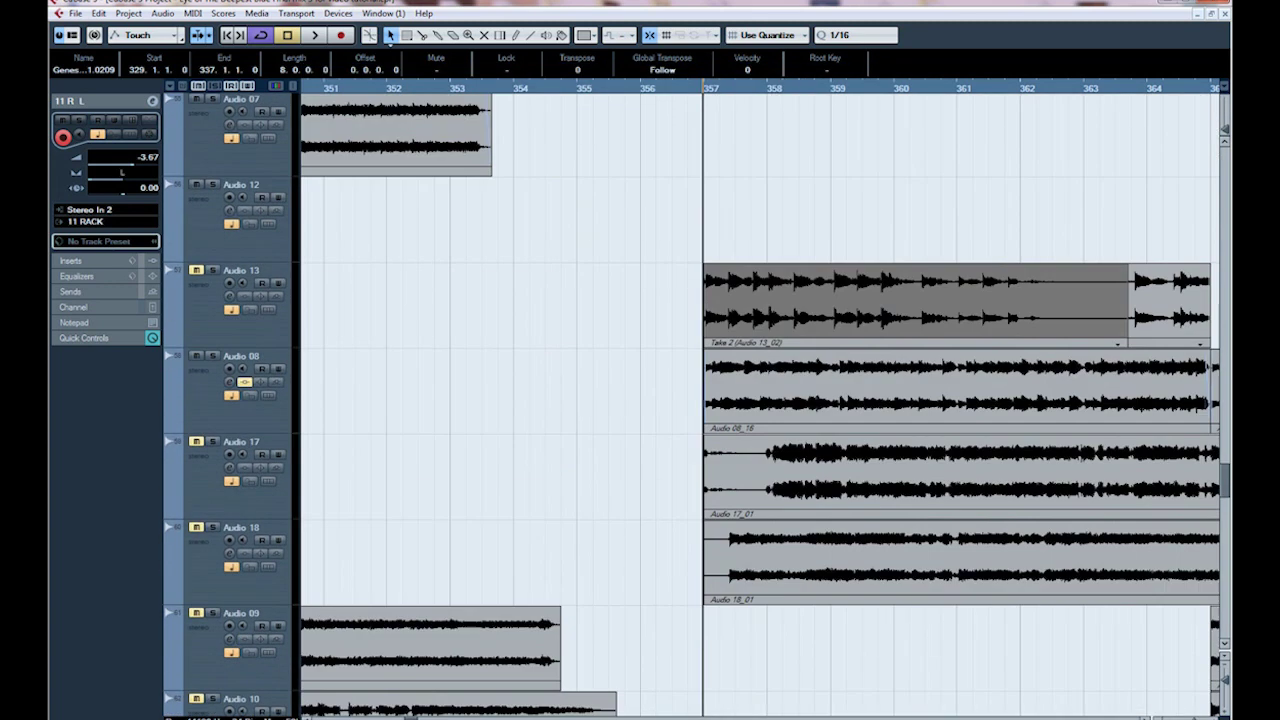
pyautogui.scroll(20, 760, 400)
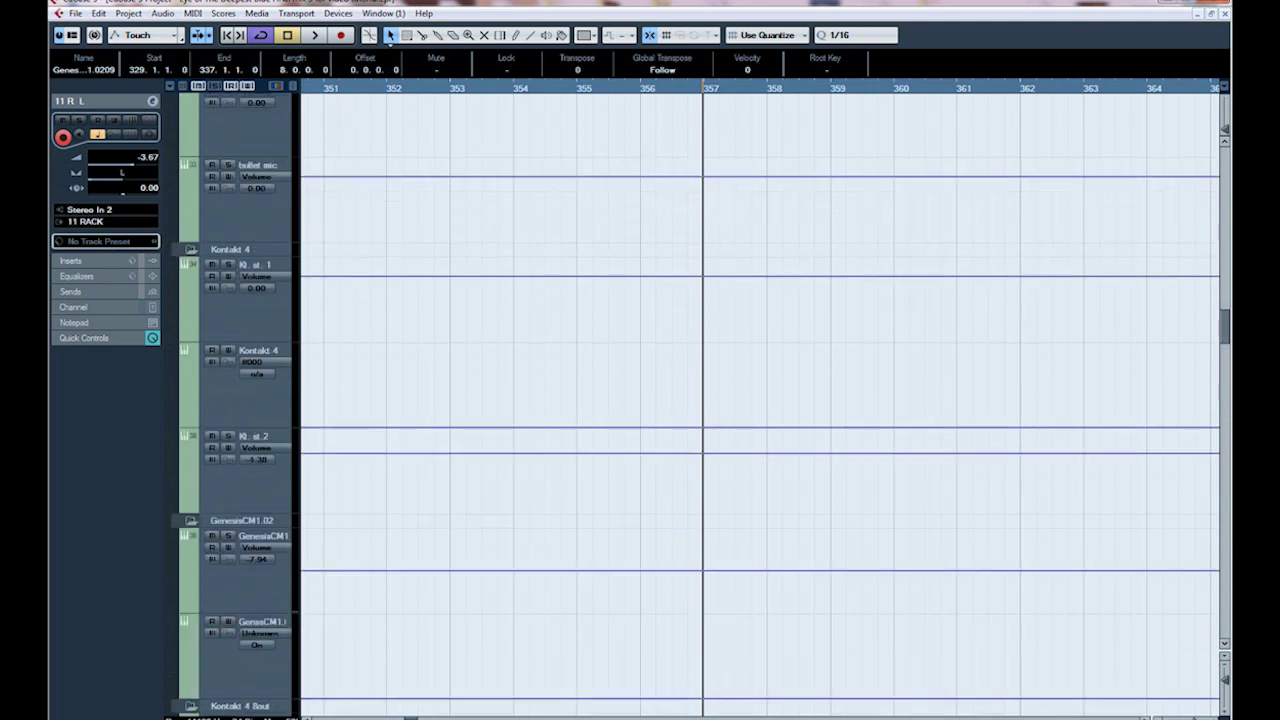
pyautogui.scroll(20, 760, 400)
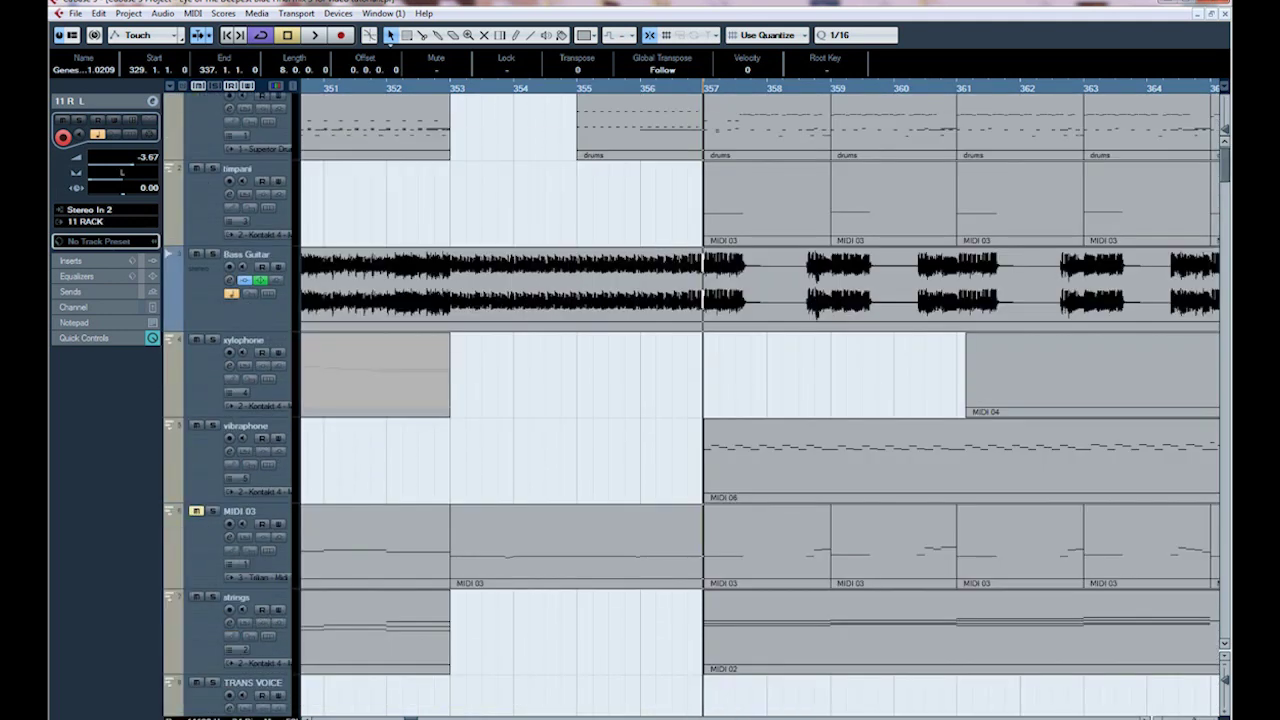
pyautogui.press('h')
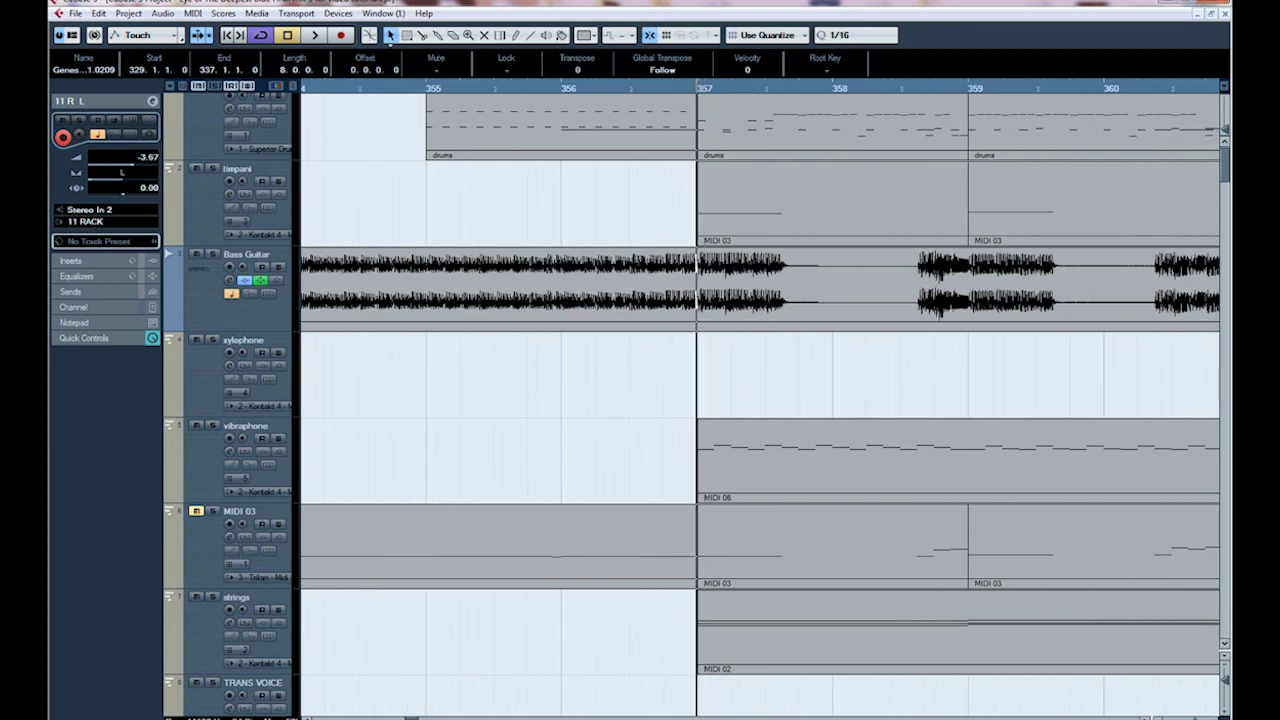
pyautogui.scroll(1, 760, 400)
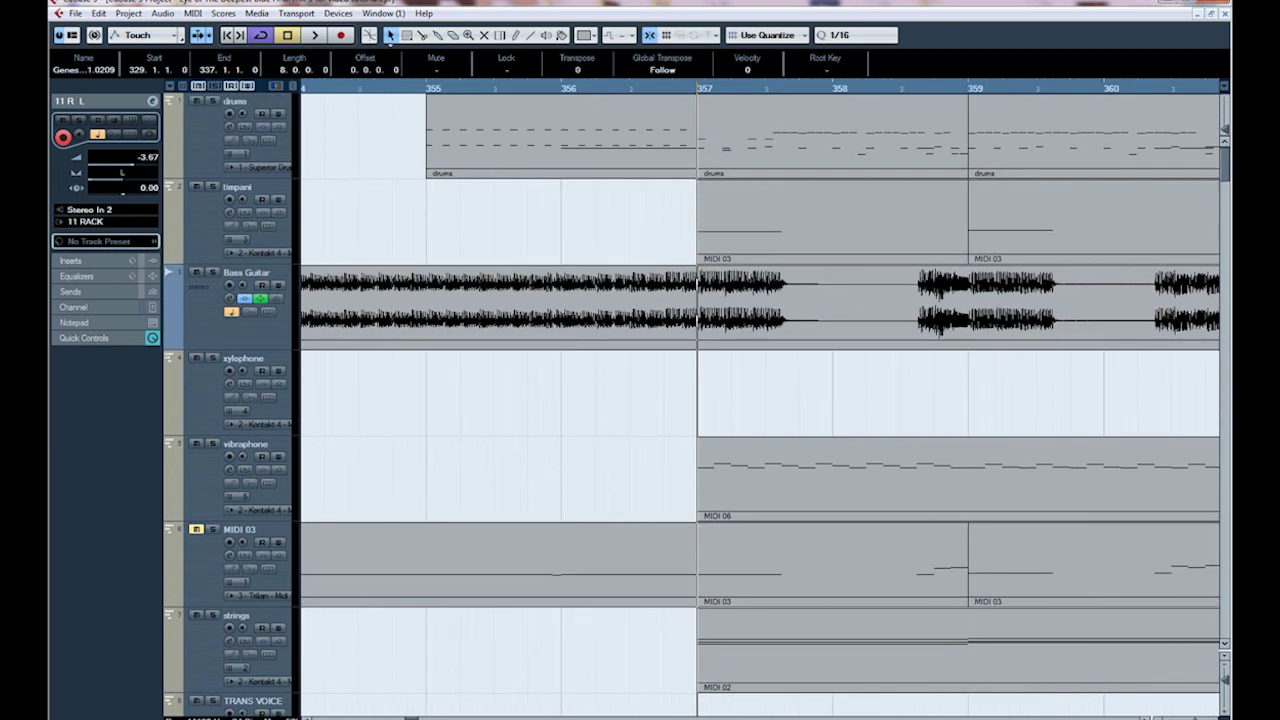
pyautogui.click(212, 102)
pyautogui.click(212, 188)
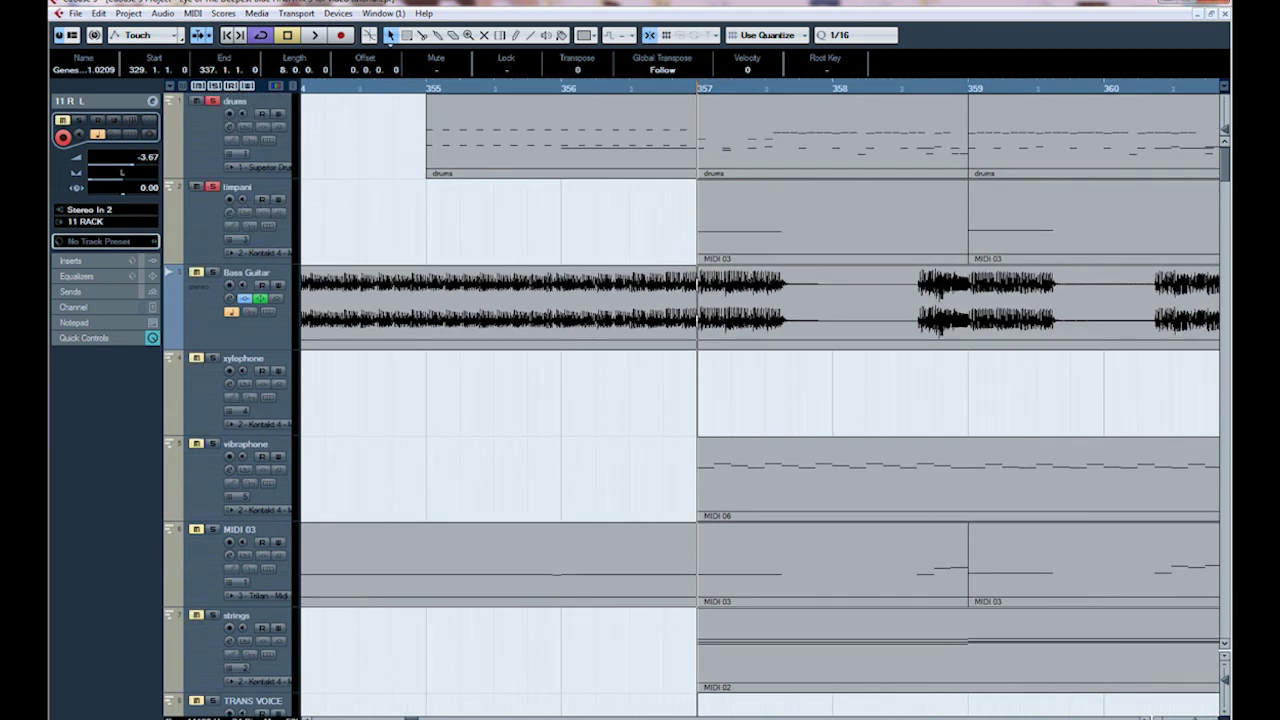
pyautogui.click(314, 35)
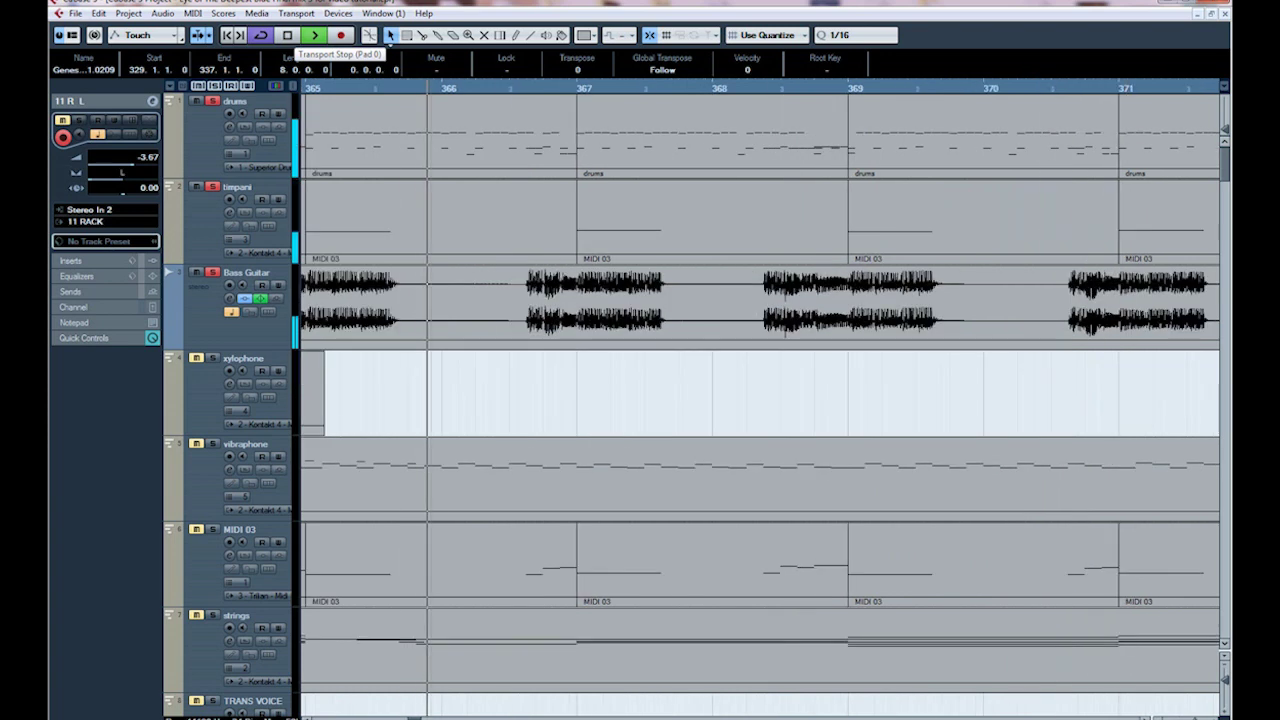
pyautogui.click(287, 35)
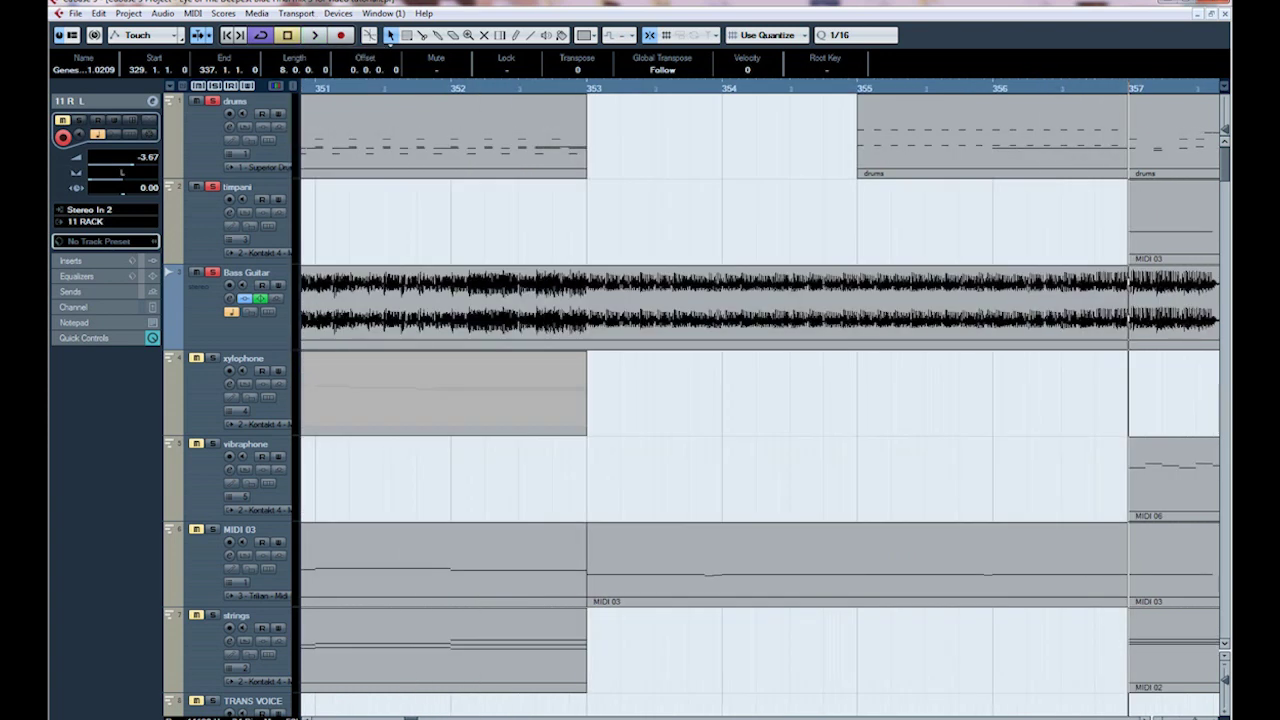
# Clear all solos and solo only the vibraphone track for the section starting at bar 357
pyautogui.click(213, 85)
pyautogui.hscroll(6, 760, 400)
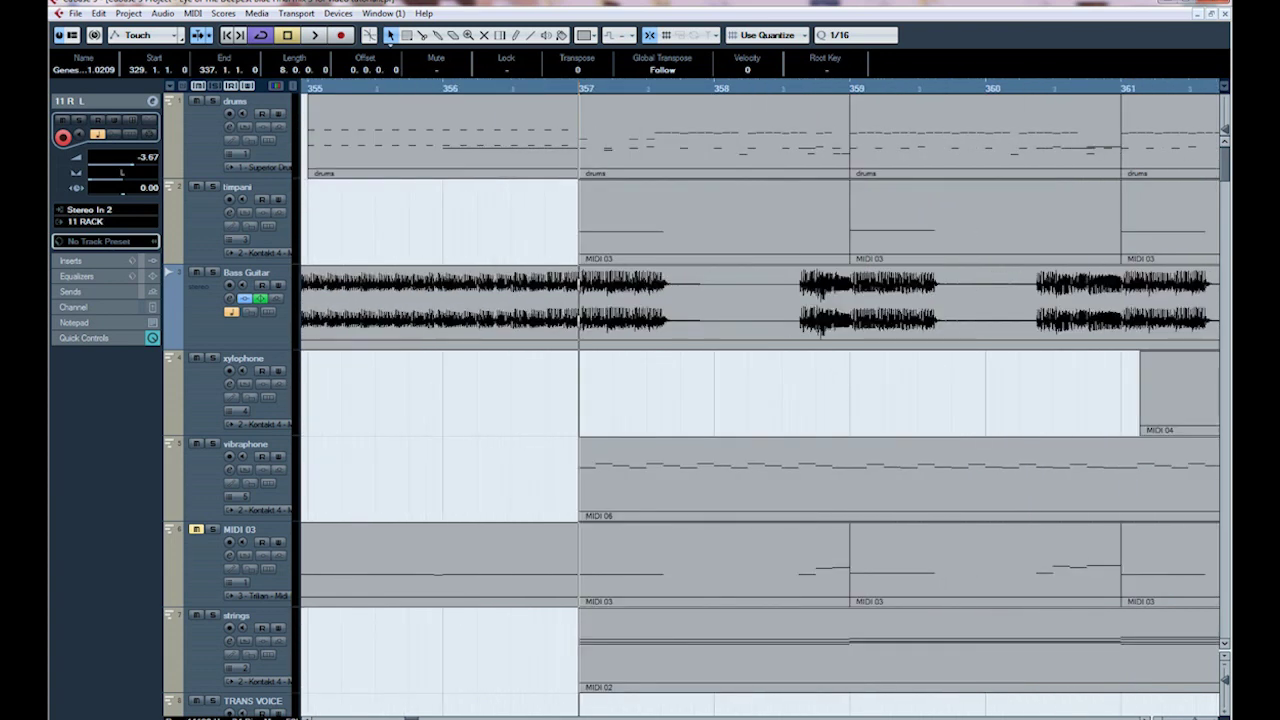
pyautogui.click(212, 443)
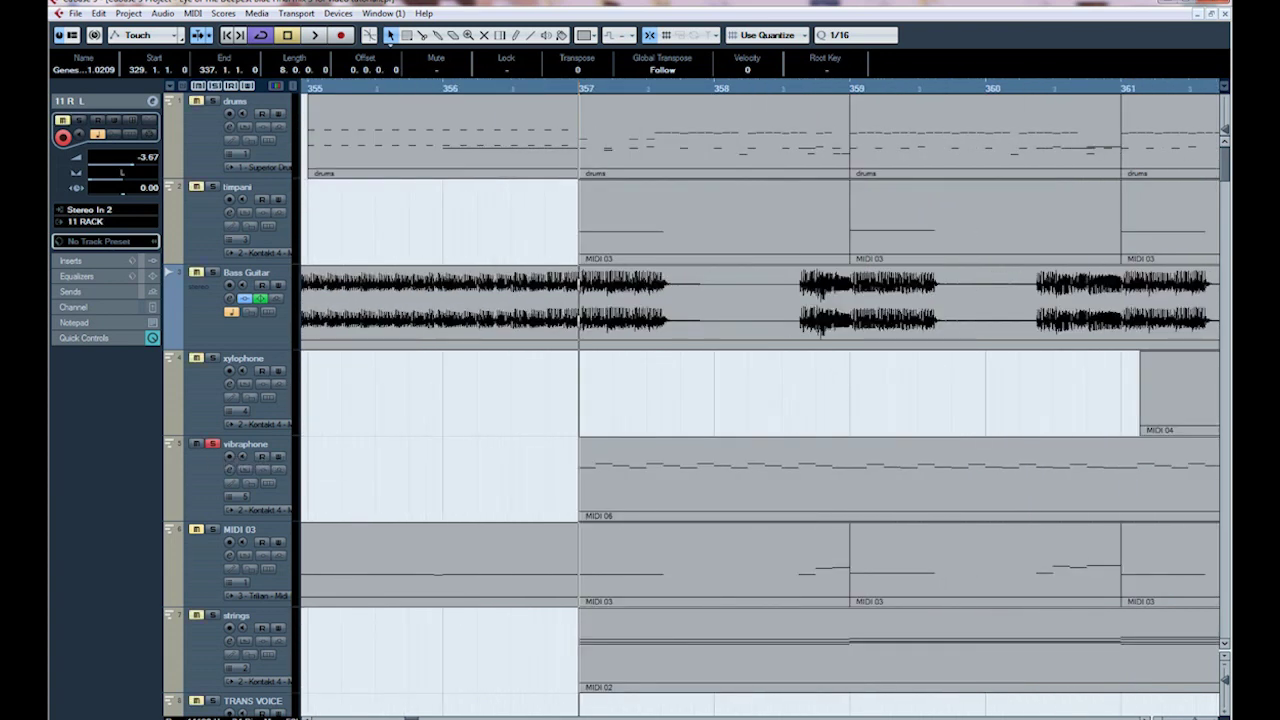
# Play the soloed vibraphone from bar 357 while examining its MIDI 06 part in the Key Editor, and finish with the solo cleared and playback stopped
pyautogui.click(314, 35)
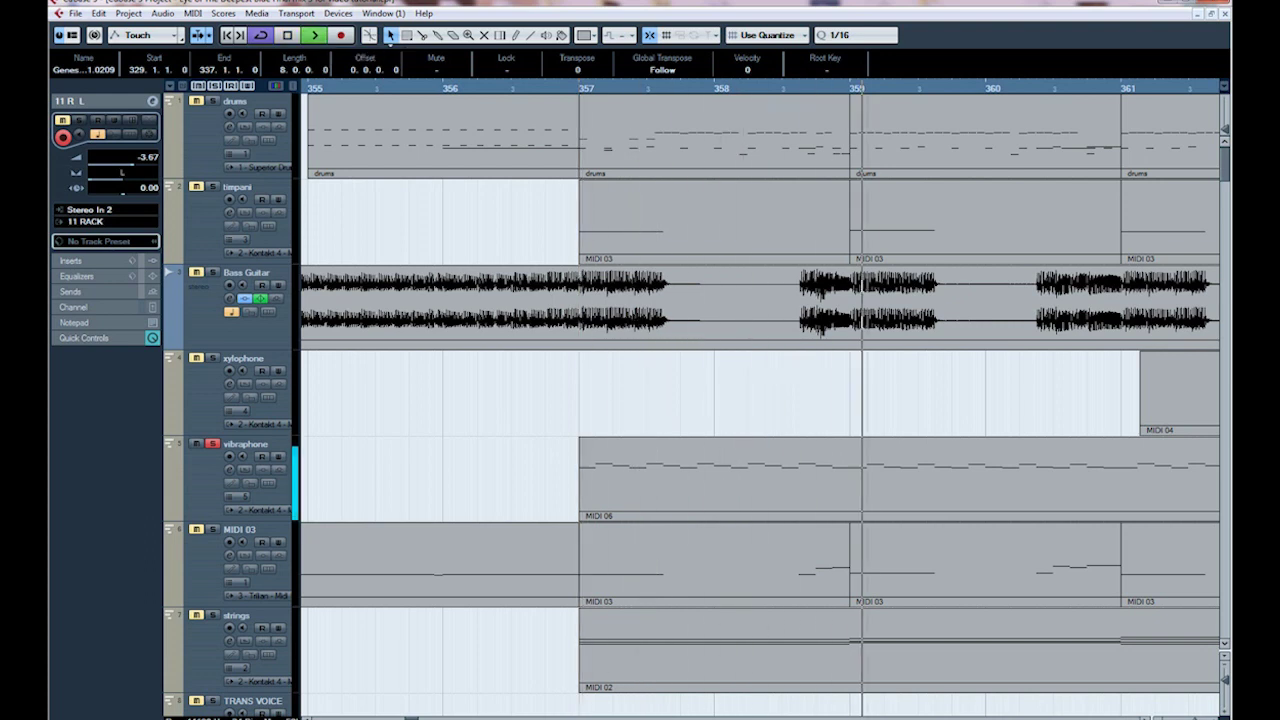
pyautogui.press('g')
pyautogui.press('g')
pyautogui.press('g')
pyautogui.doubleClick(836, 498)
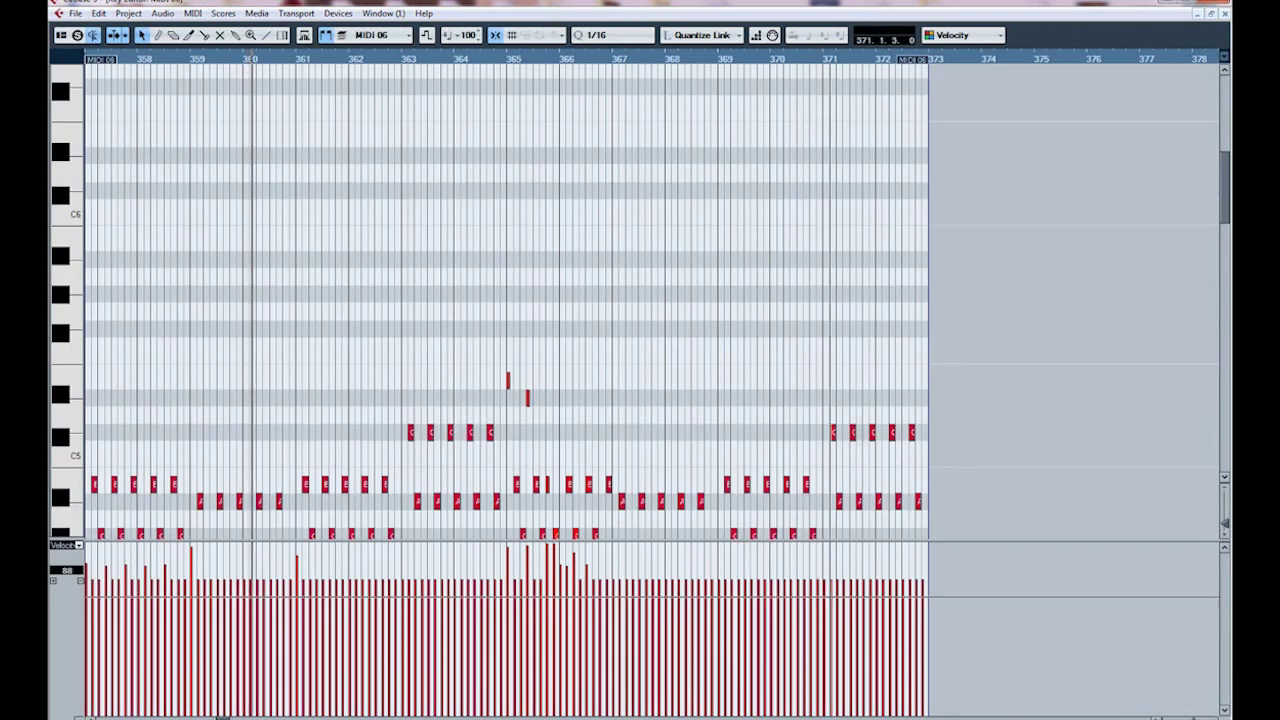
pyautogui.scroll(-3, 507, 300)
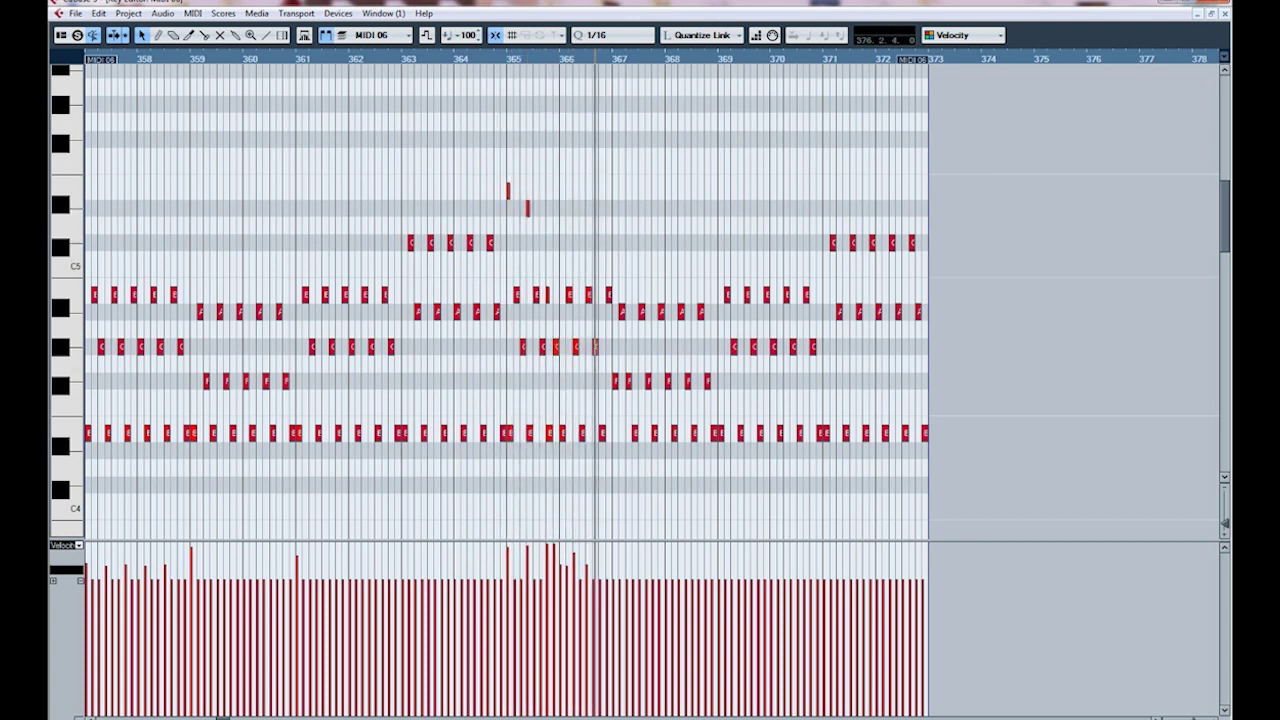
pyautogui.hotkey('ctrl', 'e')
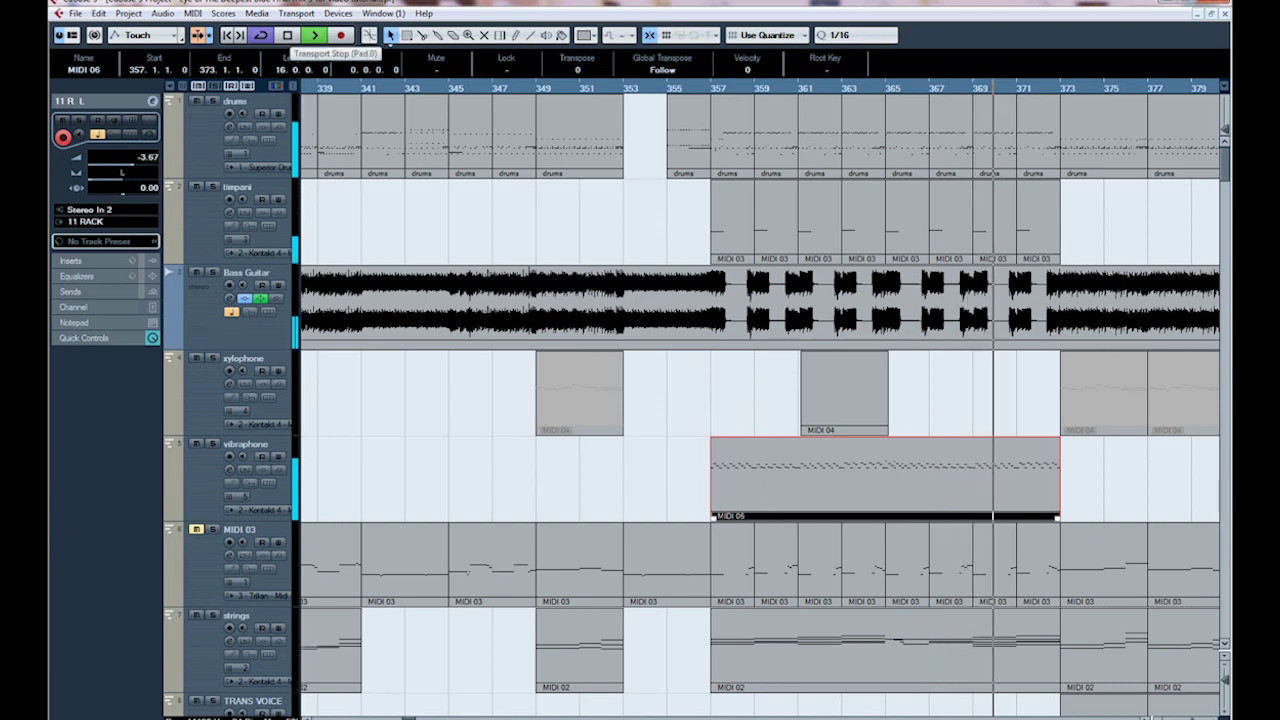
pyautogui.press('space')
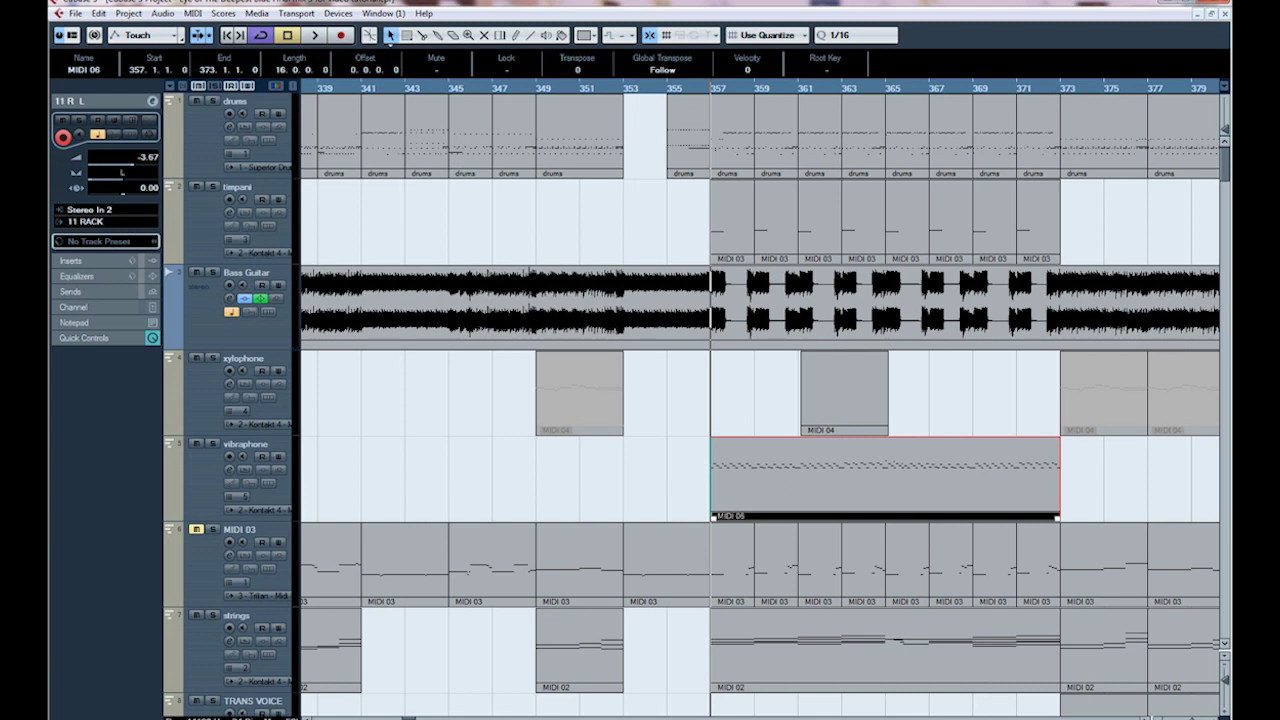
# Solo the strings and play them from bar 357 while viewing their MIDI 02 notes in the Key Editor, finishing unsoloed and stopped
pyautogui.click(212, 614)
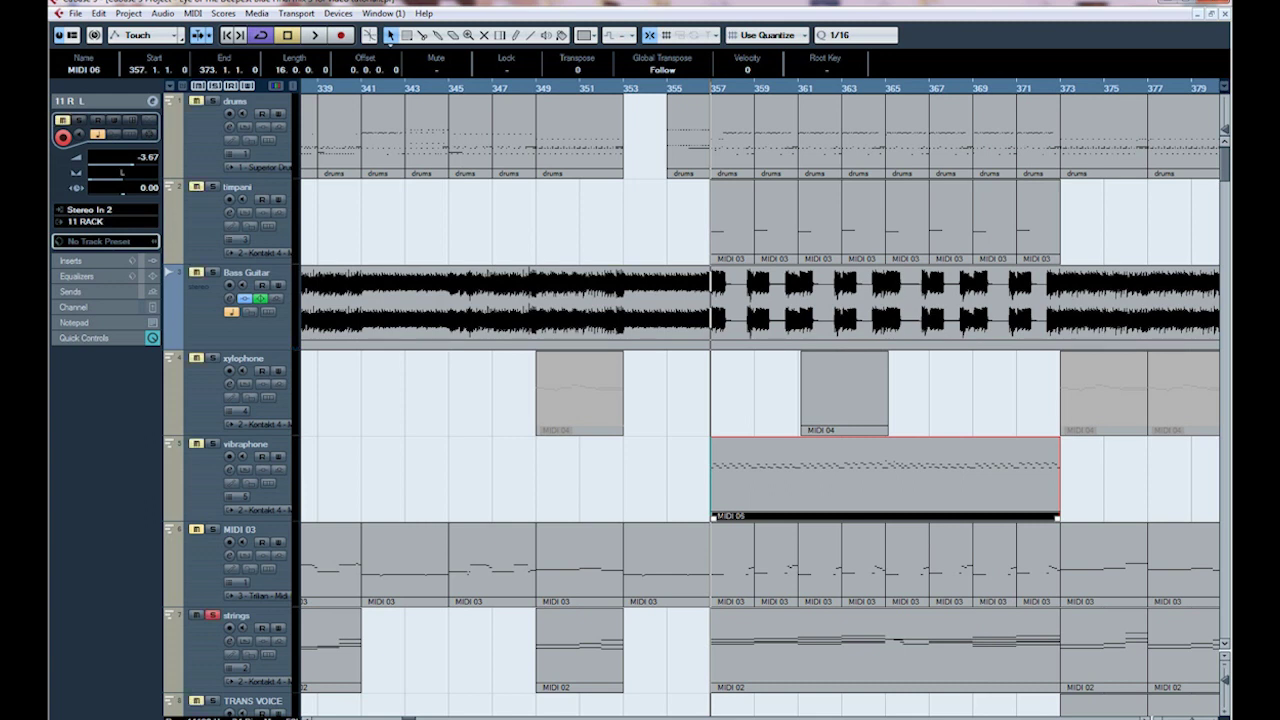
pyautogui.press('space')
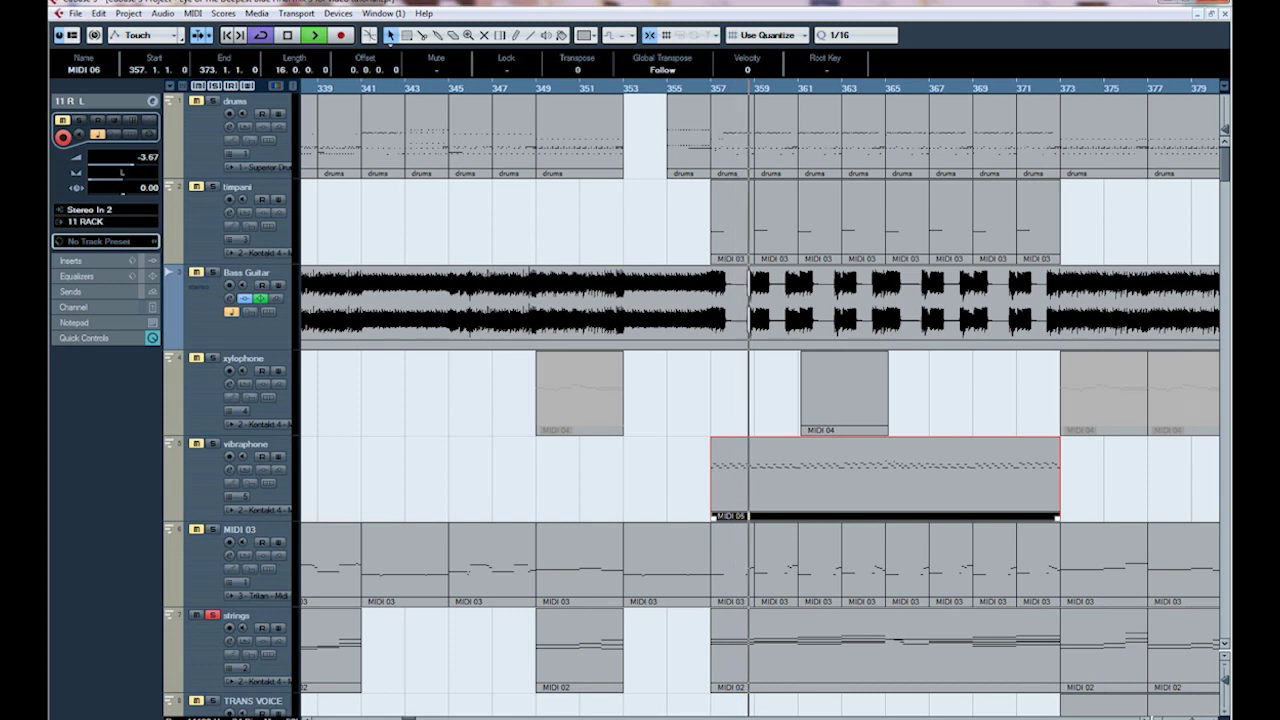
pyautogui.scroll(-2, 760, 400)
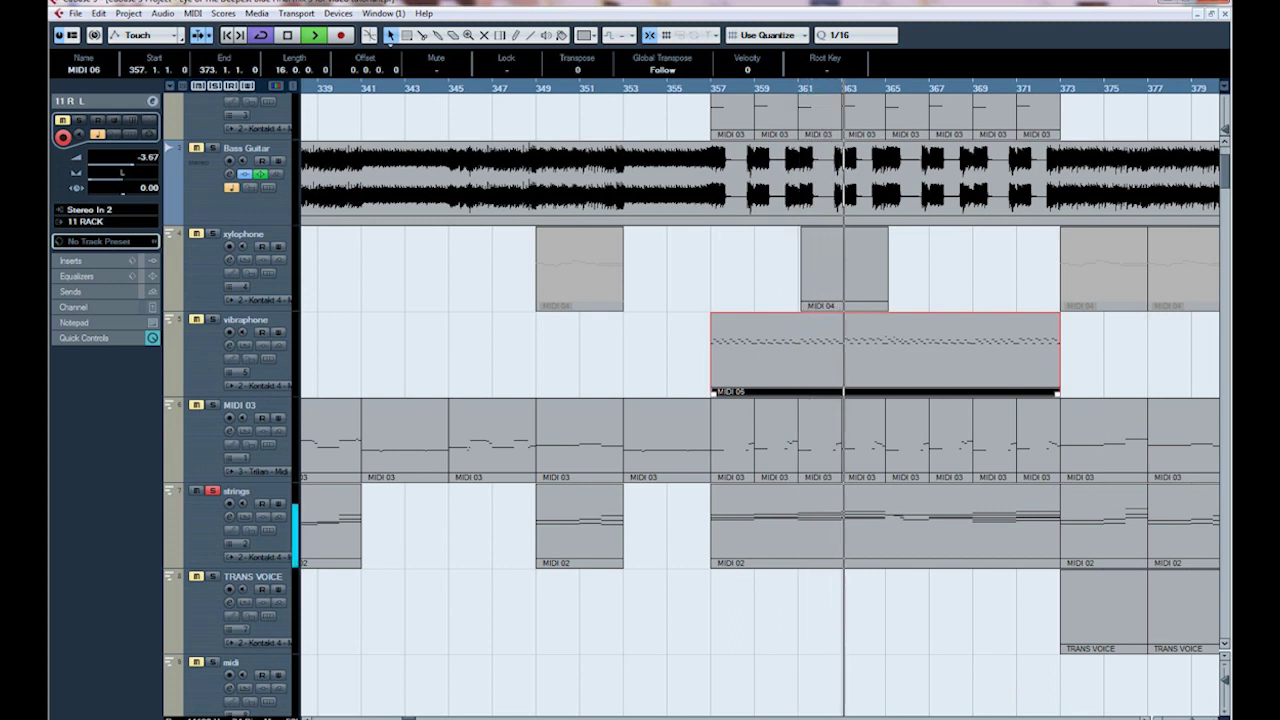
pyautogui.doubleClick(880, 525)
pyautogui.scroll(-4, 500, 330)
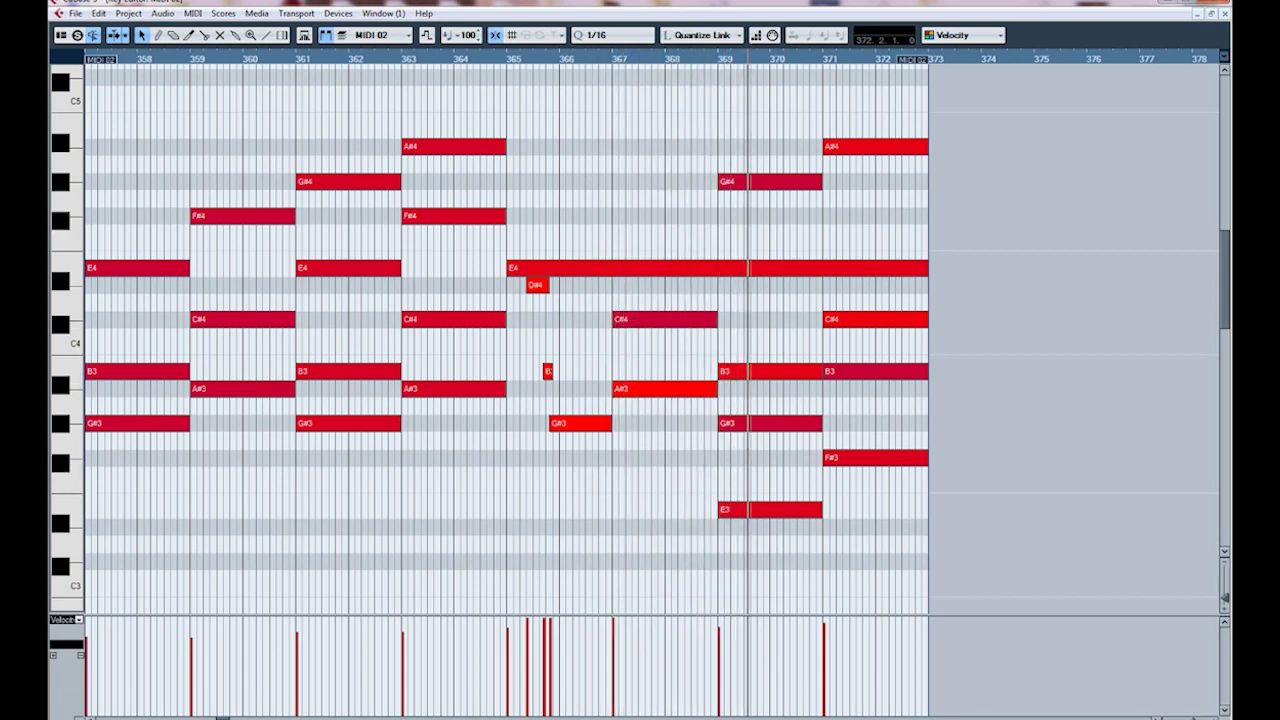
pyautogui.click(1223, 13)
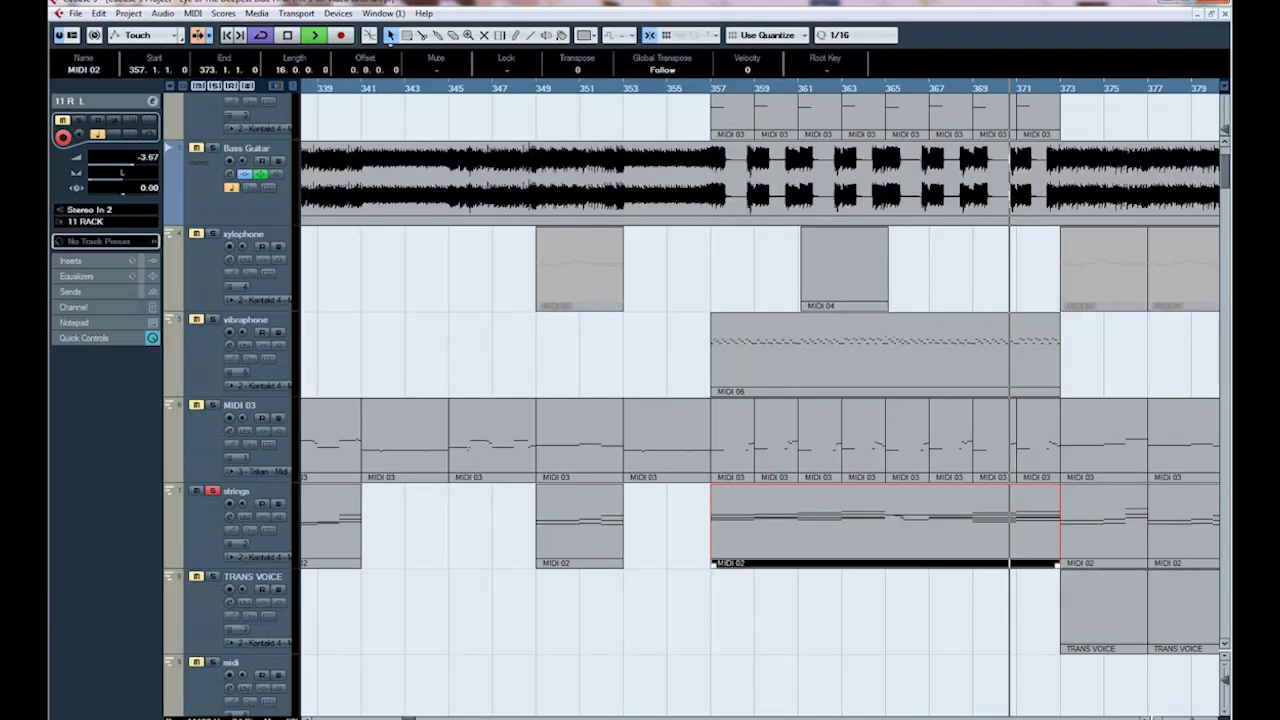
pyautogui.click(212, 491)
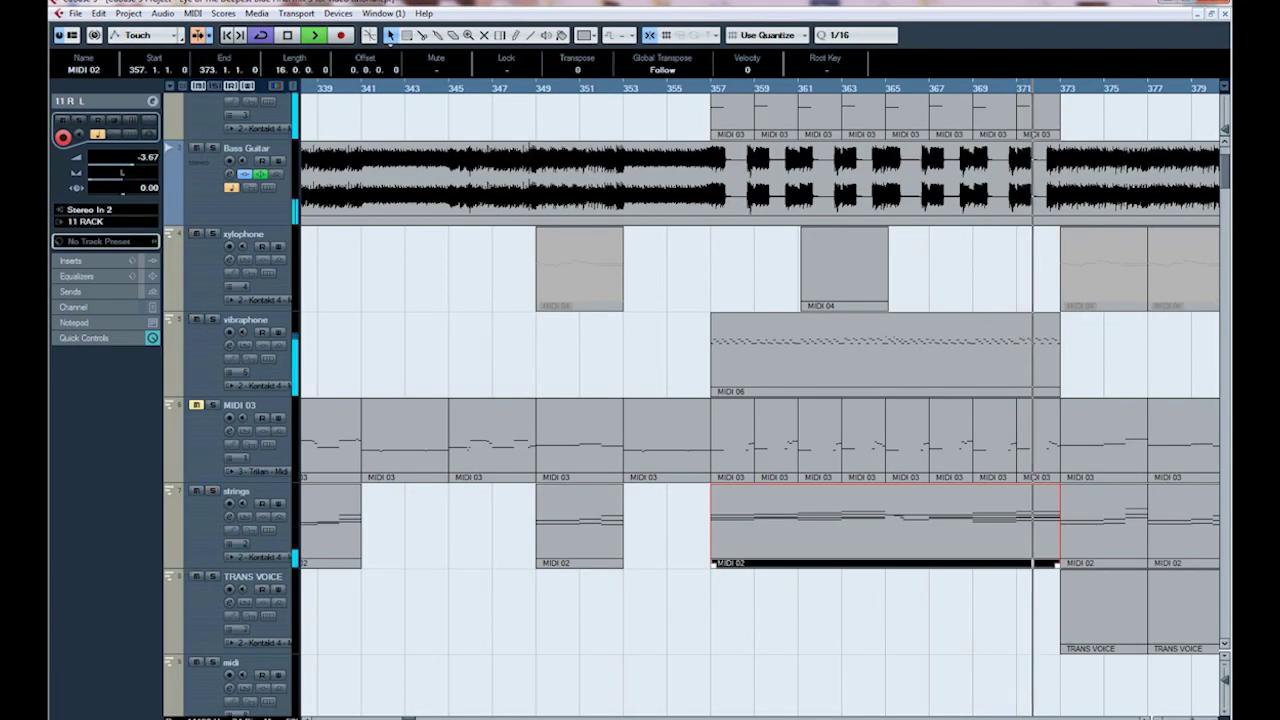
pyautogui.press('space')
# Find the Audio 08 track further down the project, solo it and play it from bar 357
pyautogui.scroll(-5, 760, 400)
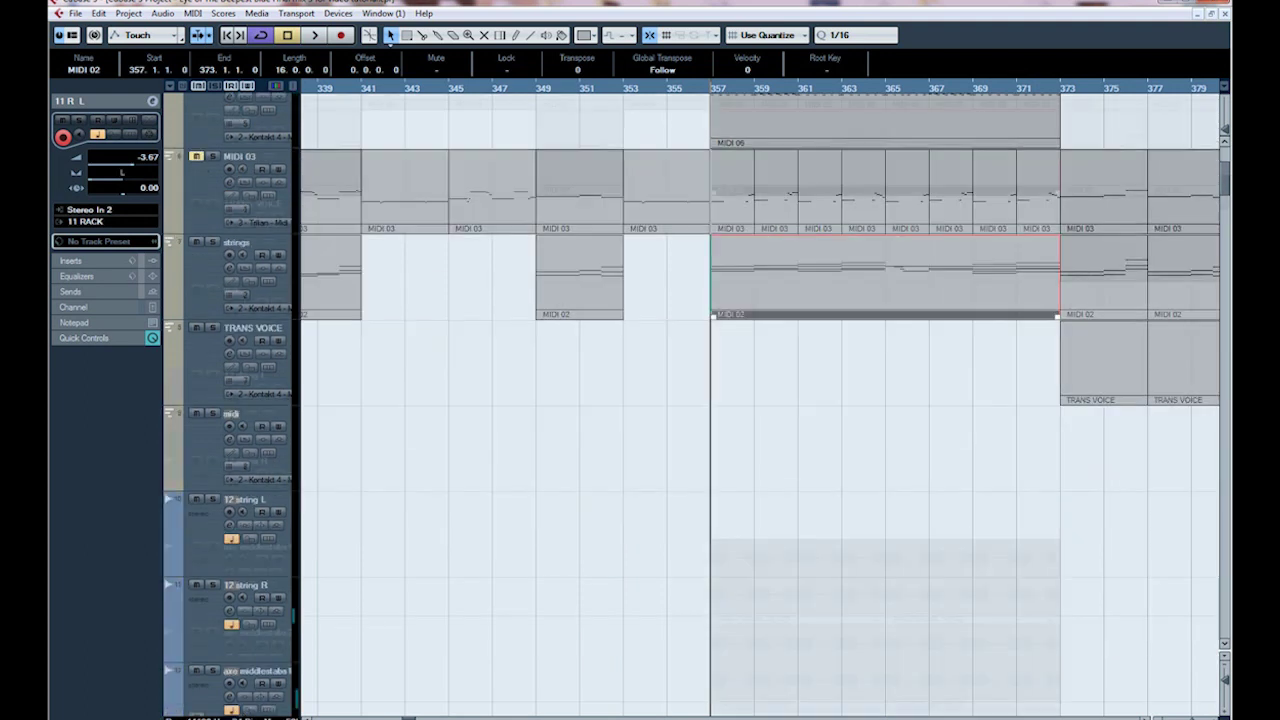
pyautogui.scroll(-2, 760, 400)
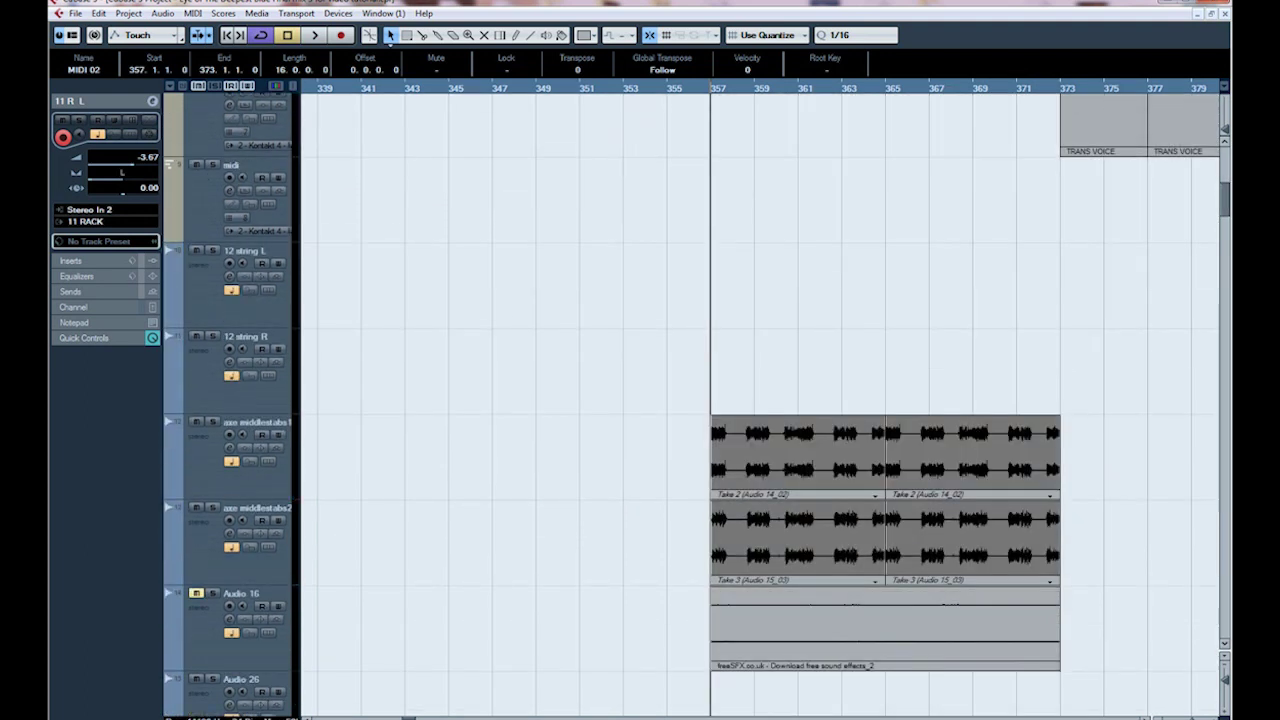
pyautogui.scroll(-12, 760, 400)
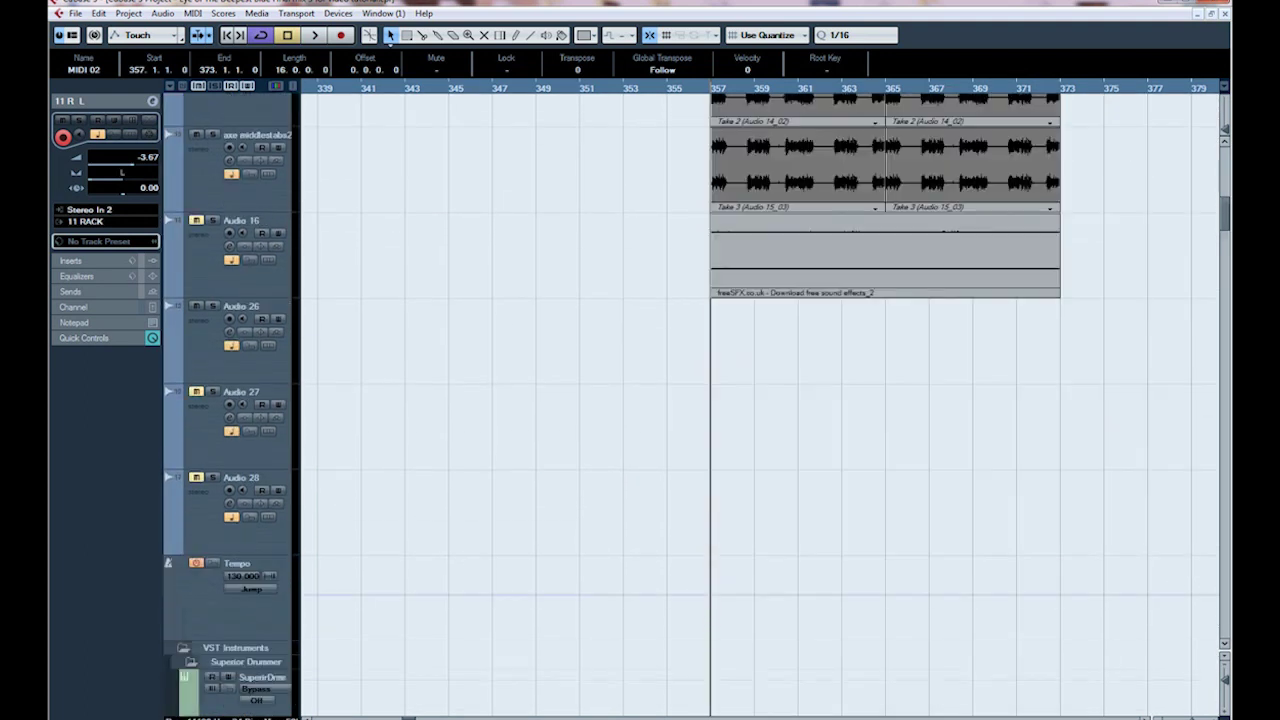
pyautogui.scroll(-8, 760, 400)
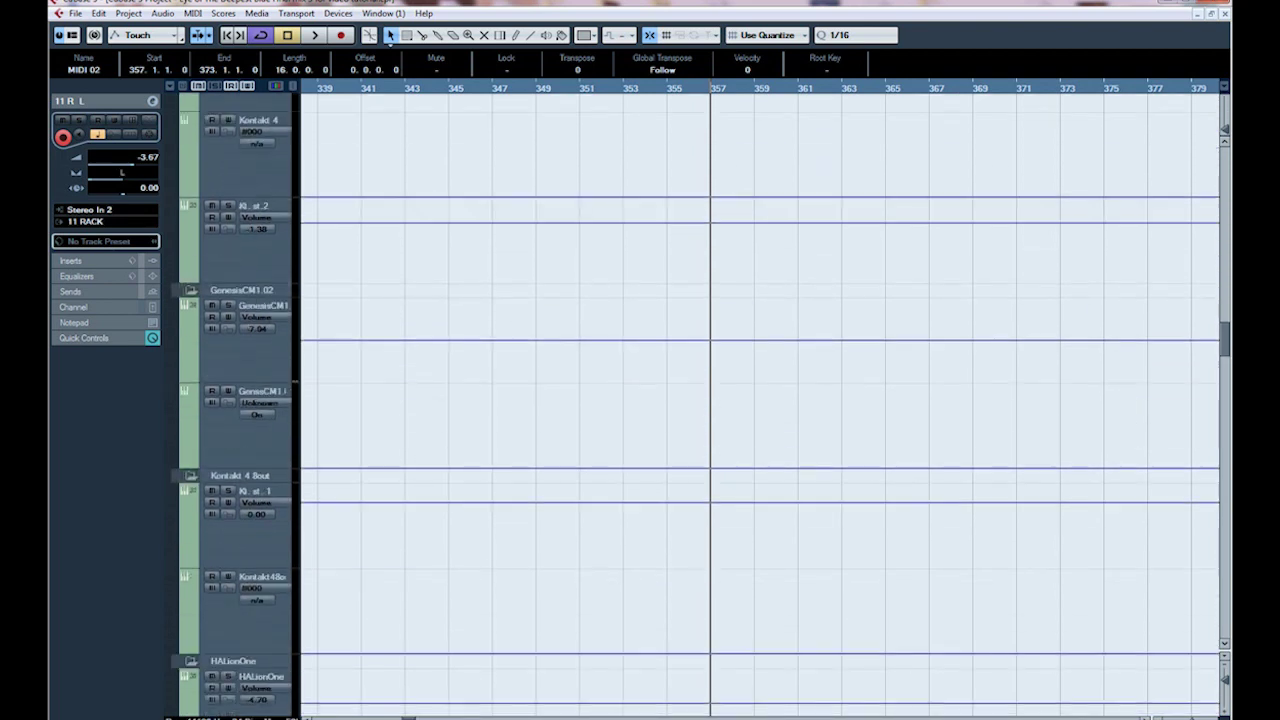
pyautogui.scroll(-5, 760, 400)
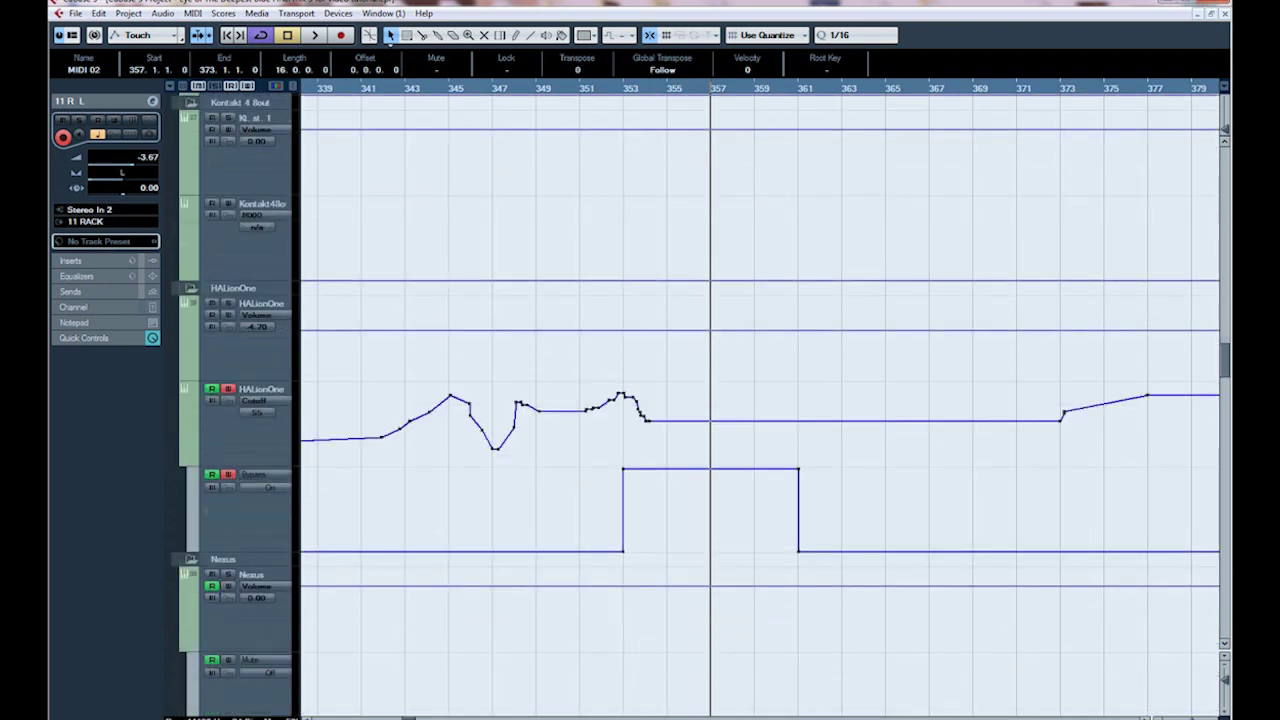
pyautogui.scroll(-10, 760, 400)
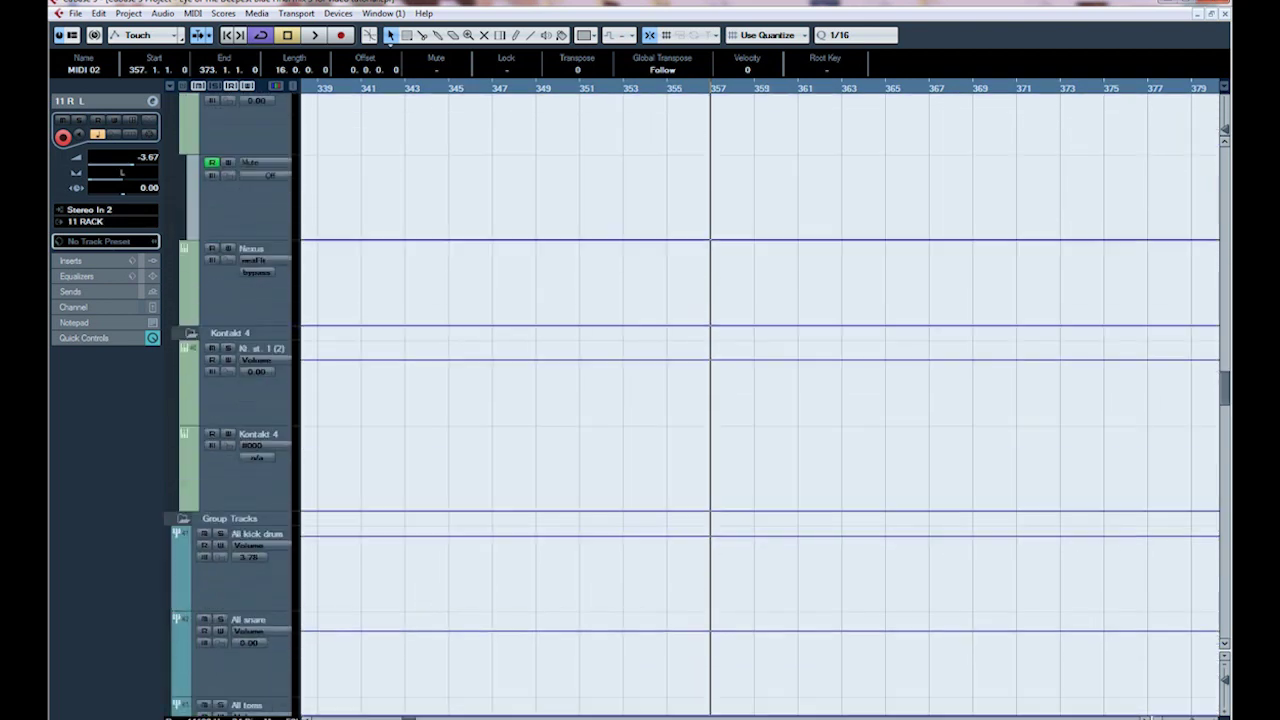
pyautogui.scroll(-10, 760, 400)
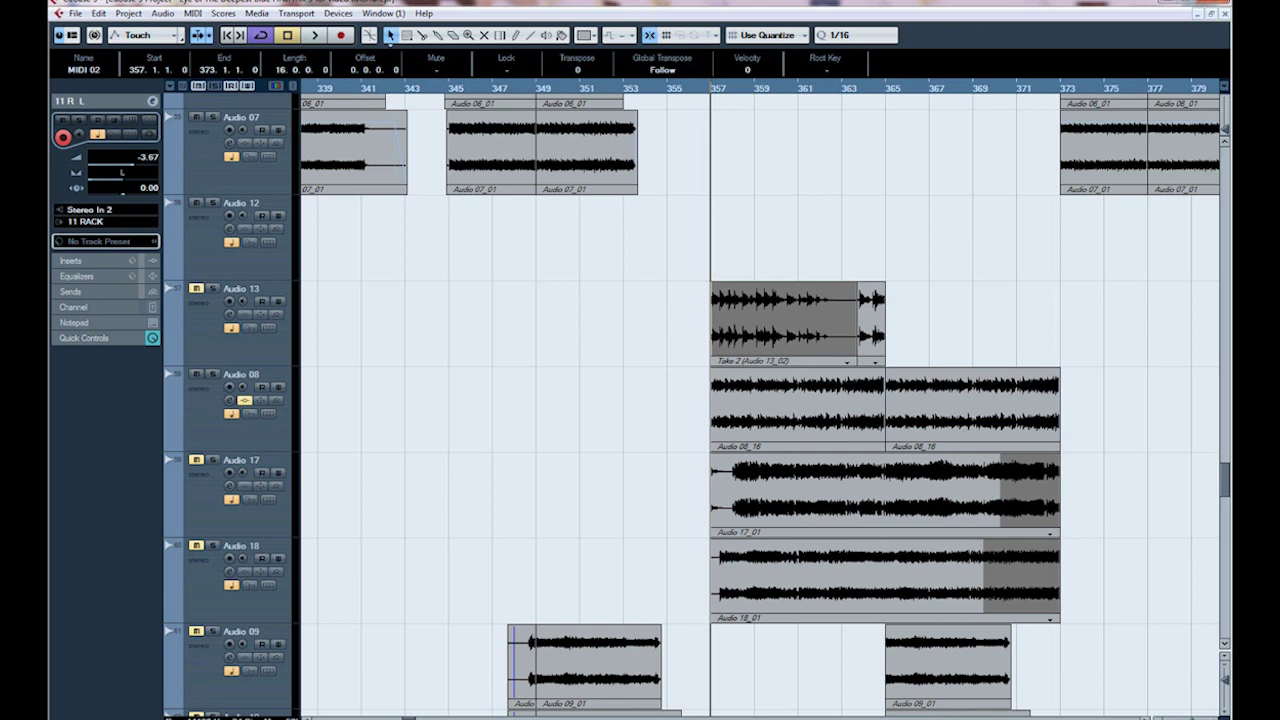
pyautogui.press('space')
pyautogui.press('s')
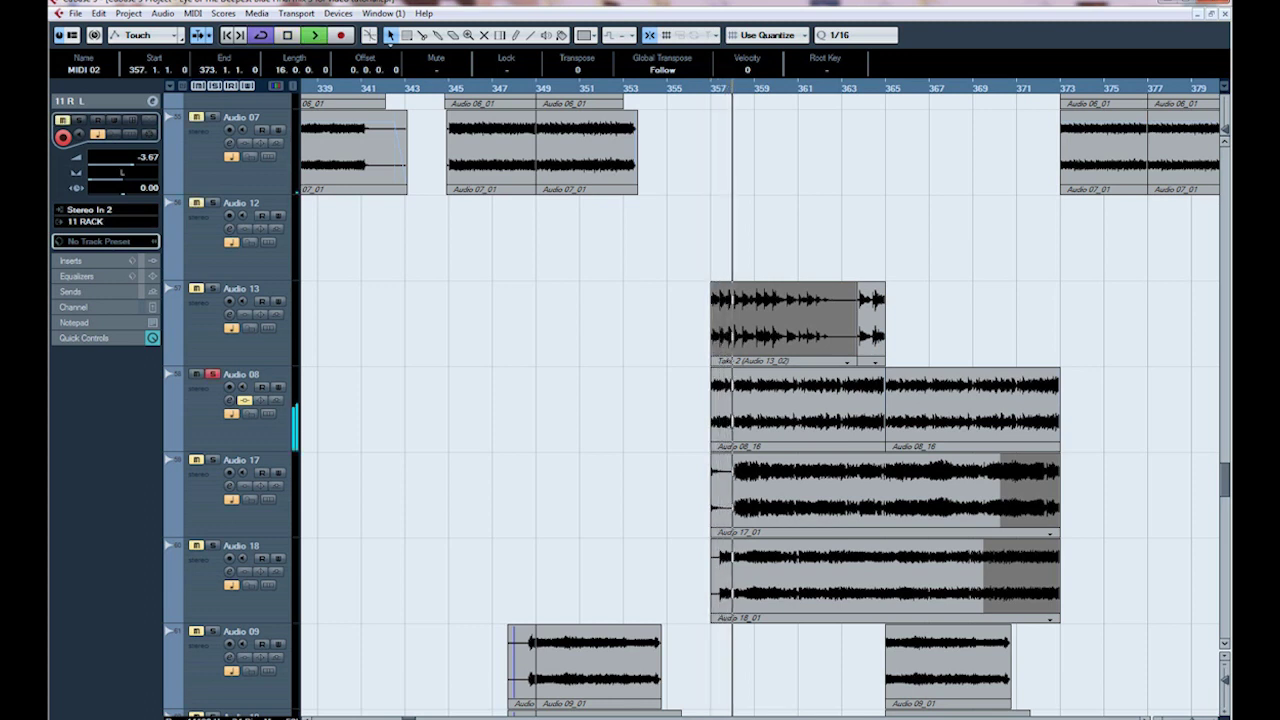
pyautogui.press('space')
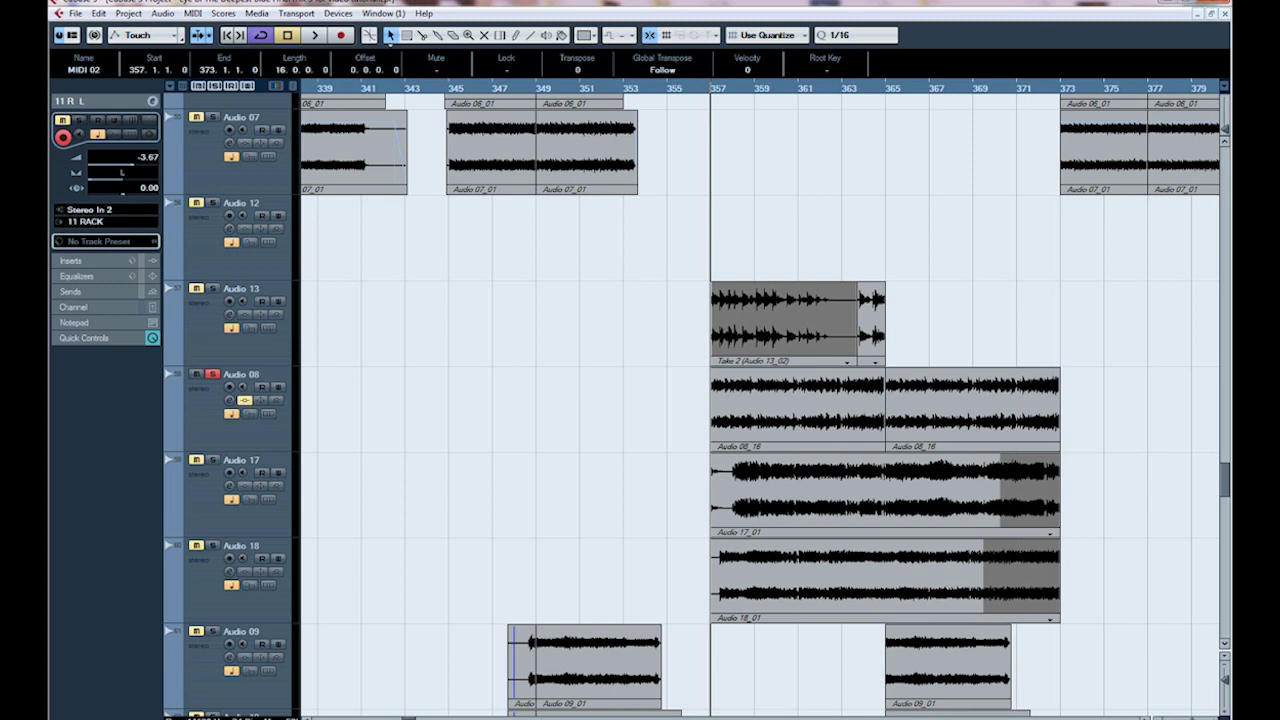
# Play the soloed Audio 08 track once more from bar 357, stop playback and clear its solo
pyautogui.press('space')
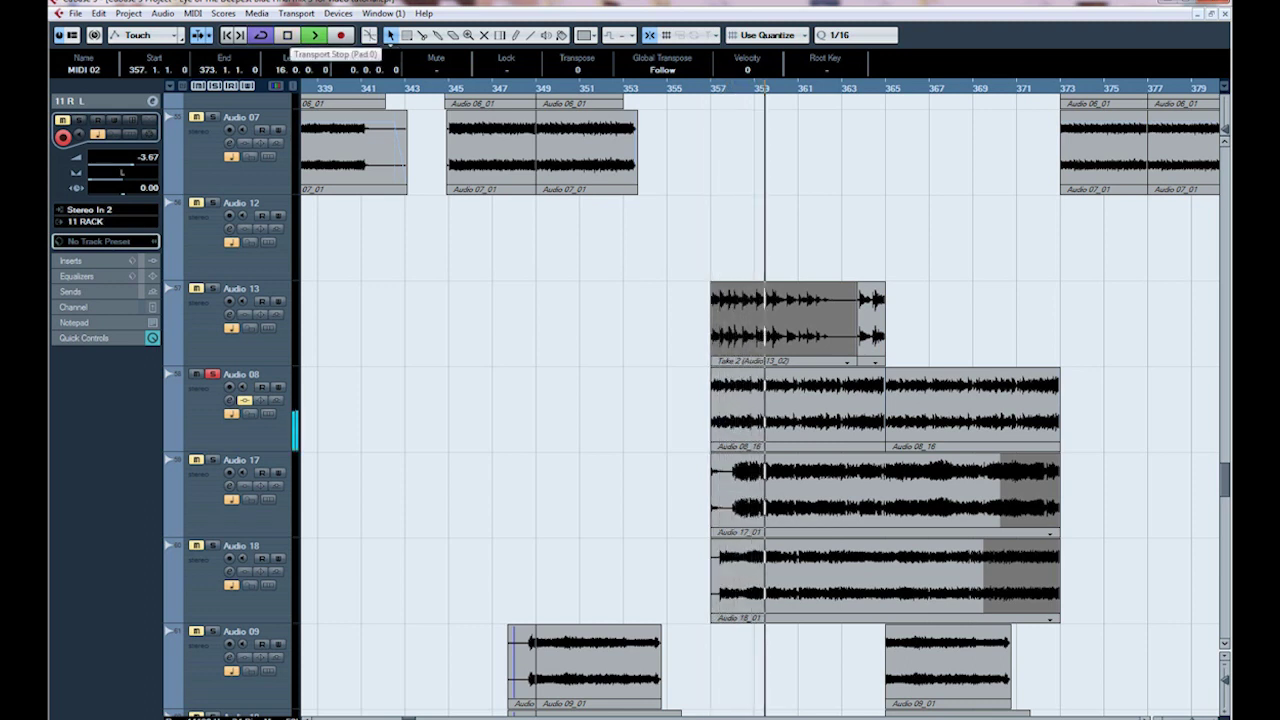
pyautogui.click(287, 36)
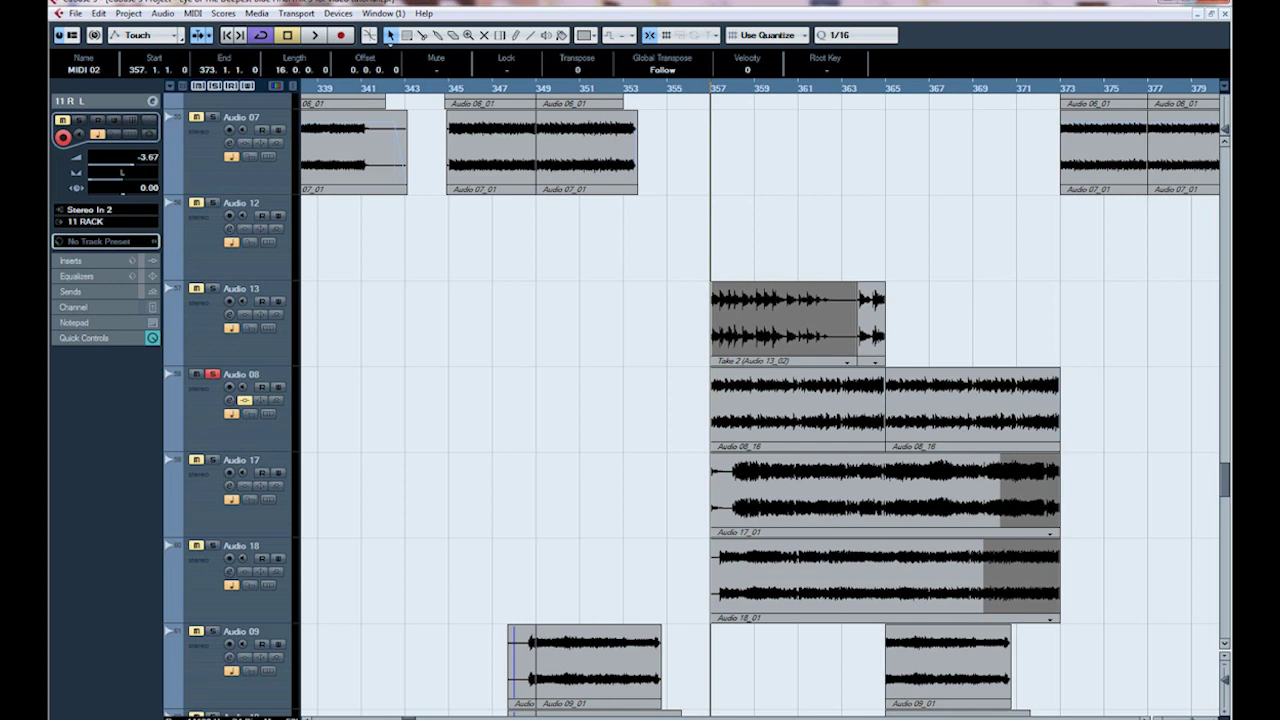
pyautogui.click(212, 374)
# Play the full mix from just before bar 355 through the gong swell into bar 357, and stop
pyautogui.scroll(-5, 760, 400)
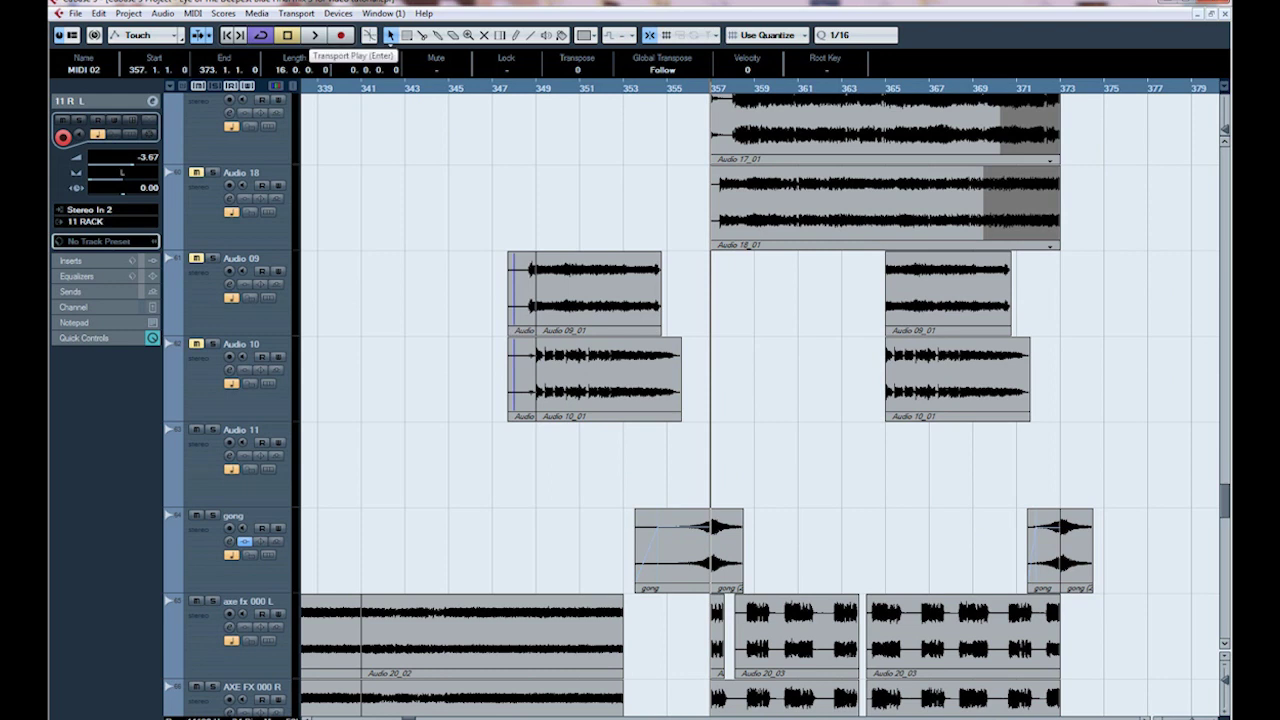
pyautogui.click(665, 88)
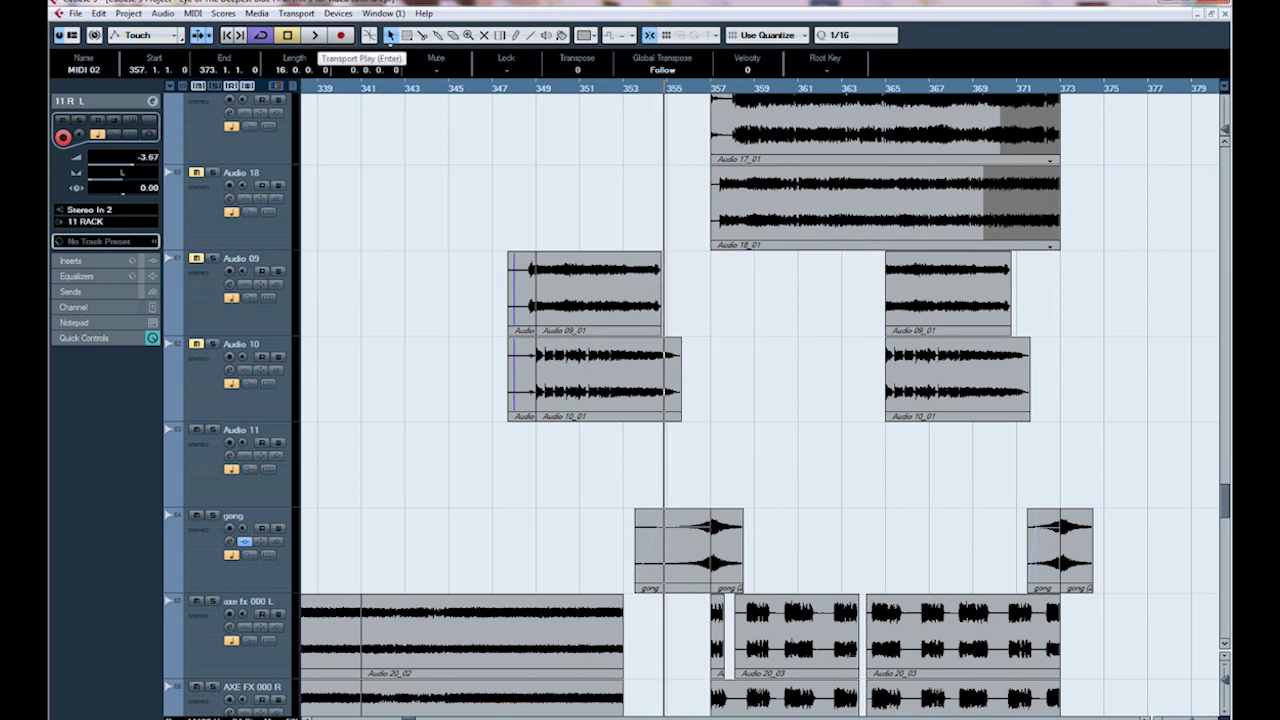
pyautogui.click(314, 35)
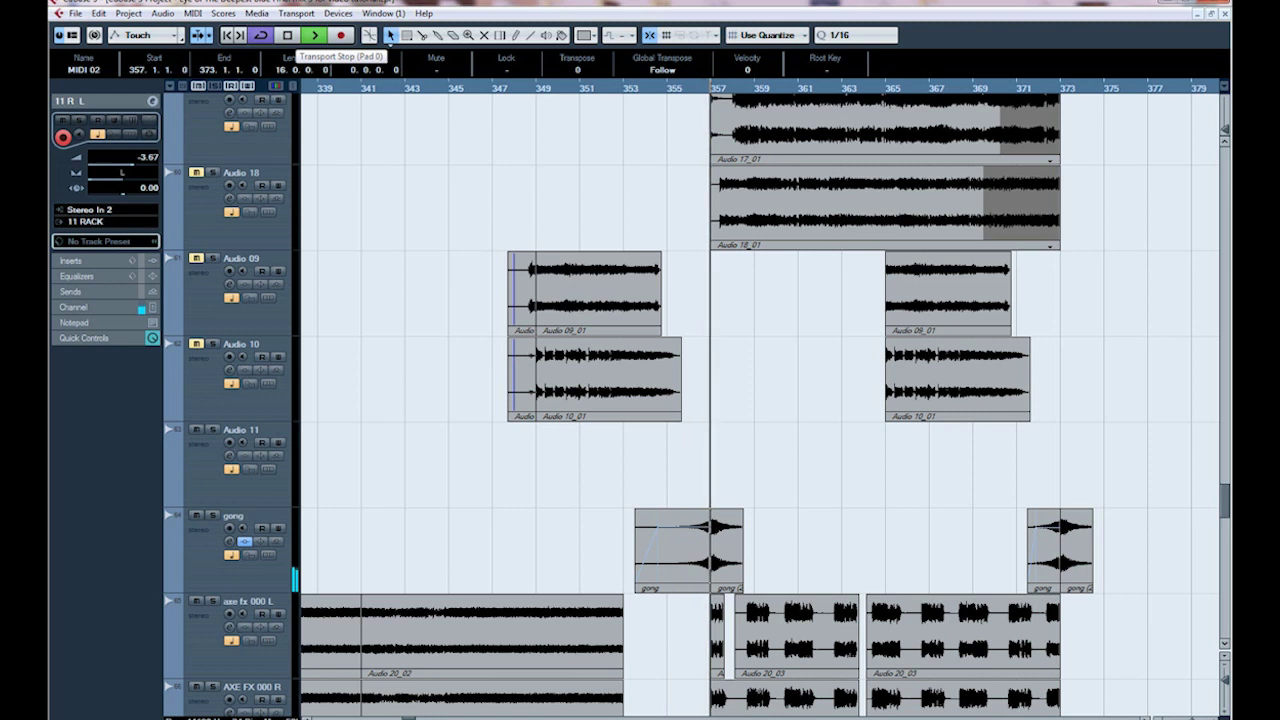
pyautogui.press('space')
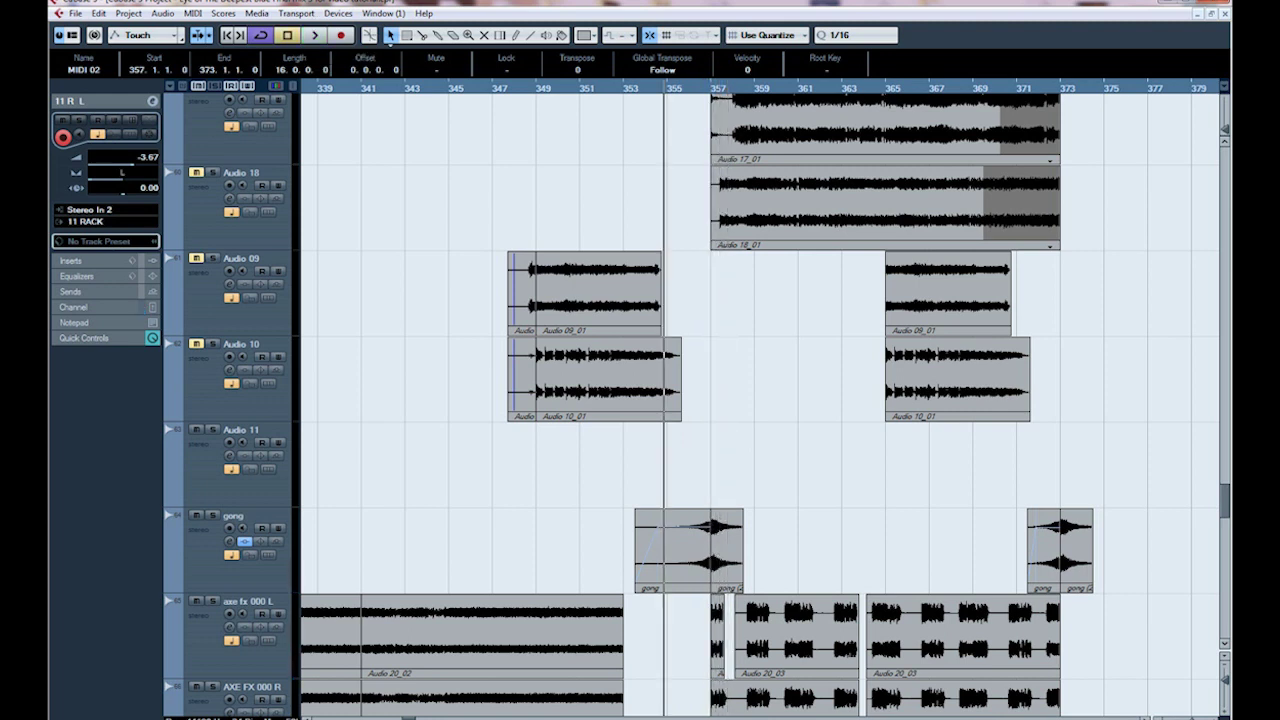
# Select the gong track and examine up close the join between its two events at bar 357
pyautogui.click(250, 470)
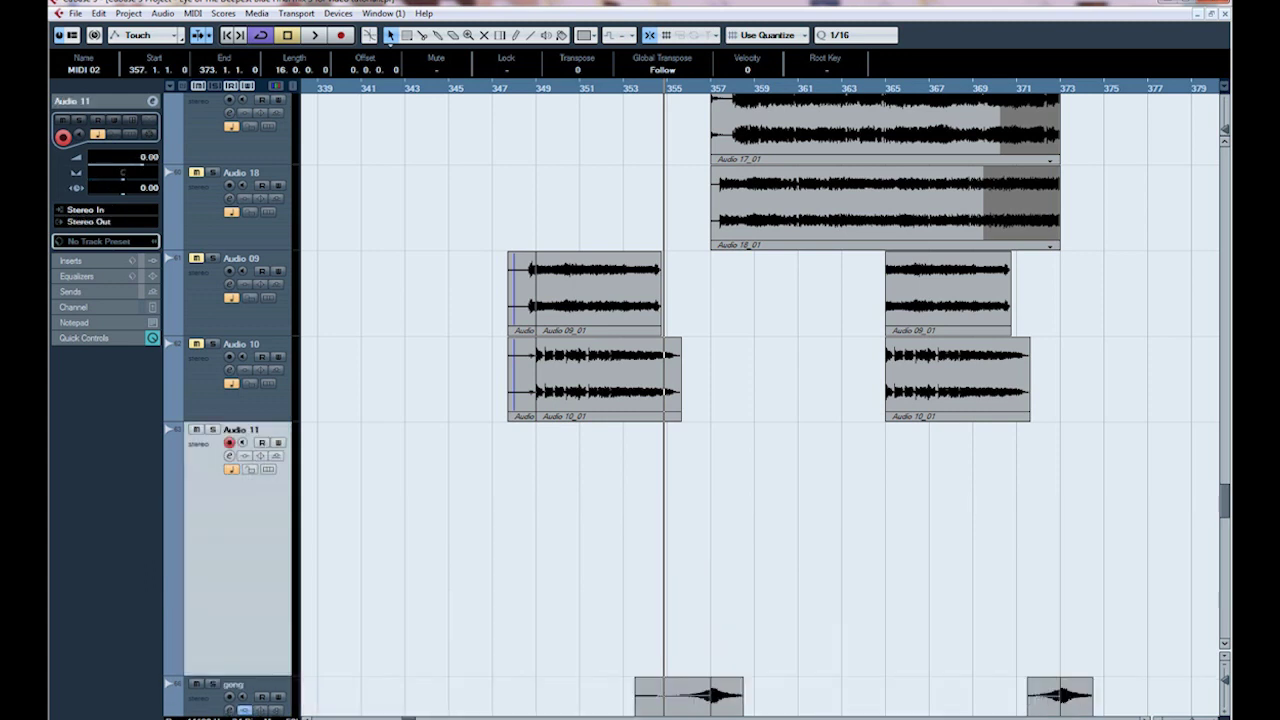
pyautogui.scroll(-4, 760, 400)
pyautogui.press('Down')
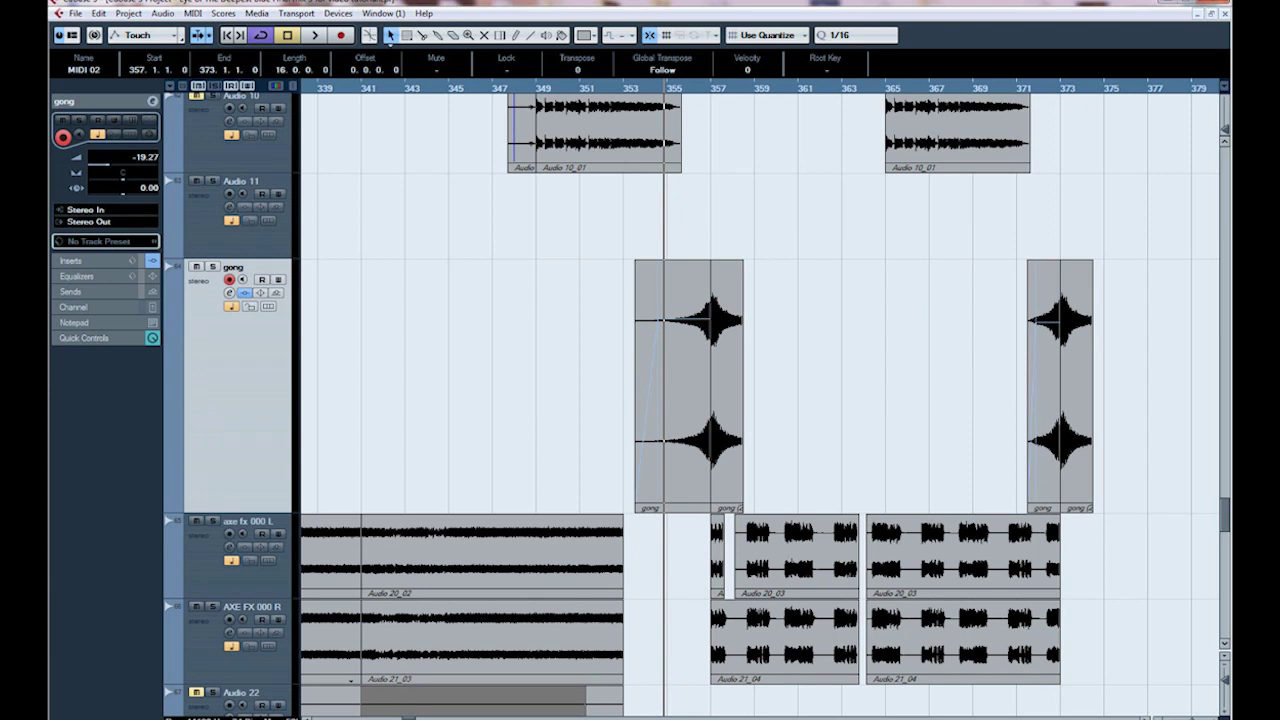
pyautogui.press('h')
pyautogui.press('h')
pyautogui.press('h')
pyautogui.press('h')
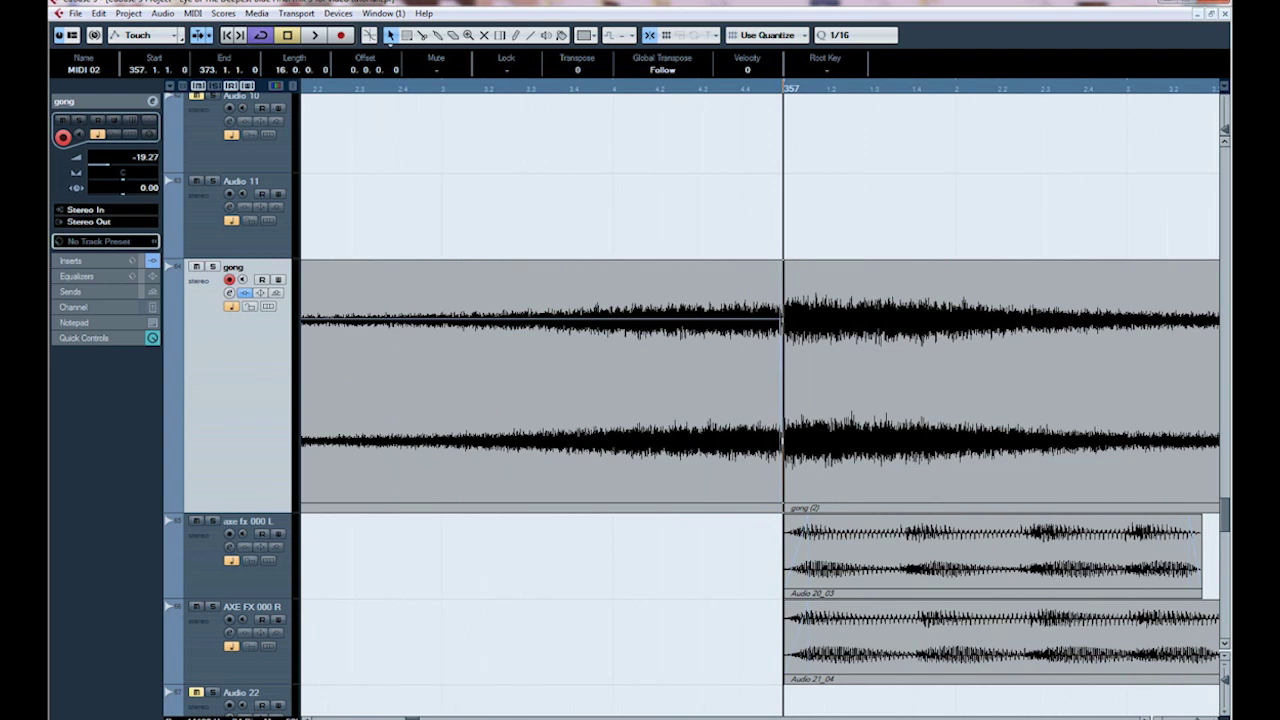
# Play the full mix from just before bar 354 through the gong swell to about bar 359, and stop
pyautogui.press('g')
pyautogui.press('g')
pyautogui.press('g')
pyautogui.press('g')
pyautogui.press('g')
pyautogui.press('g')
pyautogui.press('g')
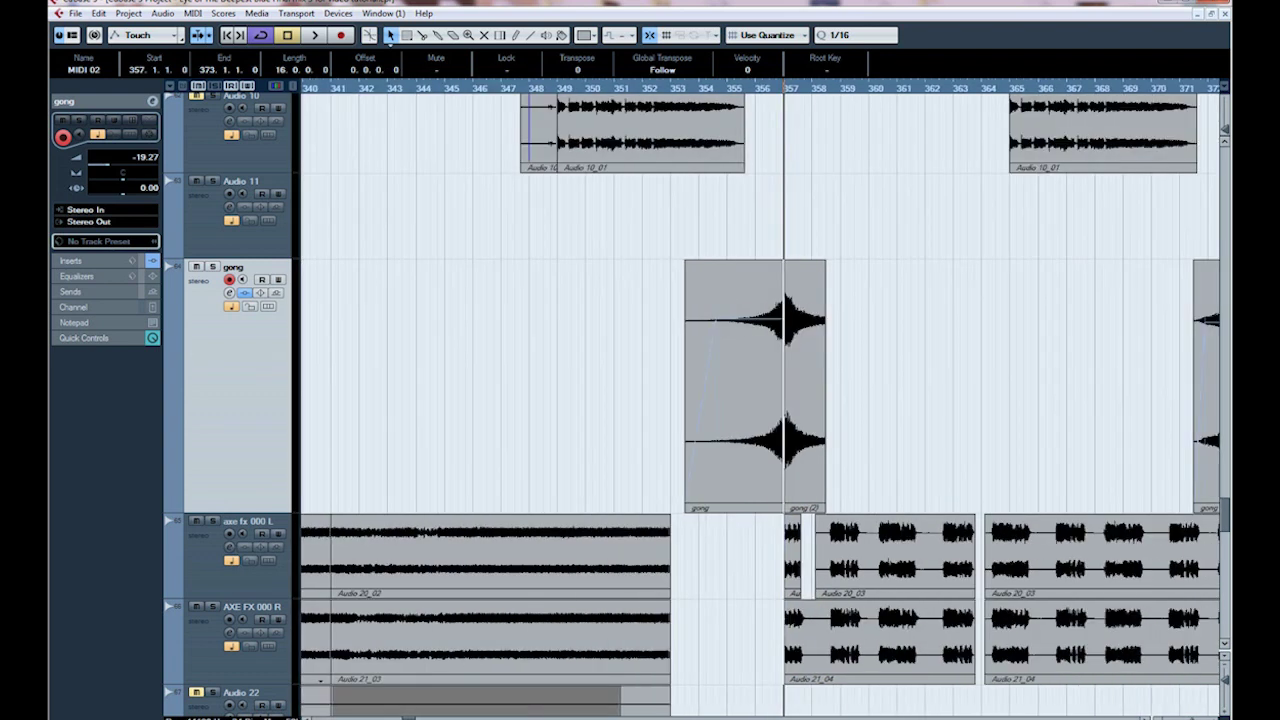
pyautogui.click(697, 89)
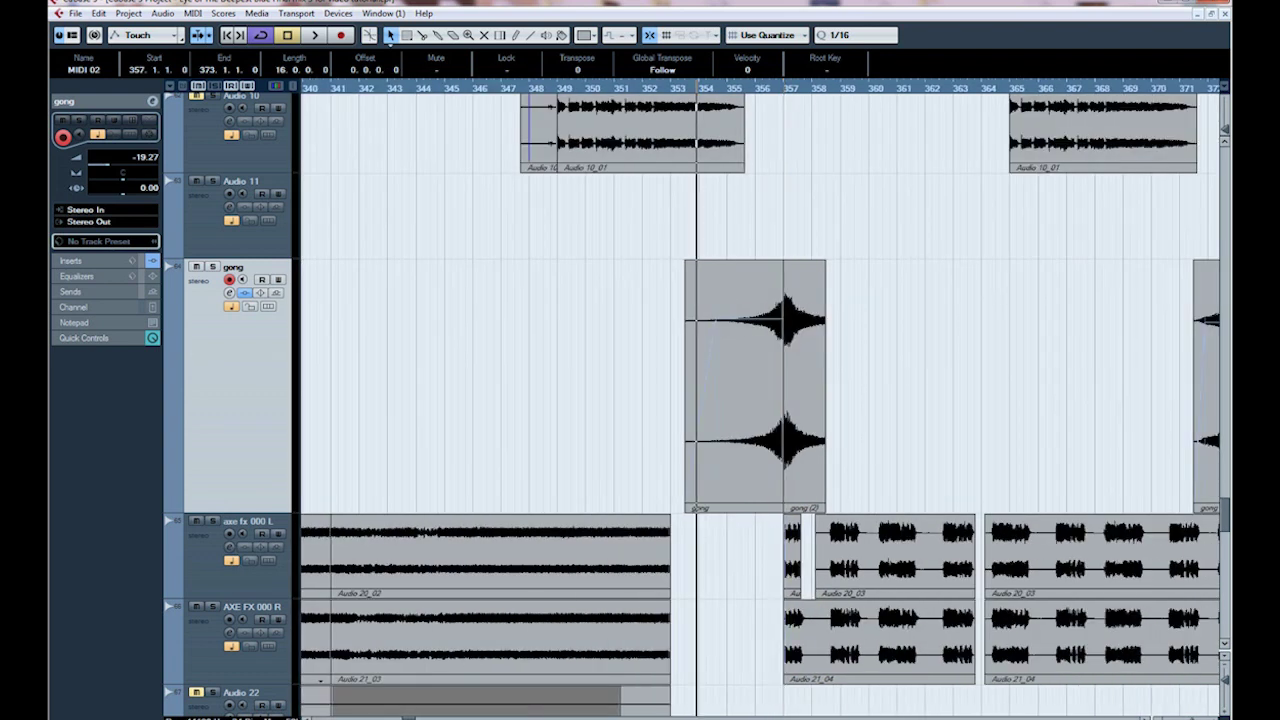
pyautogui.press('space')
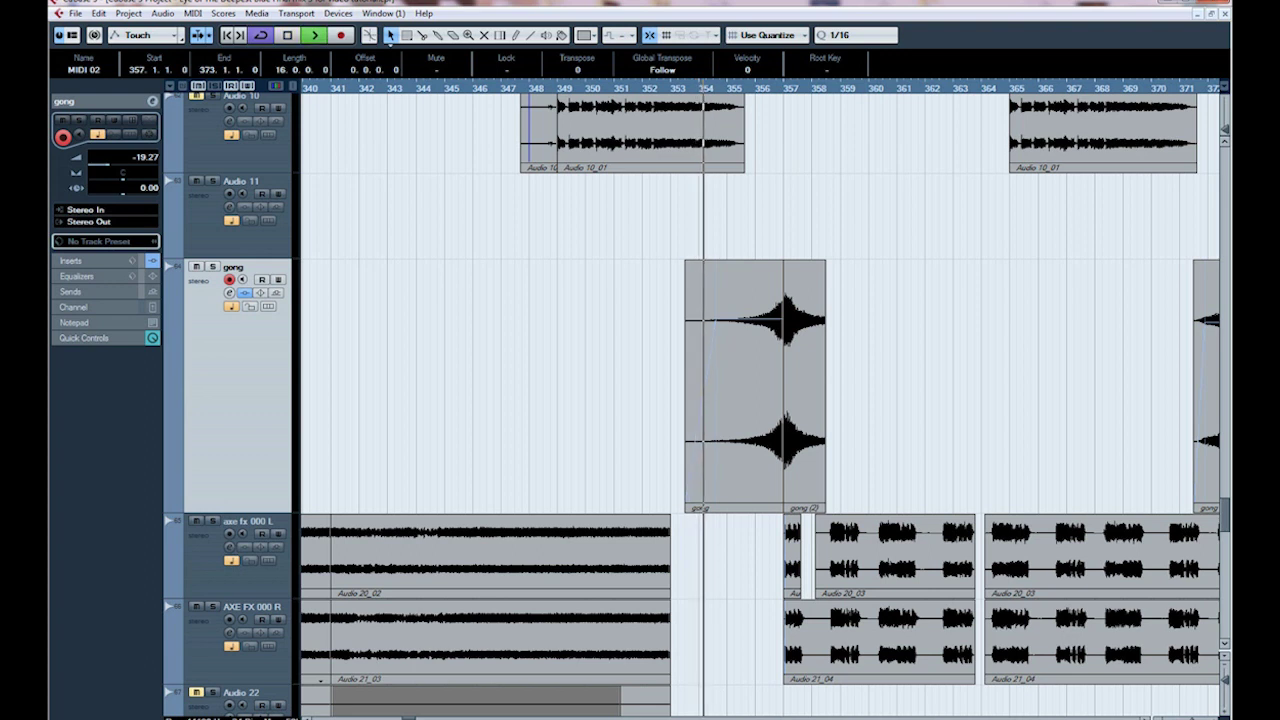
pyautogui.scroll(-3, 760, 400)
pyautogui.scroll(-4, 760, 400)
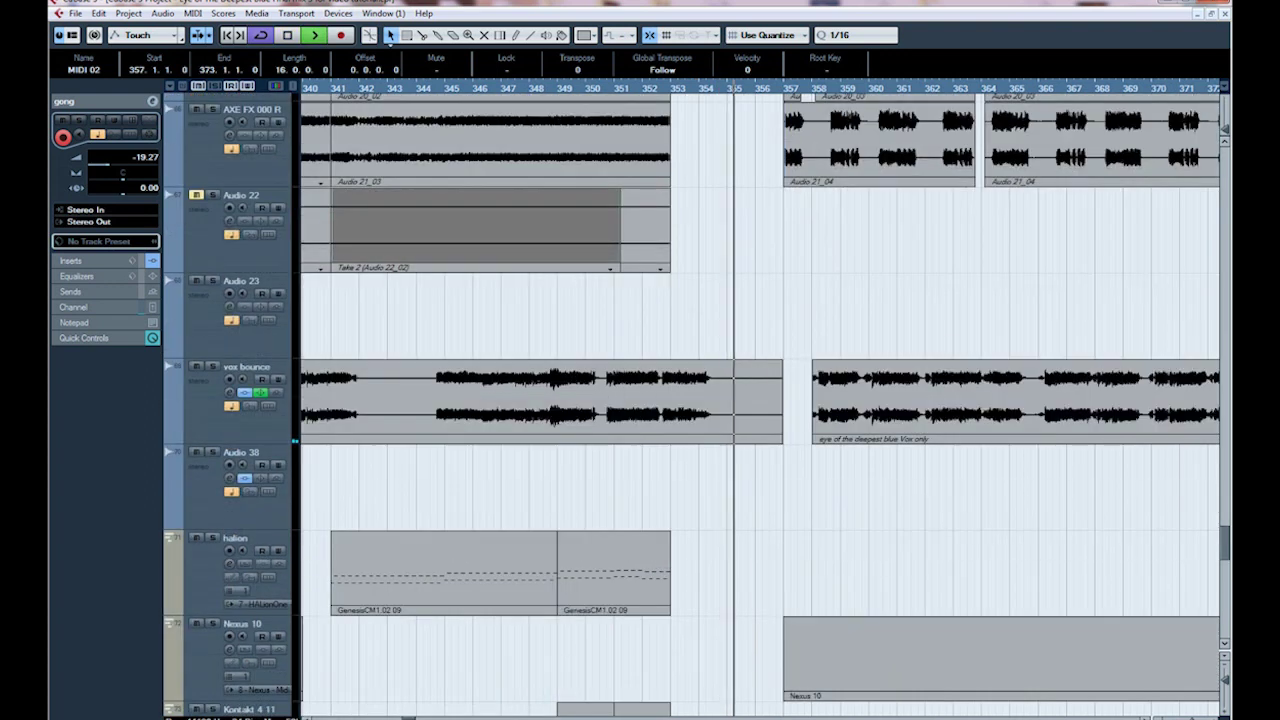
pyautogui.scroll(4, 760, 400)
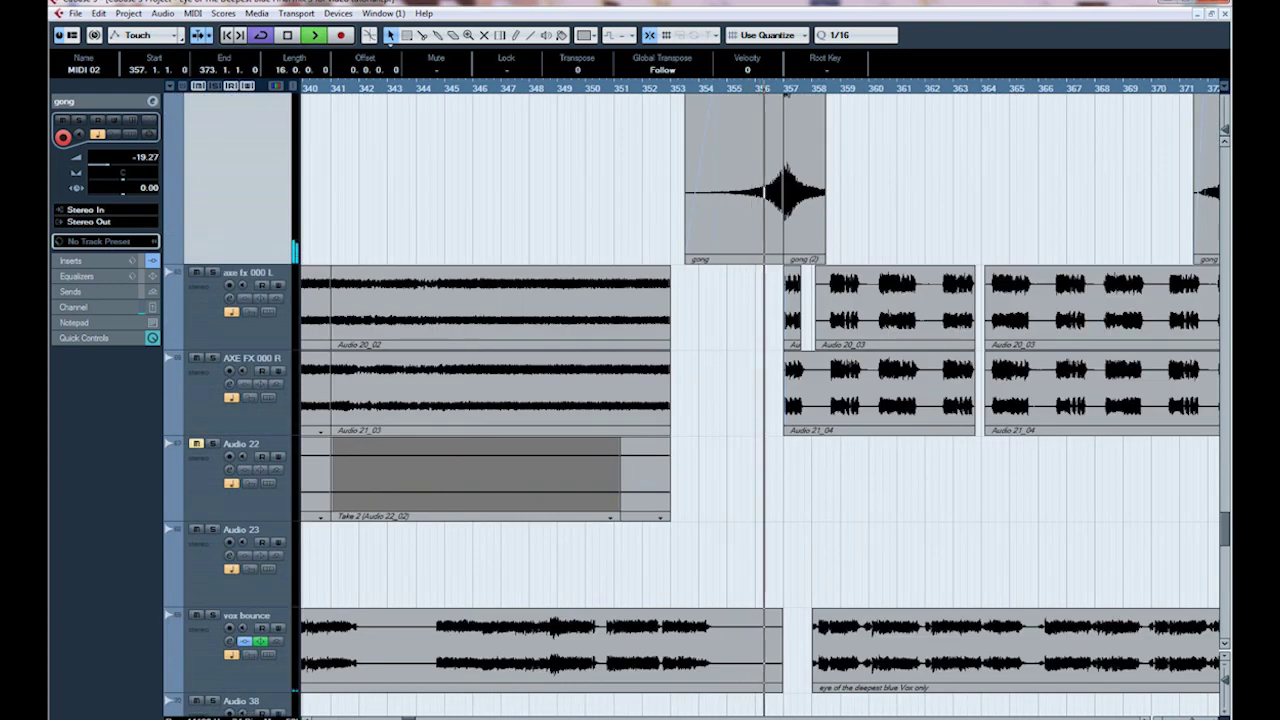
pyautogui.scroll(2, 760, 400)
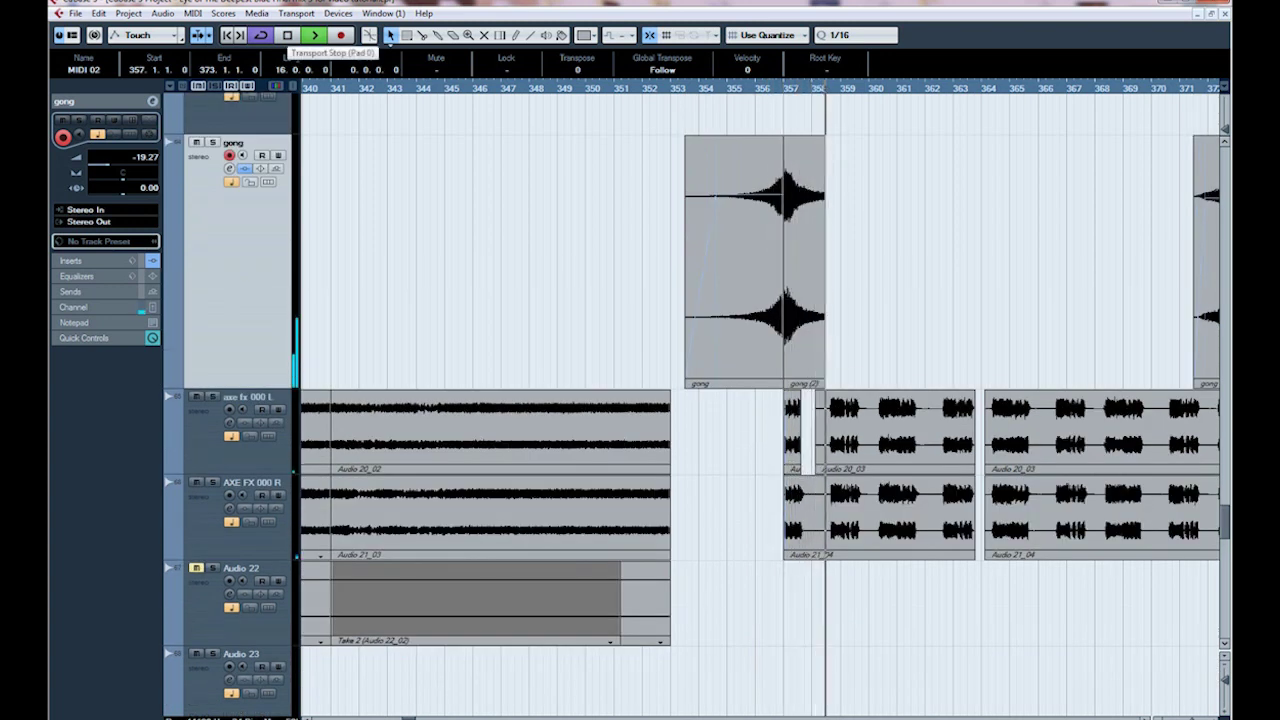
pyautogui.click(287, 35)
# Find the vibraphone and metal chimes tracks further down the project, solo them and play from bar 357
pyautogui.scroll(-6, 760, 400)
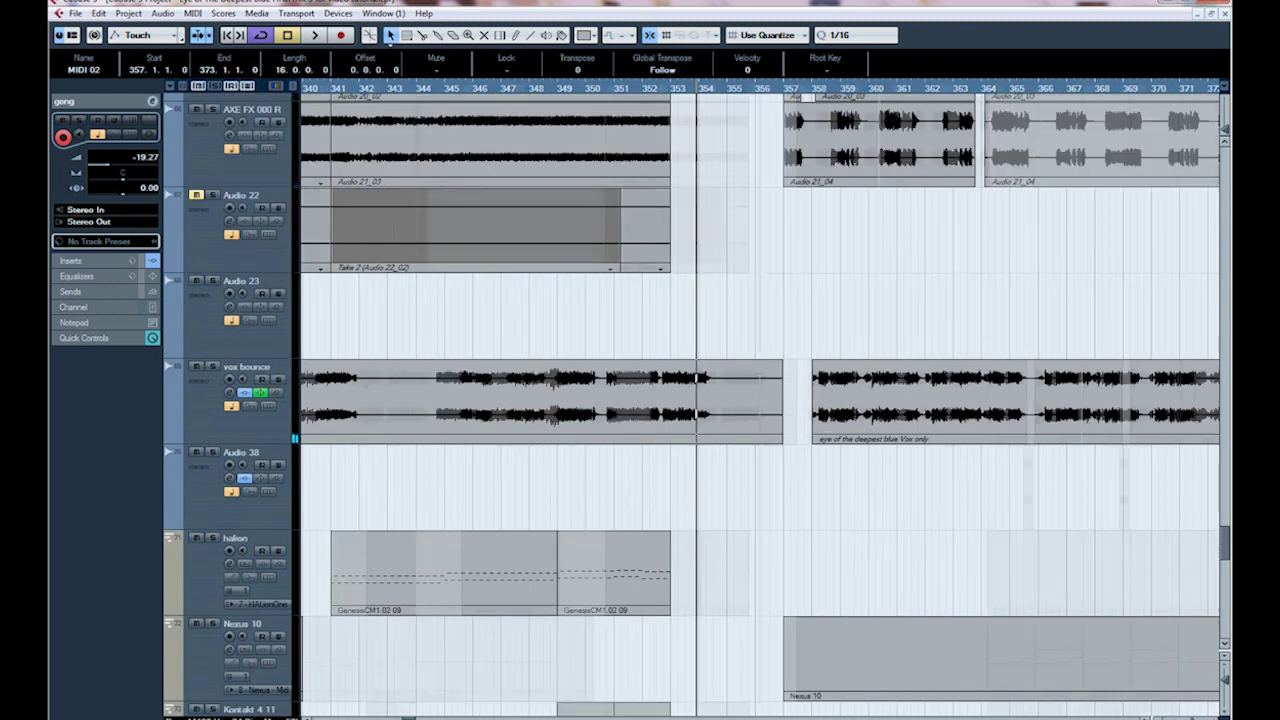
pyautogui.press('g')
pyautogui.press('g')
pyautogui.press('g')
pyautogui.scroll(-4, 760, 400)
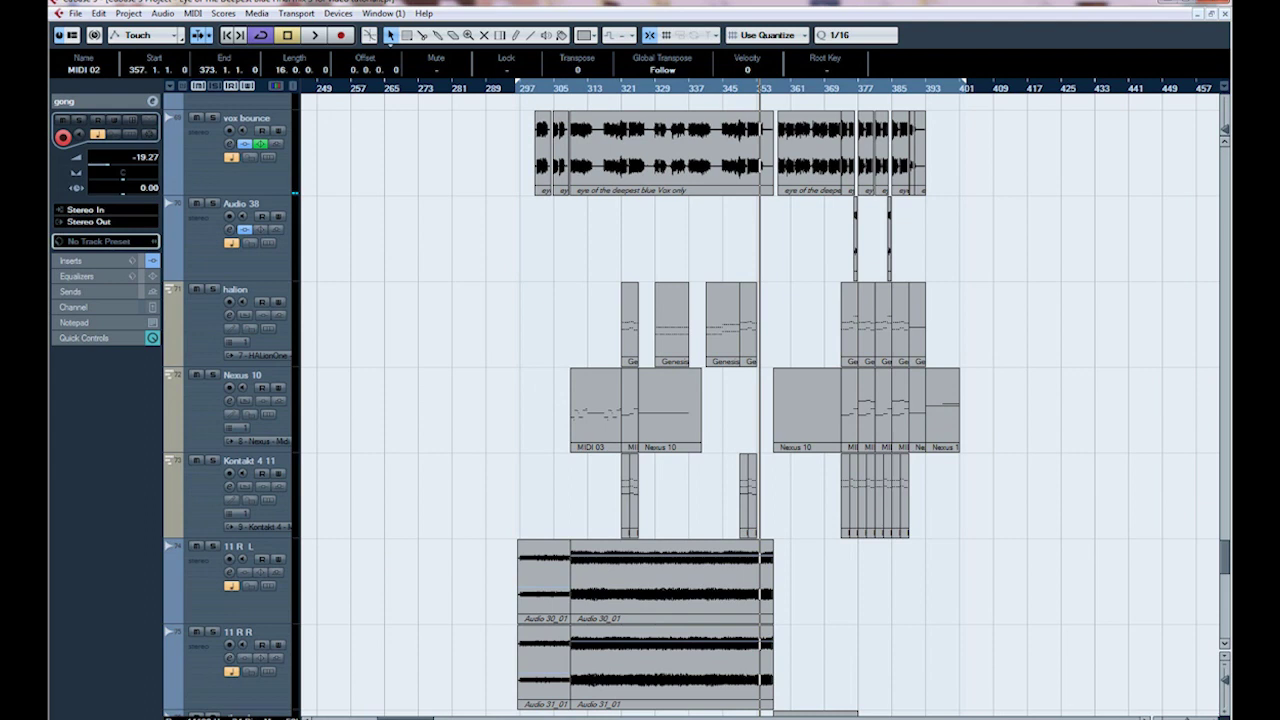
pyautogui.press('h')
pyautogui.press('h')
pyautogui.press('h')
pyautogui.scroll(-2, 760, 400)
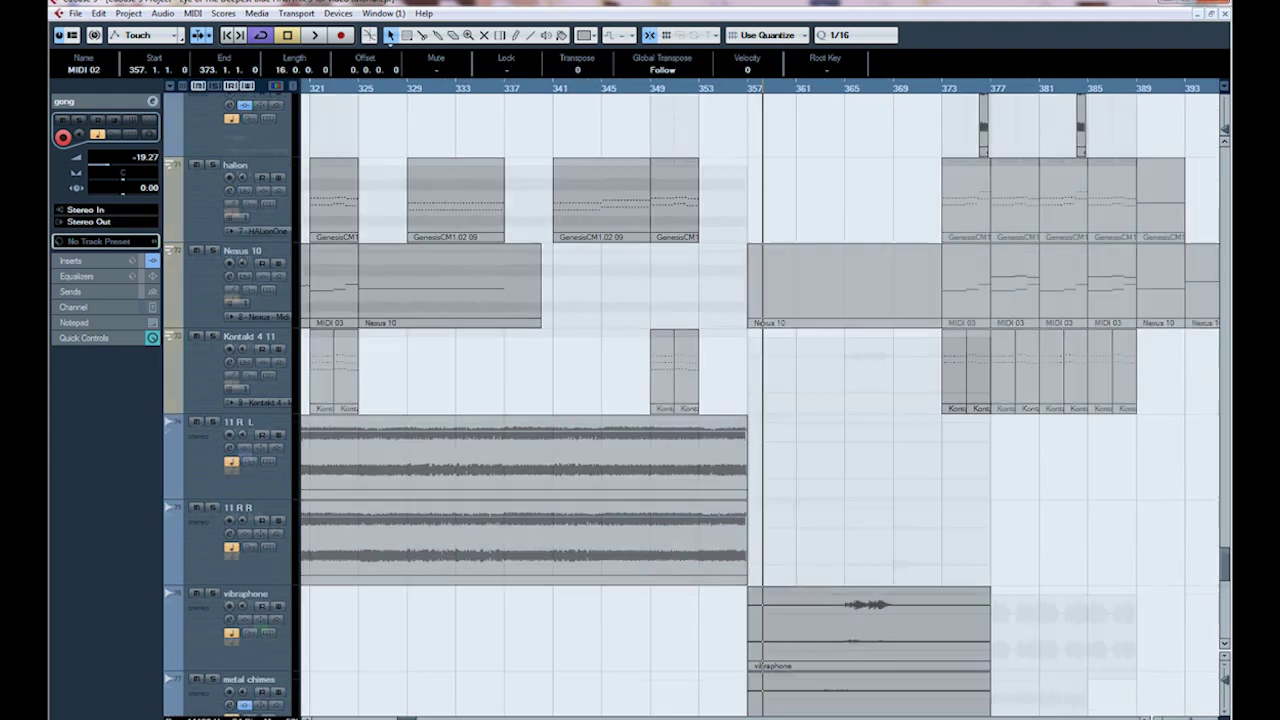
pyautogui.scroll(-4, 760, 400)
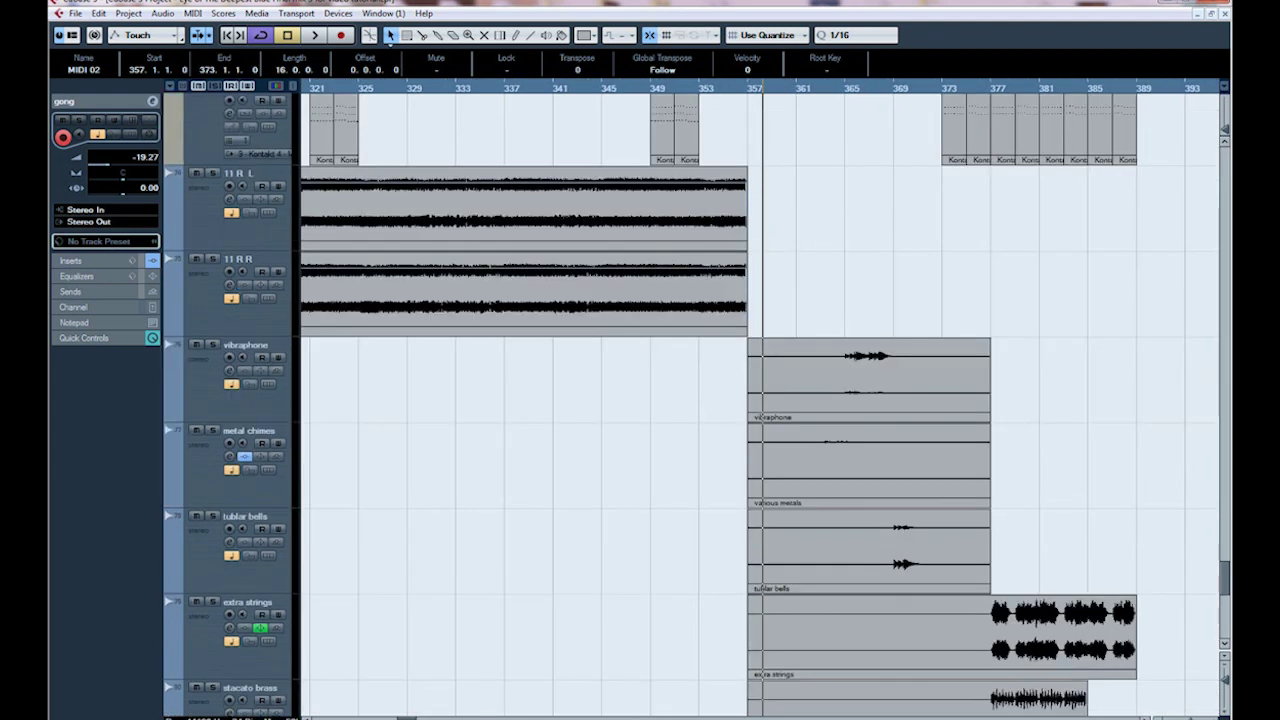
pyautogui.click(212, 344)
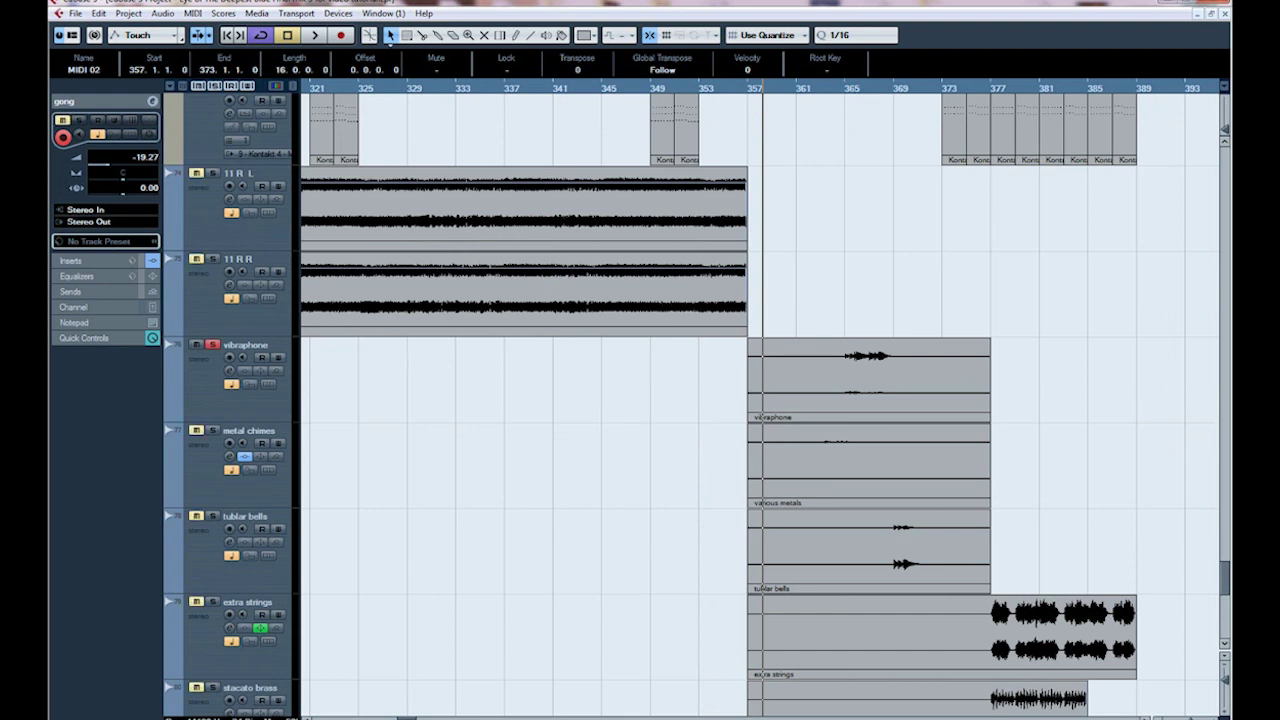
pyautogui.press('space')
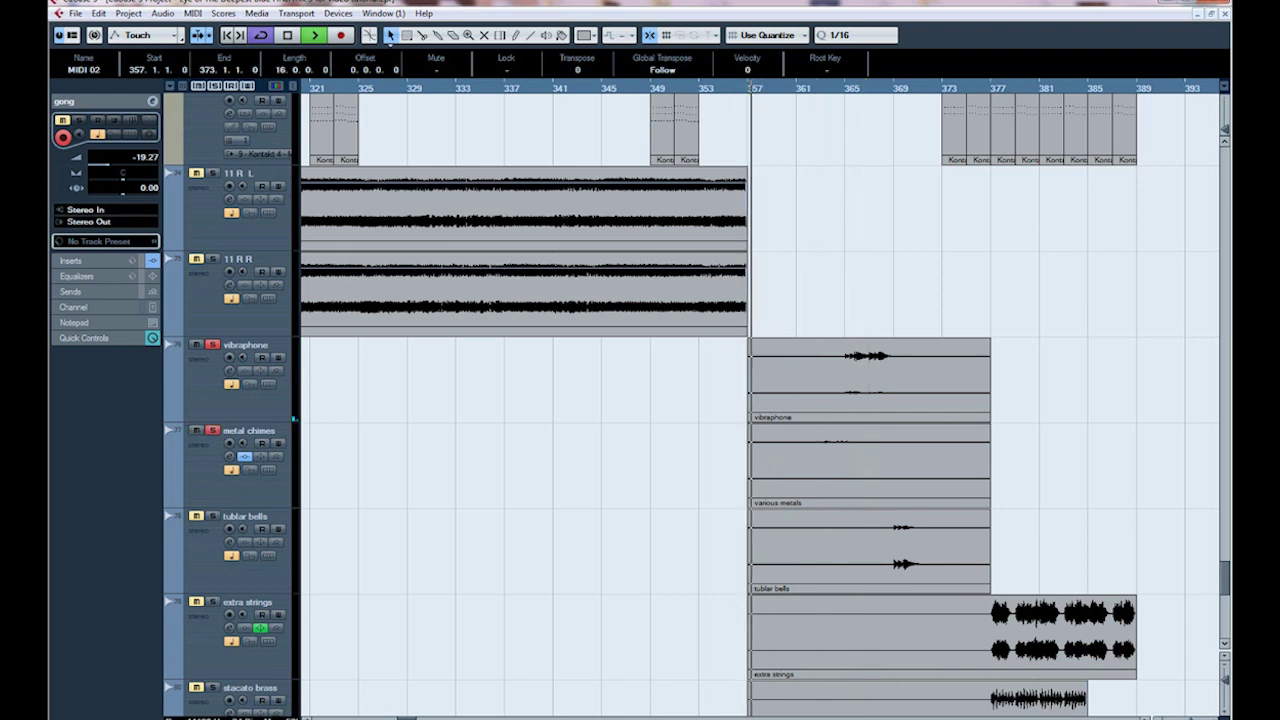
# Add tublar bells, extra strings and stacato brass to the soloed tracks, stop playback and clear the solos
pyautogui.scroll(-2, 697, 402)
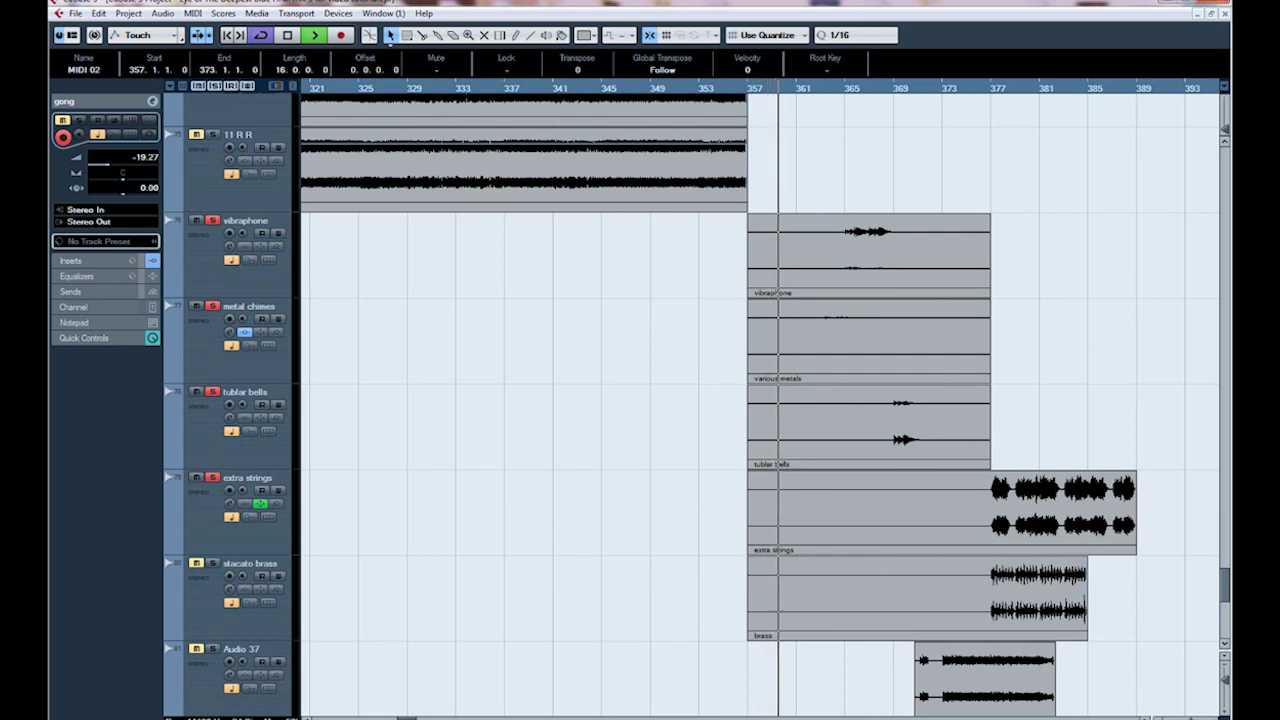
pyautogui.click(212, 563)
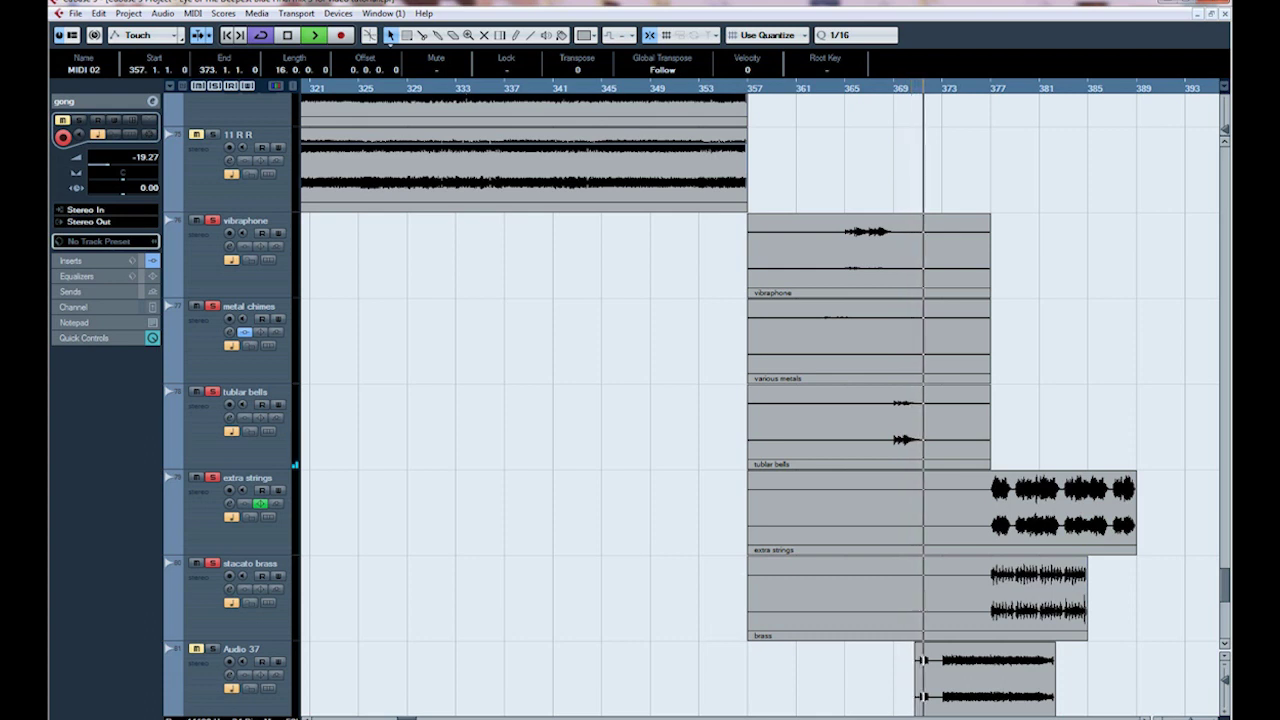
pyautogui.press('space')
pyautogui.press('m')
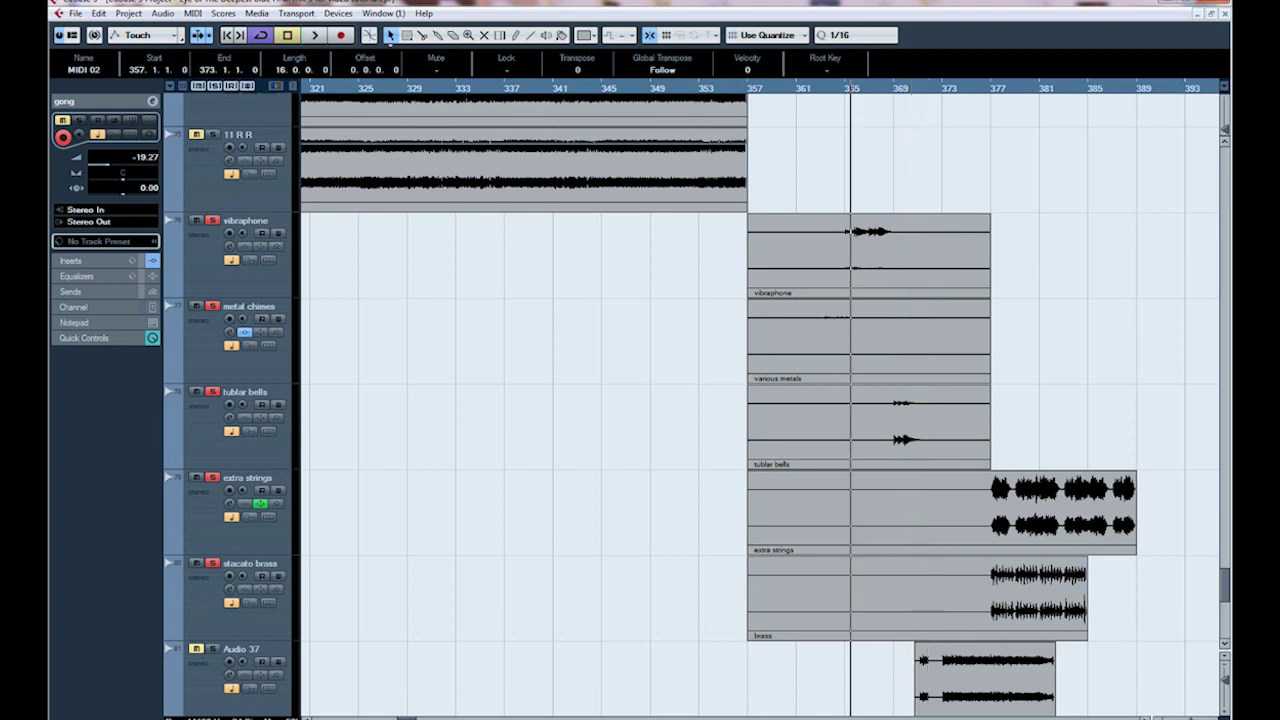
# Play the full mix from about bar 376 into the entry of the extra strings and stacato brass, and stop
pyautogui.scroll(-2, 760, 400)
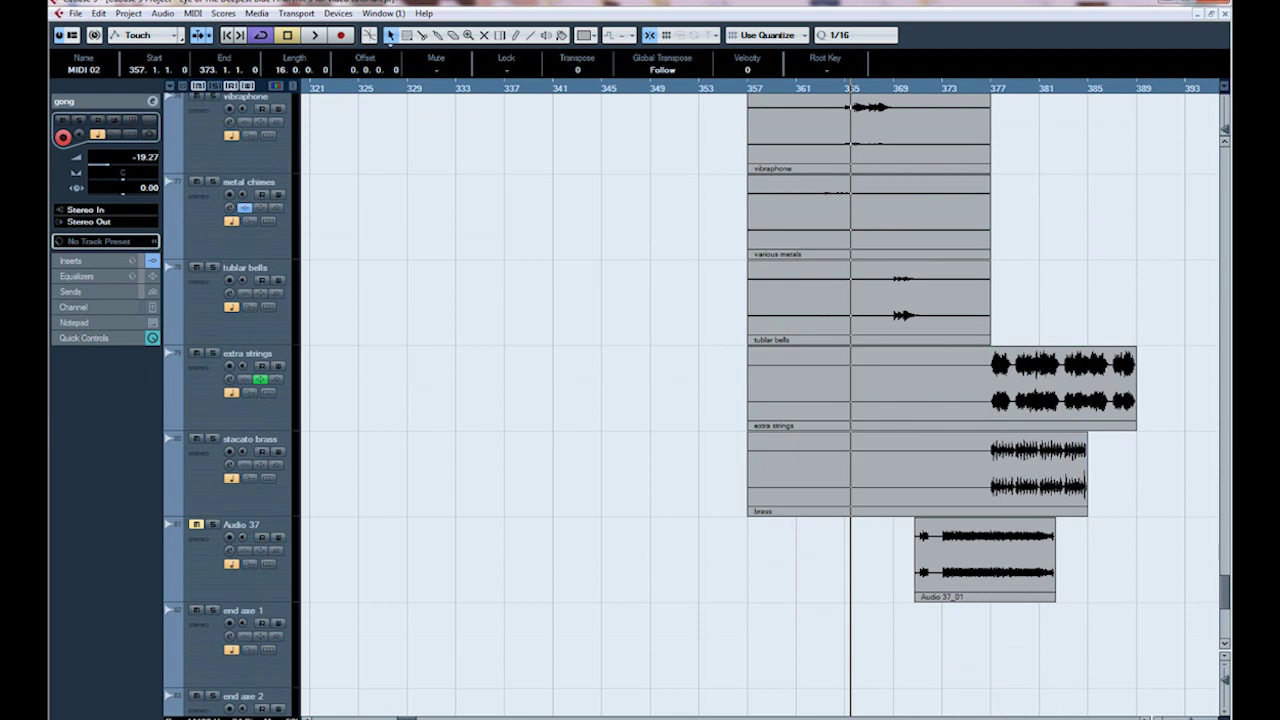
pyautogui.click(977, 89)
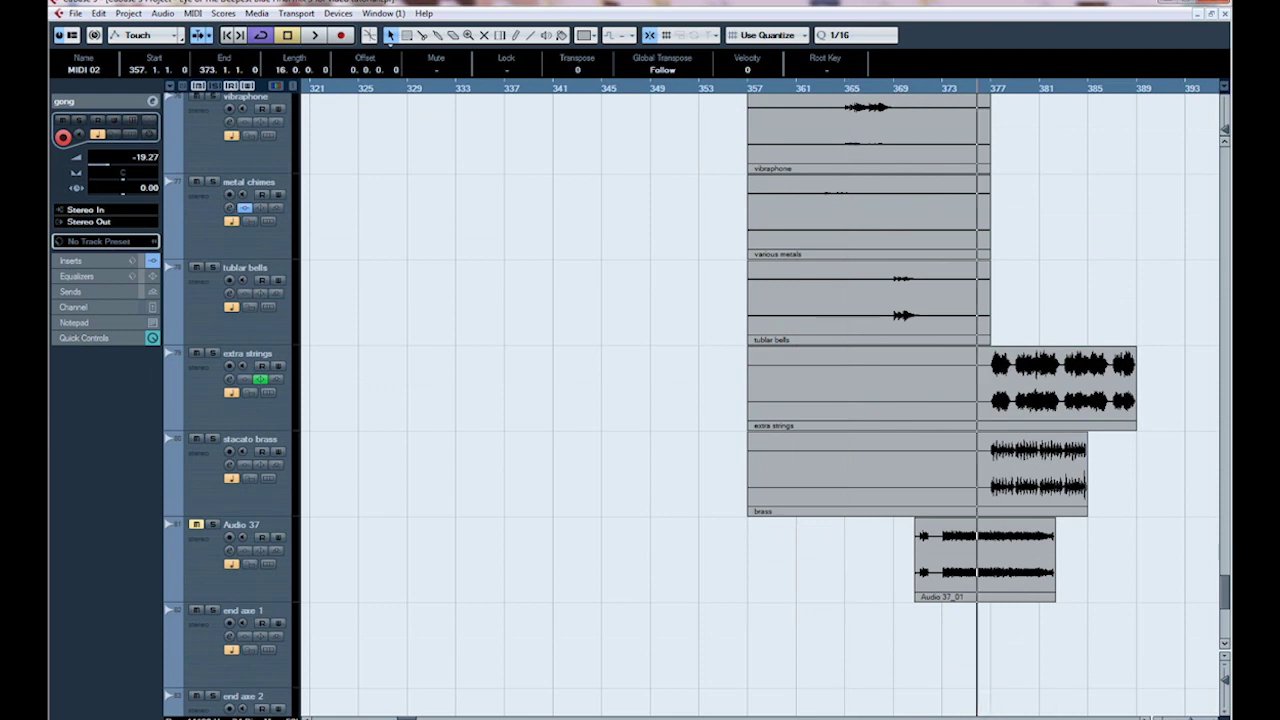
pyautogui.press('space')
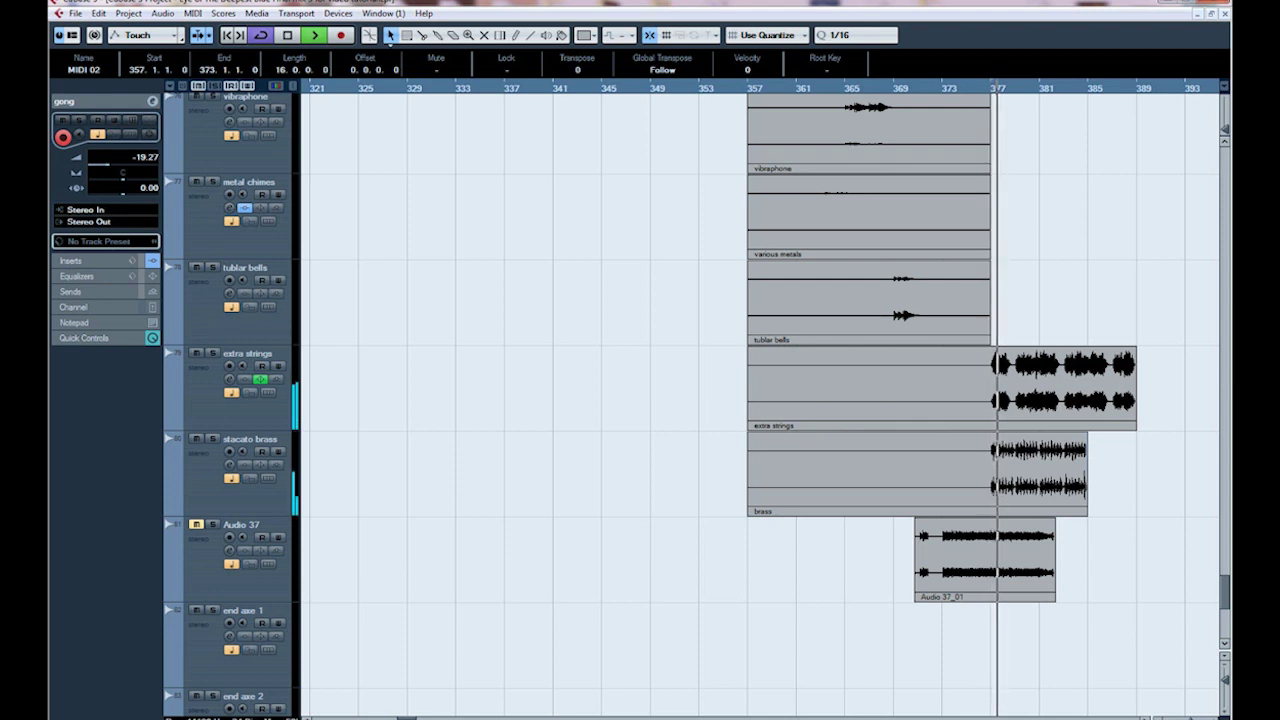
pyautogui.press('space')
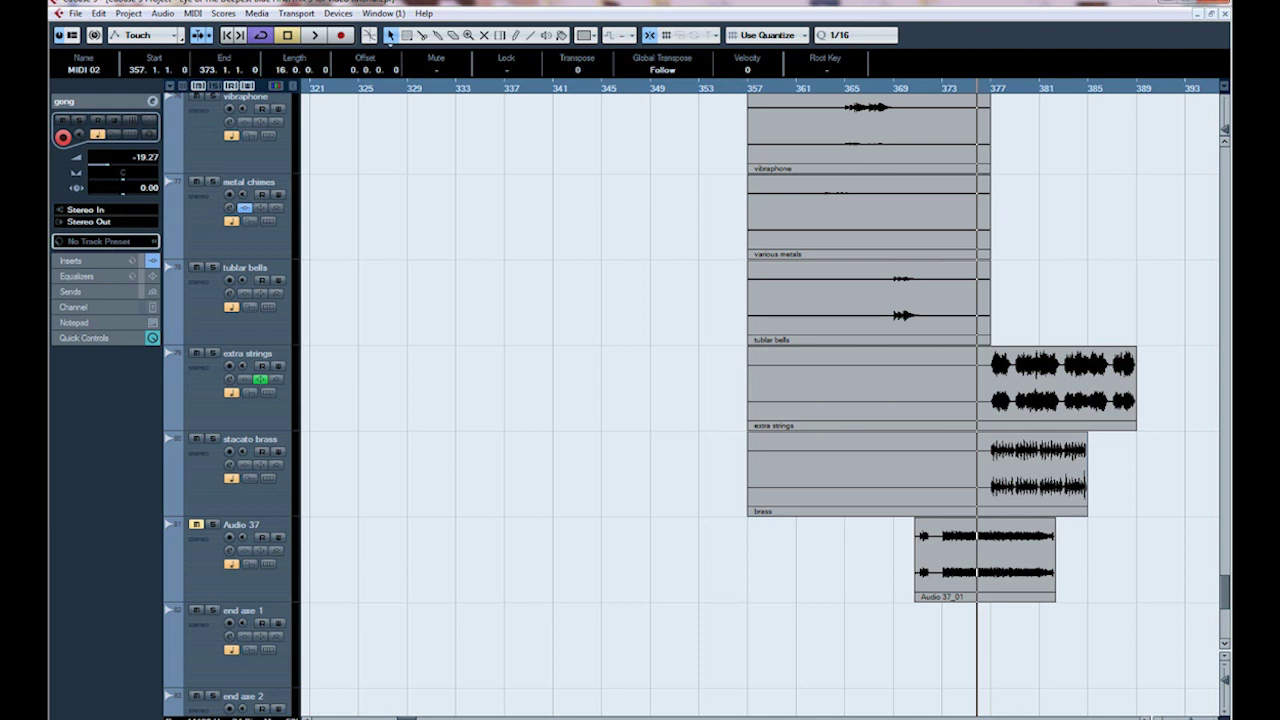
# Play the extra strings and stacato brass passage in the full mix once more from just before bar 377, and stop
pyautogui.press('h')
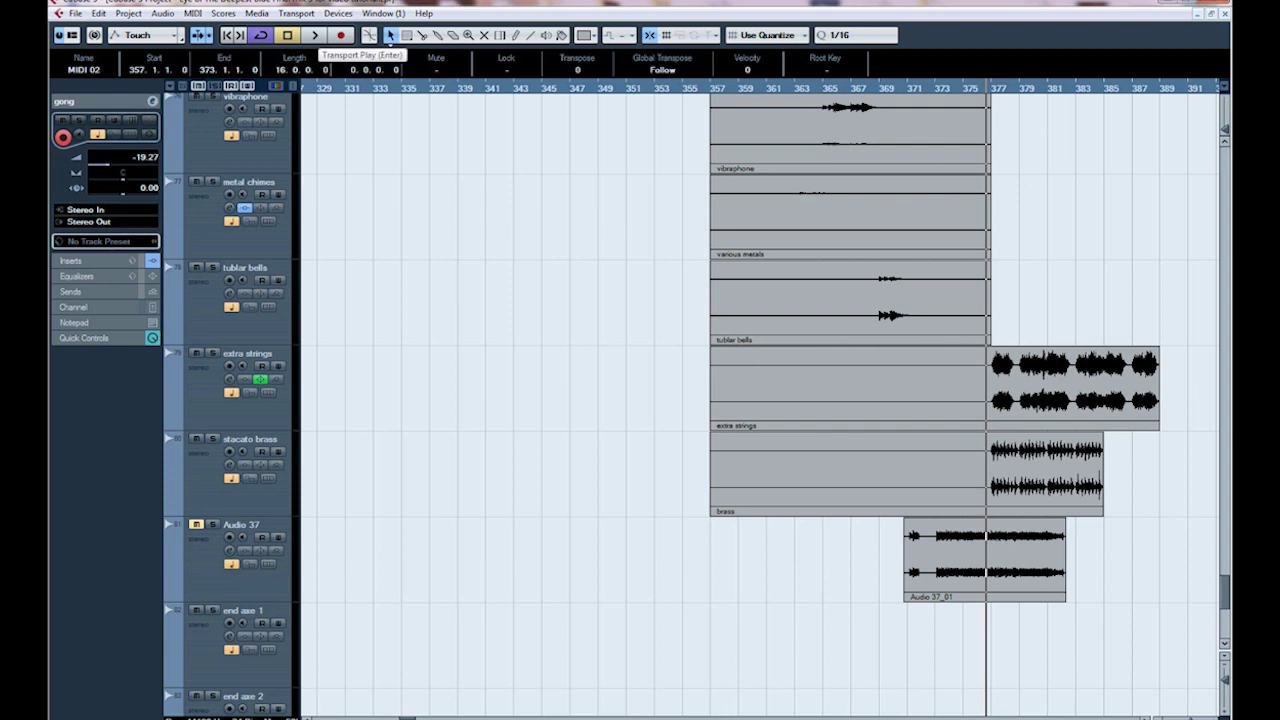
pyautogui.click(314, 35)
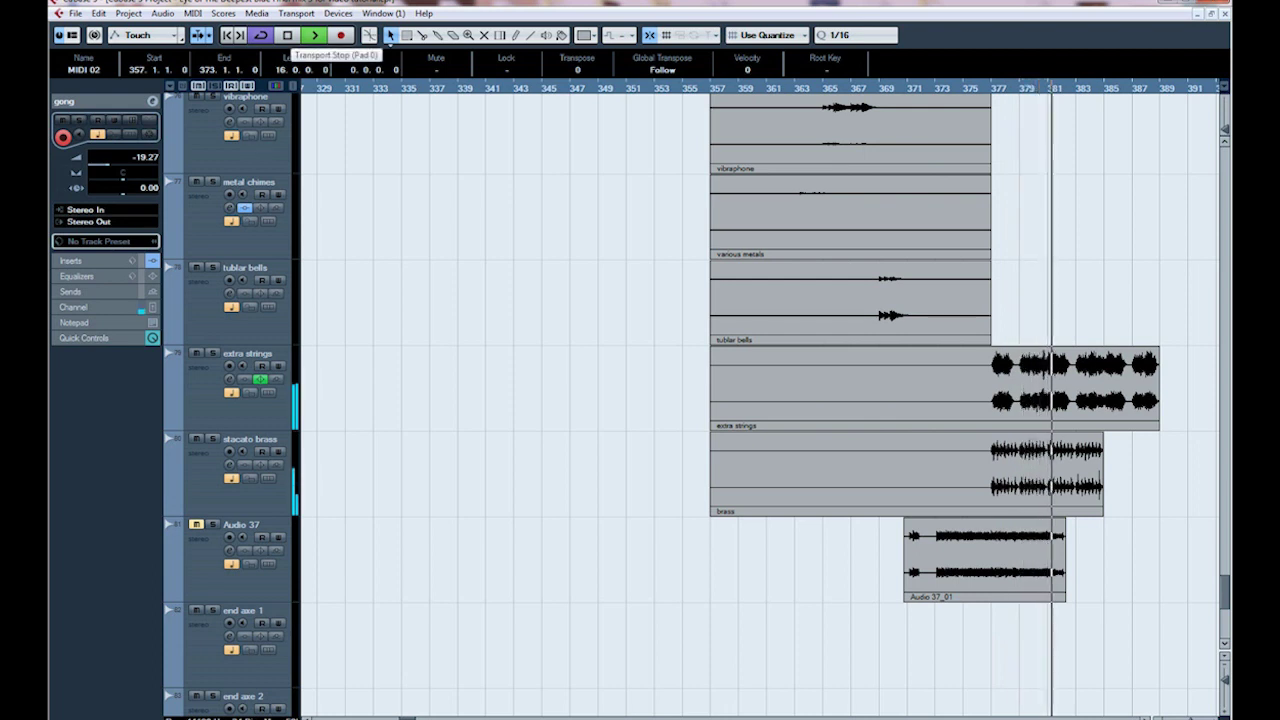
pyautogui.click(287, 36)
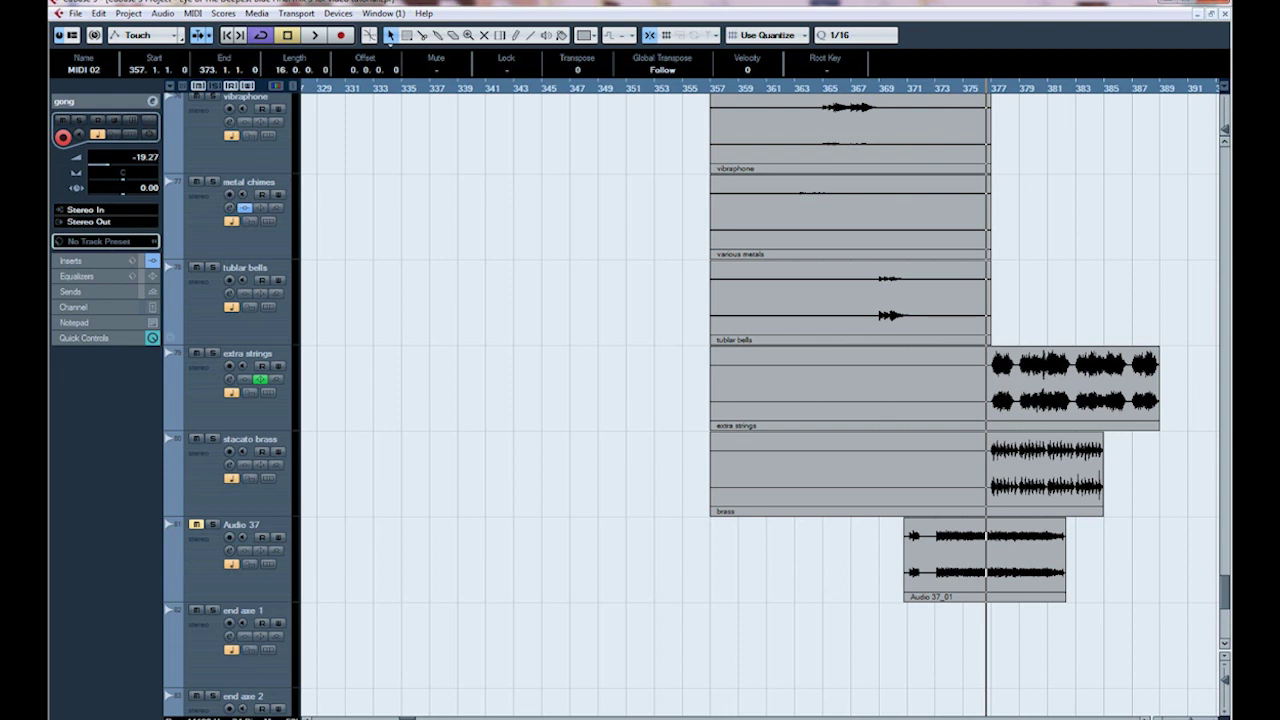
# Solo the stacato brass track, play it from just before bar 377, stop playback and clear its solo
pyautogui.click(212, 439)
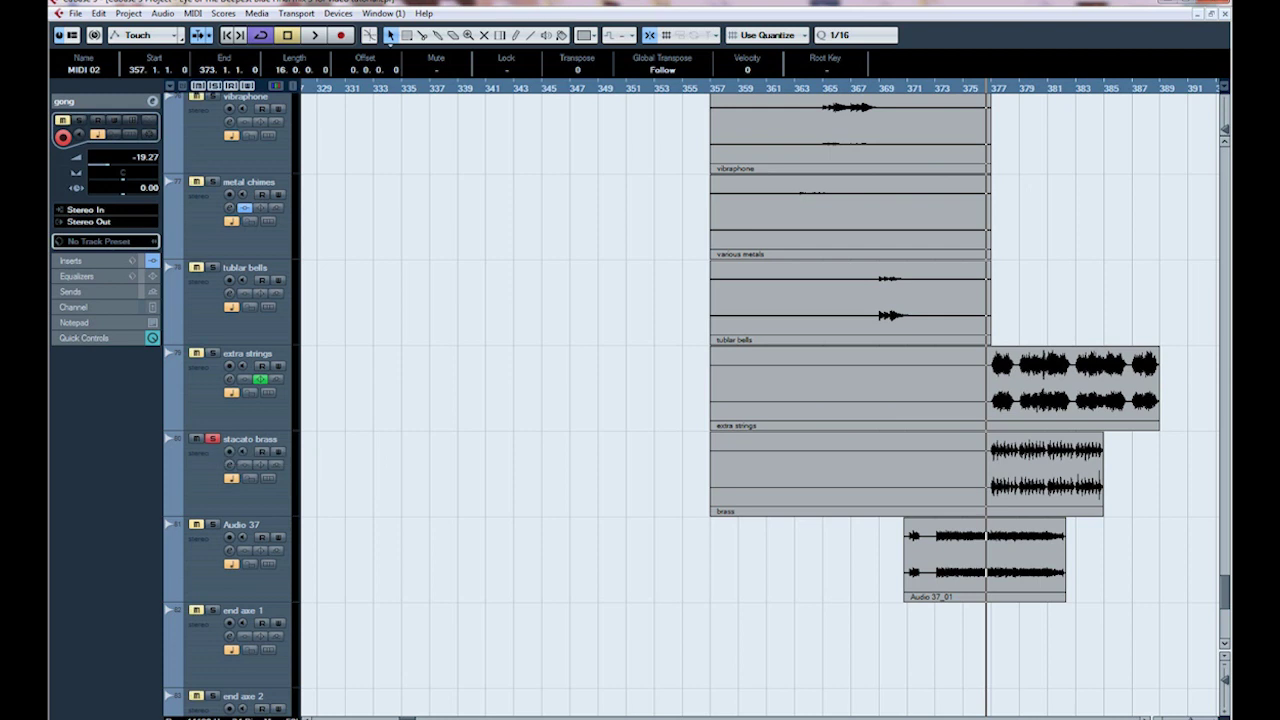
pyautogui.click(314, 35)
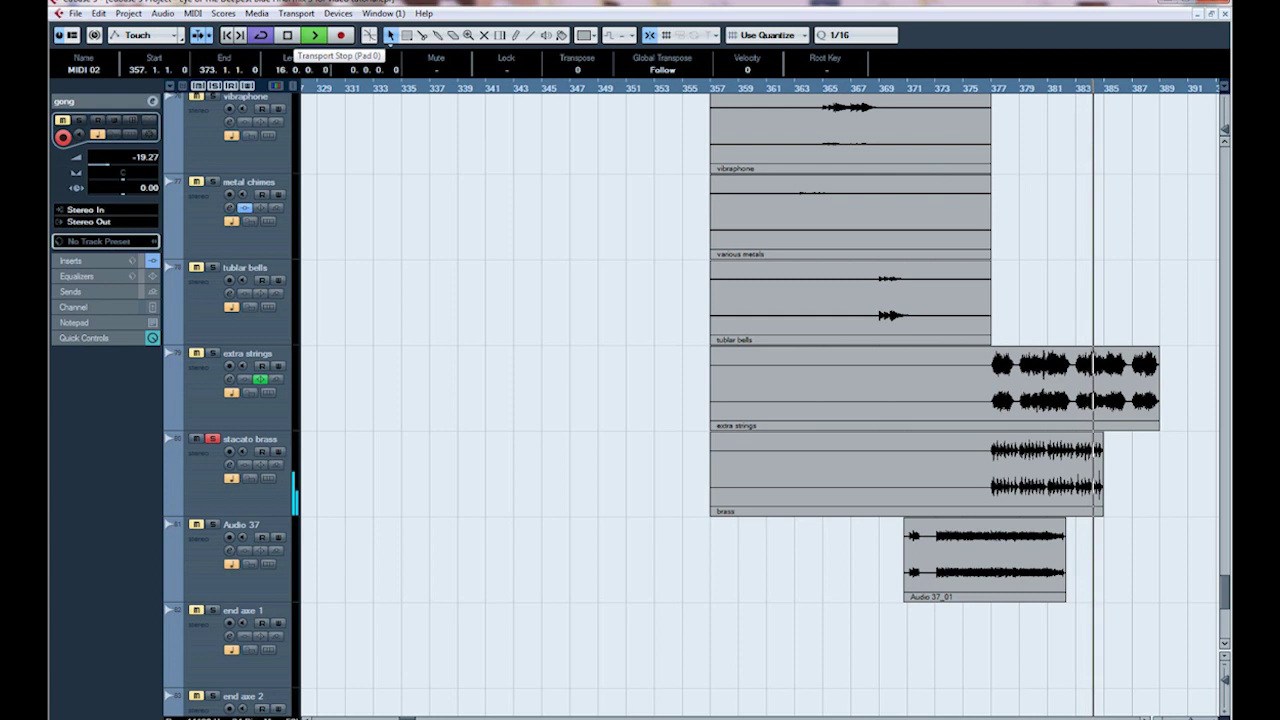
pyautogui.click(287, 35)
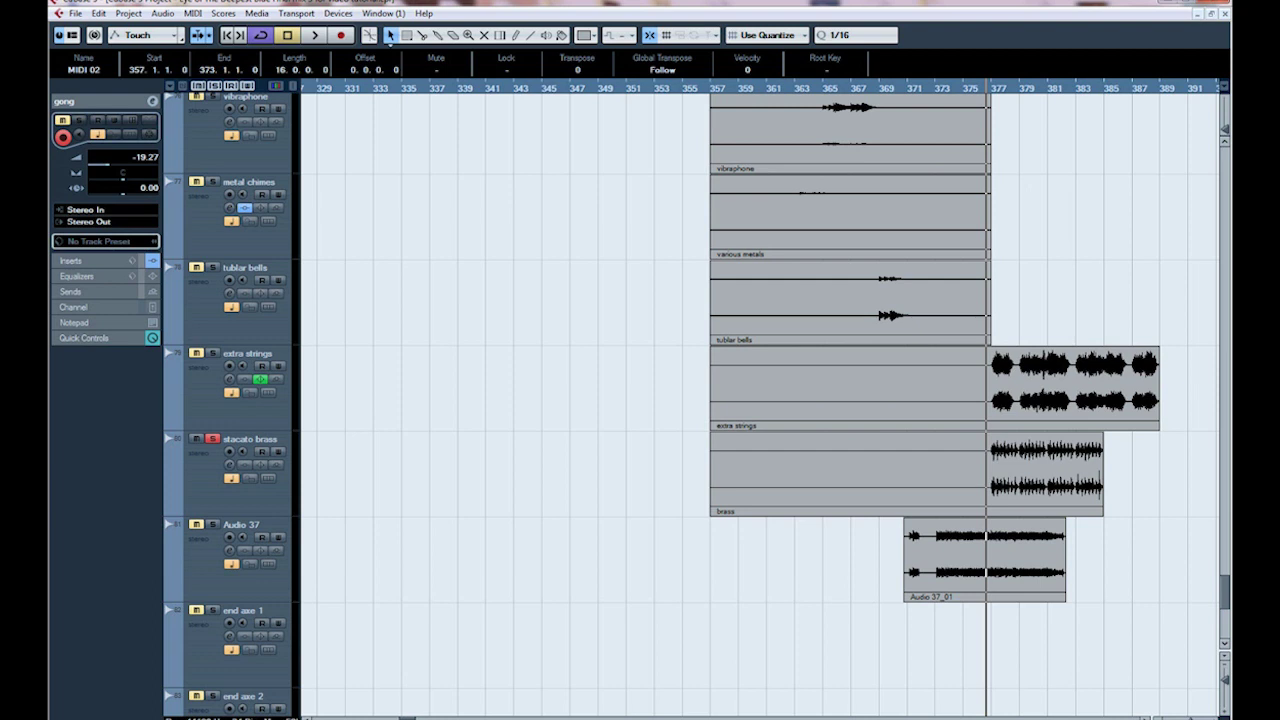
pyautogui.press('s')
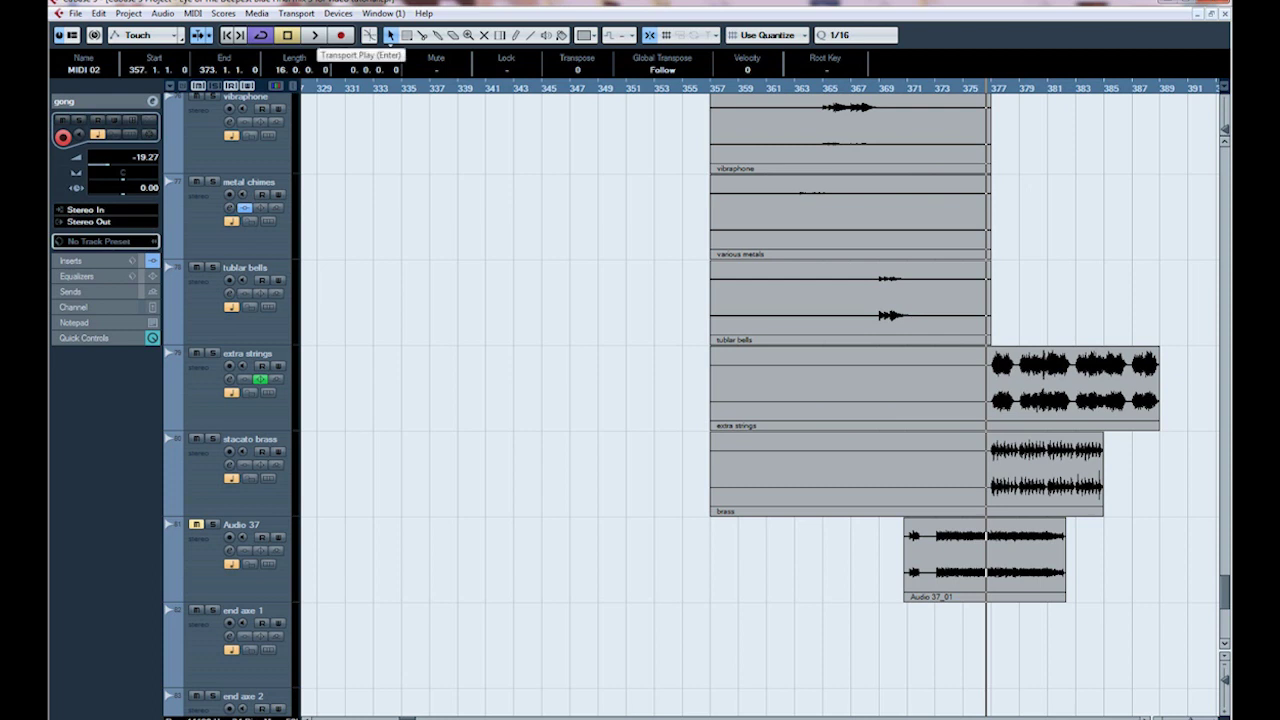
# Replay the full mix from just before bar 377, toggling the stacato brass mute to compare the passage, and stop
pyautogui.click(314, 35)
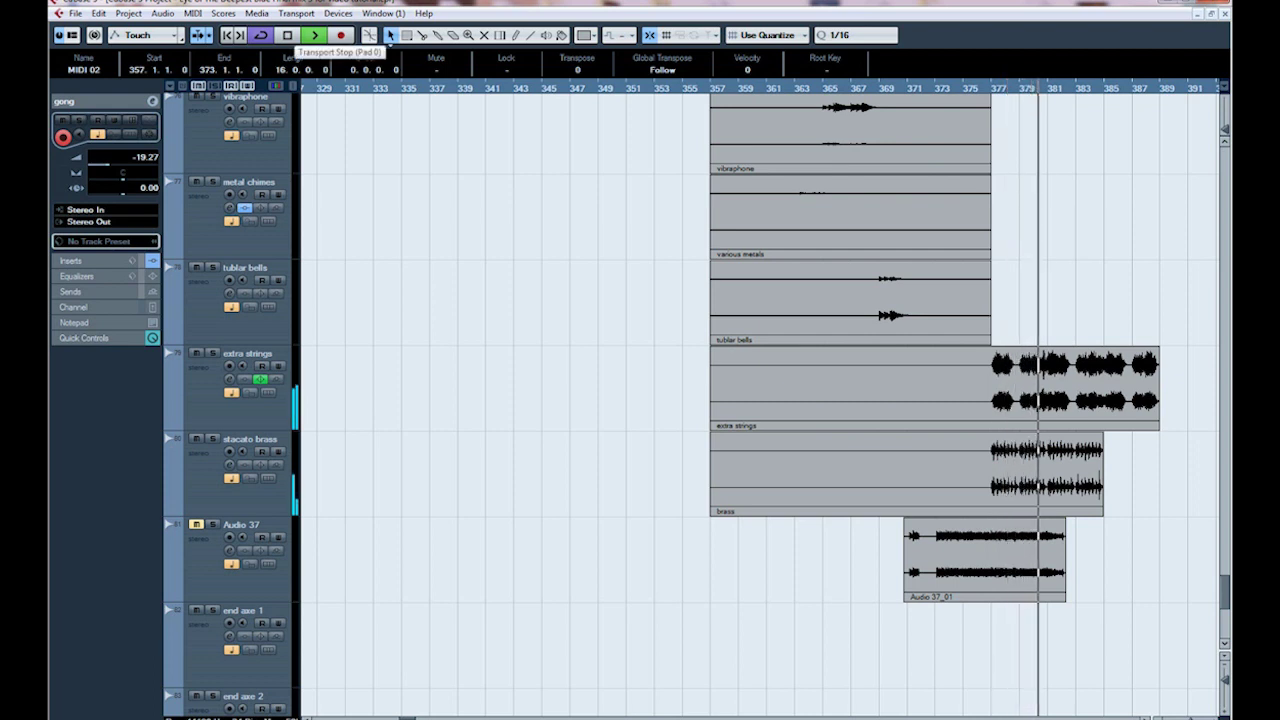
pyautogui.click(288, 36)
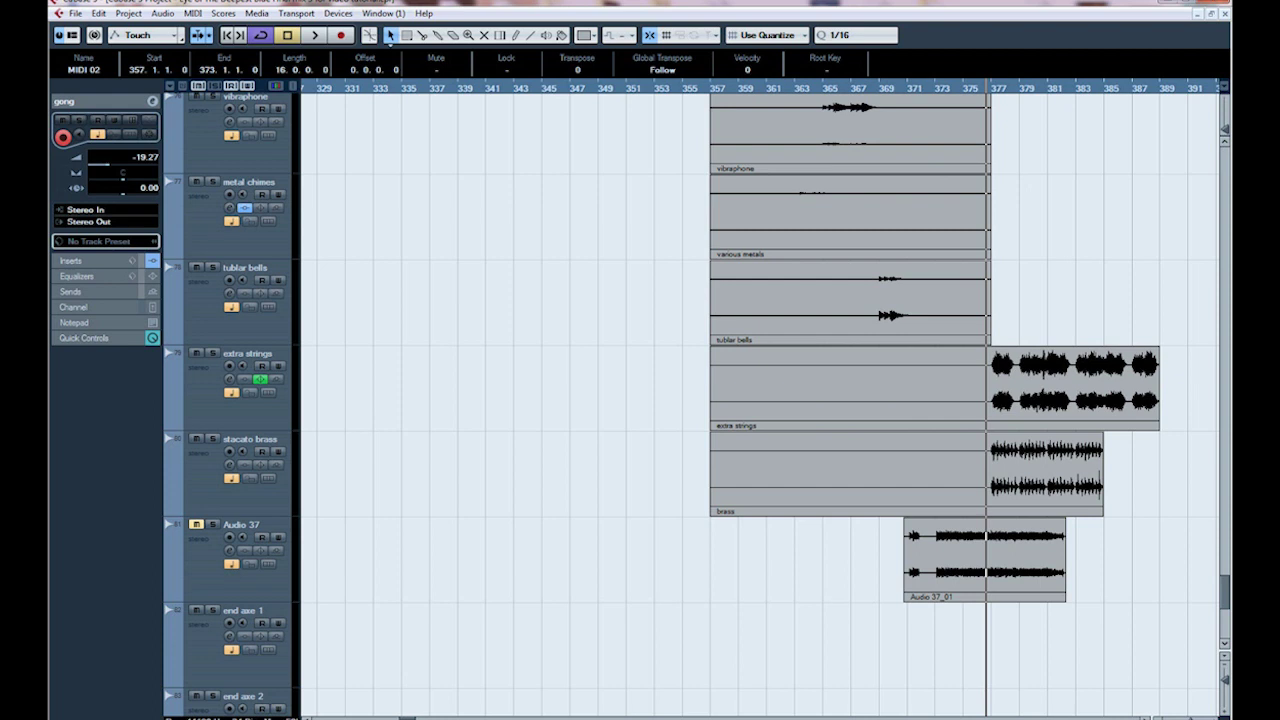
pyautogui.click(196, 438)
pyautogui.press('space')
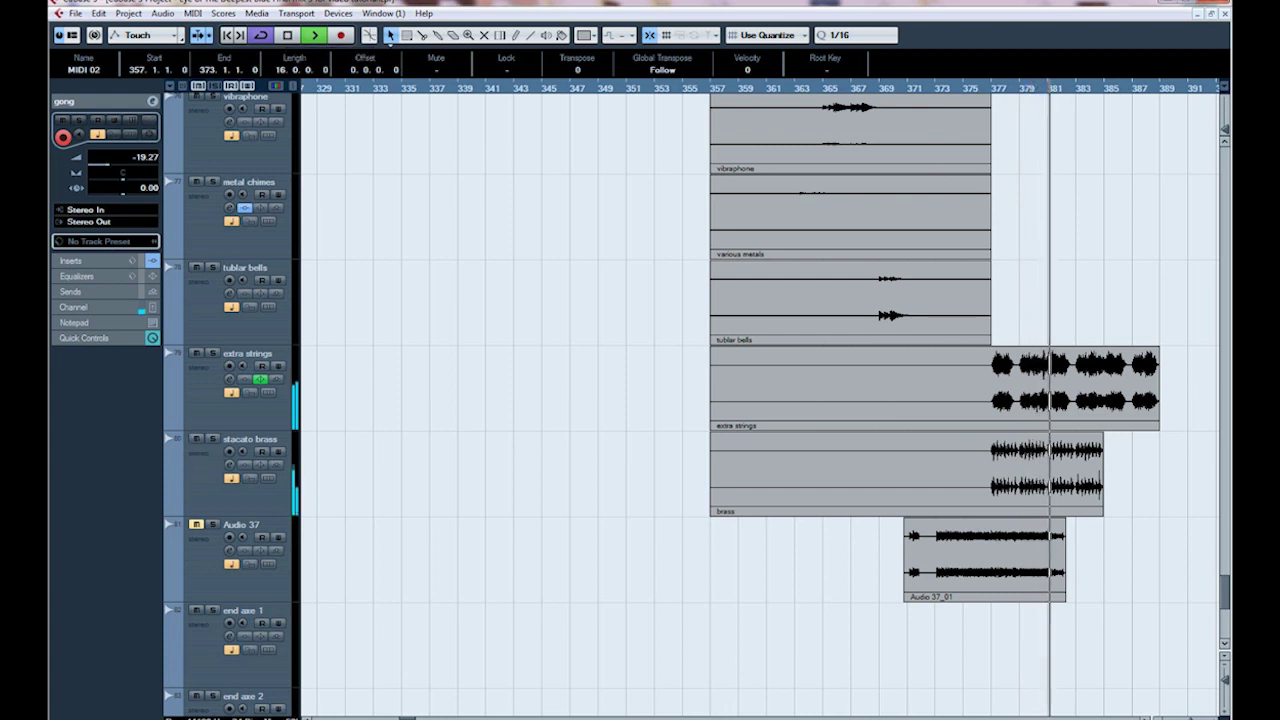
pyautogui.press('space')
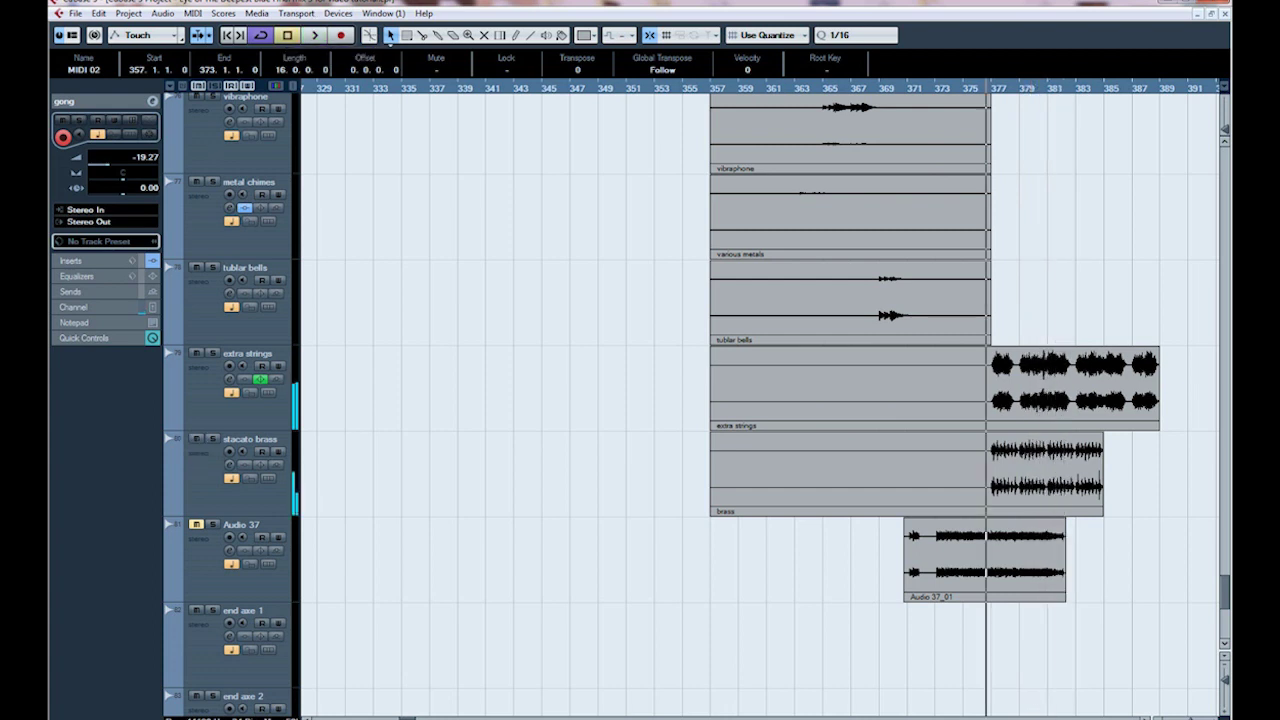
# Review the arrangement around bars 357–401 from the extra strings and stacato brass tracks back up to the drums track
pyautogui.press('g')
pyautogui.press('g')
pyautogui.press('g')
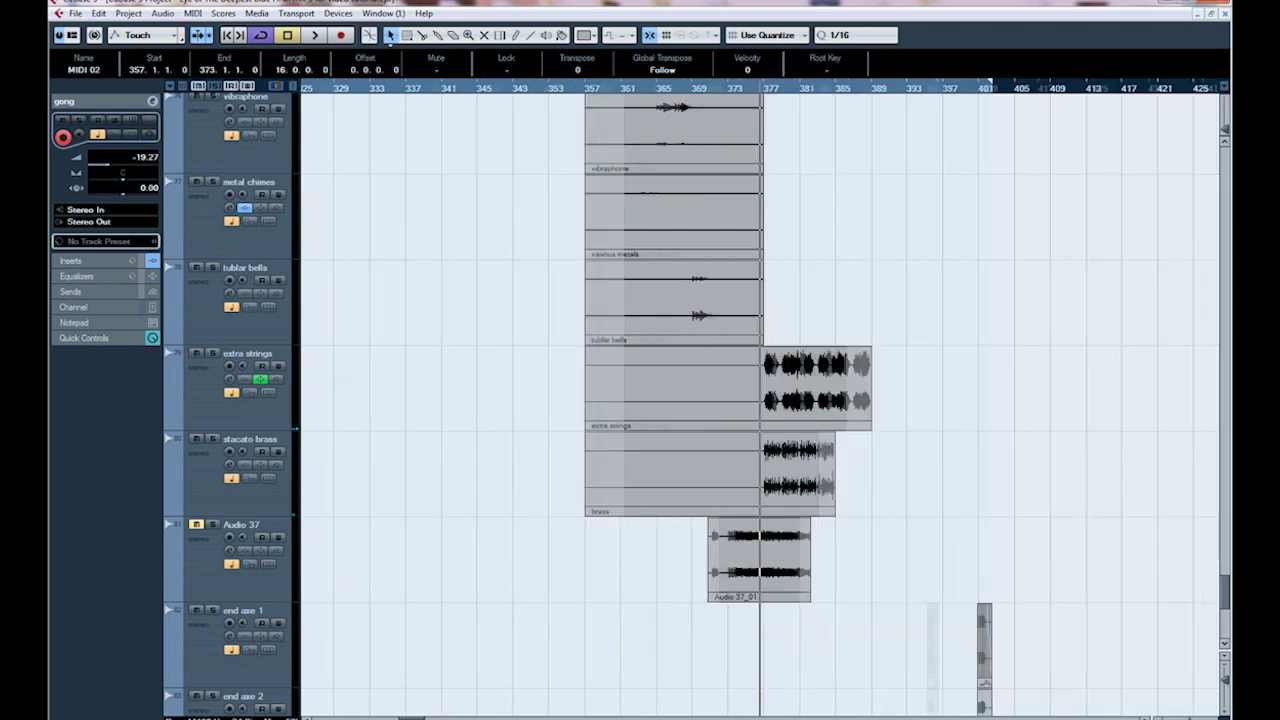
pyautogui.scroll(10, 760, 400)
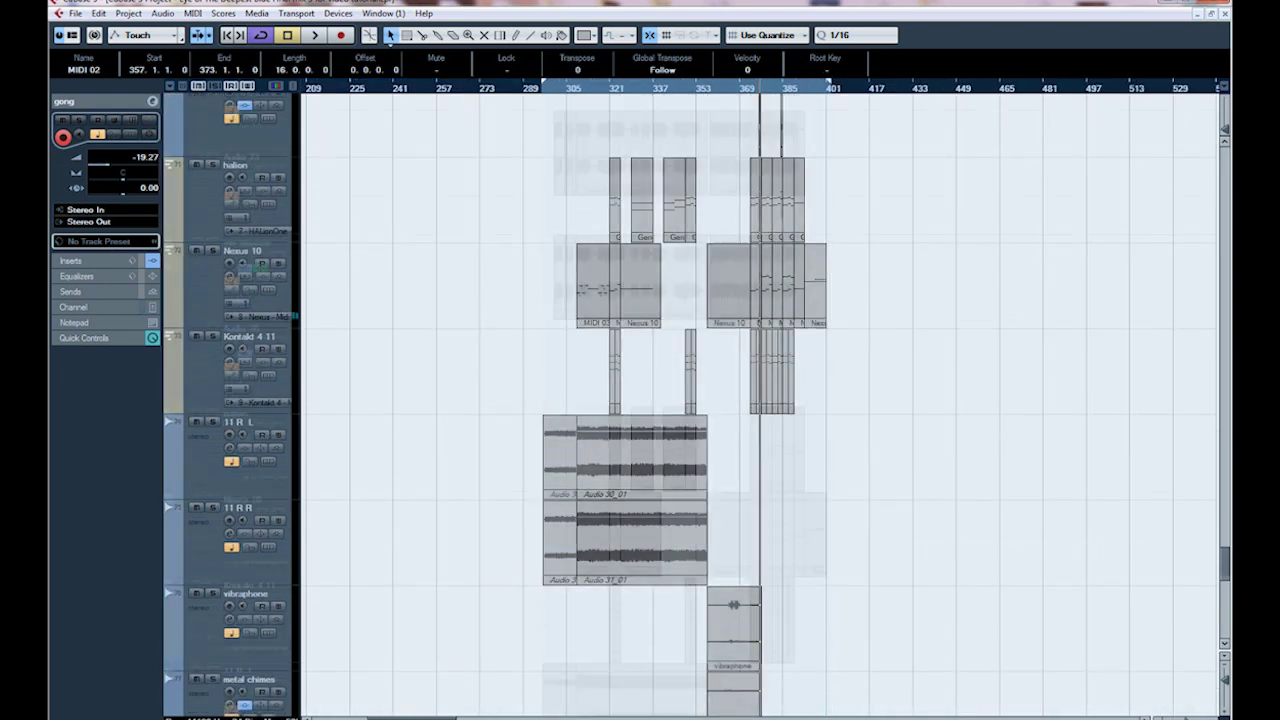
pyautogui.scroll(10, 760, 400)
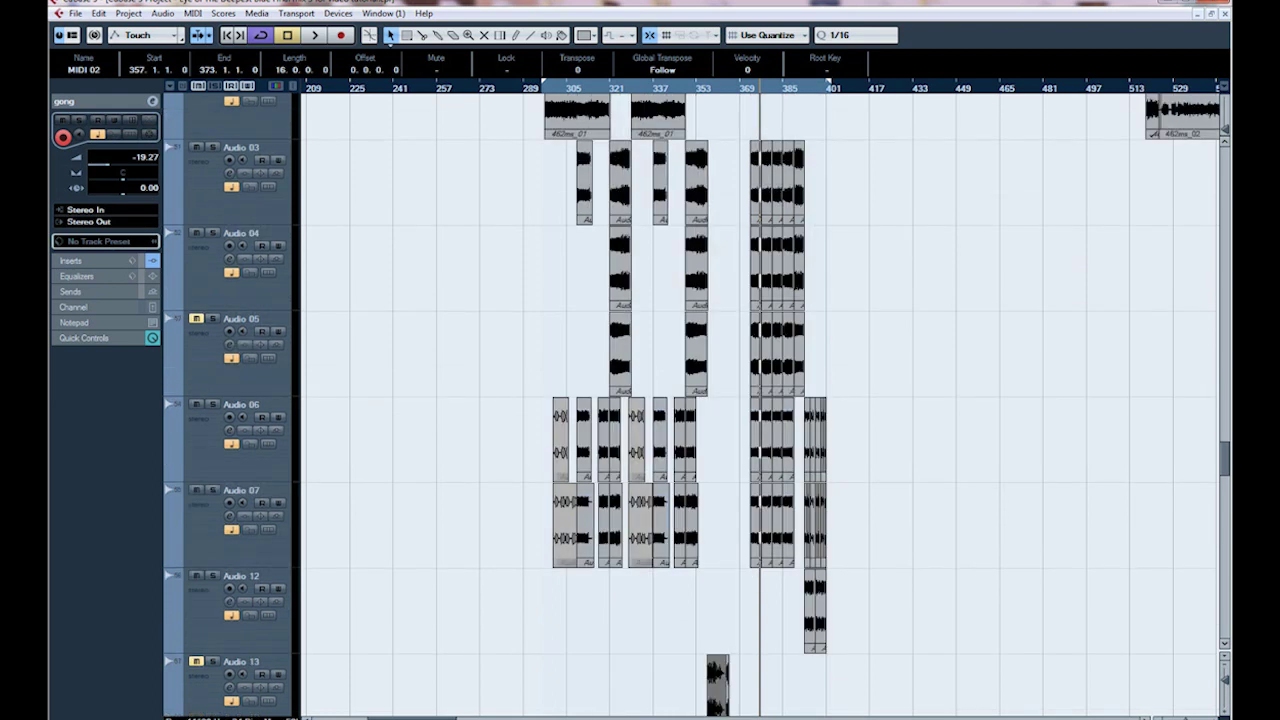
pyautogui.scroll(15, 760, 400)
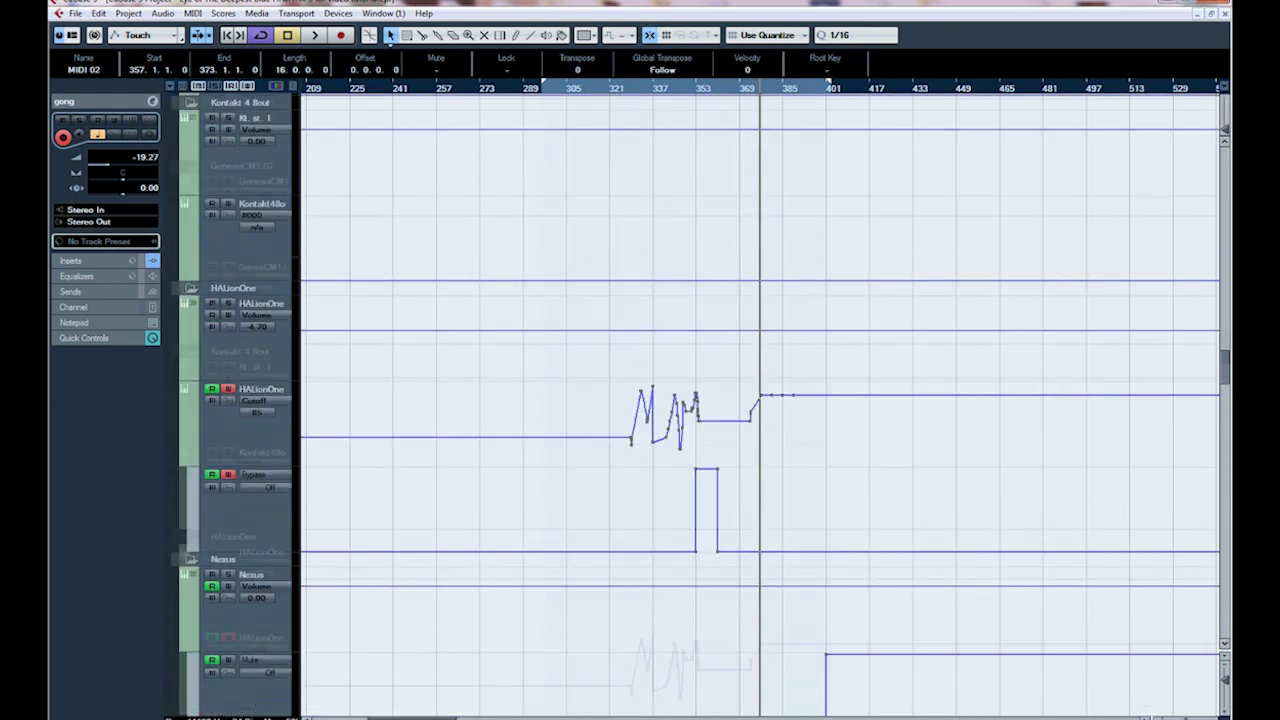
pyautogui.scroll(5, 760, 400)
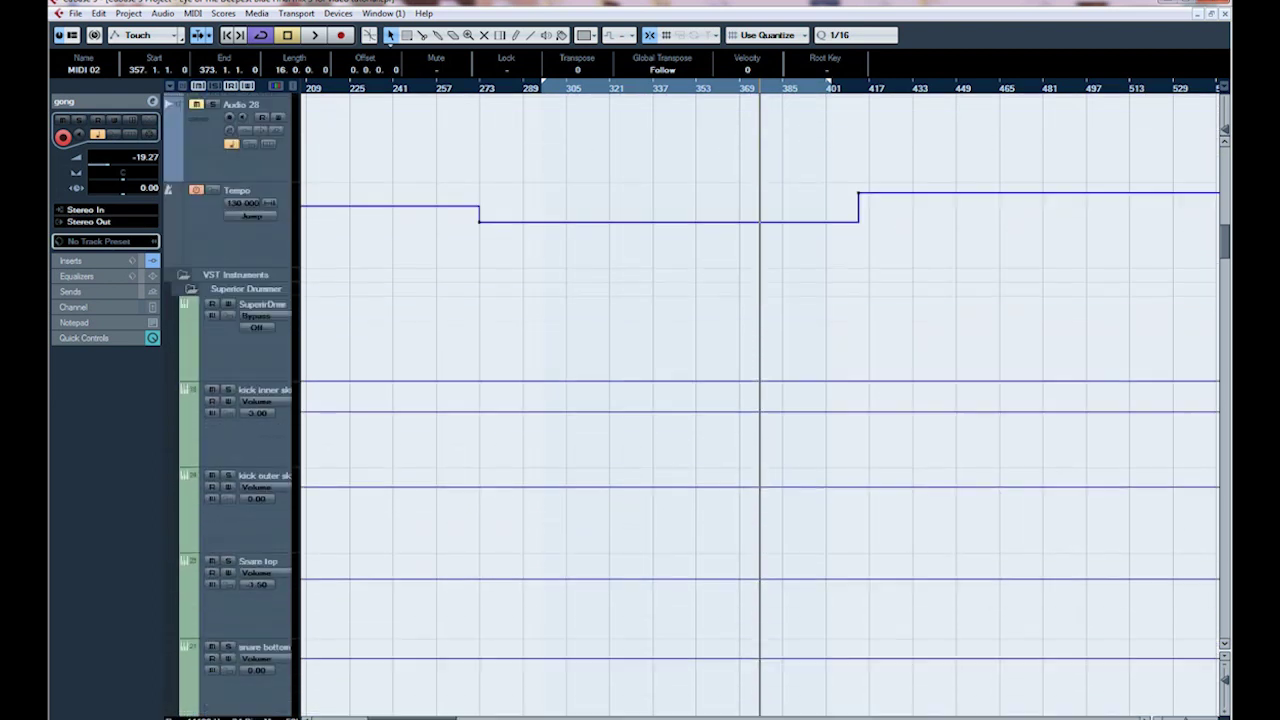
pyautogui.scroll(5, 760, 400)
pyautogui.scroll(5, 760, 400)
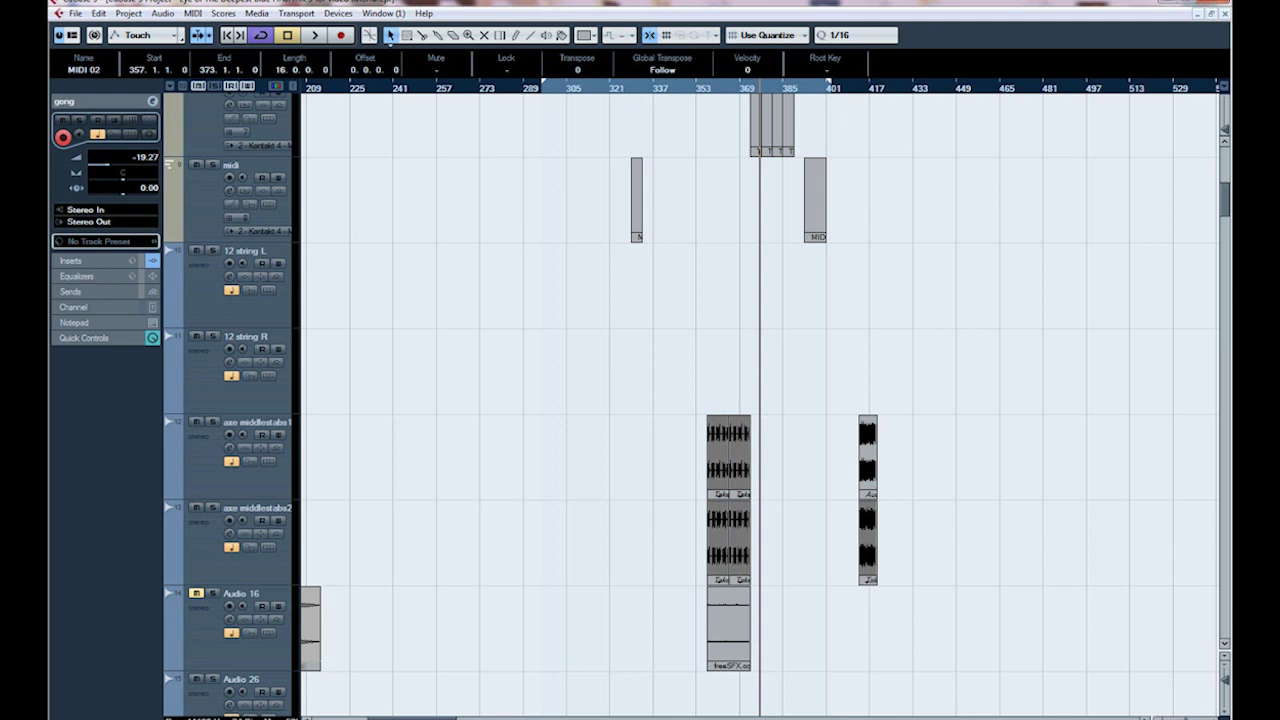
pyautogui.scroll(6, 760, 400)
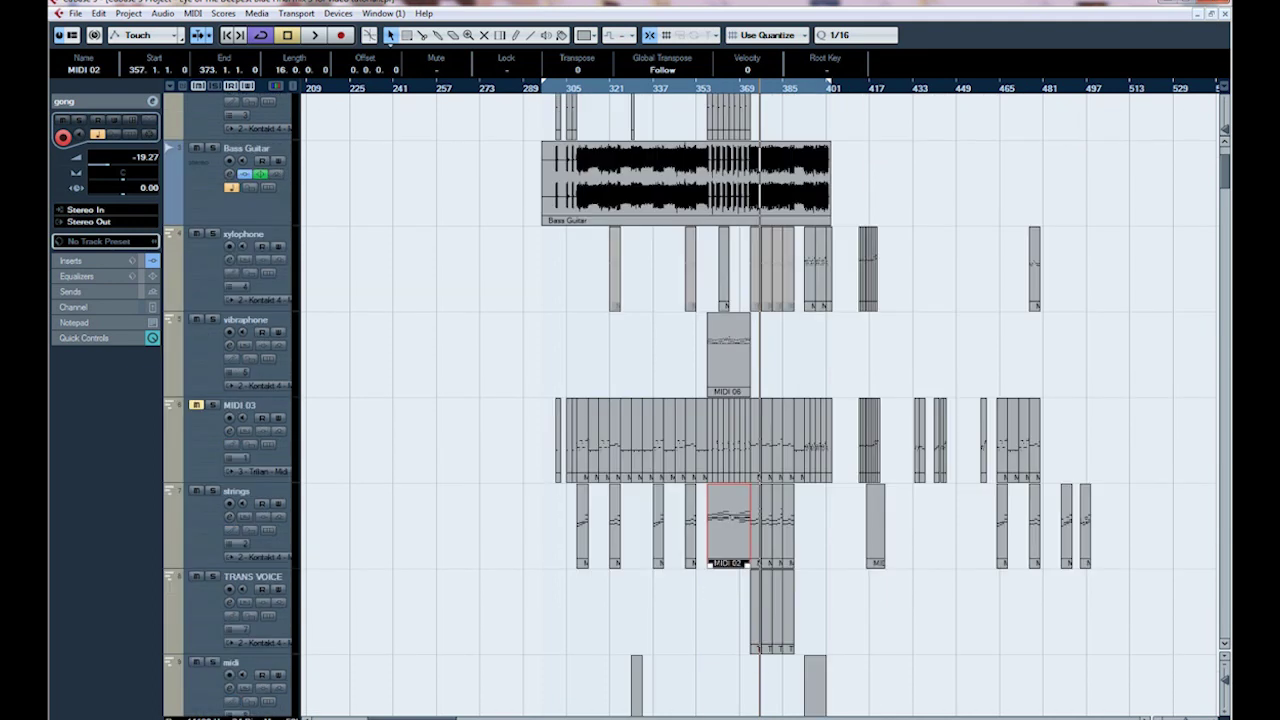
pyautogui.scroll(2, 760, 400)
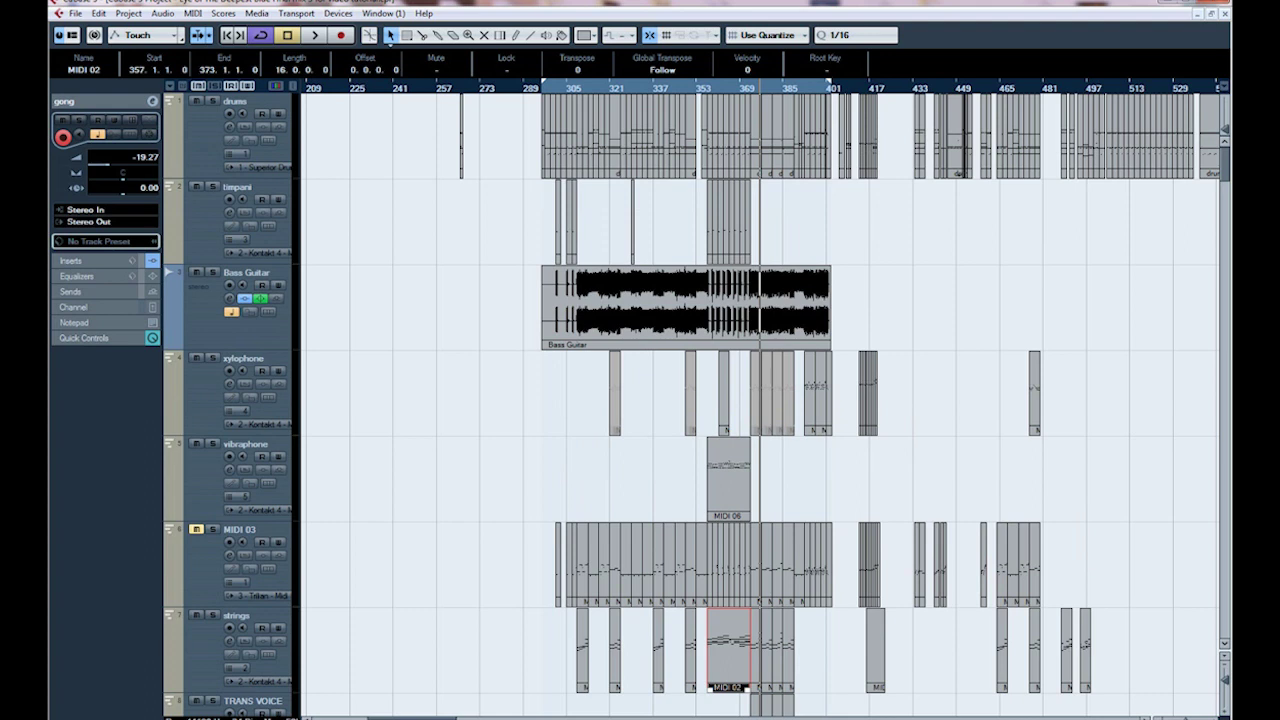
pyautogui.press('h')
pyautogui.press('h')
pyautogui.press('h')
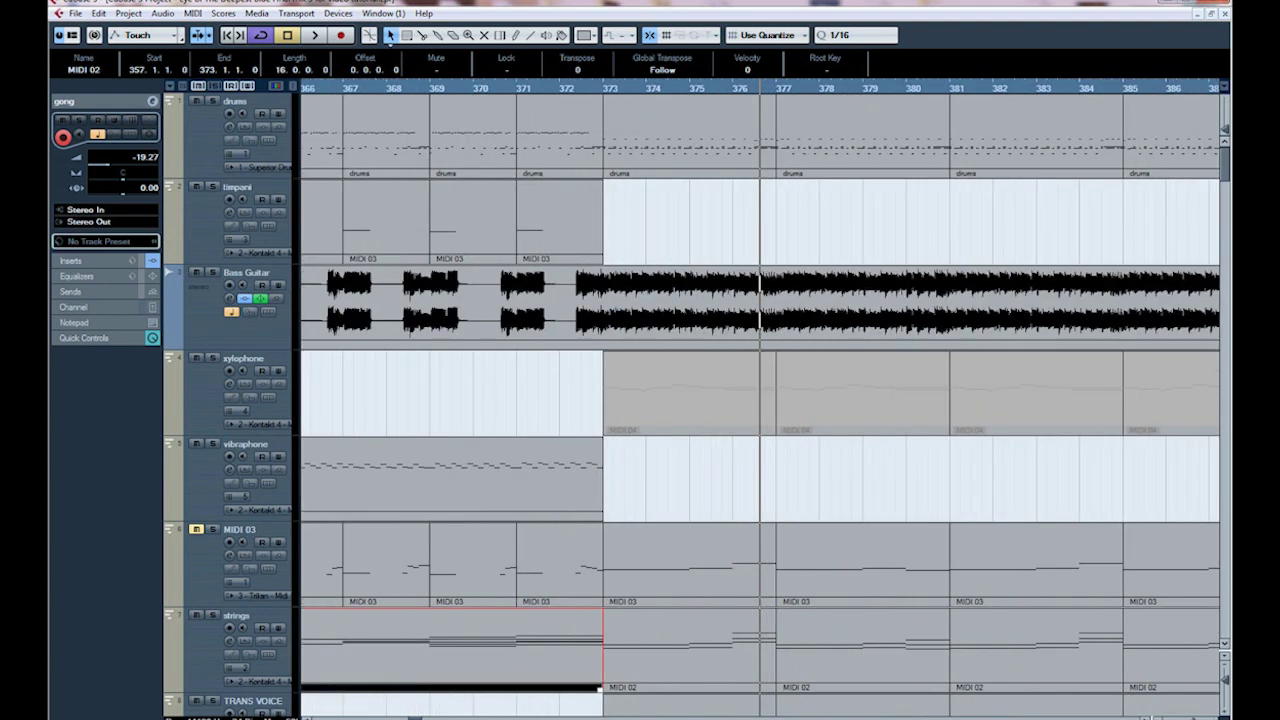
pyautogui.press('g')
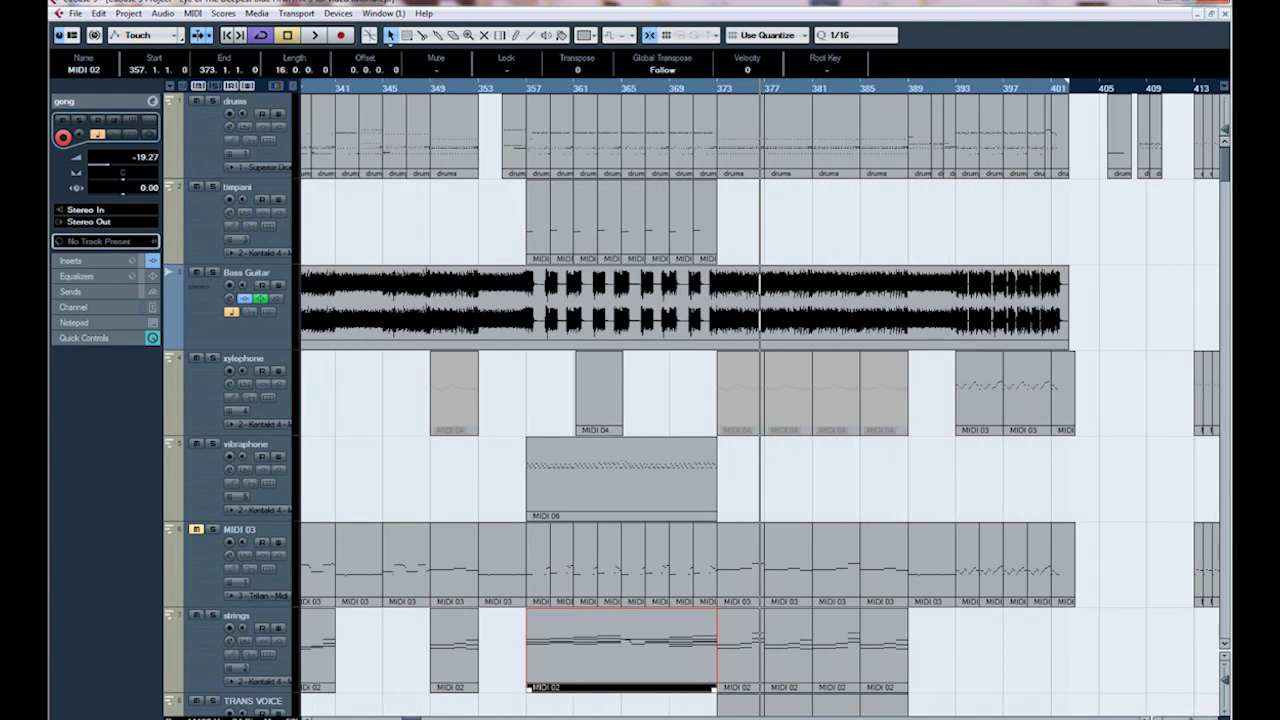
# Examine the tracks from drums through the instrument automation, guitars, gong and vocals to the reversed axe tracks, and return to Audio 08
pyautogui.scroll(-5, 760, 400)
pyautogui.scroll(-15, 760, 400)
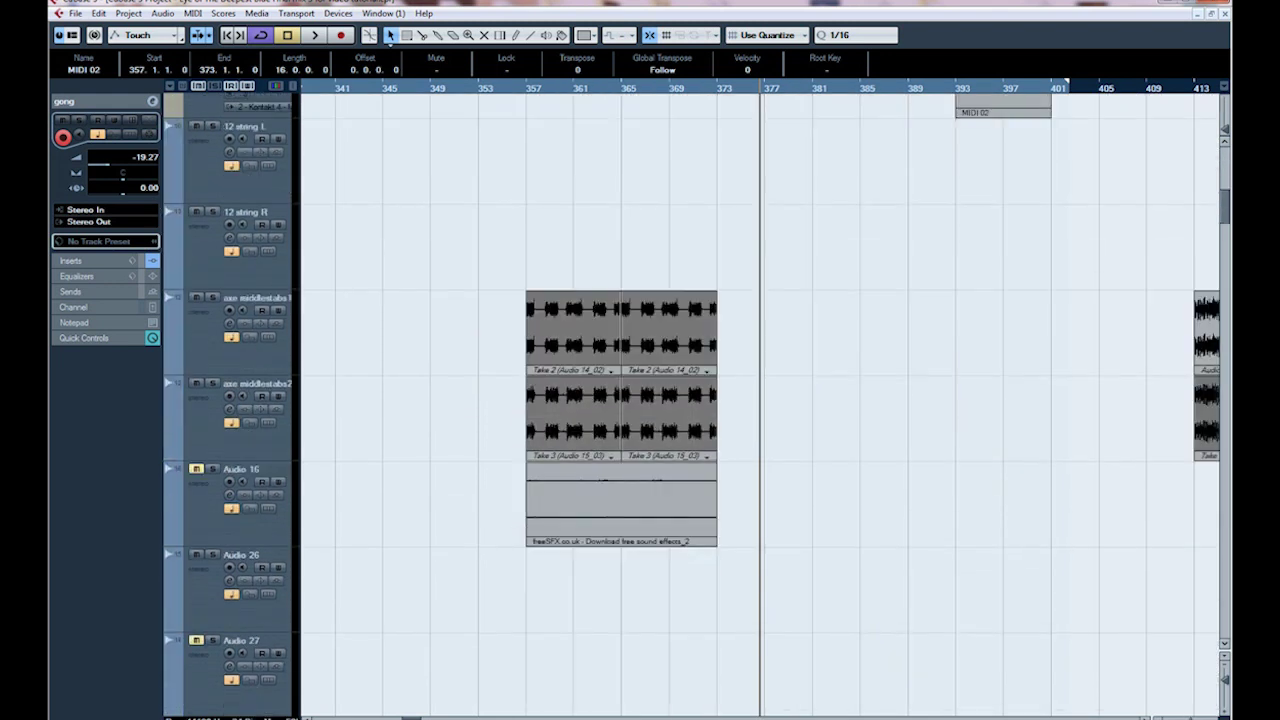
pyautogui.scroll(-10, 760, 400)
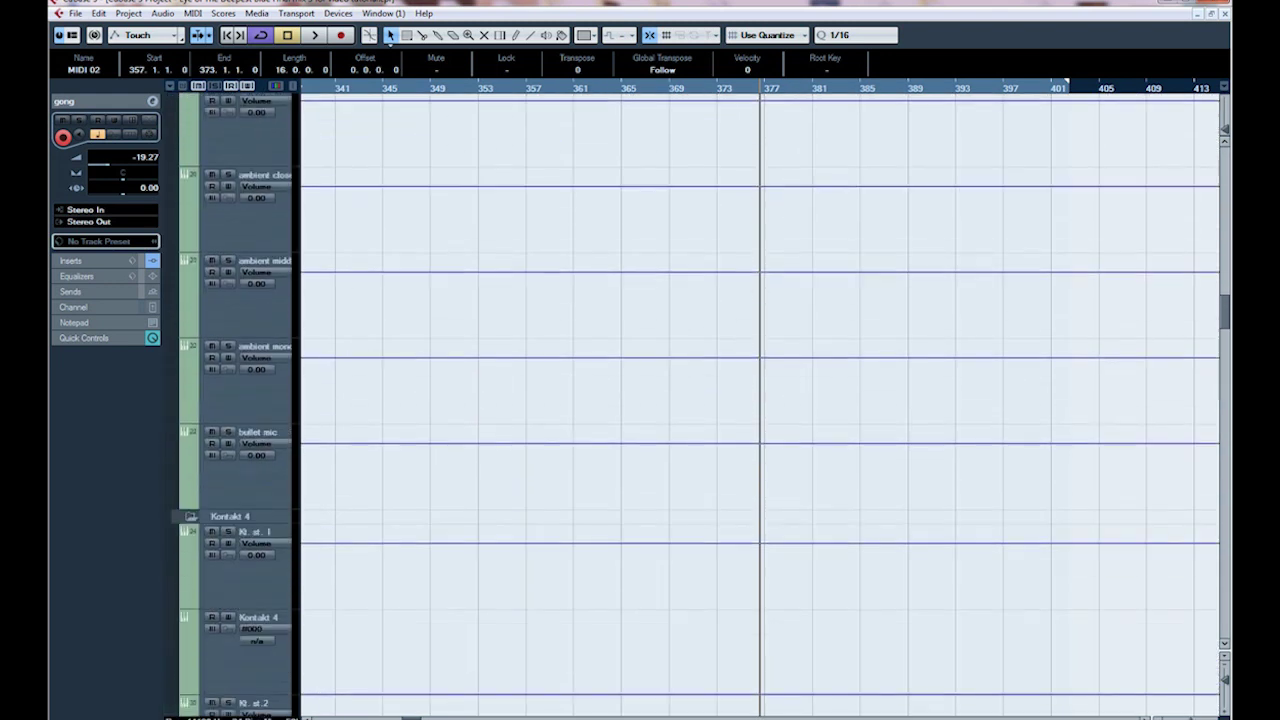
pyautogui.scroll(-7, 760, 400)
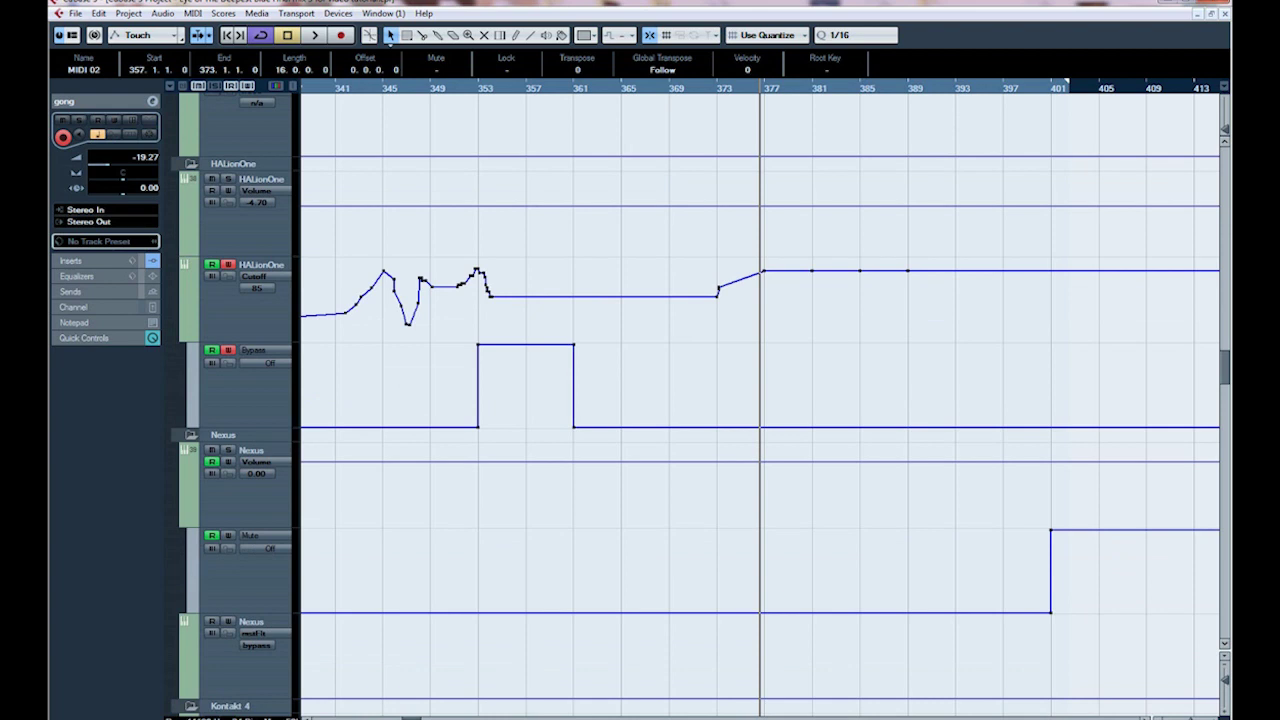
pyautogui.scroll(-12, 760, 400)
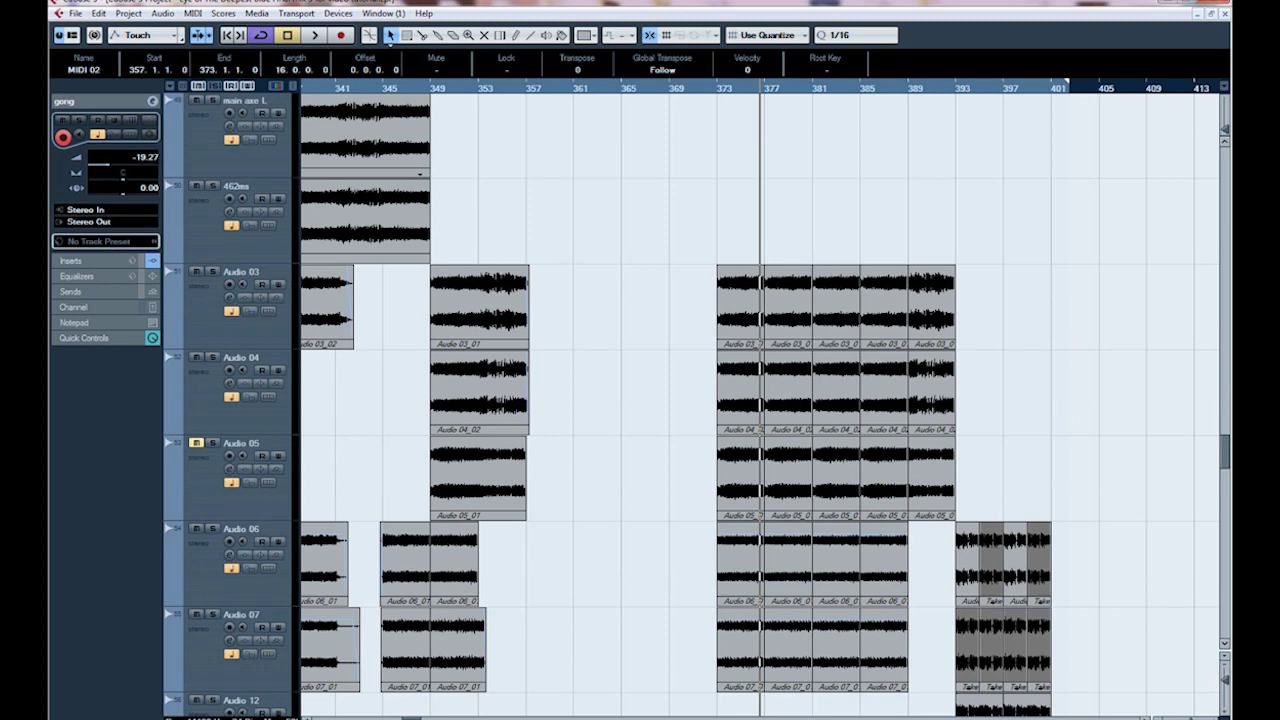
pyautogui.scroll(-10, 760, 400)
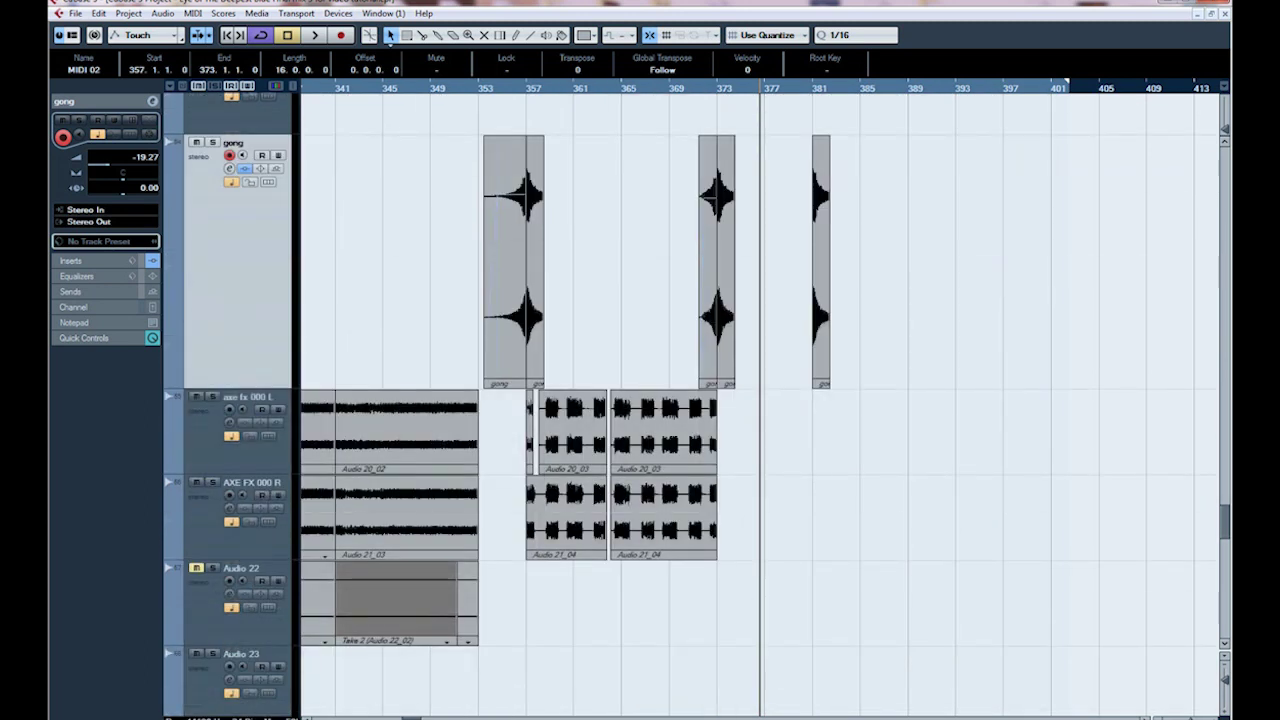
pyautogui.scroll(-10, 760, 400)
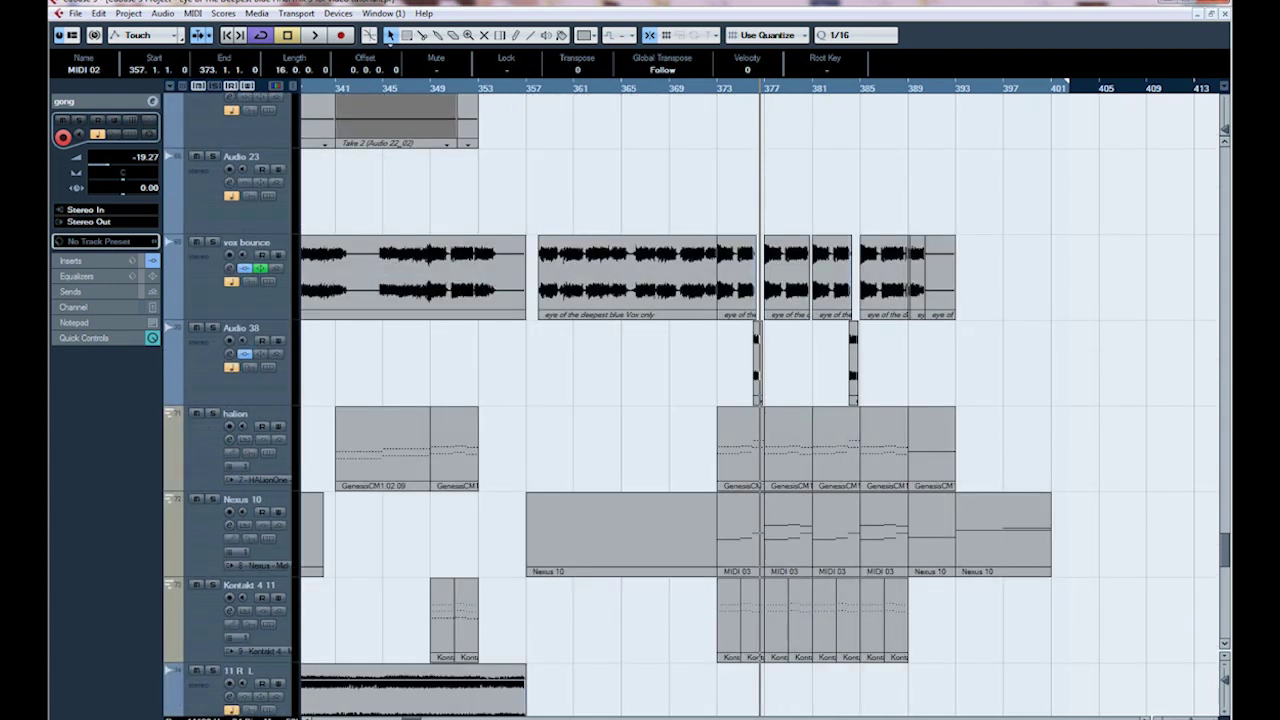
pyautogui.scroll(-5, 760, 400)
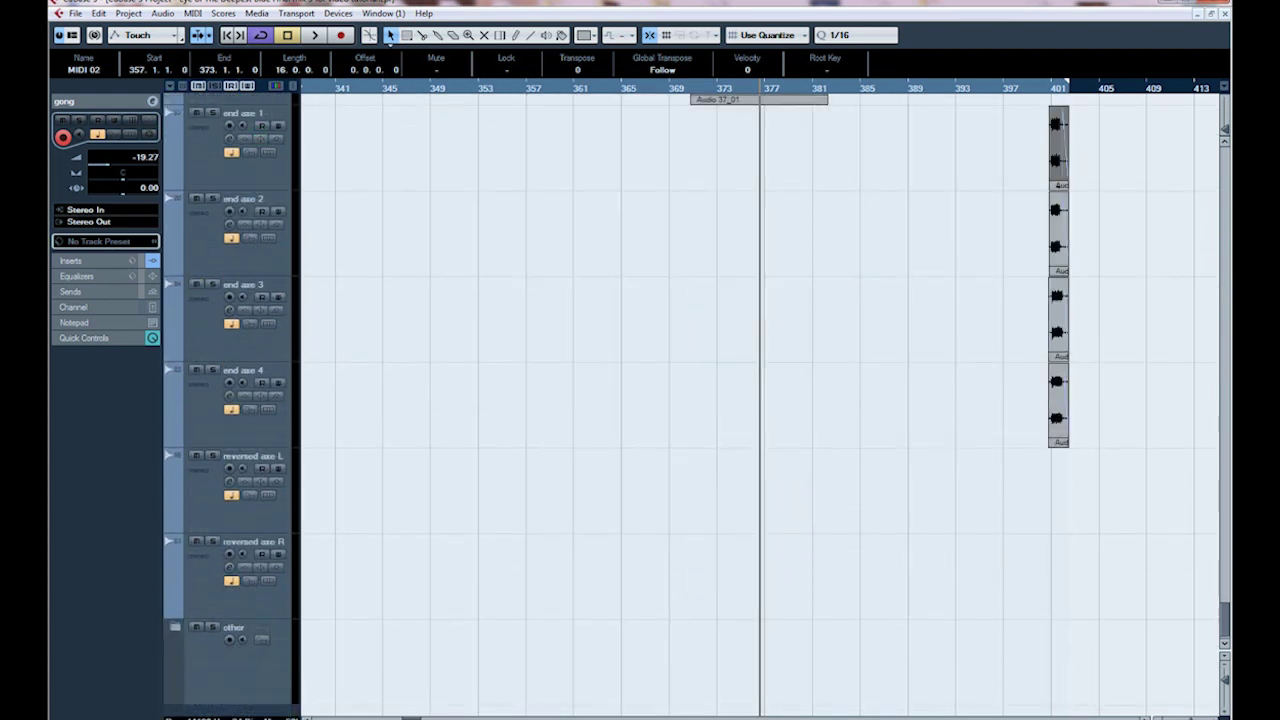
pyautogui.scroll(7, 690, 400)
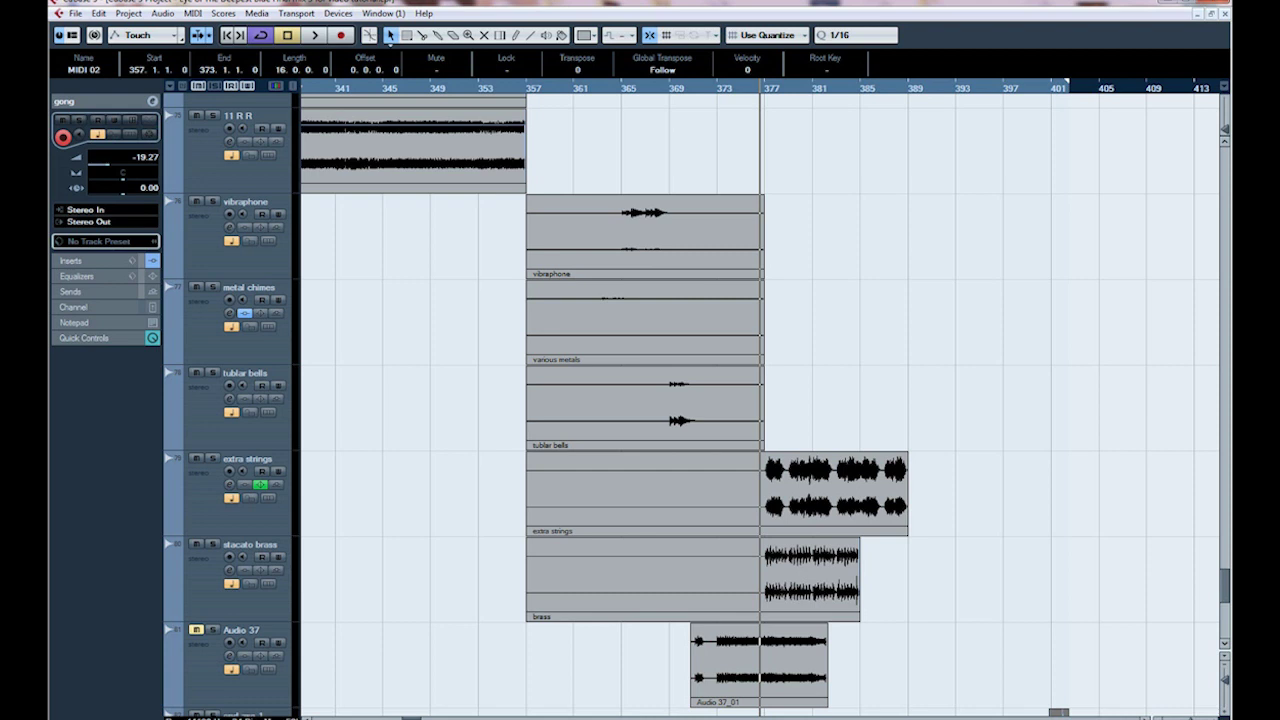
pyautogui.scroll(2, 760, 400)
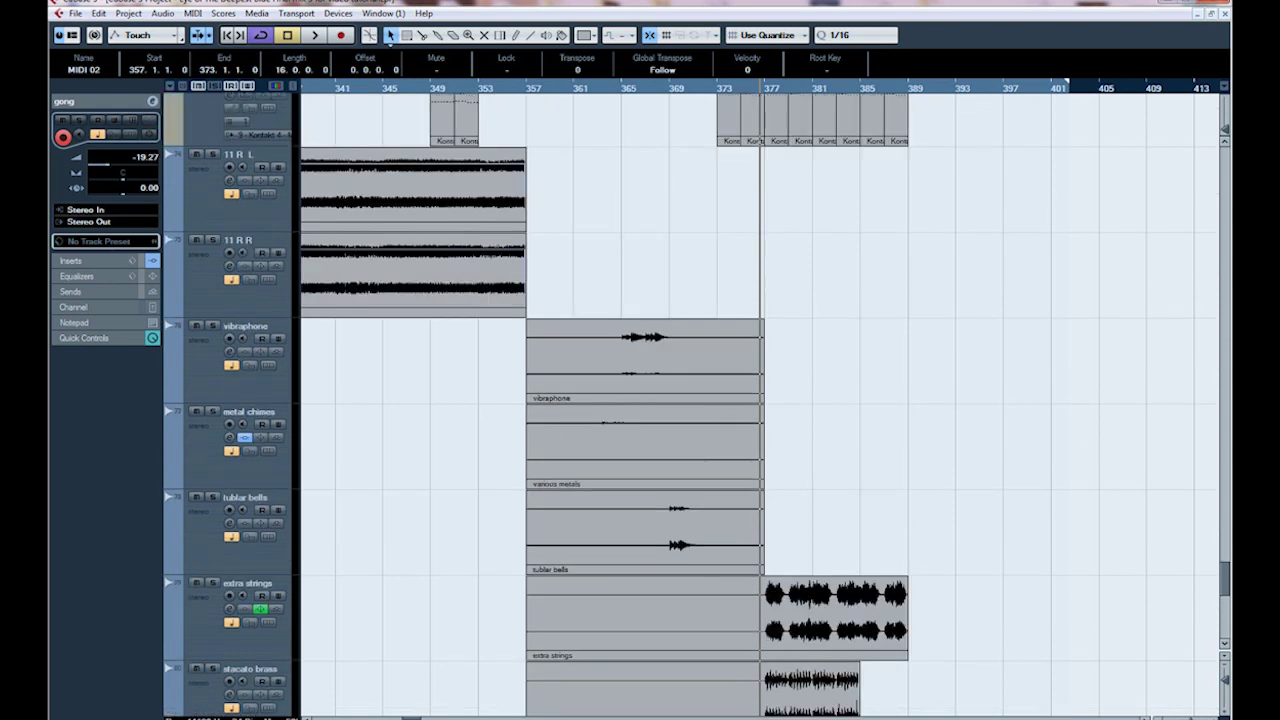
pyautogui.scroll(10, 760, 400)
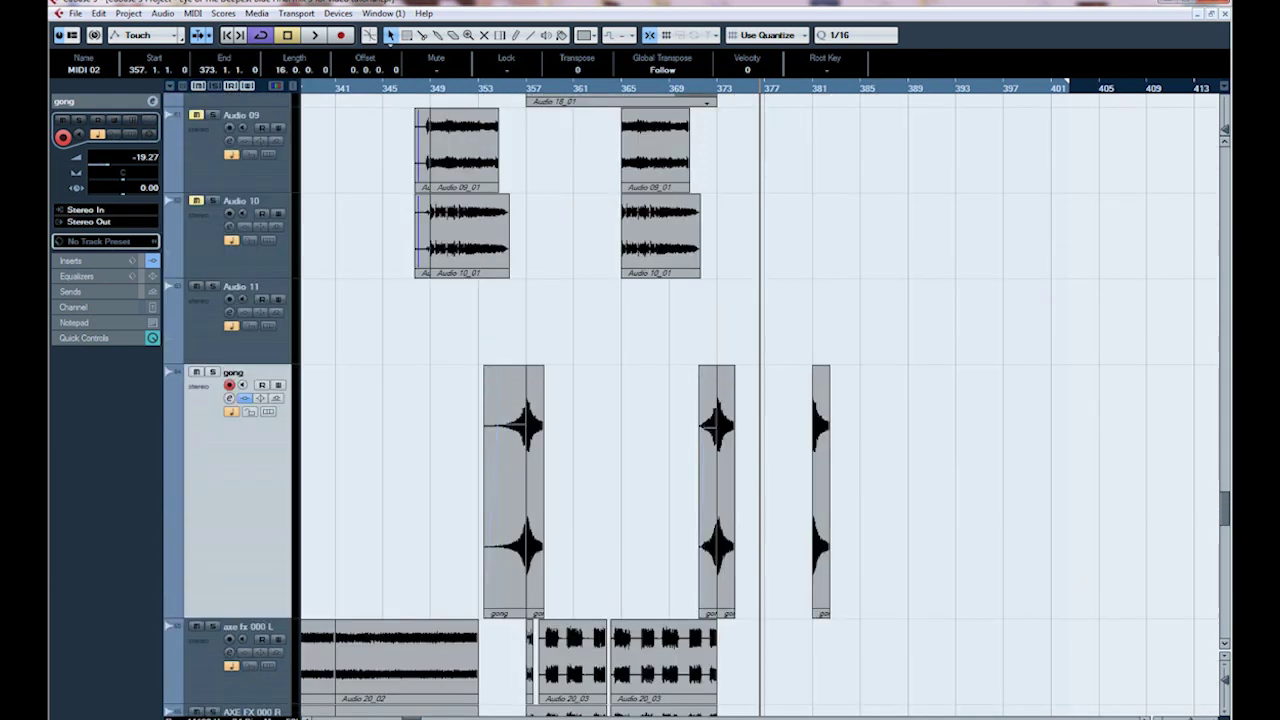
pyautogui.scroll(4, 760, 400)
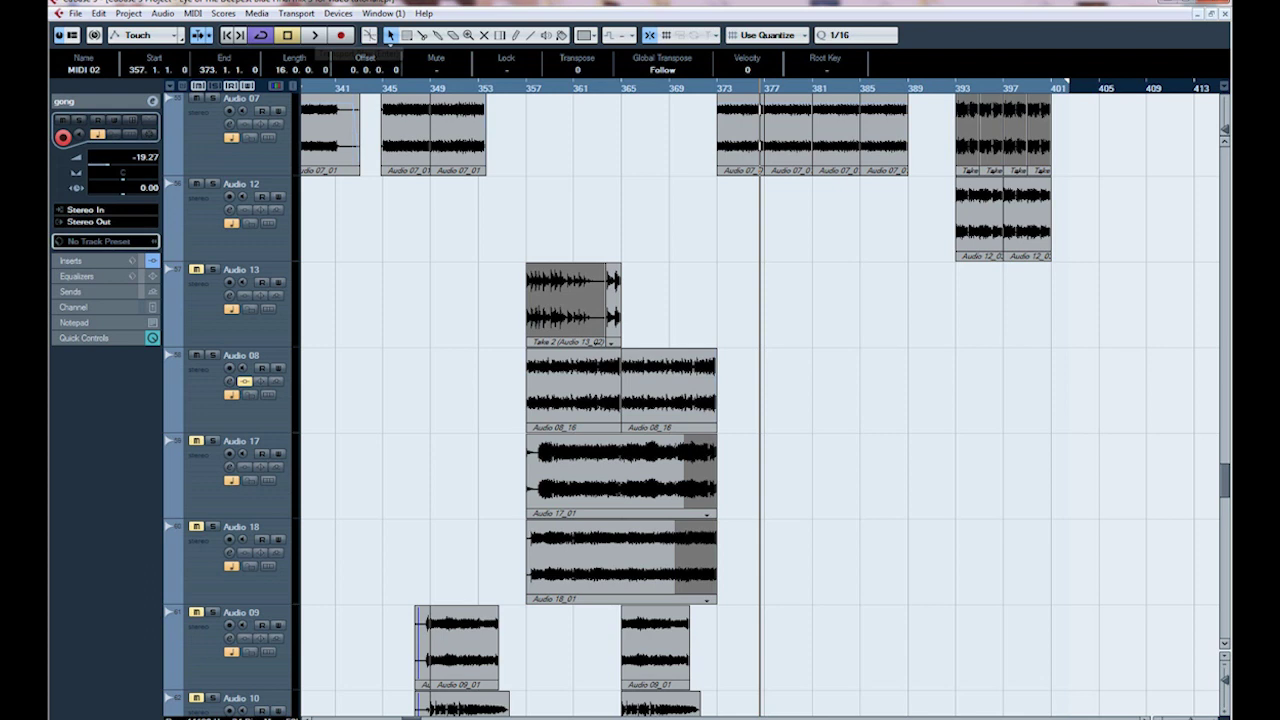
# Place the playhead at bar 296 and start playback of the full mix
pyautogui.press('g')
pyautogui.press('g')
pyautogui.press('g')
pyautogui.press('g')
pyautogui.press('g')
pyautogui.press('g')
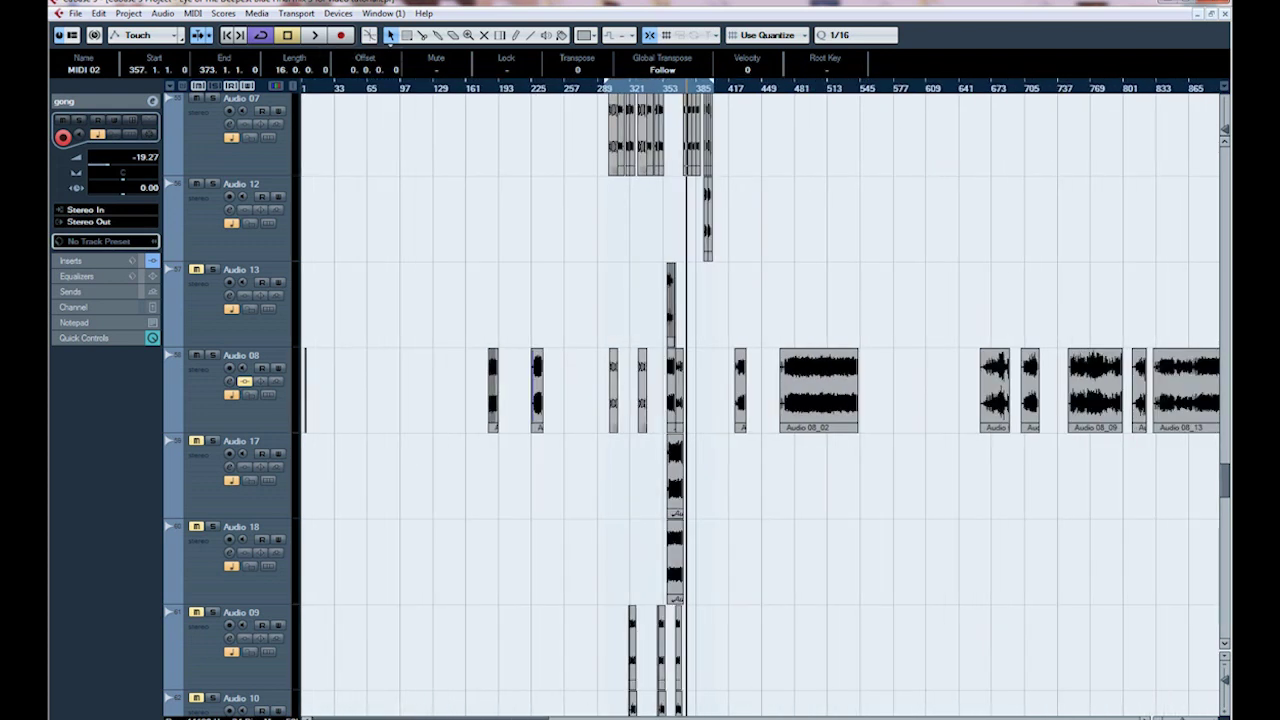
pyautogui.press('h')
pyautogui.press('h')
pyautogui.press('h')
pyautogui.press('h')
pyautogui.press('h')
pyautogui.press('h')
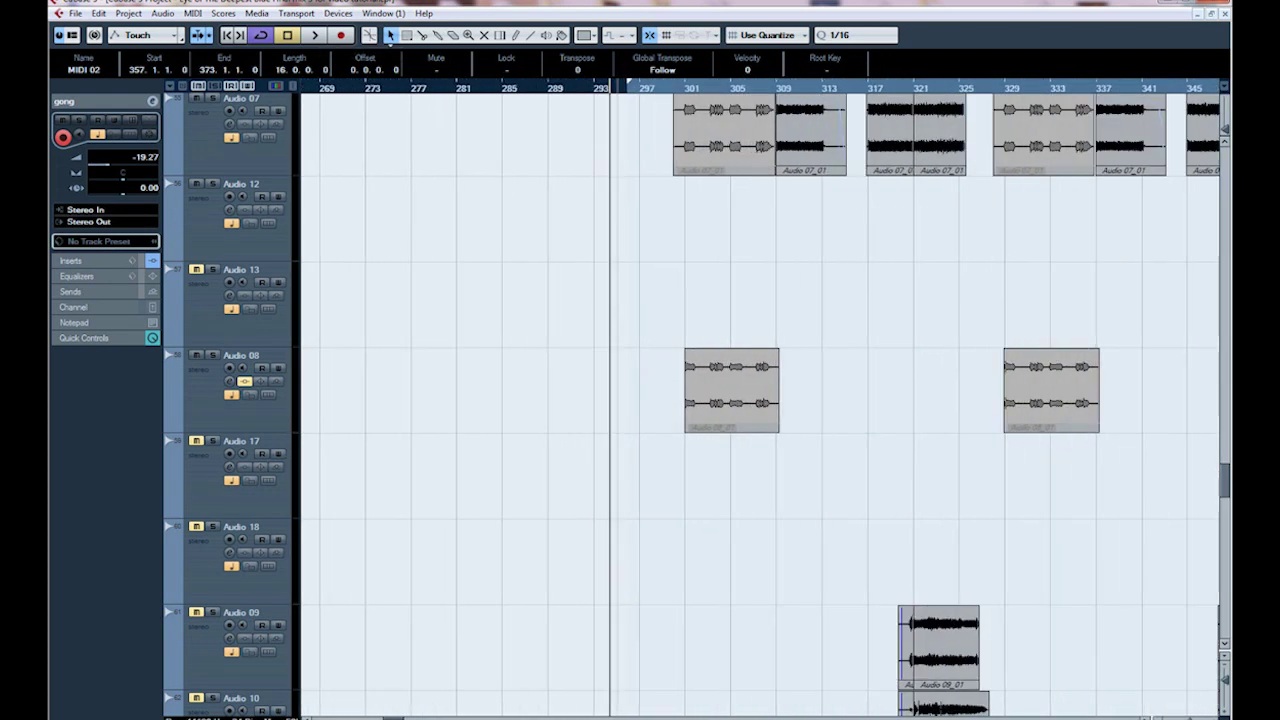
pyautogui.press('h')
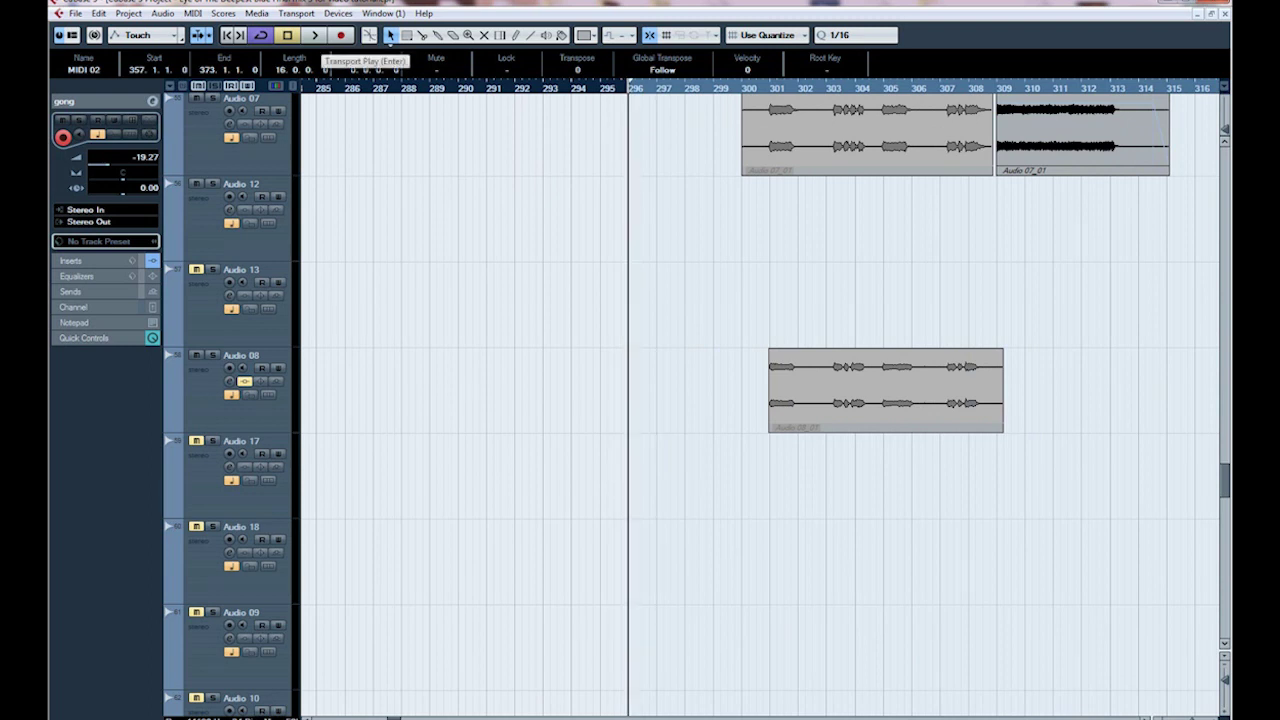
pyautogui.press('space')
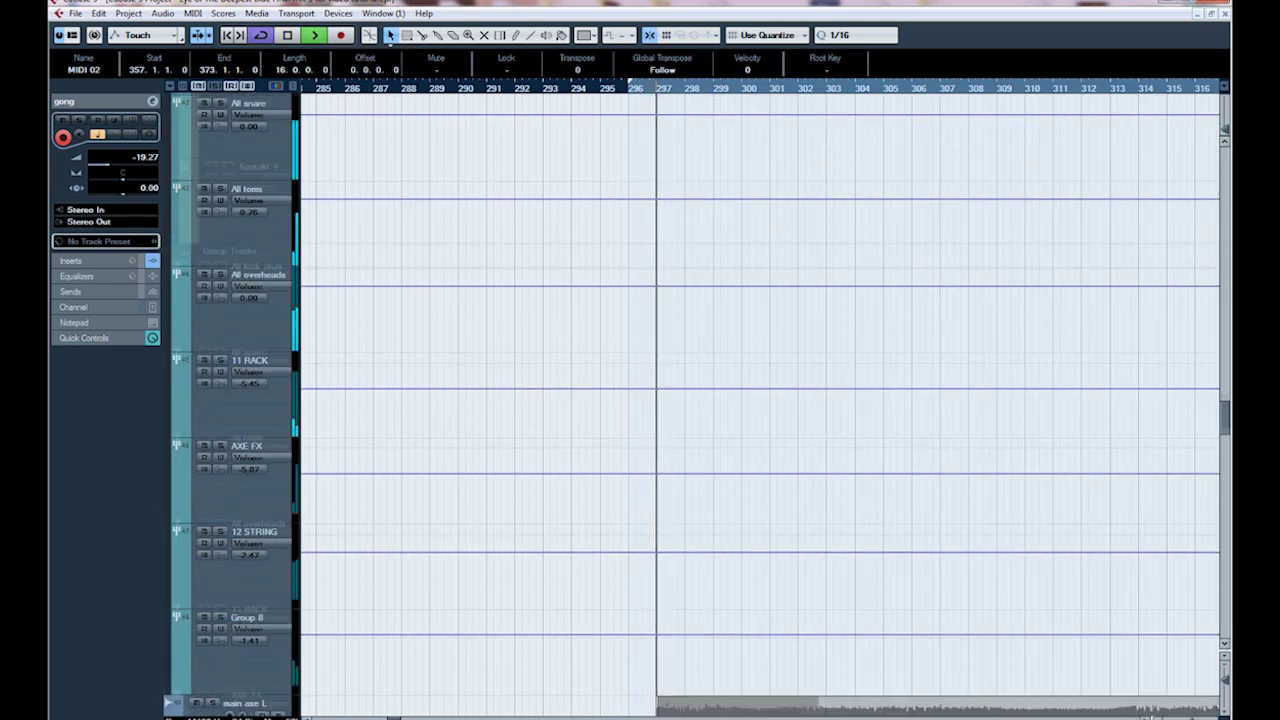
# Shrink the track heights and widen the visible time range for a compact arrangement overview while the mix plays
pyautogui.scroll(4, 760, 400)
pyautogui.hotkey('shift', 'g')
pyautogui.hotkey('shift', 'g')
pyautogui.hotkey('shift', 'g')
pyautogui.hotkey('shift', 'g')
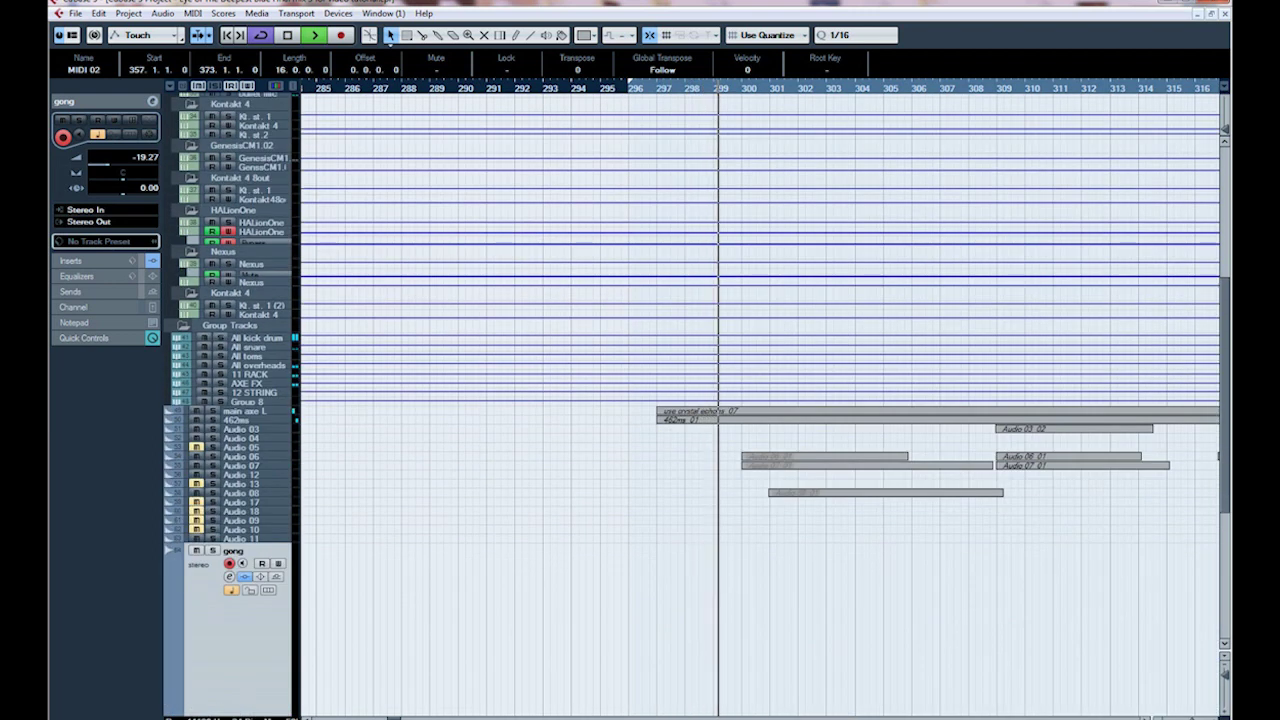
pyautogui.scroll(5, 760, 400)
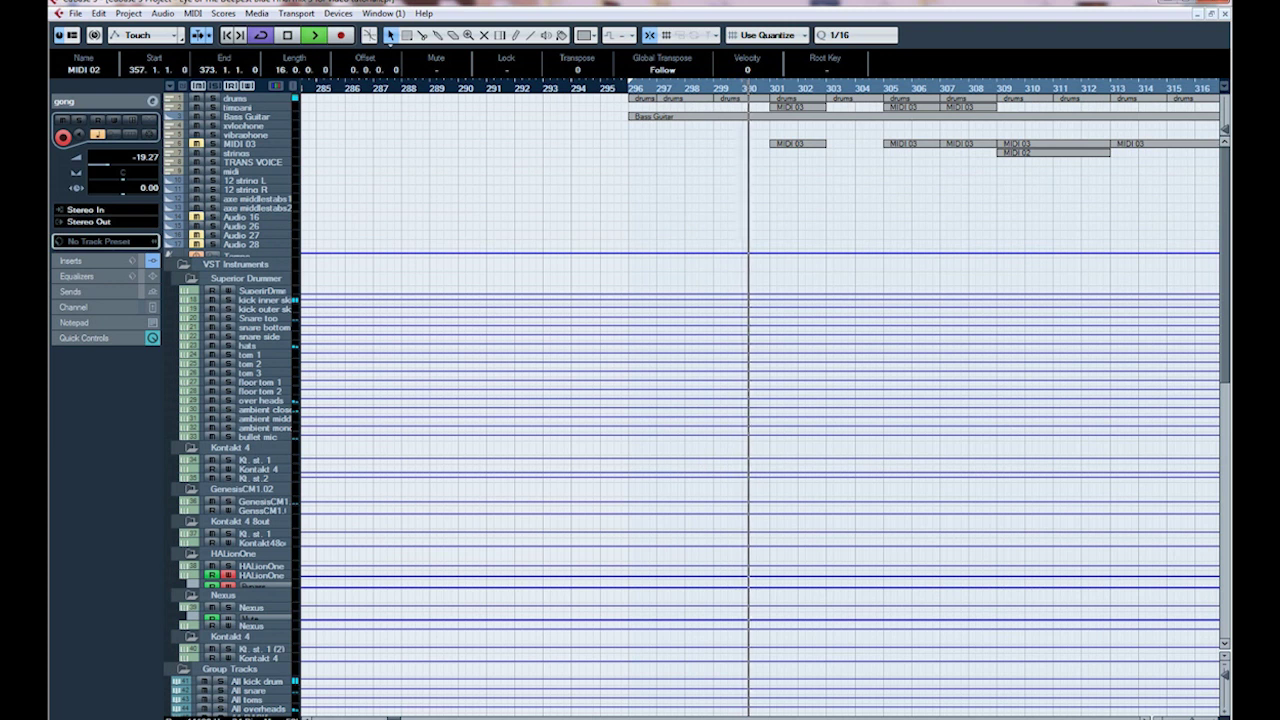
pyautogui.press('g')
pyautogui.press('g')
pyautogui.press('g')
pyautogui.press('g')
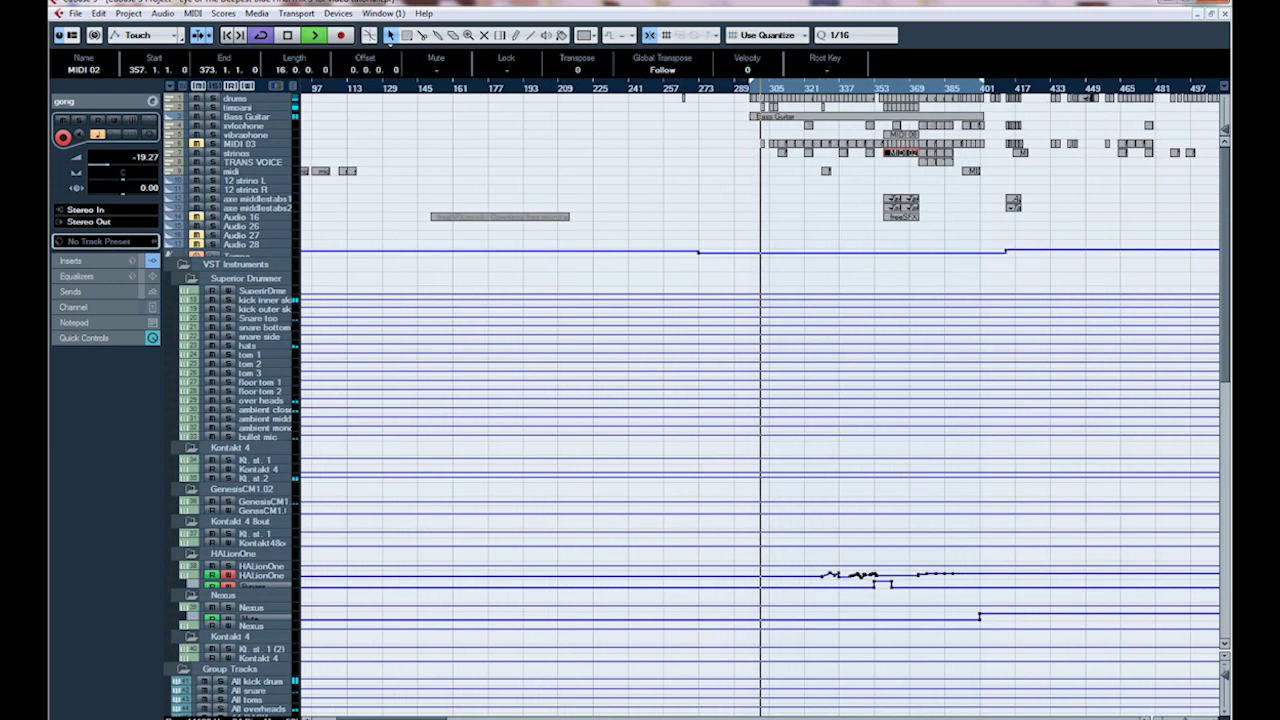
pyautogui.press('g')
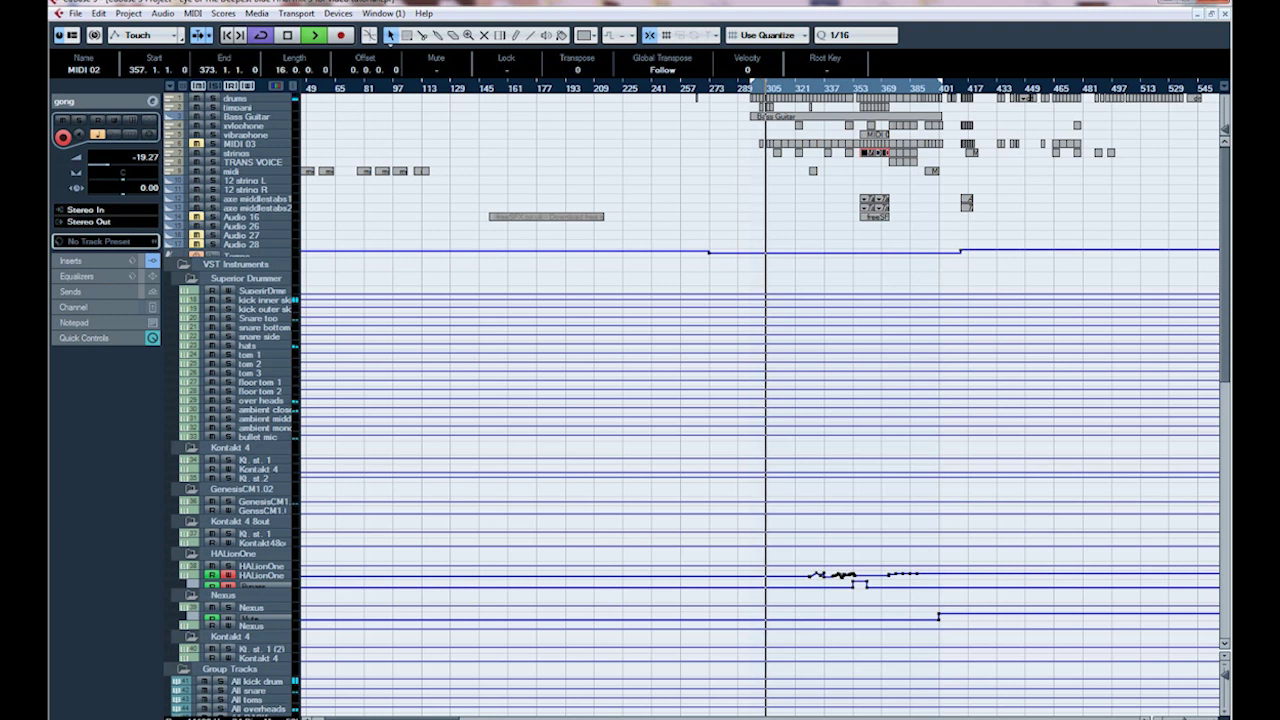
# Review the playing mix from the instrument automation down through the group, guitar and gong tracks, and return to the drums track
pyautogui.scroll(-6, 760, 400)
pyautogui.scroll(-5, 760, 400)
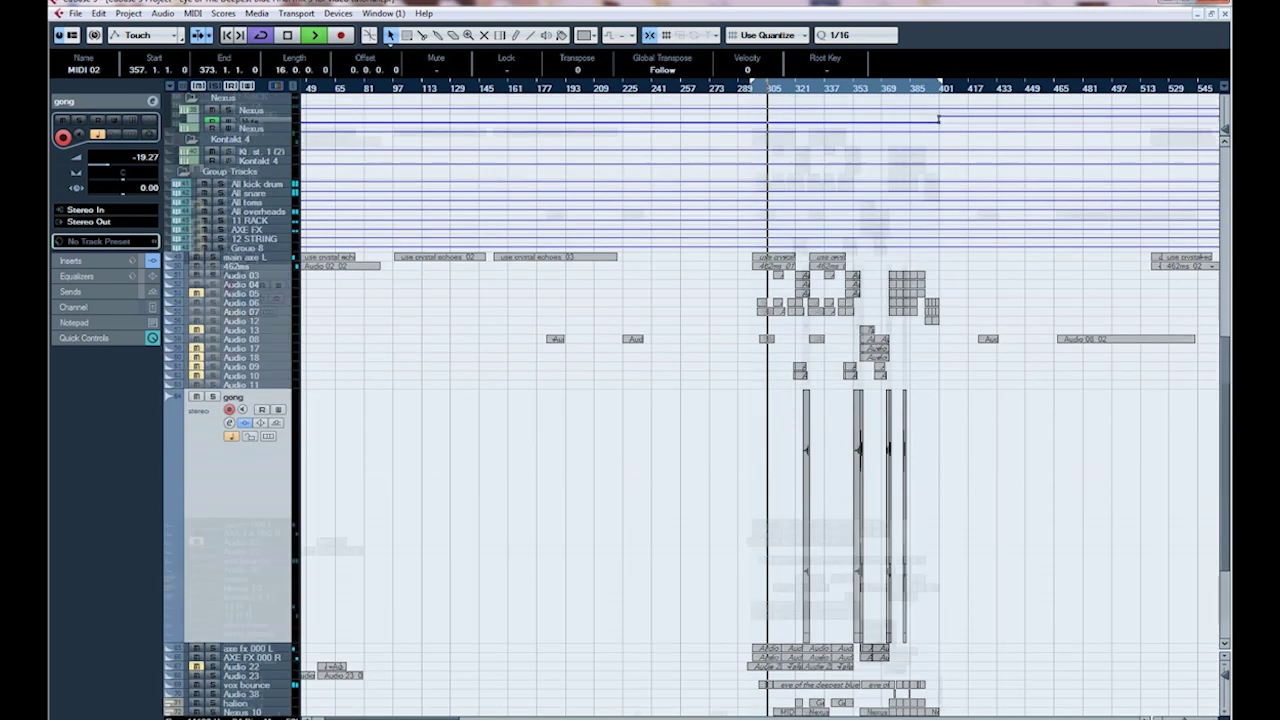
pyautogui.scroll(11, 760, 400)
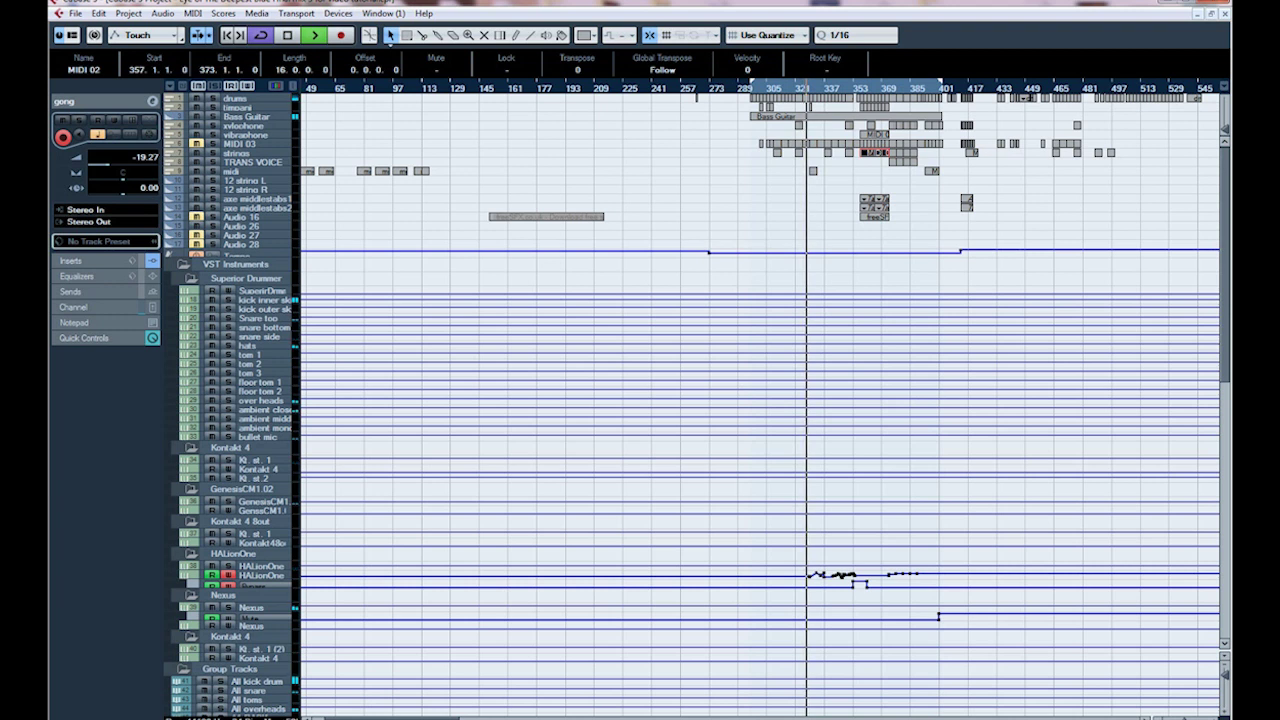
# Zoom in to bars 277–377 and examine the playing parts from the group tracks through gong and vocals to the reversed axe tracks
pyautogui.press('h')
pyautogui.press('h')
pyautogui.press('h')
pyautogui.press('h')
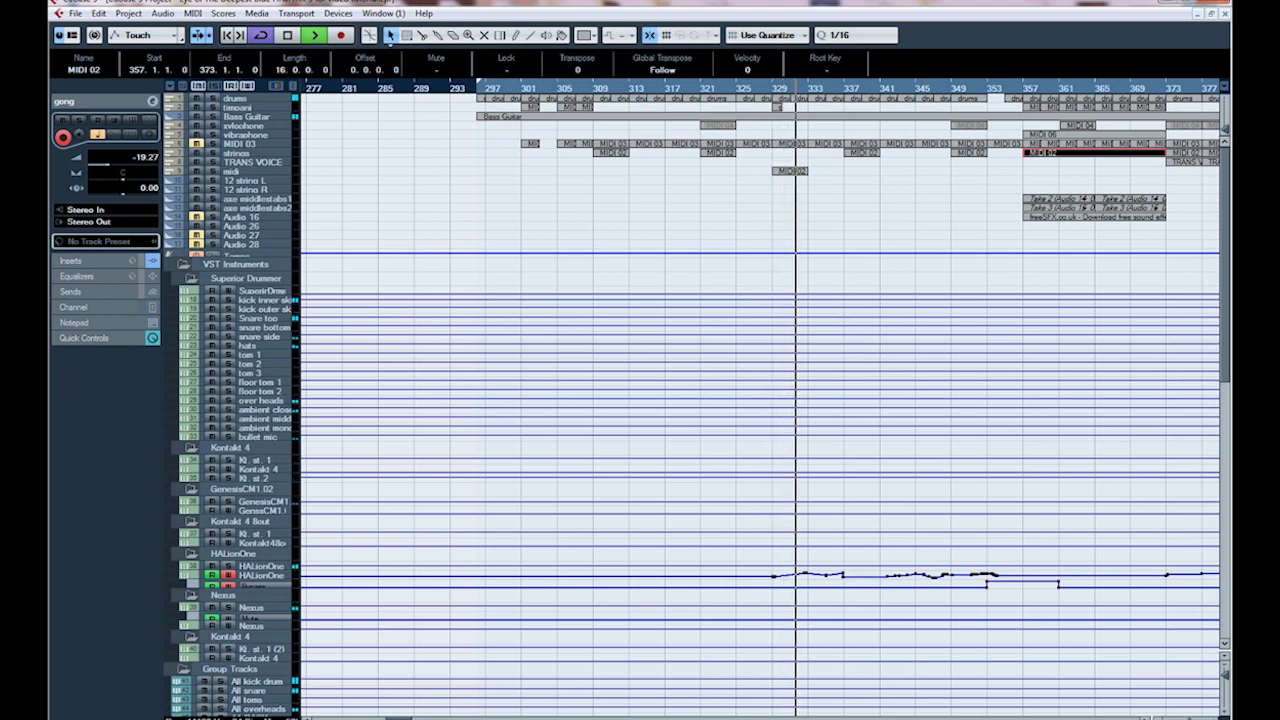
pyautogui.scroll(-5, 760, 400)
pyautogui.scroll(-3, 760, 400)
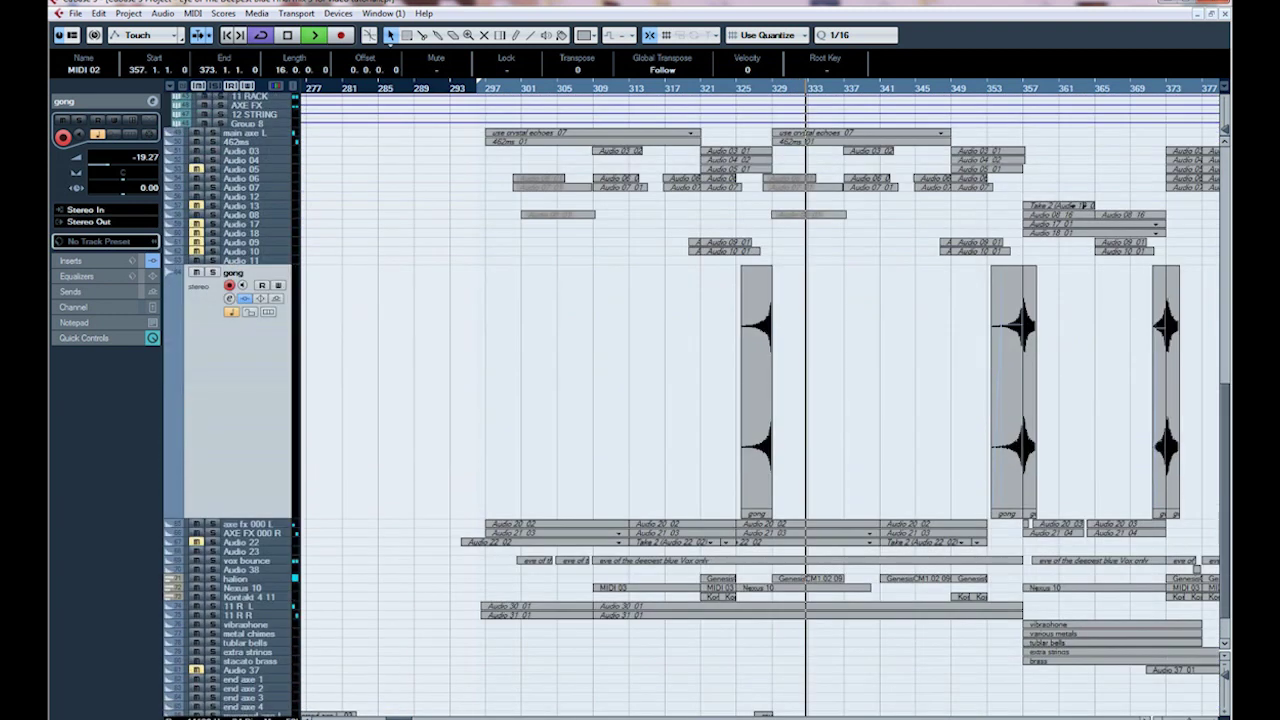
pyautogui.scroll(-3, 760, 400)
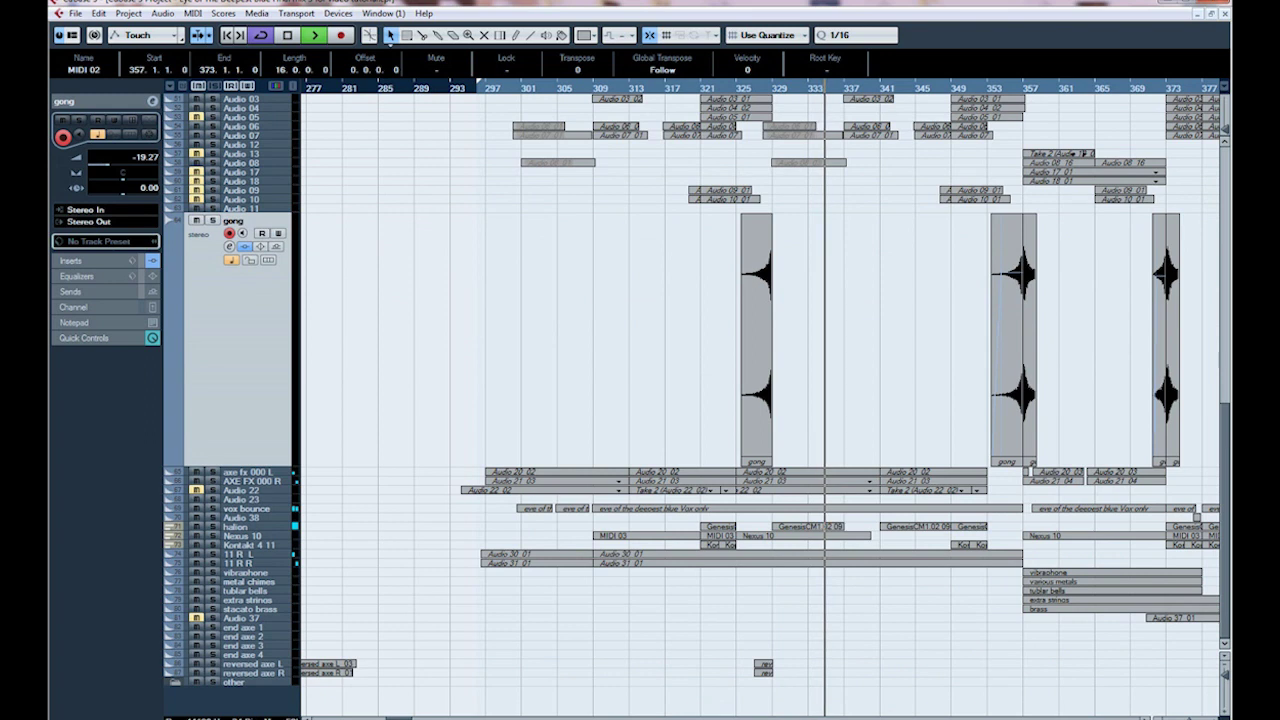
pyautogui.scroll(7, 760, 400)
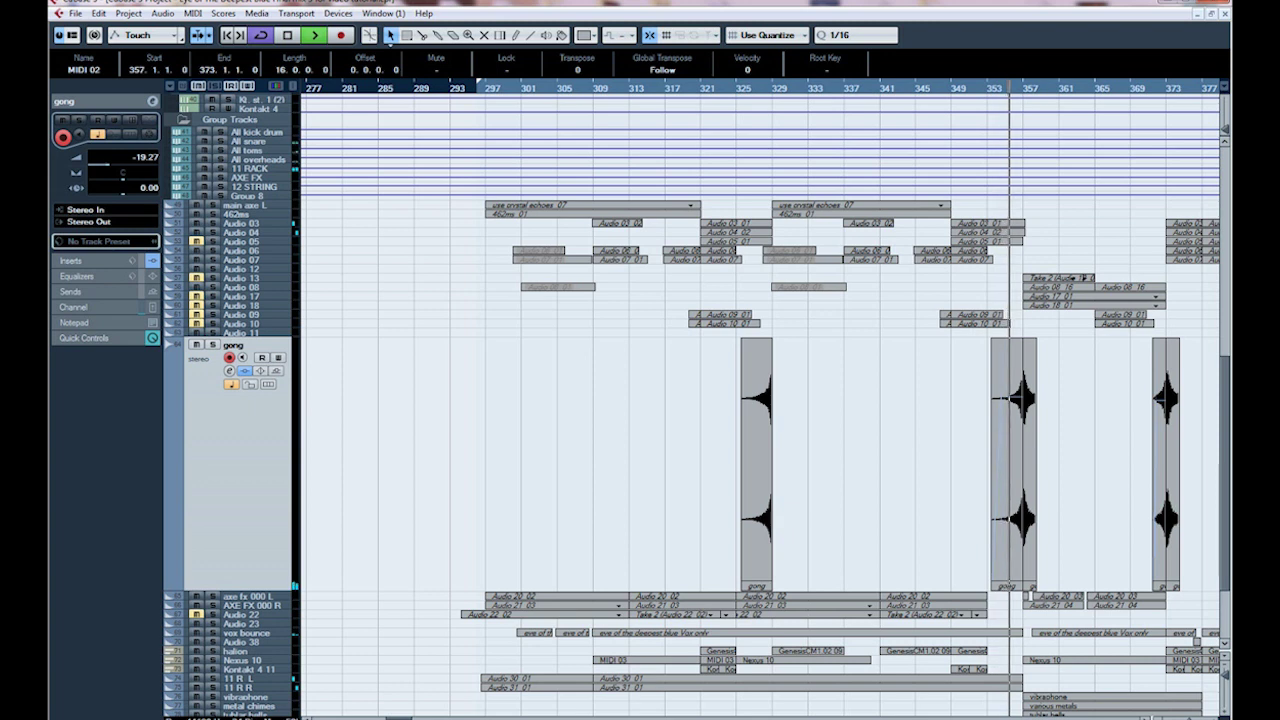
pyautogui.scroll(-3, 760, 400)
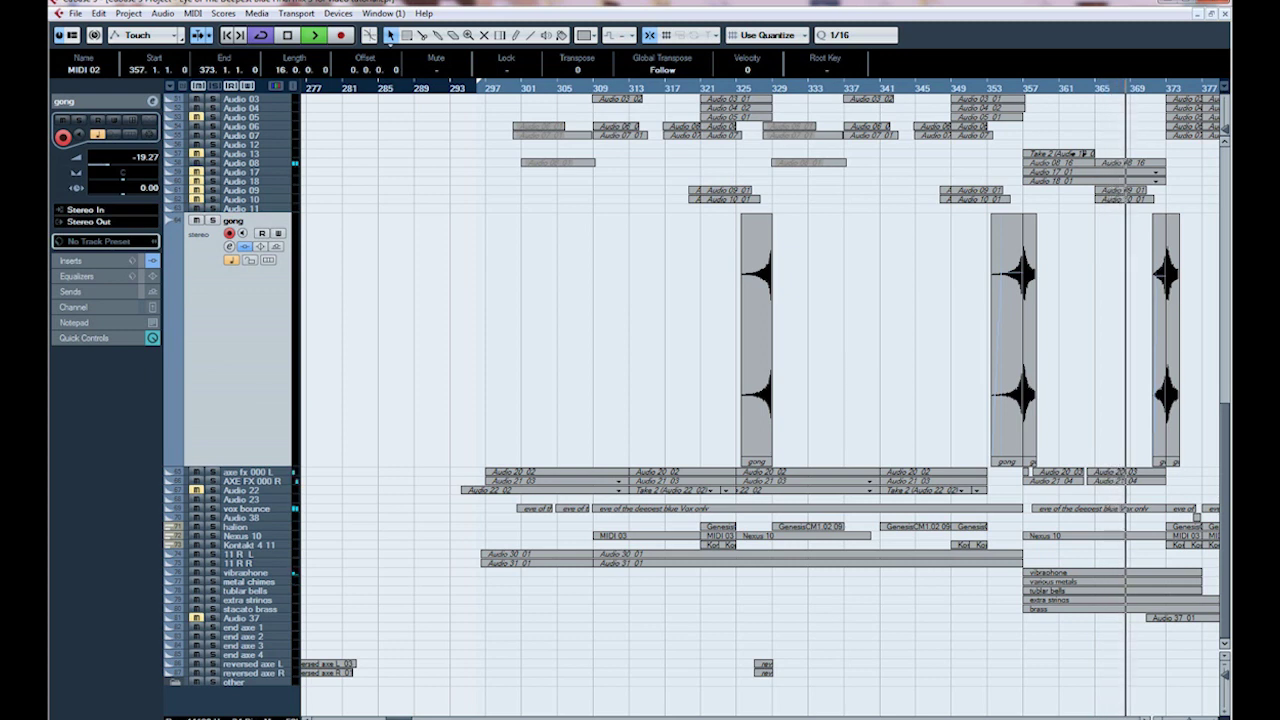
# Clear the event selection and review the playing section around bars 317–417 from the reversed axe tracks back up to the drums track
pyautogui.press('Escape')
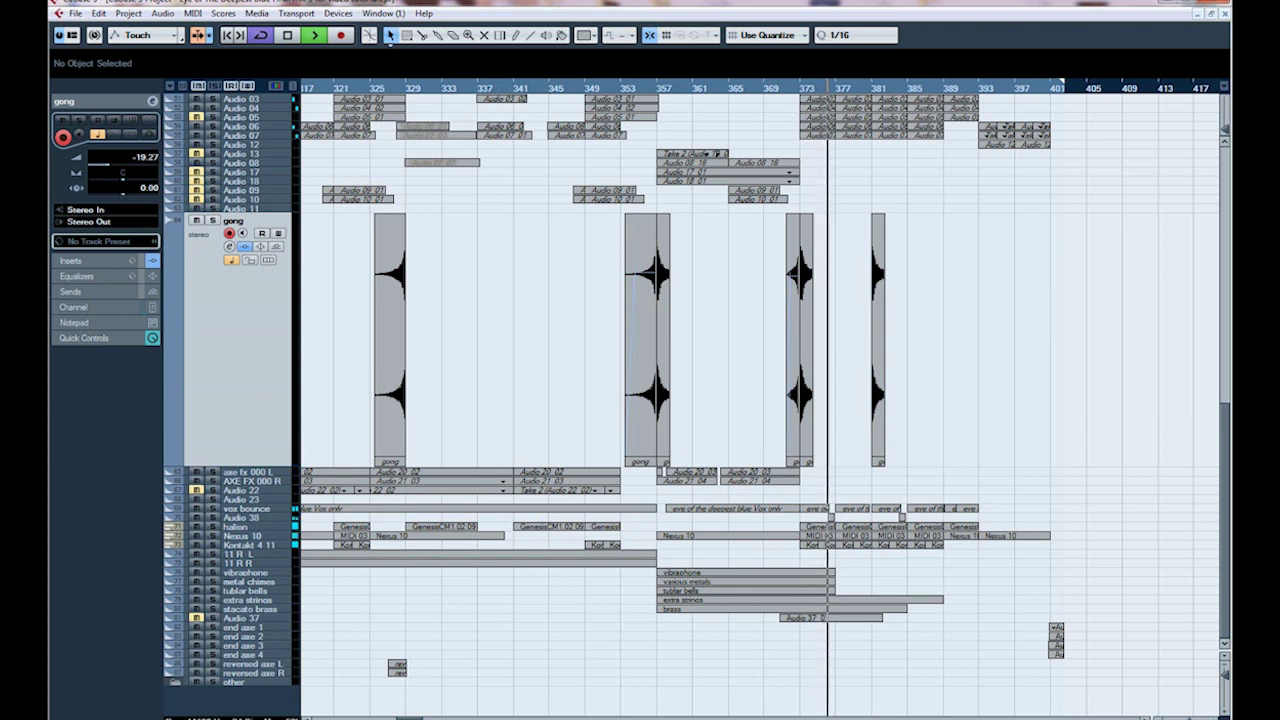
pyautogui.scroll(5, 760, 400)
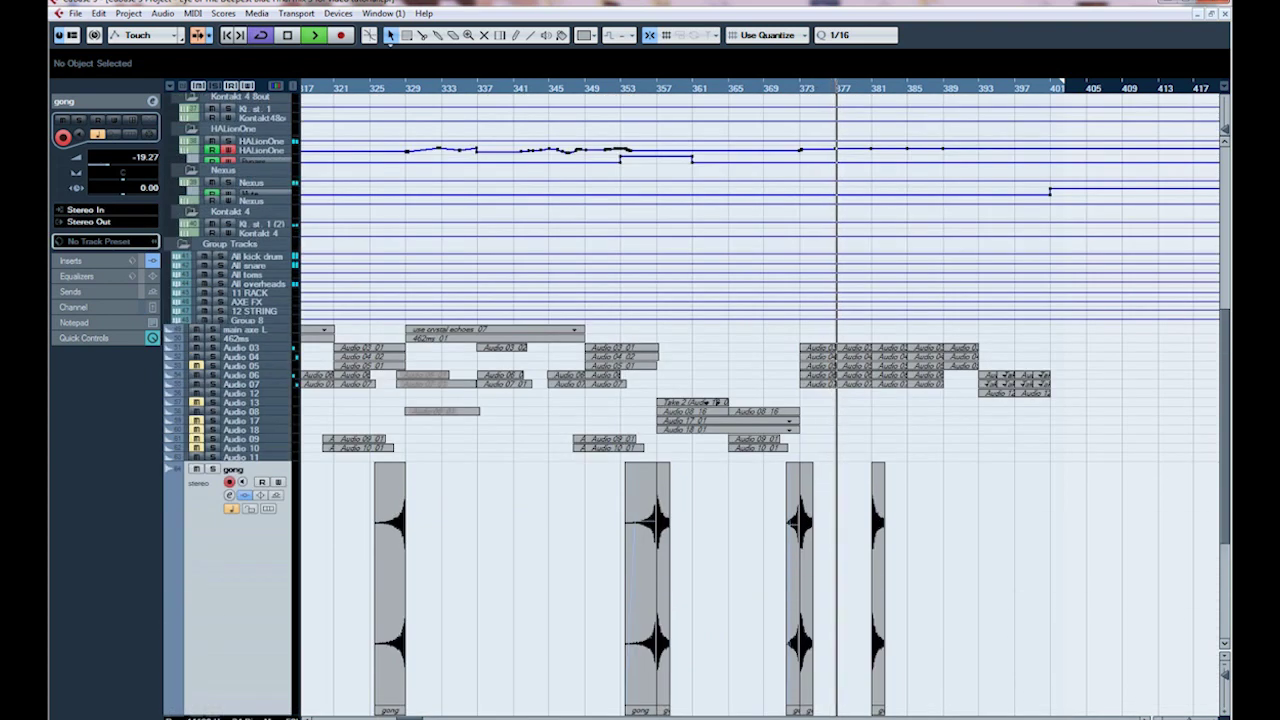
pyautogui.scroll(5, 760, 400)
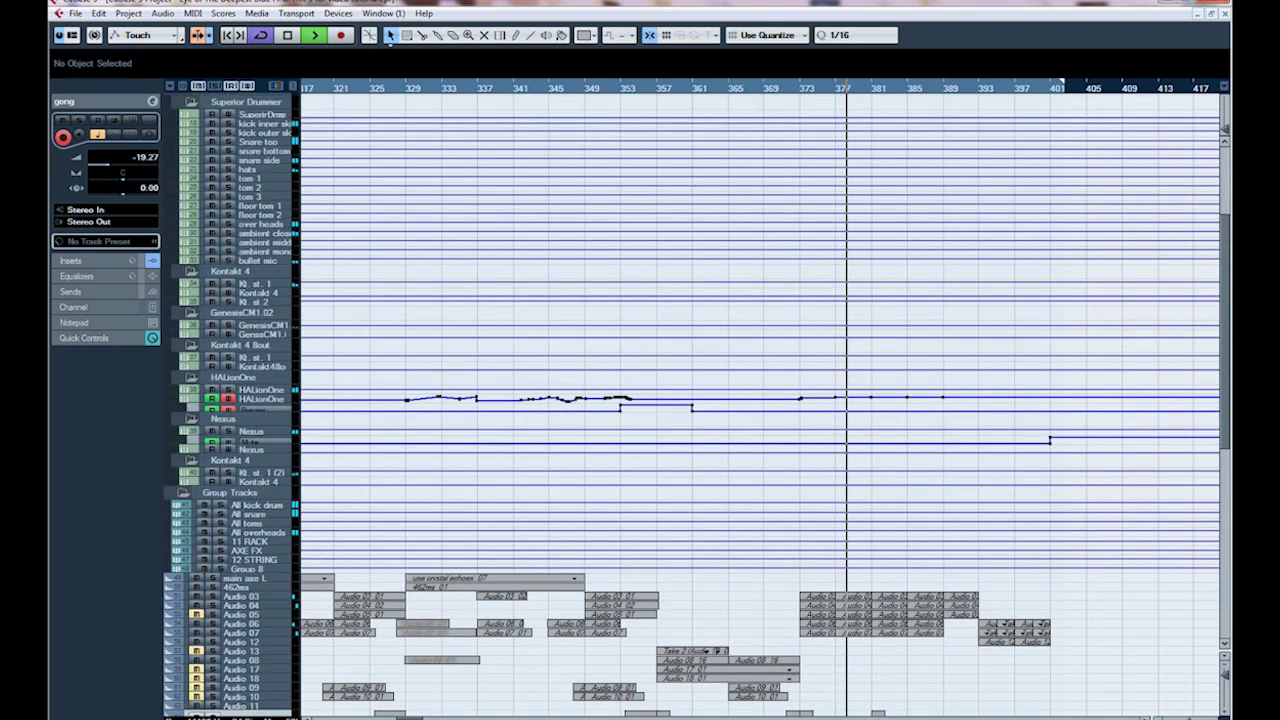
pyautogui.scroll(3, 760, 400)
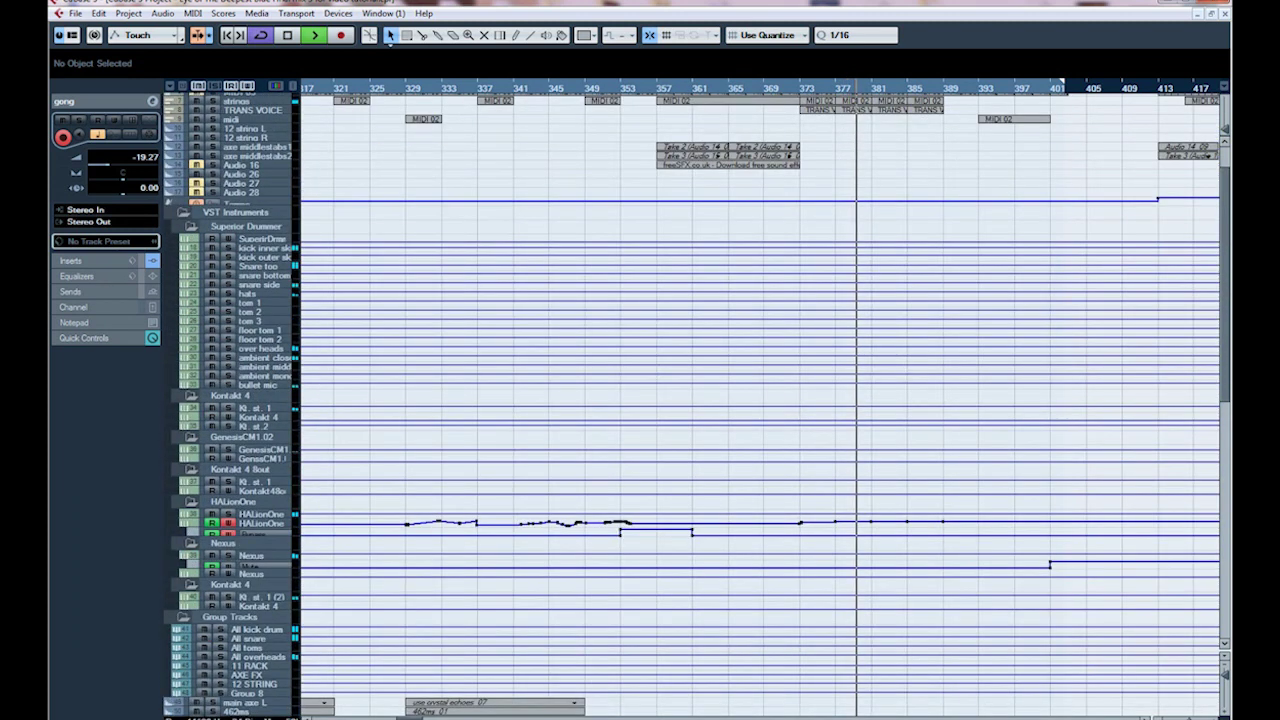
pyautogui.scroll(1, 760, 400)
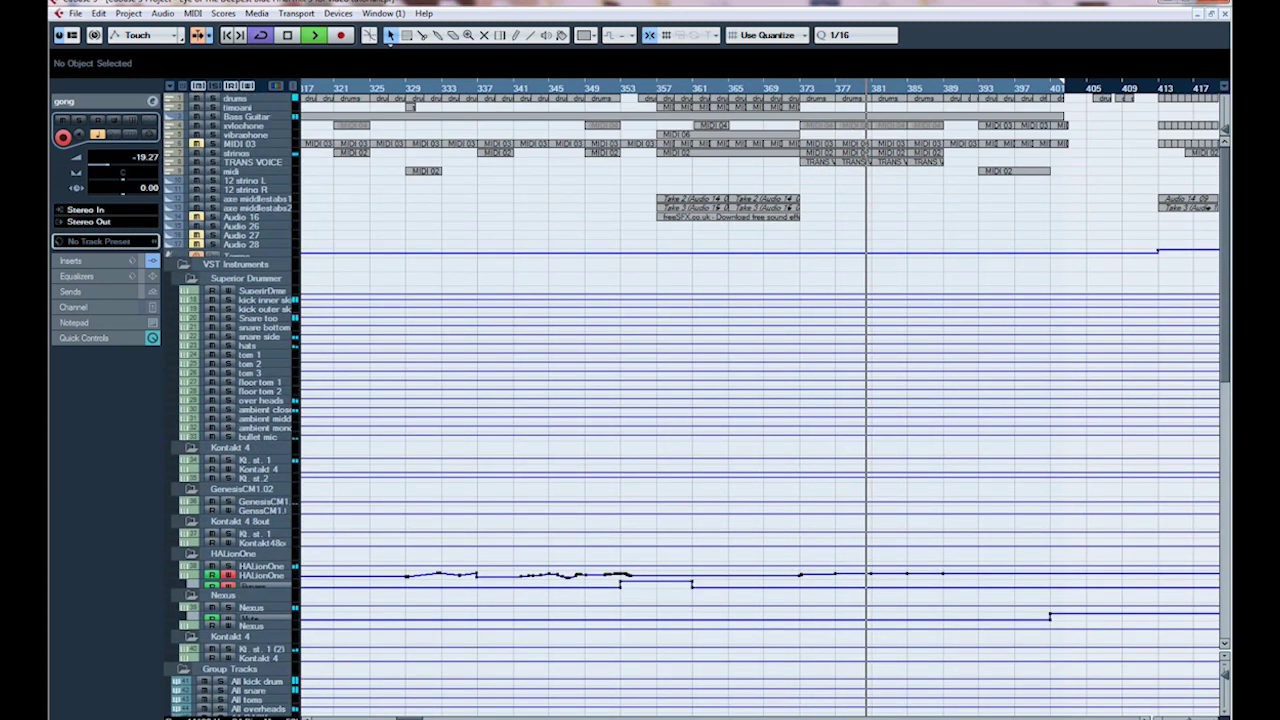